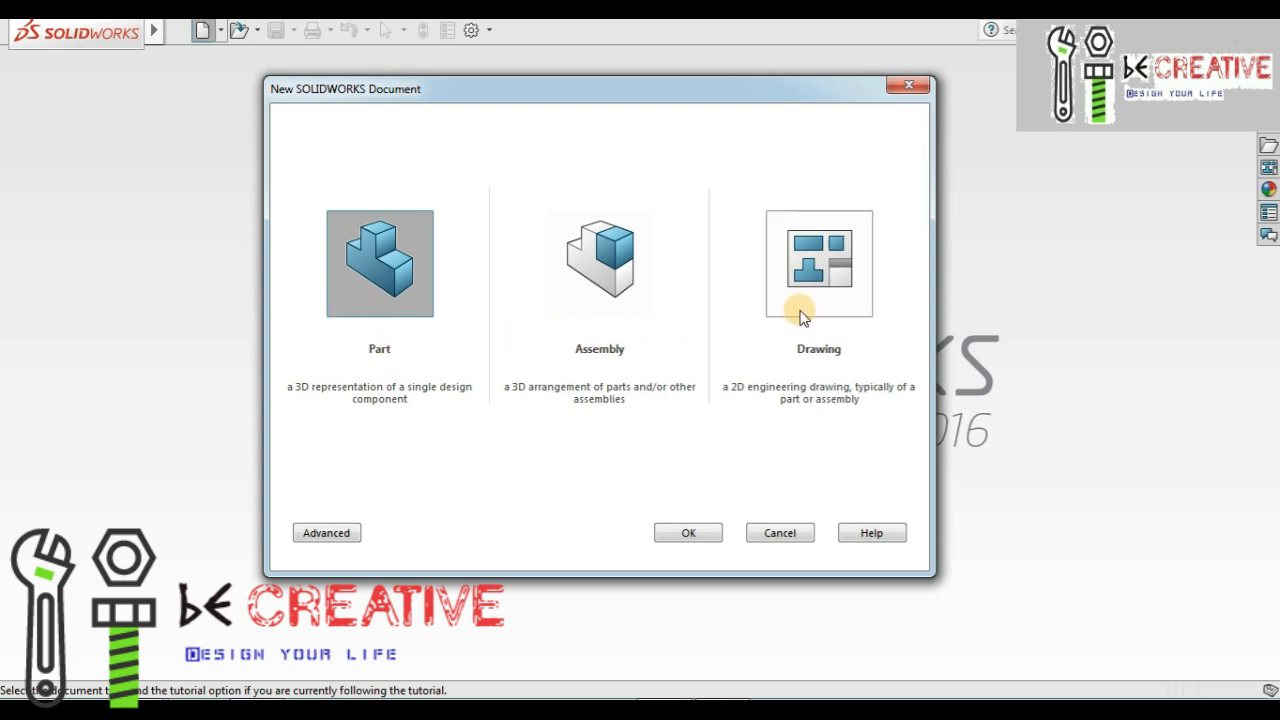
- Examine the advanced new-document templates and tutorial templates in the list and list-details displays, and return to the novice layout
{"action": "left_click", "coordinate": [340, 533]}
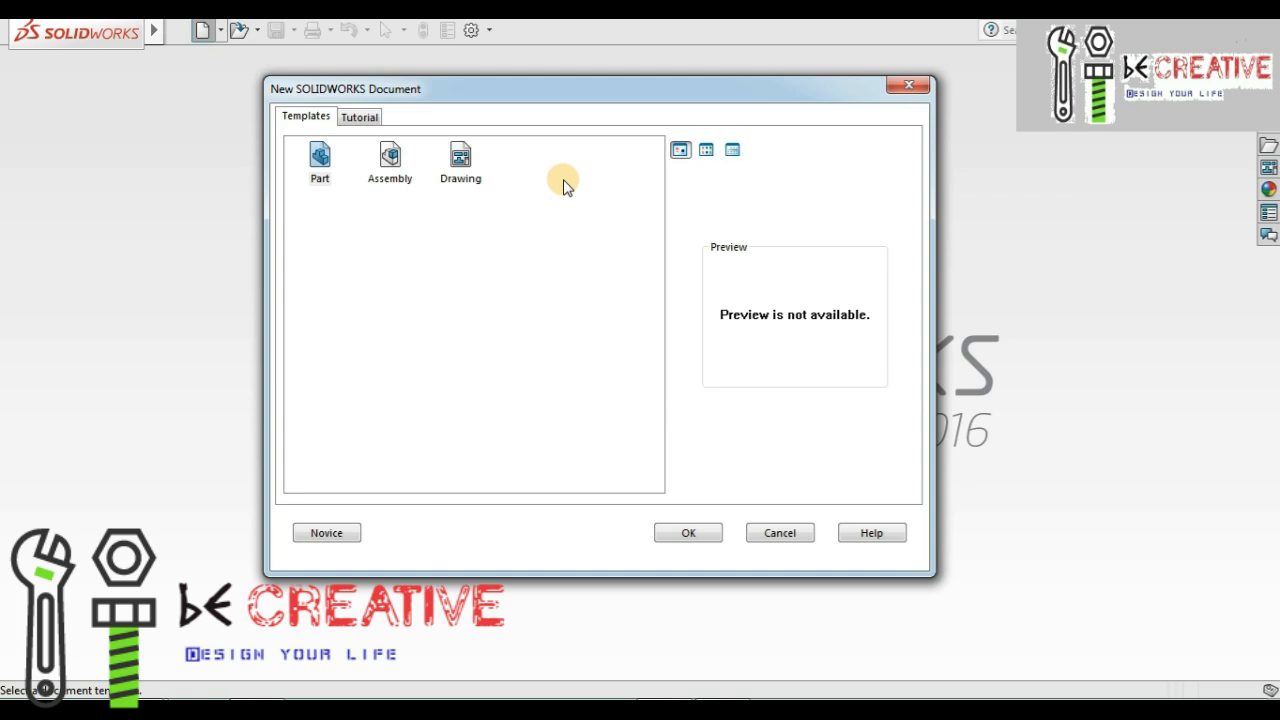
{"action": "left_click", "coordinate": [311, 152]}
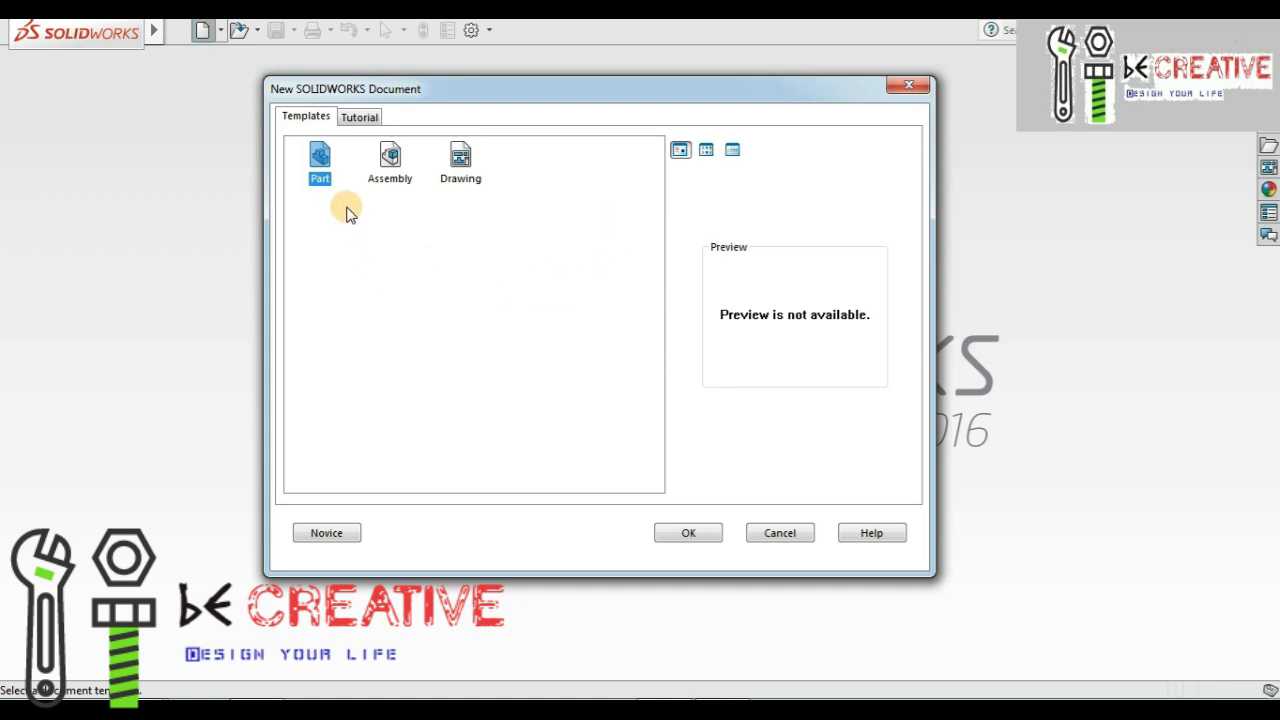
{"action": "left_click", "coordinate": [362, 118]}
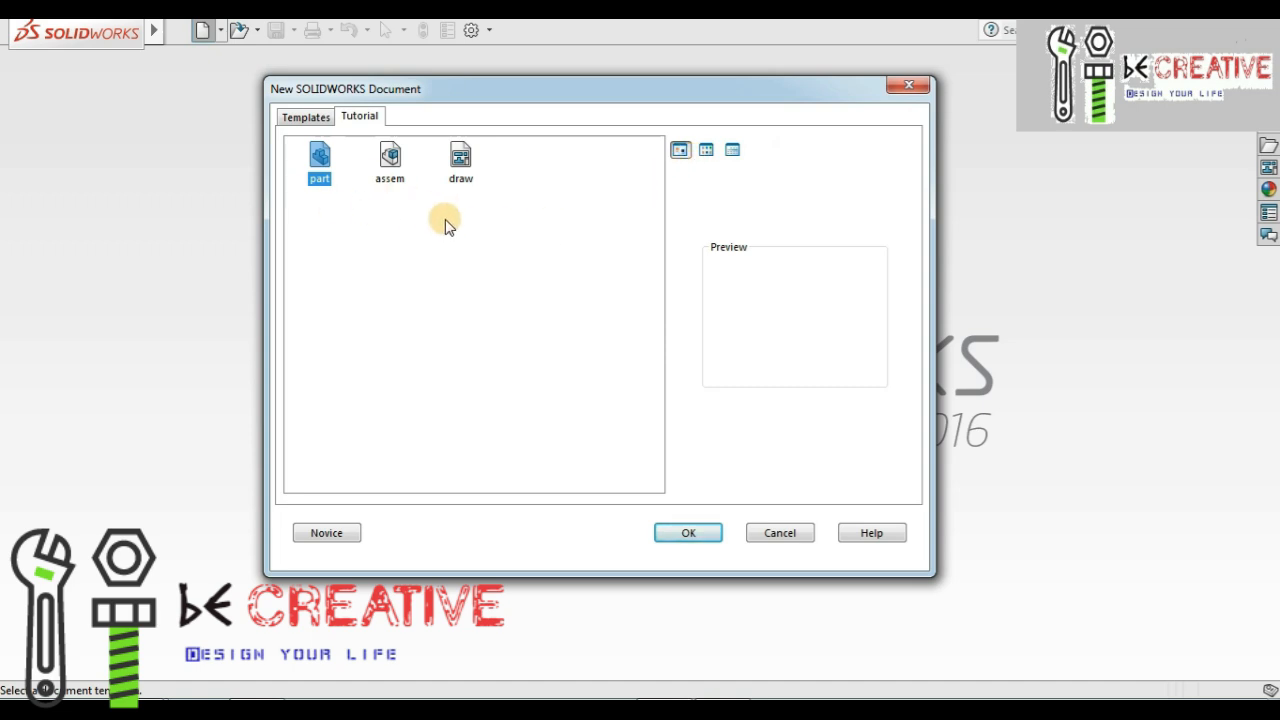
{"action": "left_click", "coordinate": [705, 151]}
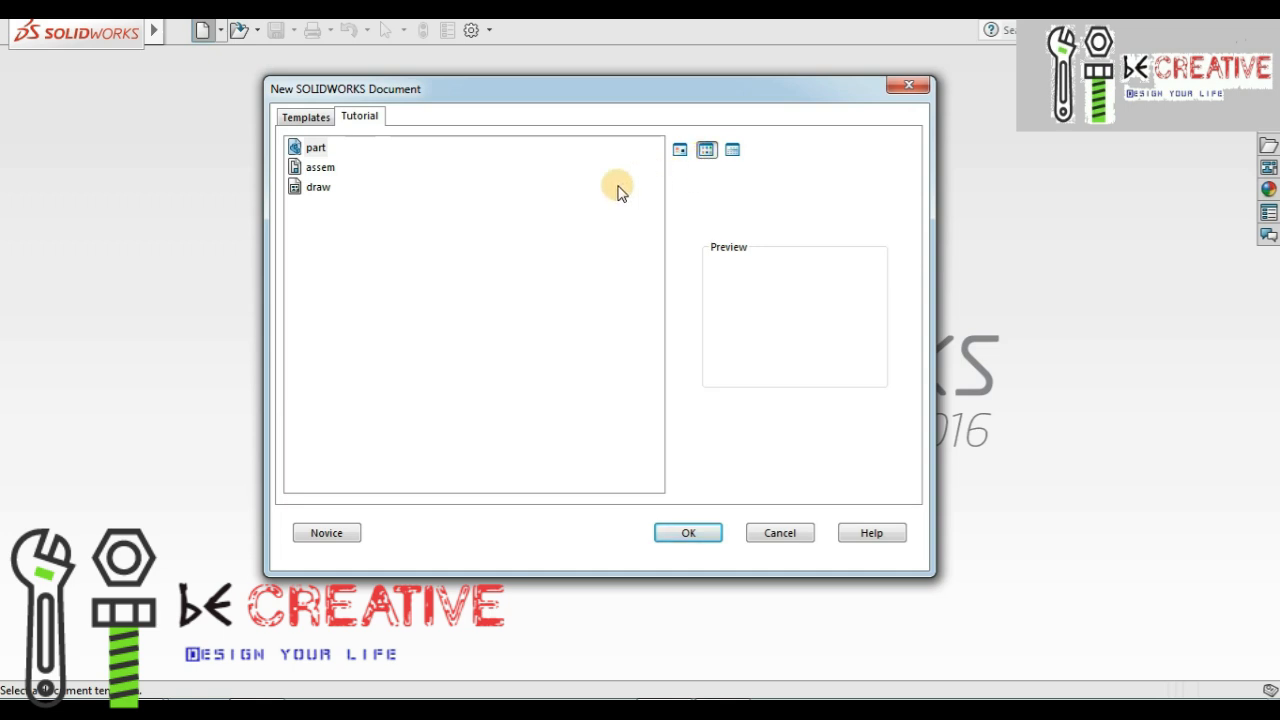
{"action": "left_click", "coordinate": [341, 153]}
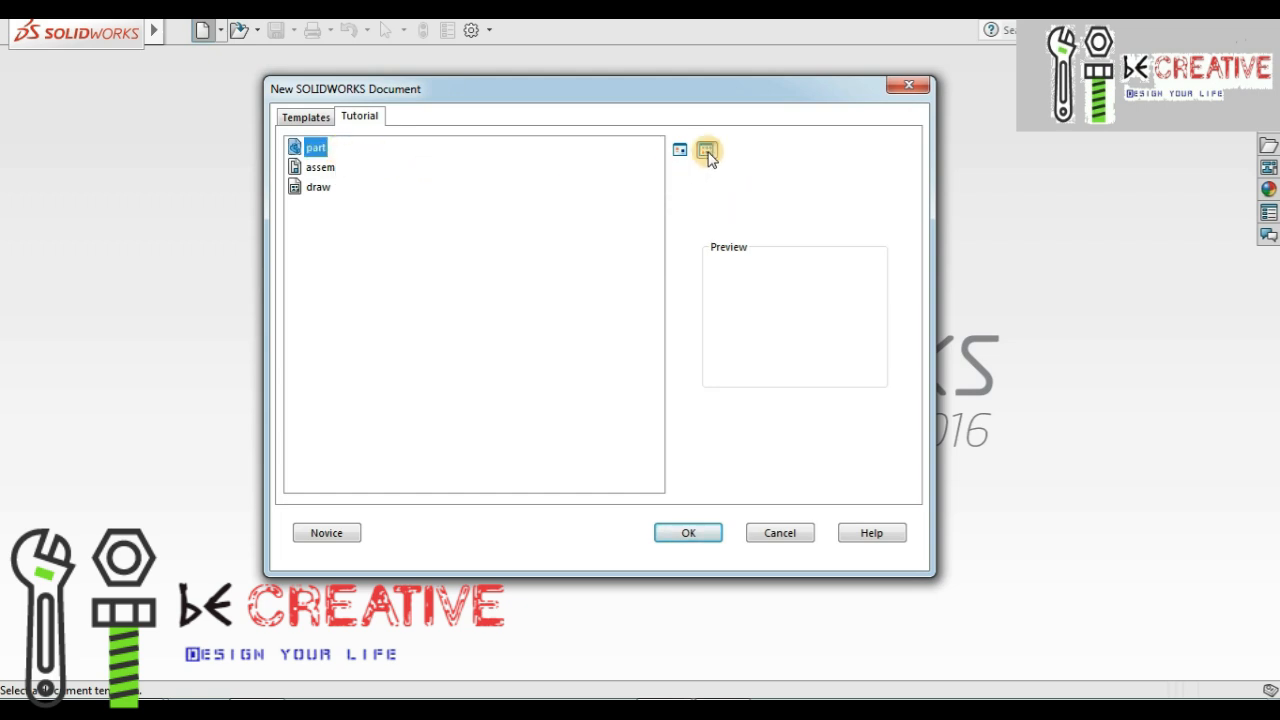
{"action": "left_click", "coordinate": [735, 150]}
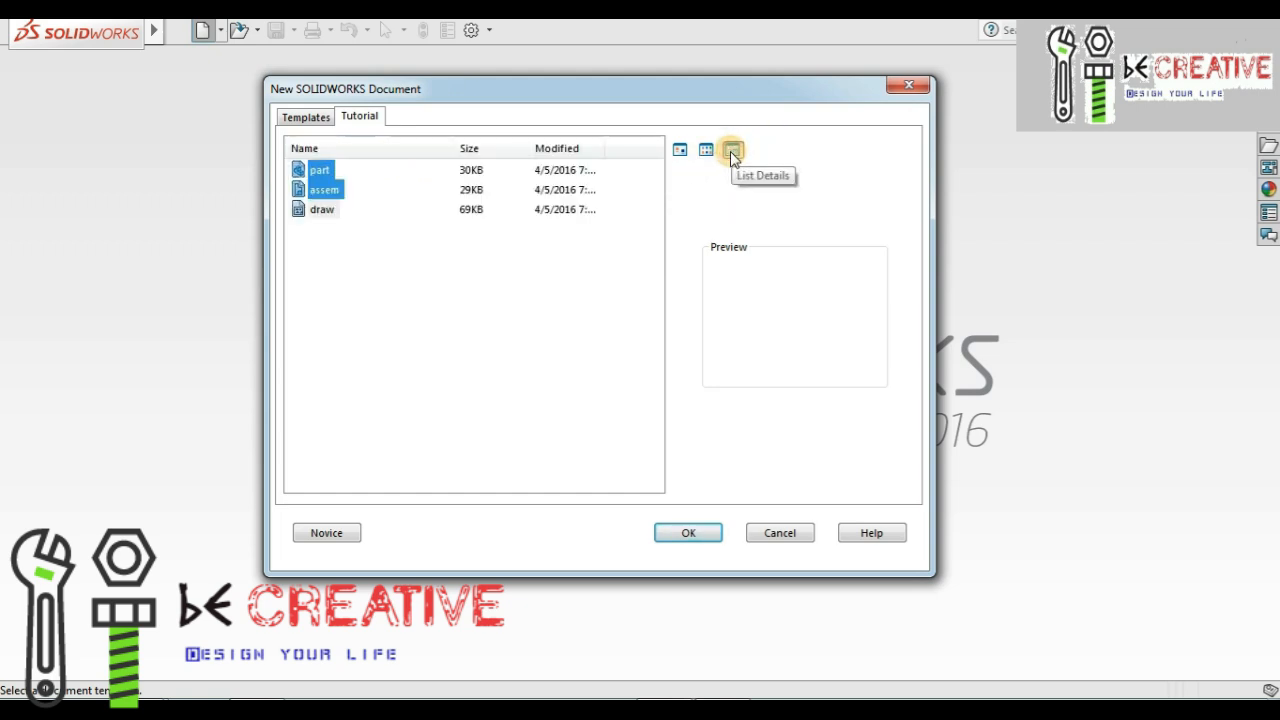
{"action": "left_click", "coordinate": [527, 289]}
{"action": "left_click", "coordinate": [617, 339]}
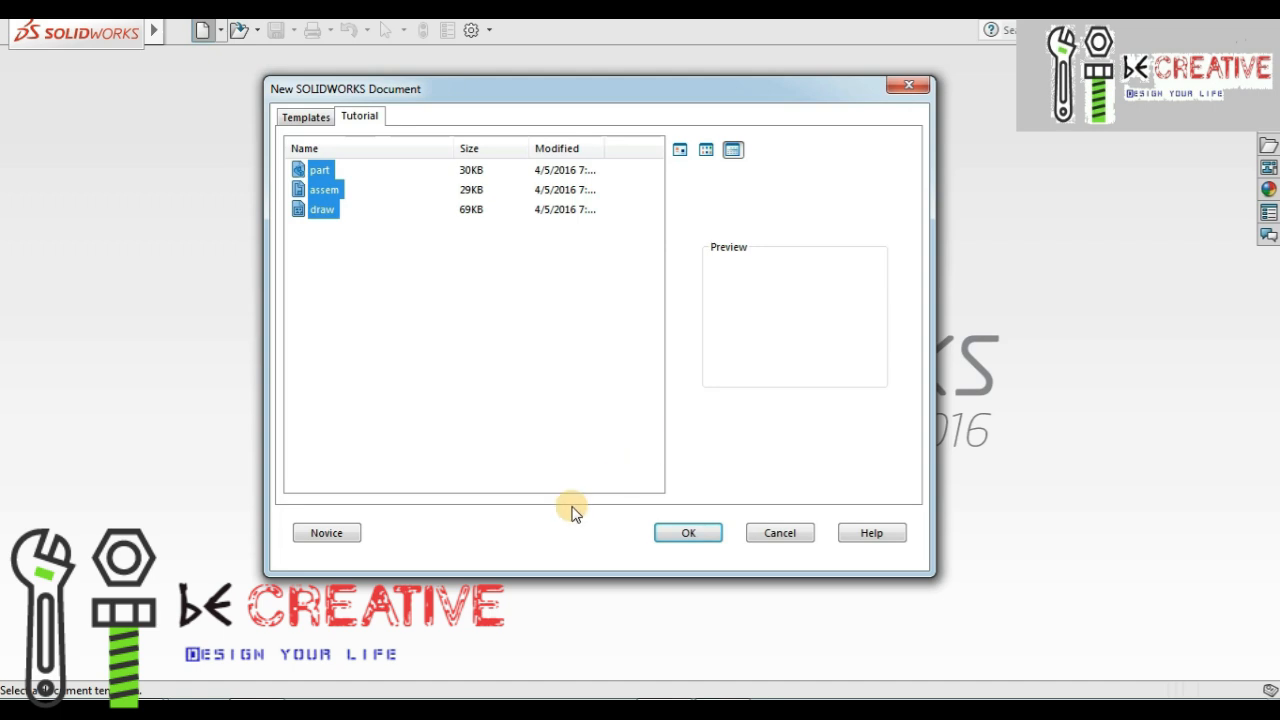
{"action": "left_click", "coordinate": [355, 532]}
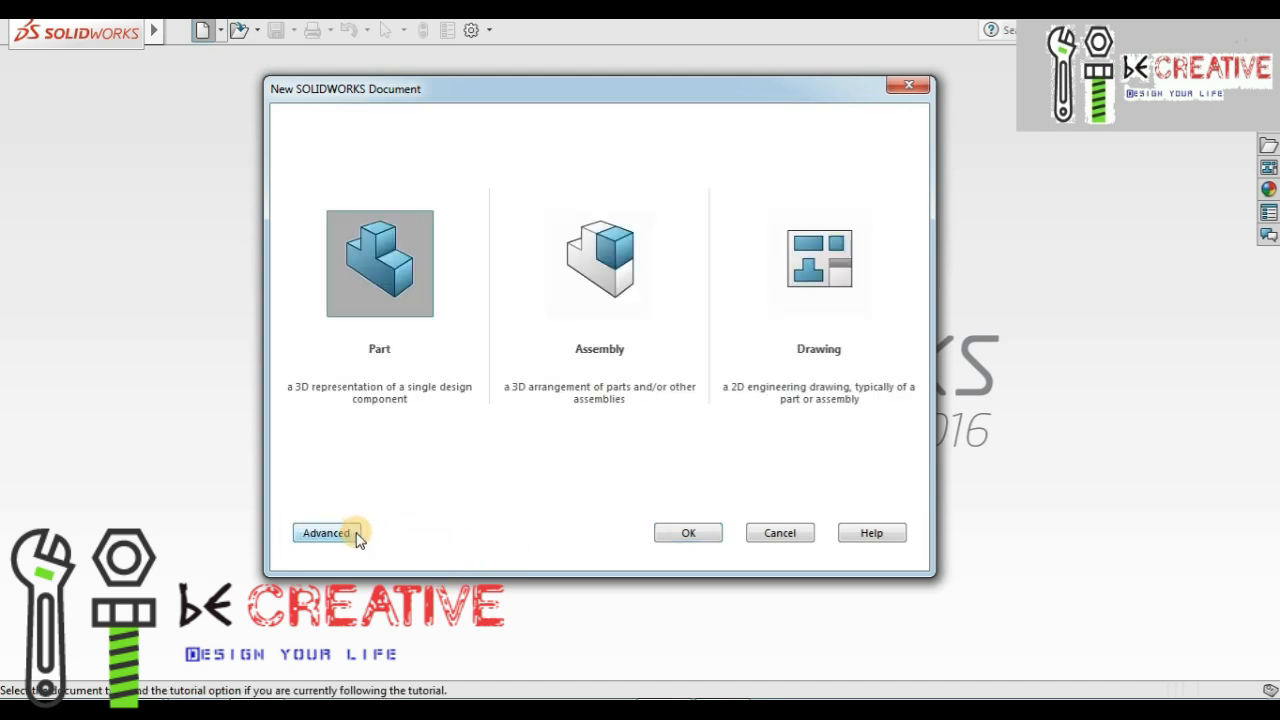
- Create a new part document
{"action": "left_click", "coordinate": [380, 265]}
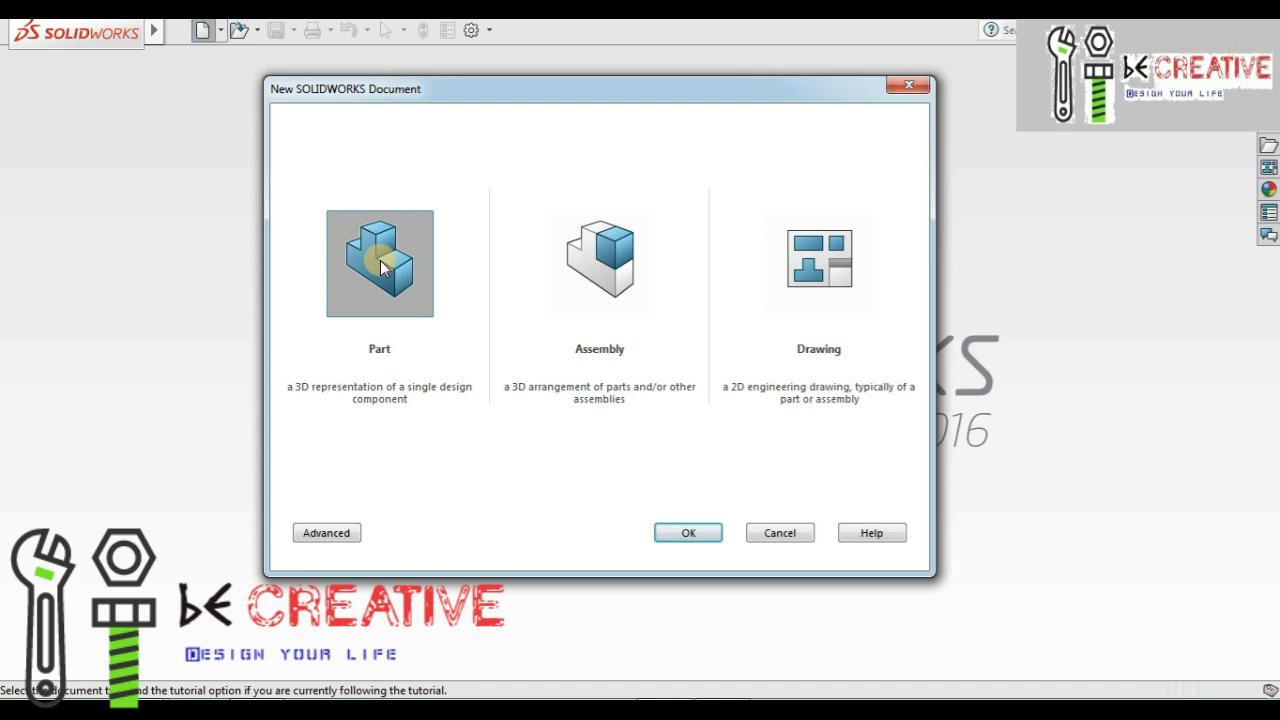
{"action": "double_click", "coordinate": [380, 265]}
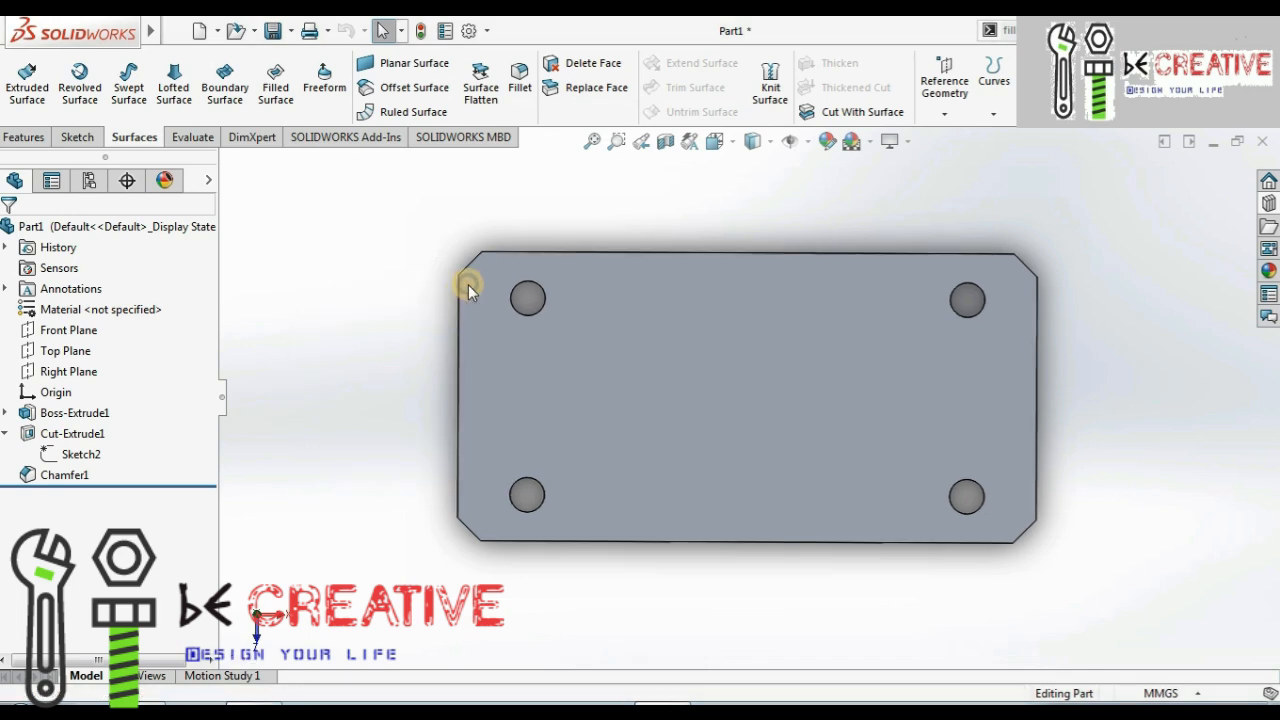
- Display the chamfered plate in the trimetric view at a smaller zoom
{"action": "key", "text": "ctrl+7"}
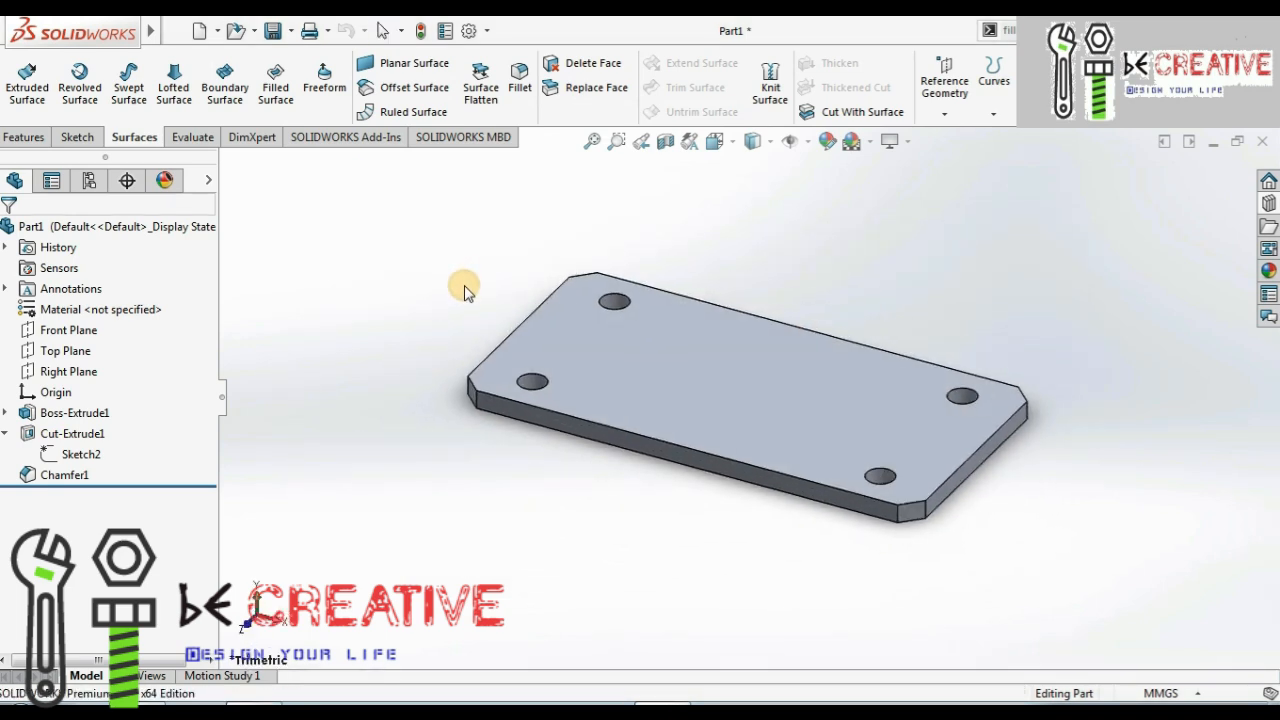
{"action": "middle_click_drag", "start_coordinate": [464, 285], "coordinate": [463, 287]}
{"action": "scroll", "coordinate": [463, 287], "scroll_direction": "up", "scroll_amount": 1}
{"action": "key", "text": "Escape"}
{"action": "scroll", "coordinate": [463, 290], "scroll_direction": "up", "scroll_amount": 1}
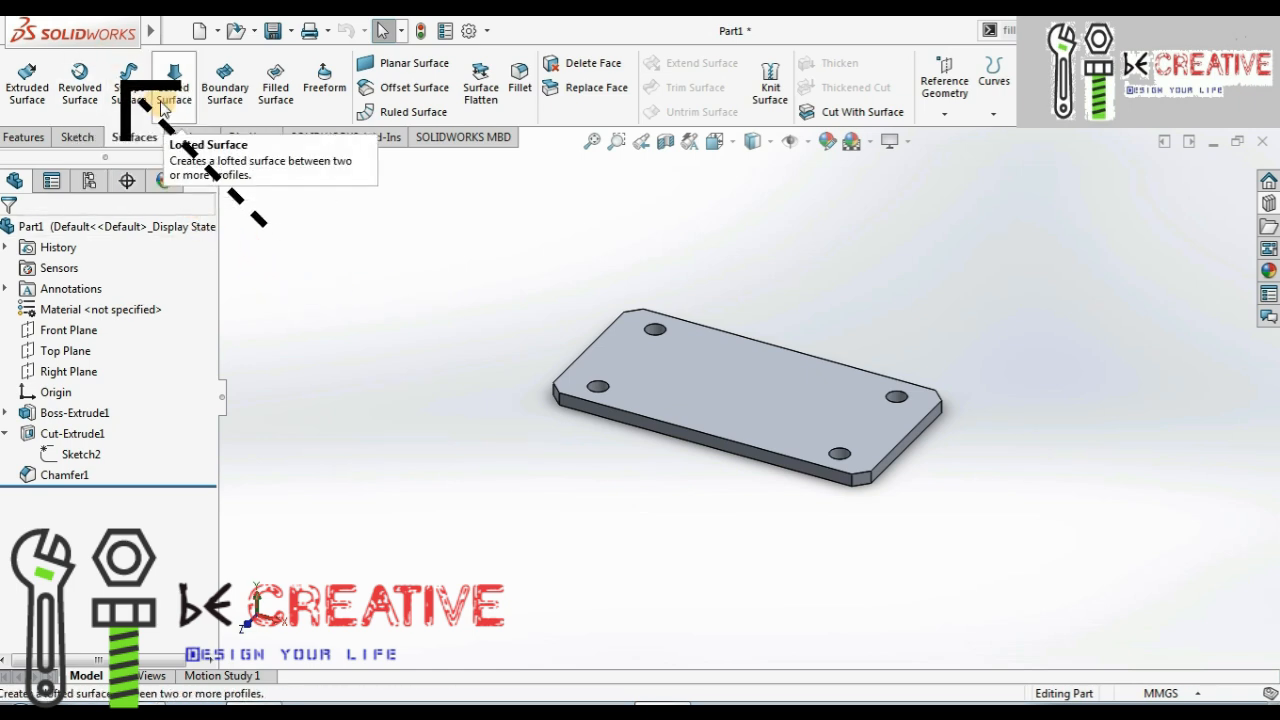
{"action": "mouse_move", "coordinate": [90, 33]}
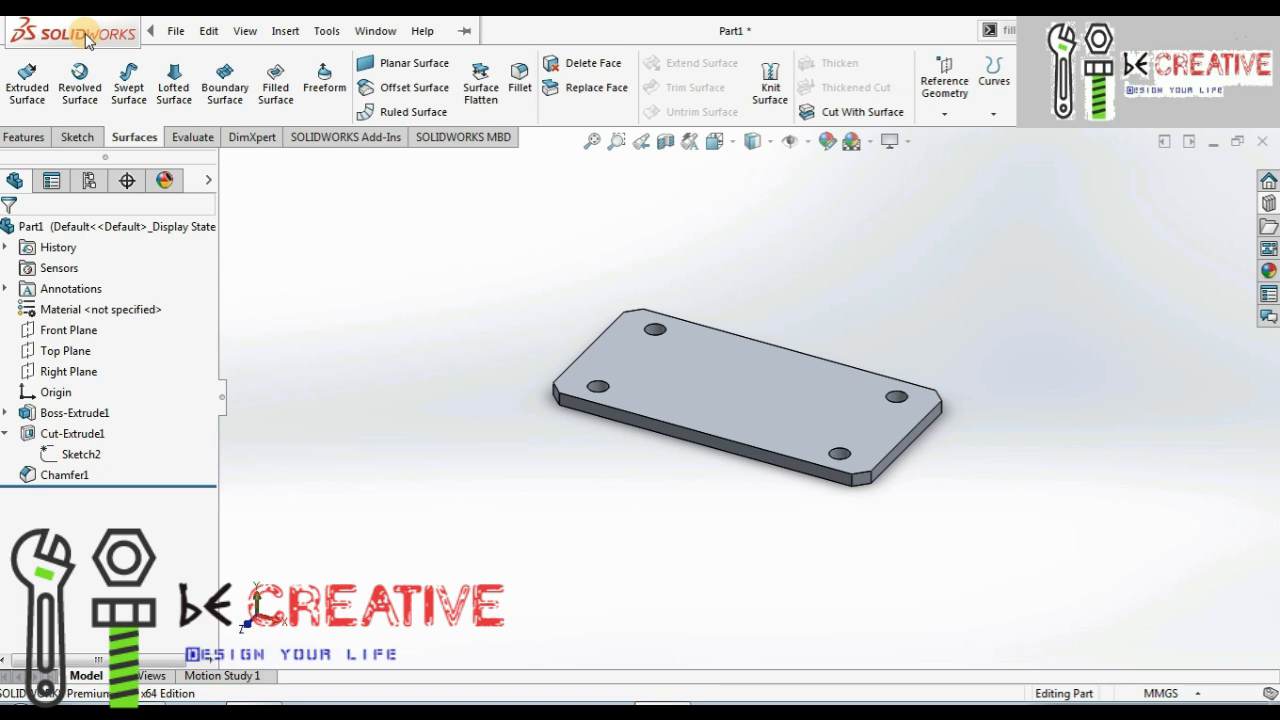
{"action": "left_click", "coordinate": [172, 32]}
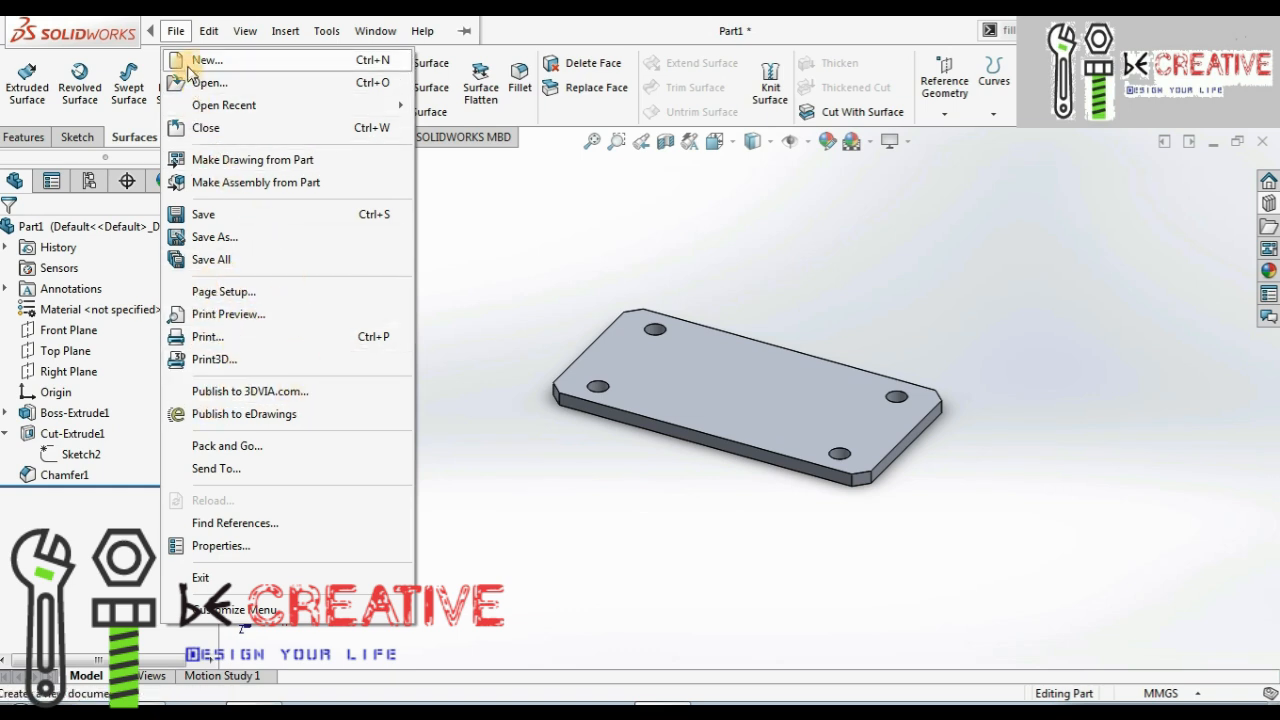
{"action": "mouse_move", "coordinate": [205, 33]}
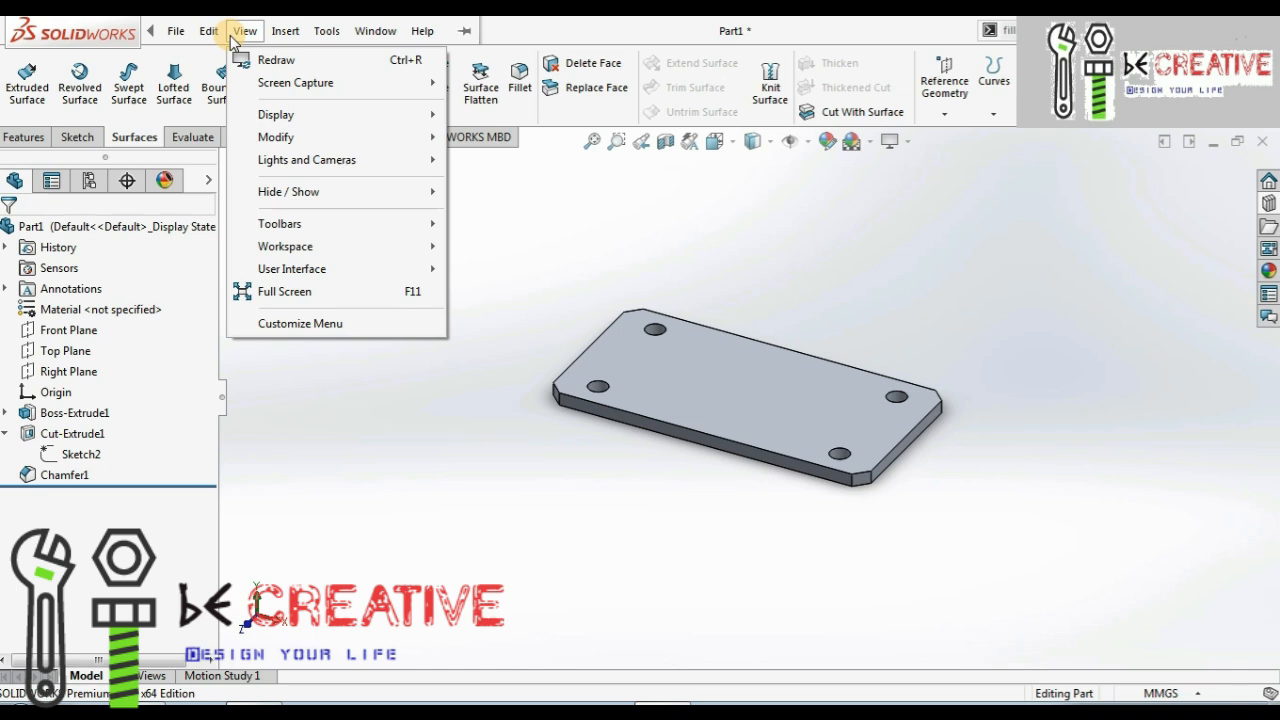
{"action": "mouse_move", "coordinate": [282, 30]}
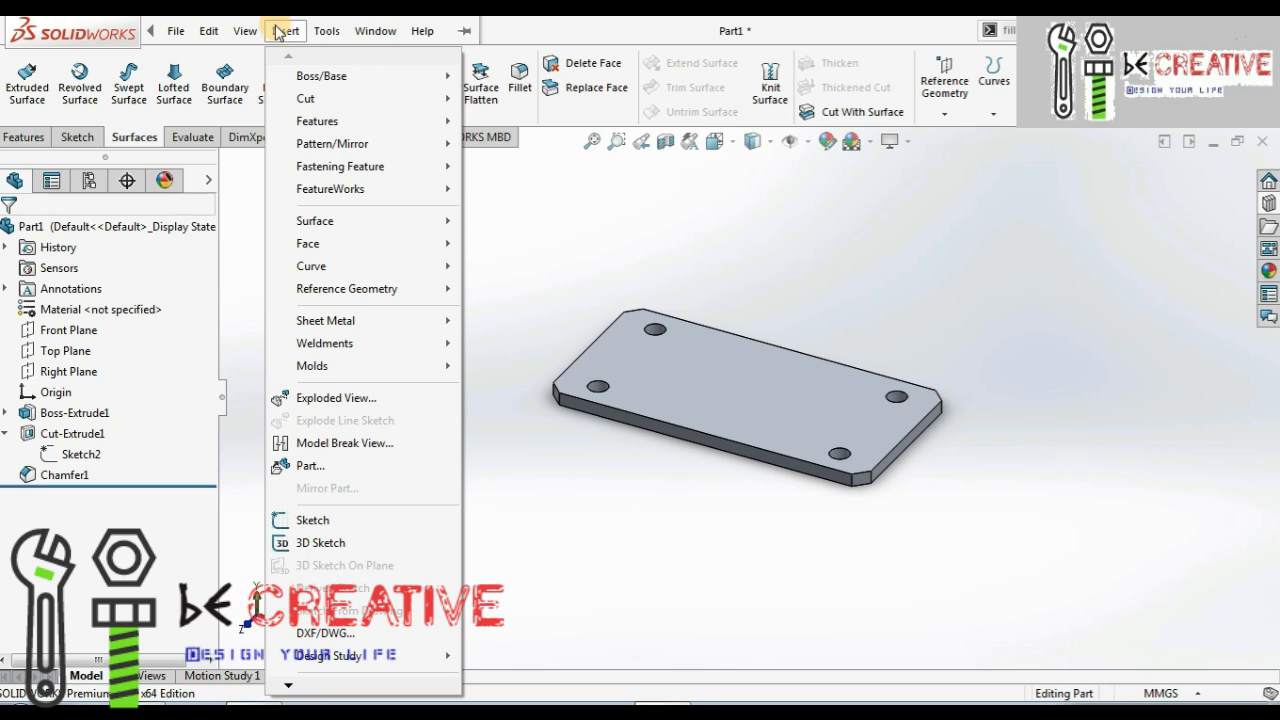
{"action": "mouse_move", "coordinate": [308, 84]}
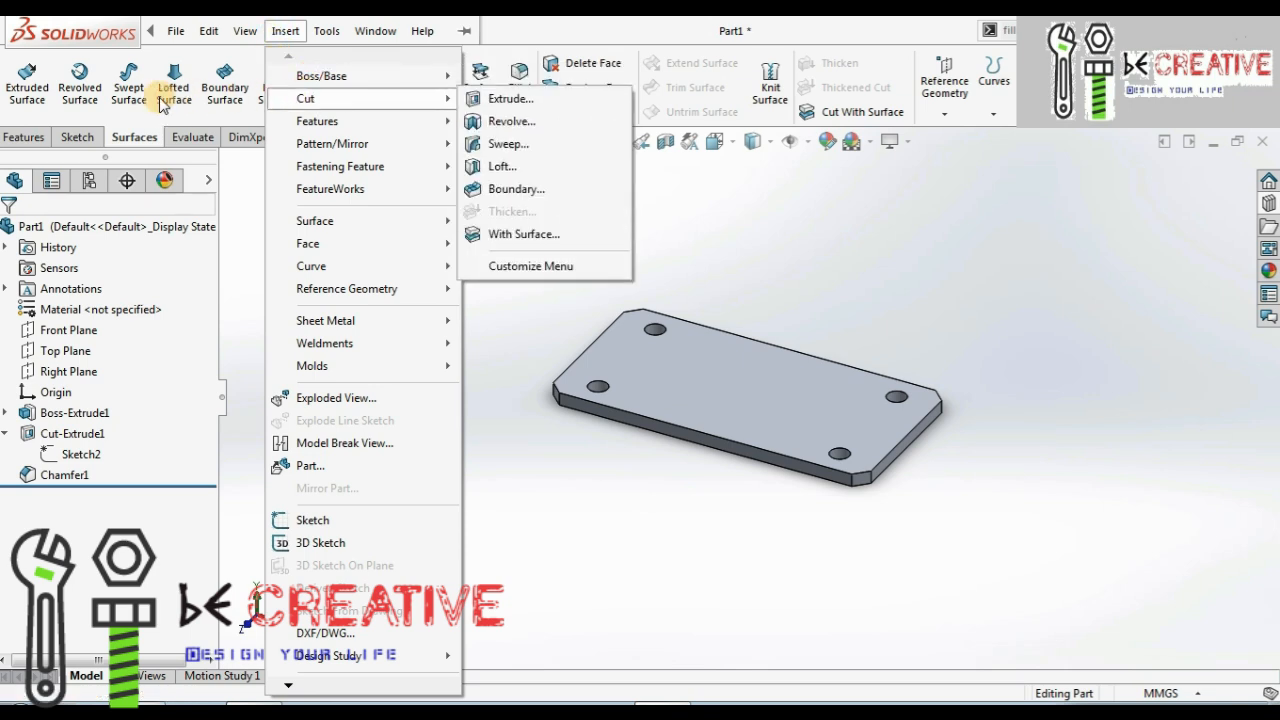
{"action": "left_click", "coordinate": [243, 240]}
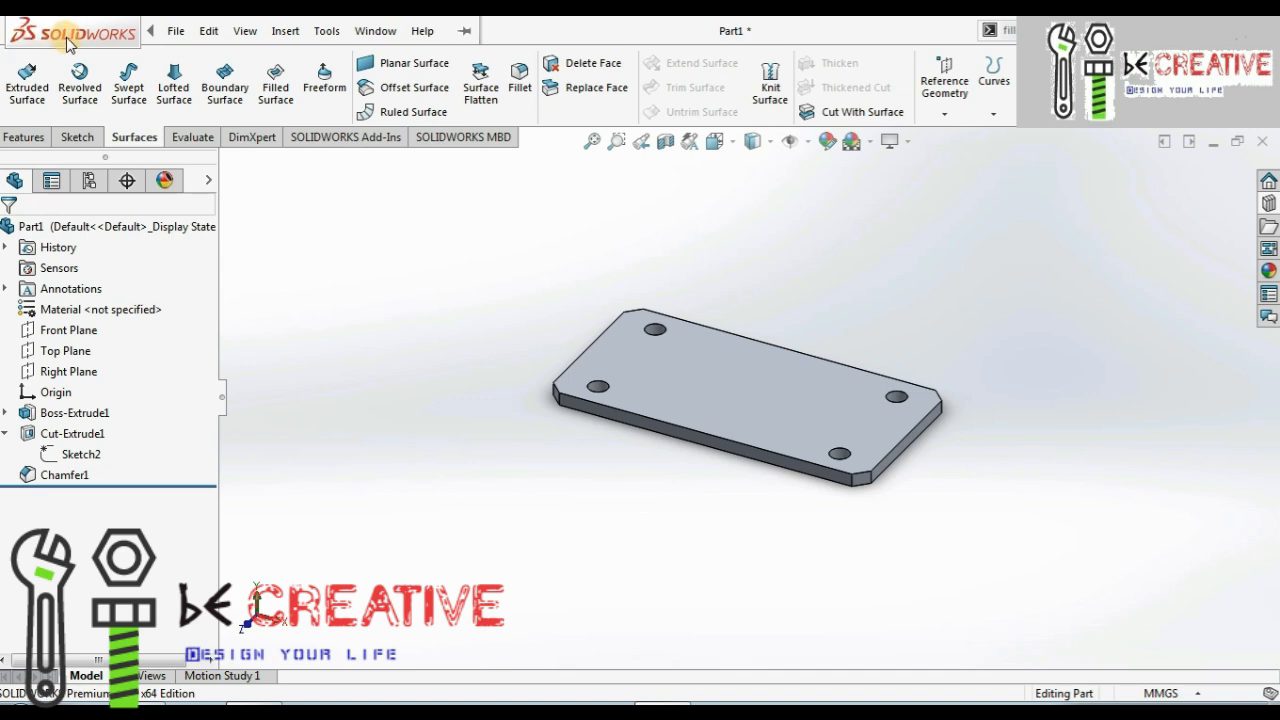
{"action": "left_click", "coordinate": [170, 32]}
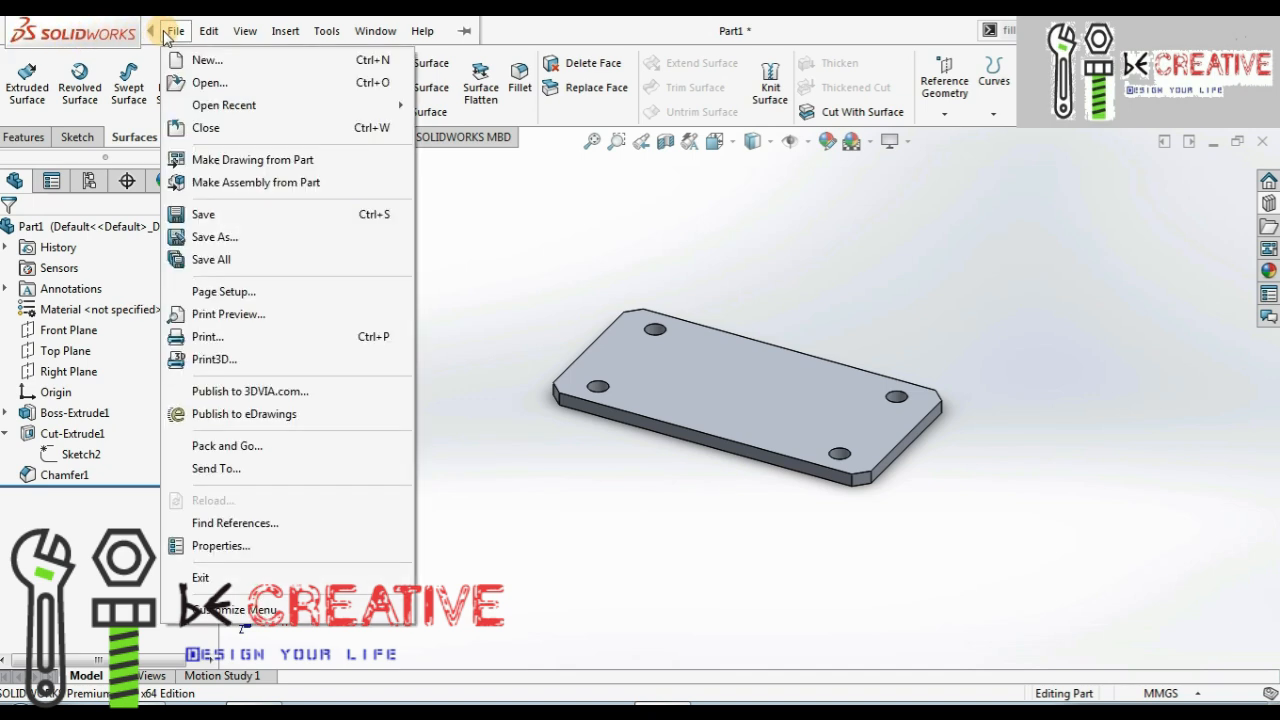
{"action": "left_click", "coordinate": [172, 36]}
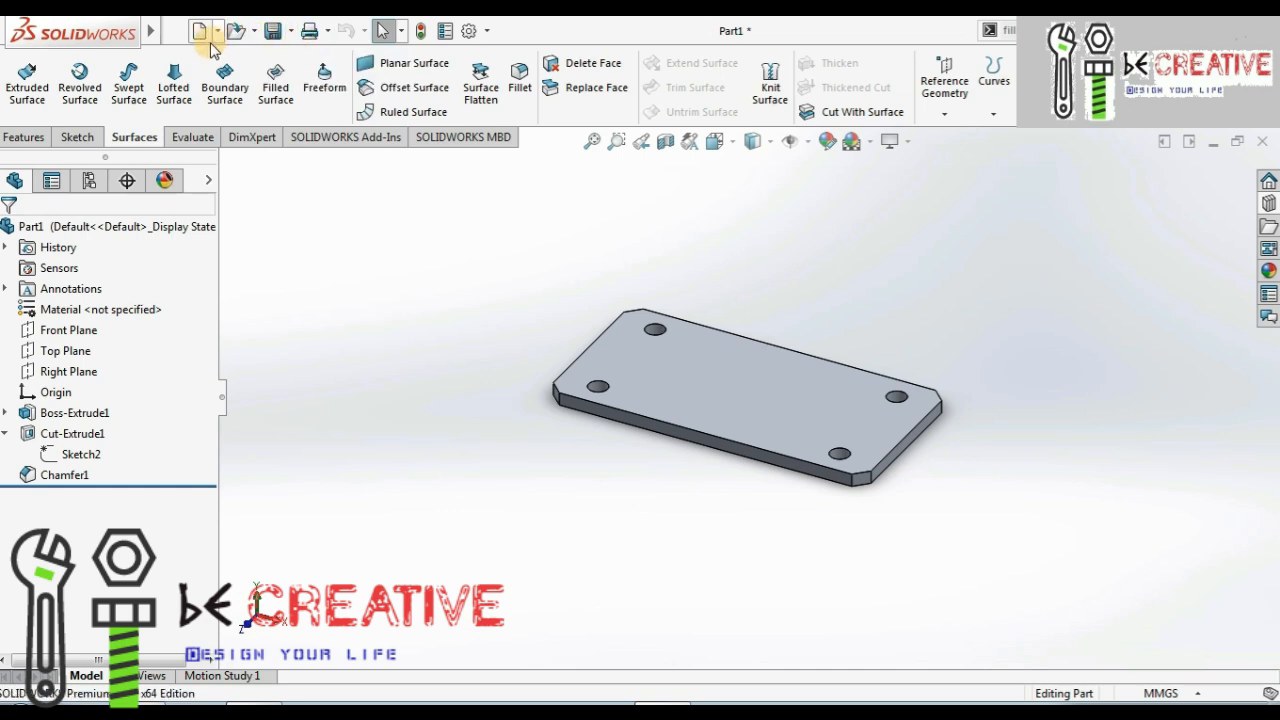
{"action": "mouse_move", "coordinate": [154, 33]}
{"action": "left_click", "coordinate": [422, 31]}
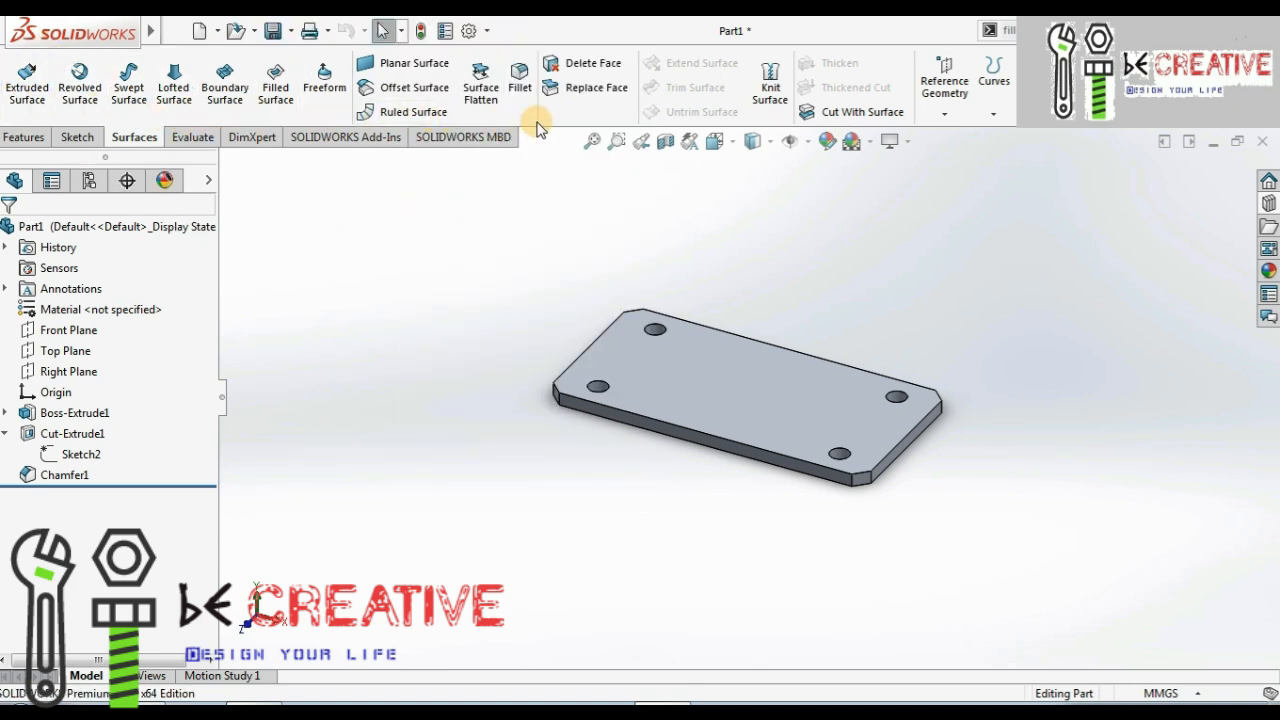
- Add the Sheet Metal toolset to the CommandManager and display its commands
{"action": "left_click", "coordinate": [17, 140]}
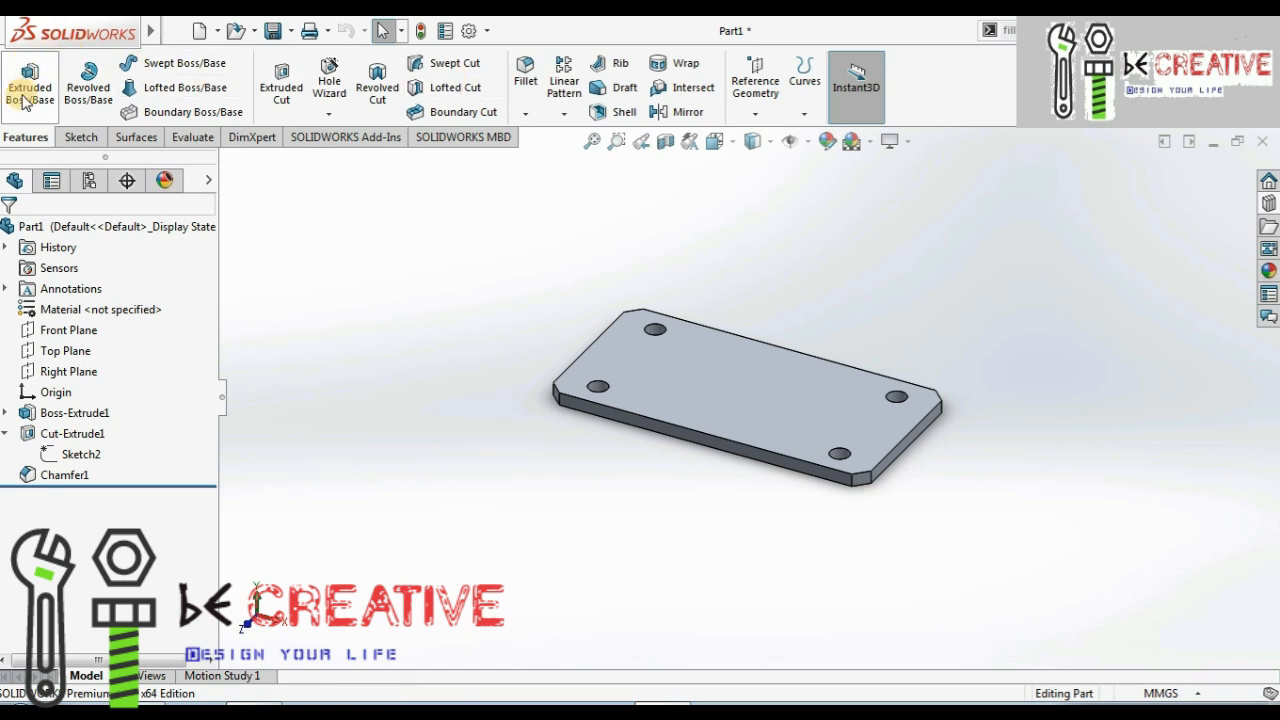
{"action": "left_click", "coordinate": [78, 137]}
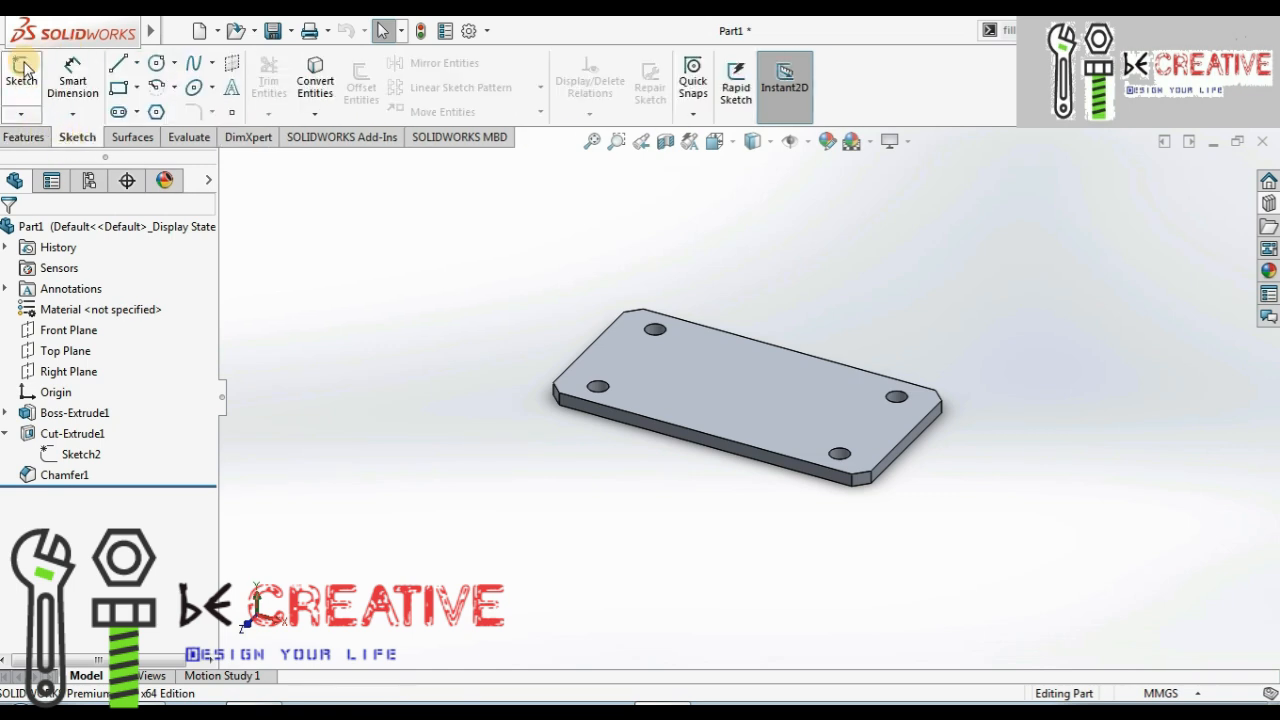
{"action": "left_click", "coordinate": [249, 137]}
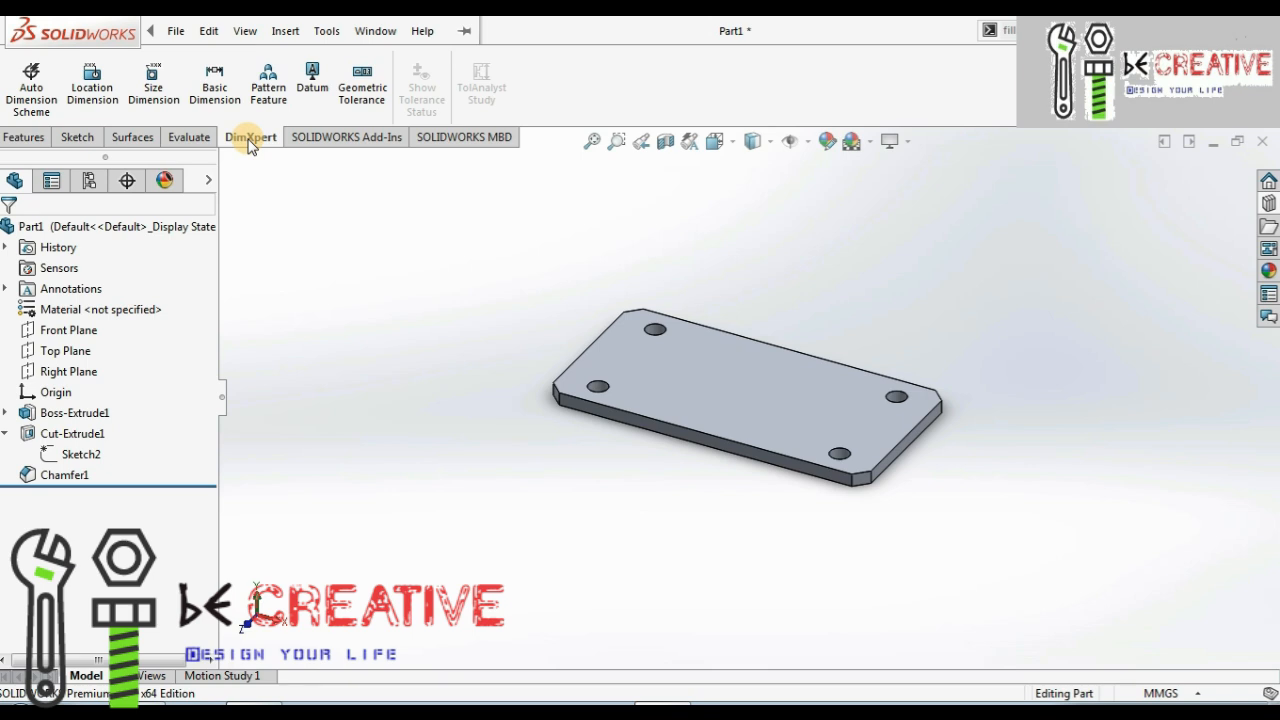
{"action": "right_click", "coordinate": [249, 141]}
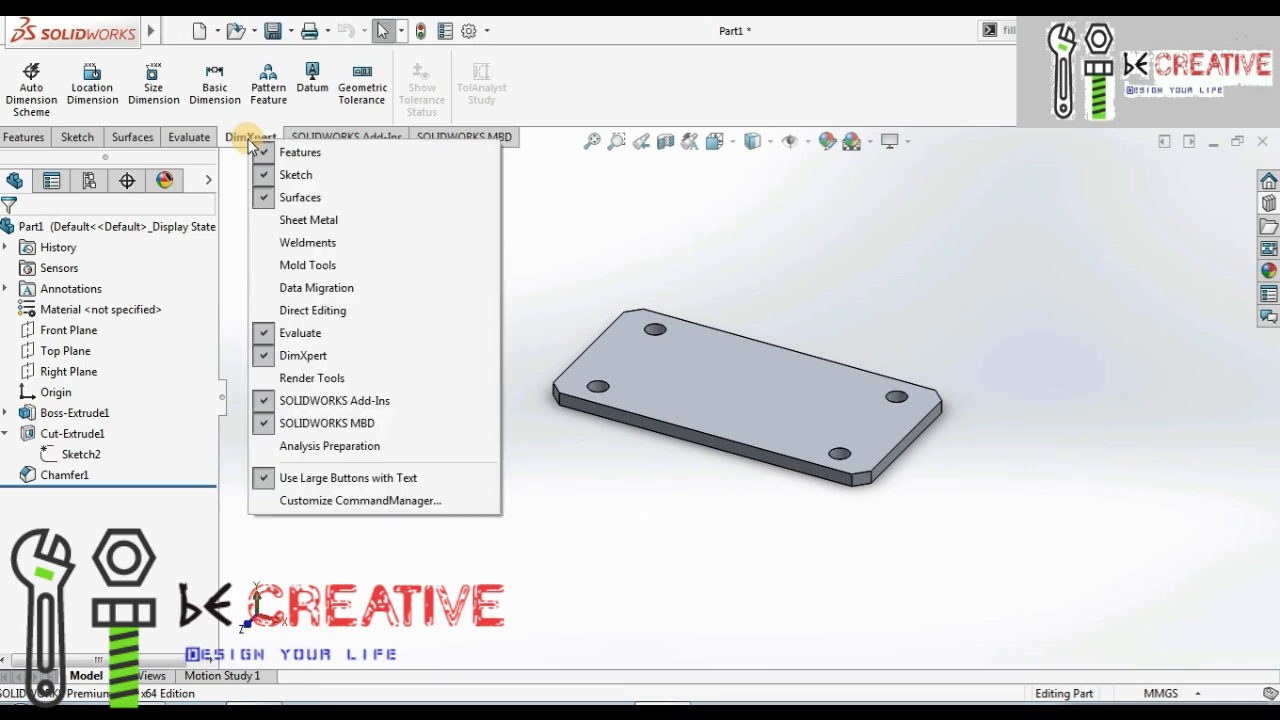
{"action": "left_click", "coordinate": [326, 220]}
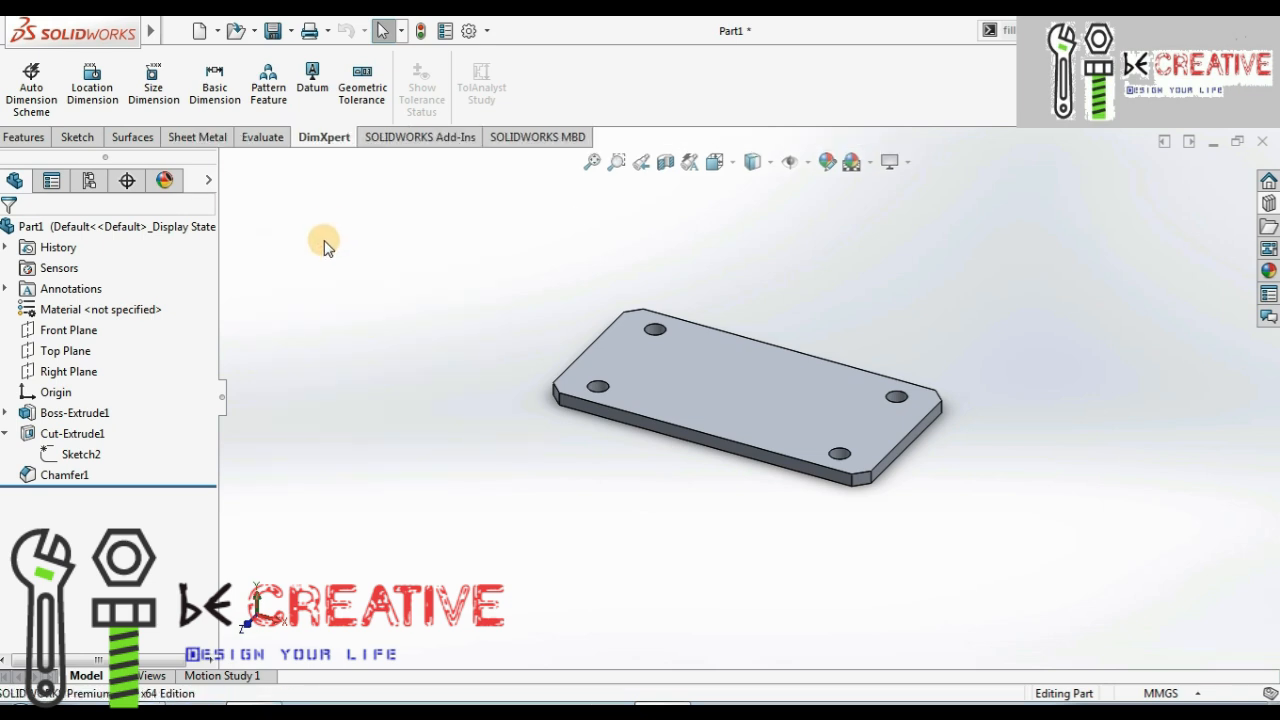
{"action": "left_click", "coordinate": [209, 145]}
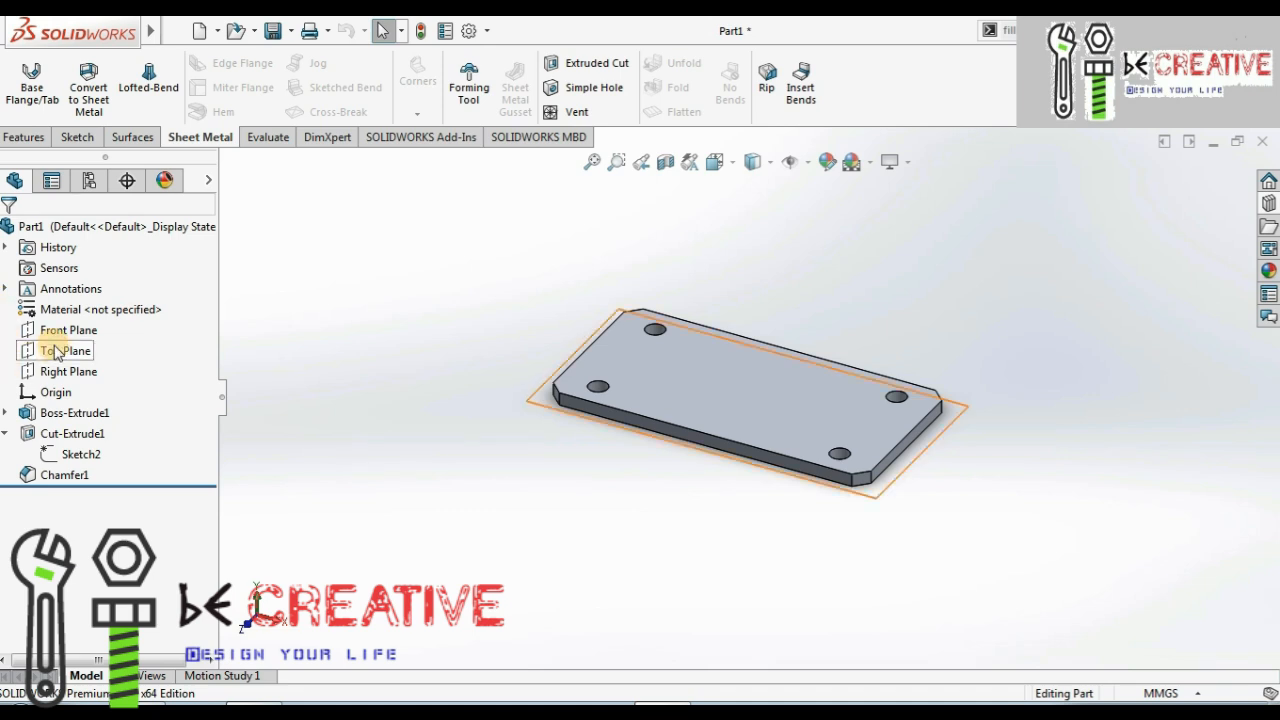
- Collapse the cut-extrude feature, search the commands for "cha" and locate the Chamfer command
{"action": "left_click", "coordinate": [7, 434]}
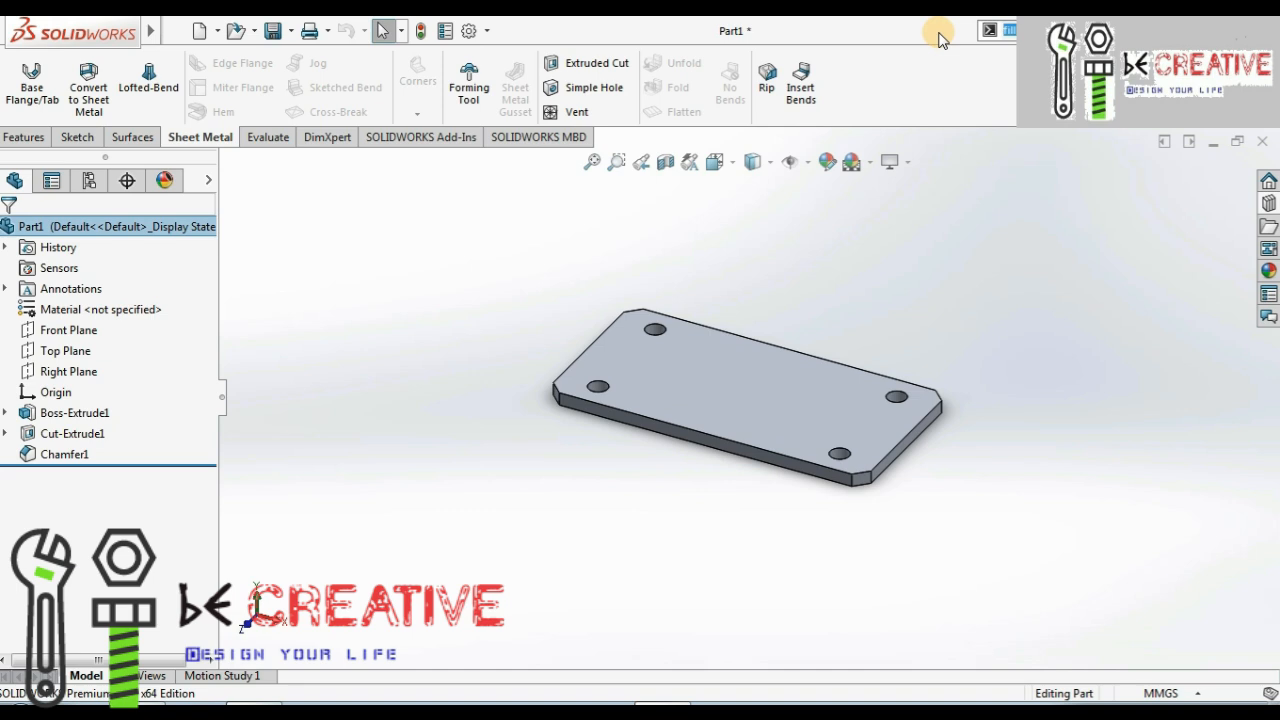
{"action": "type", "text": "cha"}
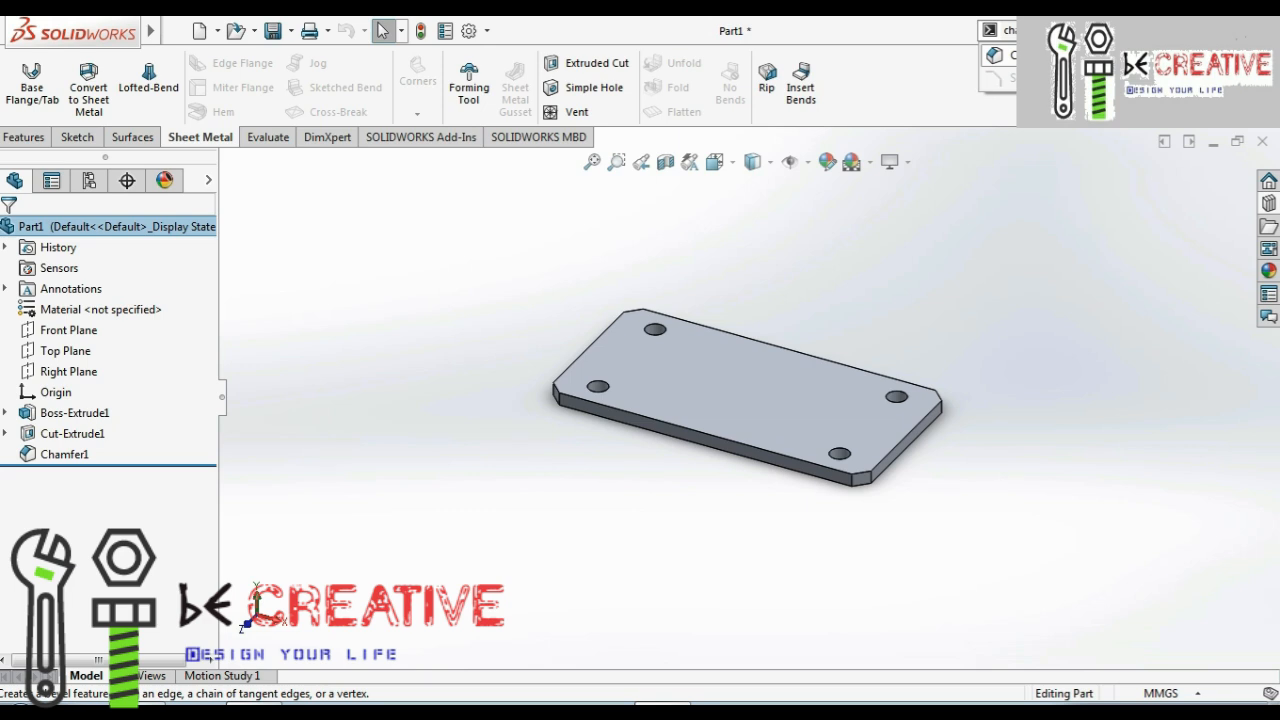
{"action": "left_click", "coordinate": [1170, 55]}
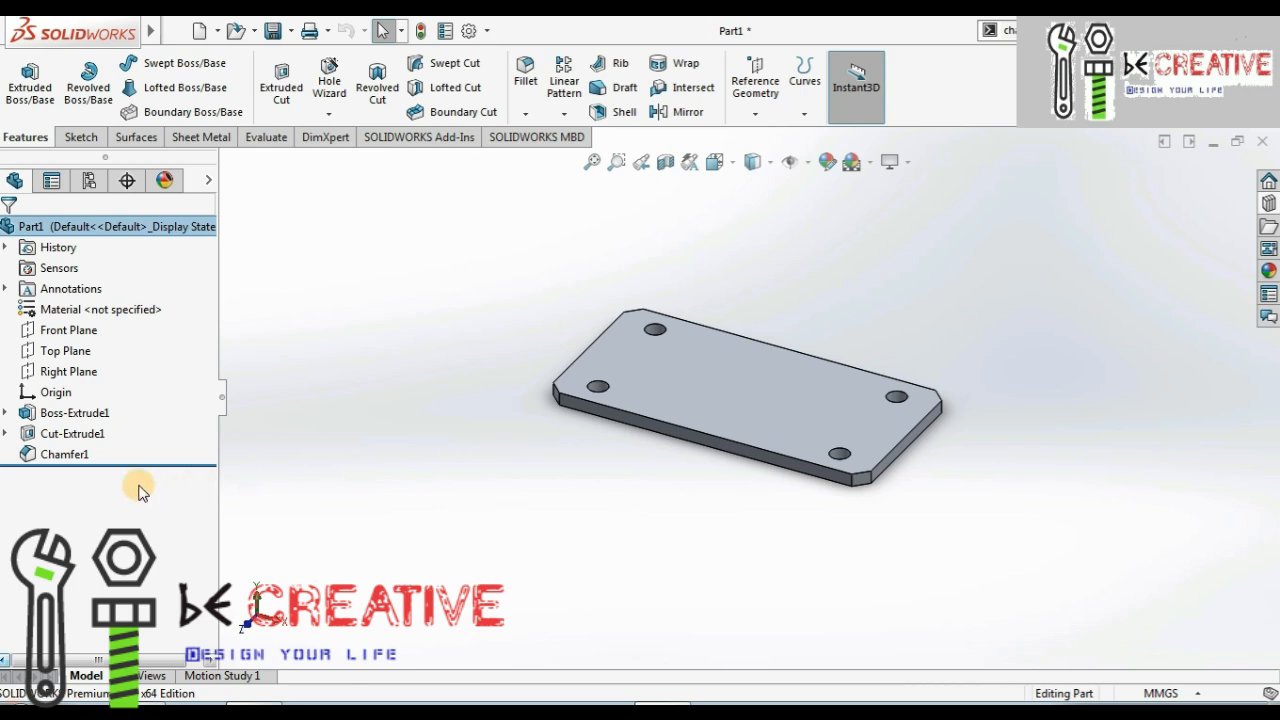
- Expand the cut-extrude feature, open its hole sketch for editing, and exit the sketch
{"action": "left_click", "coordinate": [7, 434]}
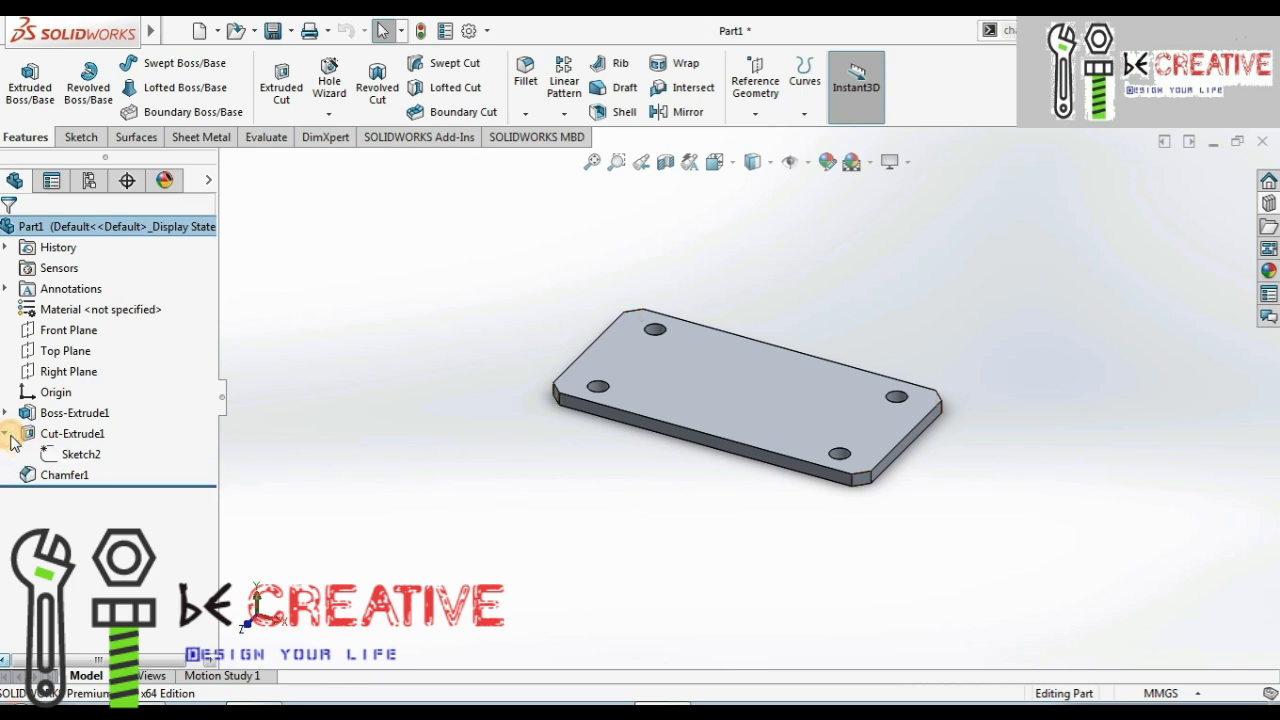
{"action": "left_click", "coordinate": [80, 454]}
{"action": "left_click", "coordinate": [92, 400]}
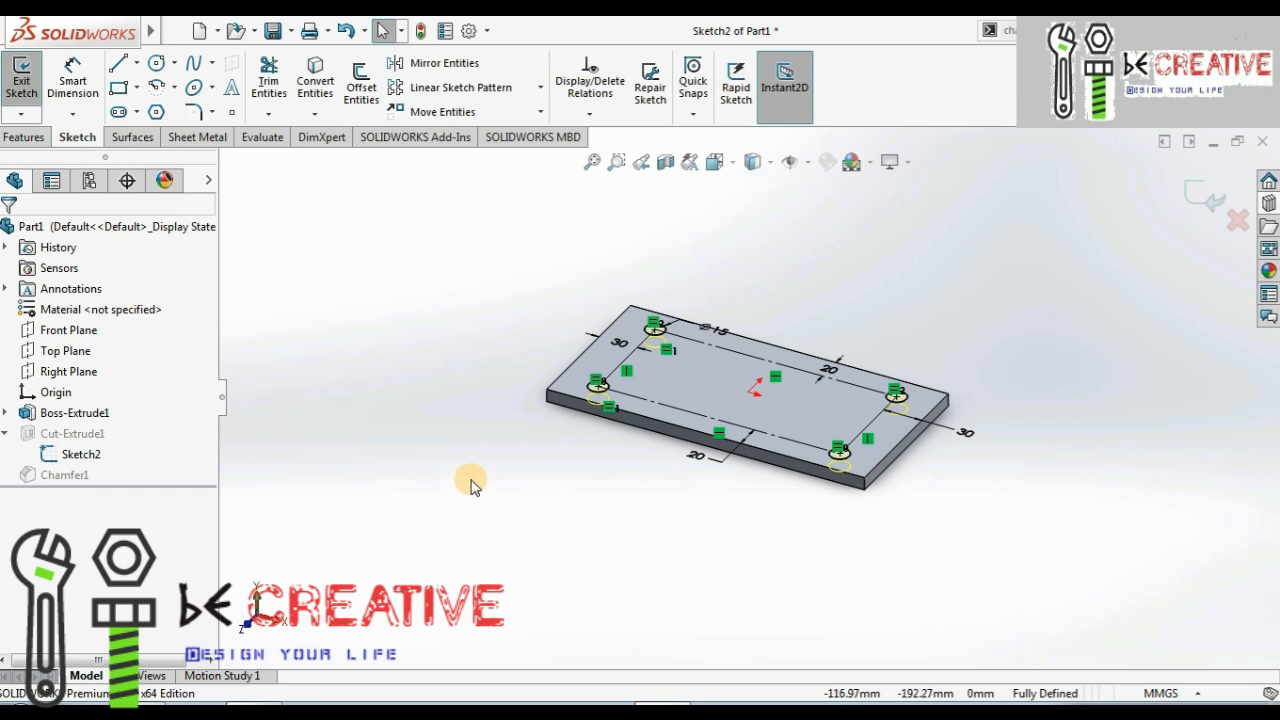
{"action": "left_click", "coordinate": [1192, 198]}
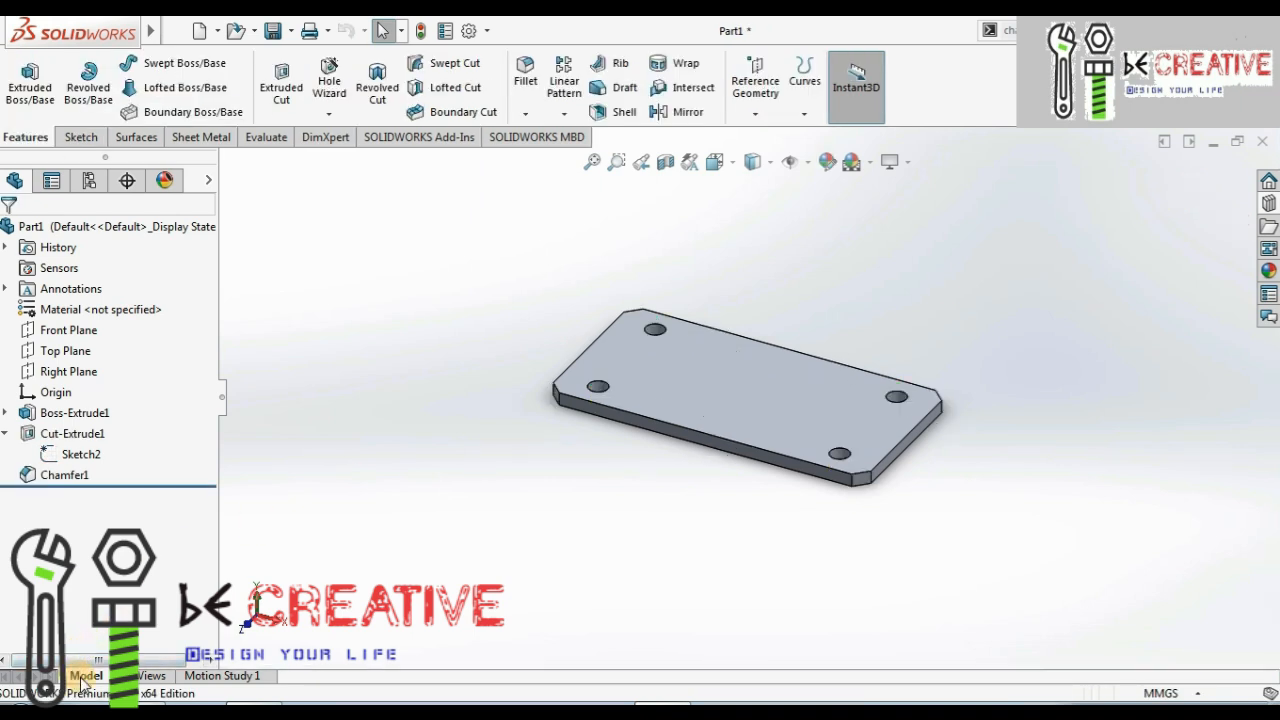
- Show the 3D Views pane for the plate and return to the model view
{"action": "left_click", "coordinate": [158, 679]}
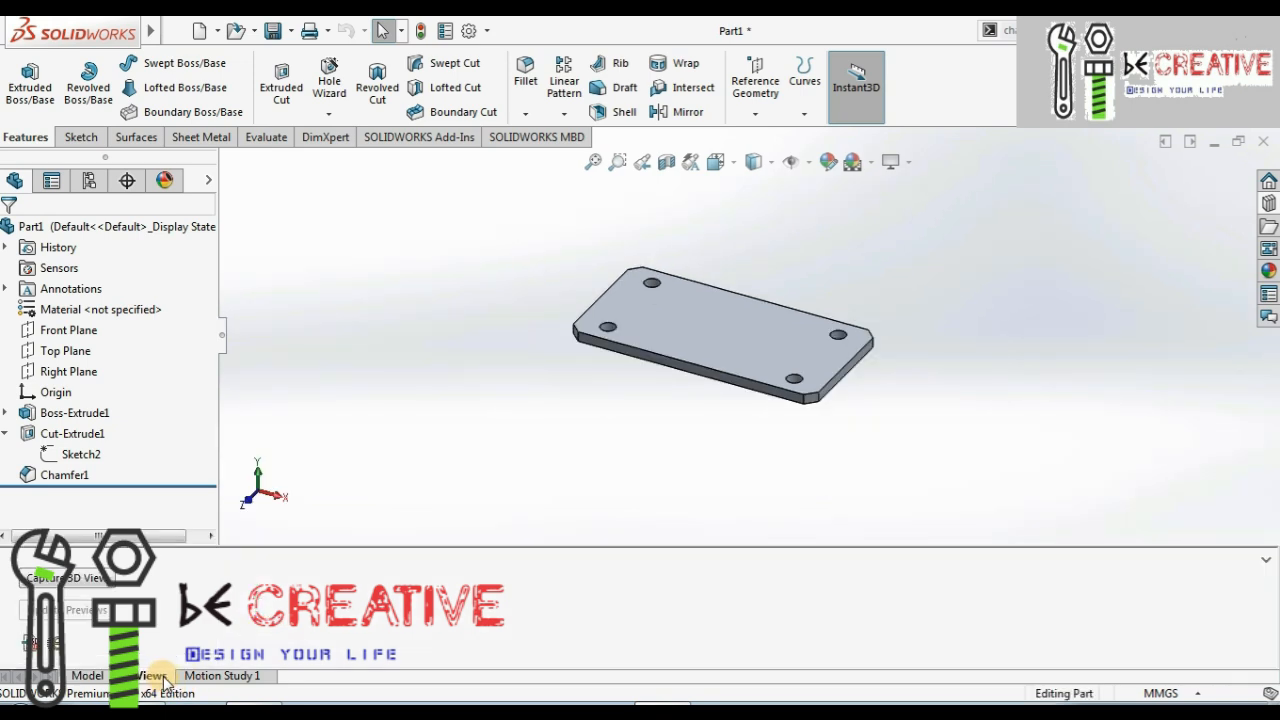
{"action": "left_click", "coordinate": [75, 680]}
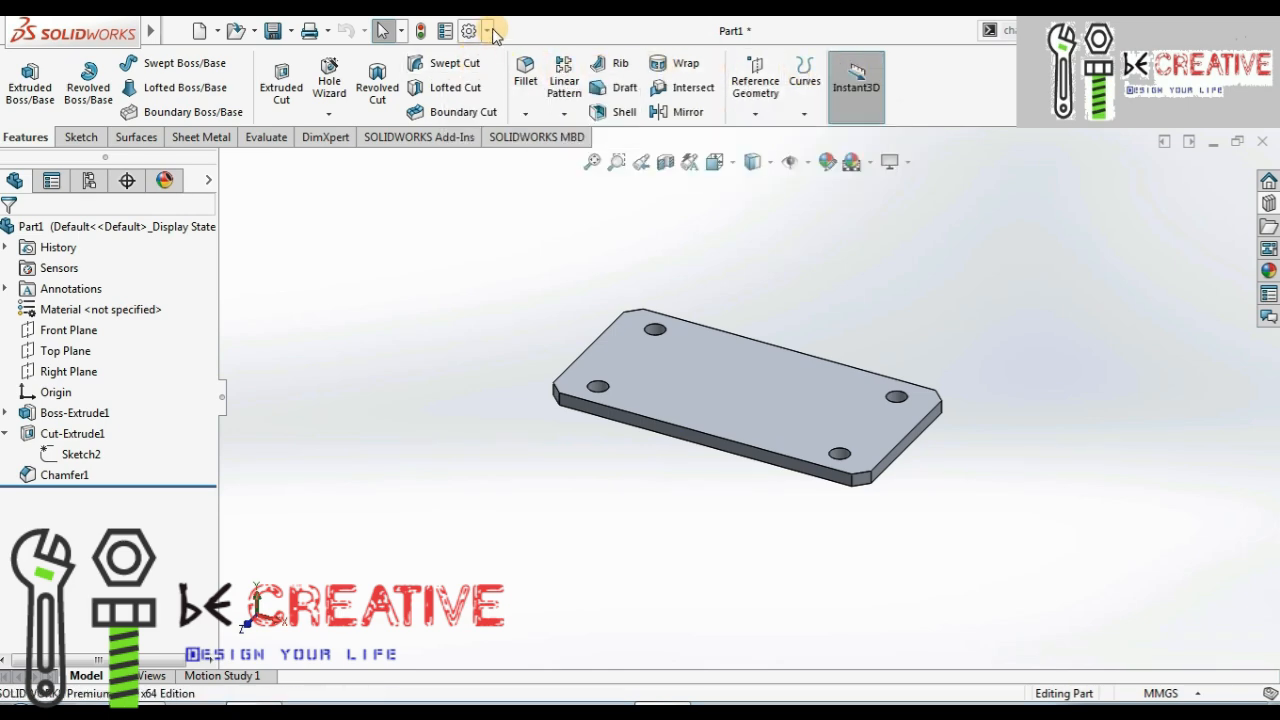
- Turn the CommandManager's large buttons with text off and back on to compare both display styles
{"action": "right_click", "coordinate": [985, 110]}
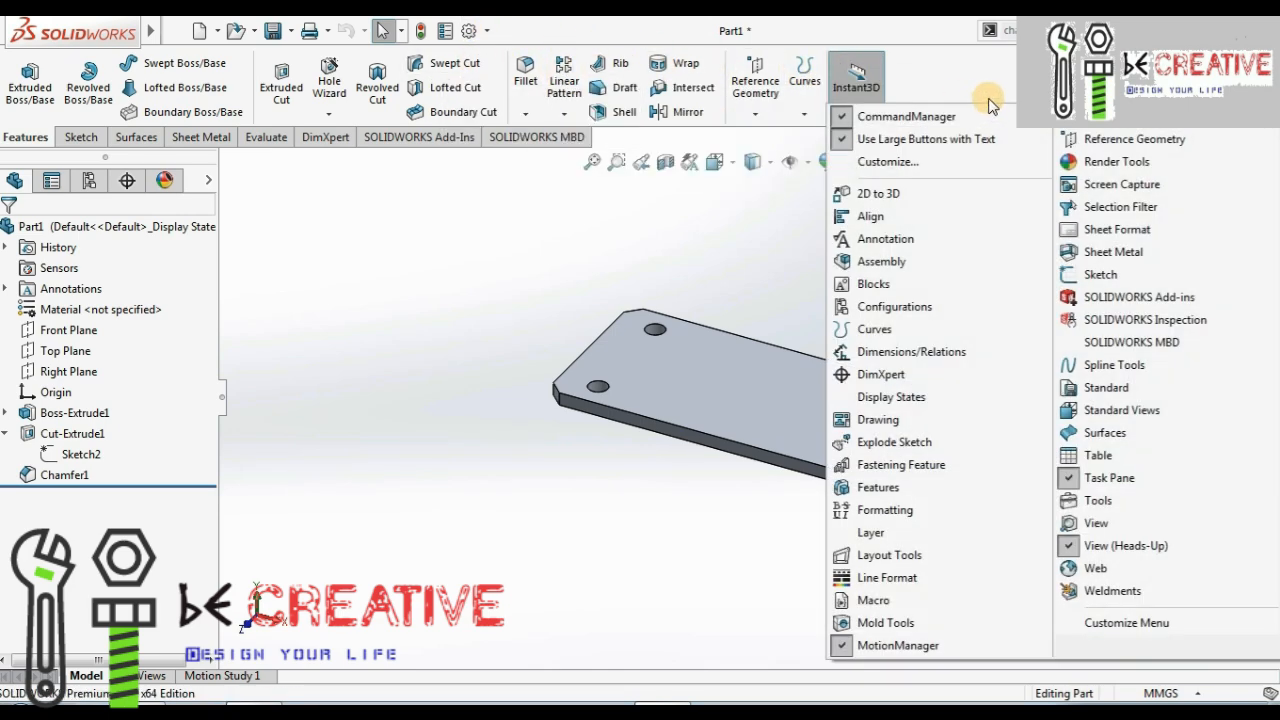
{"action": "left_click", "coordinate": [922, 140]}
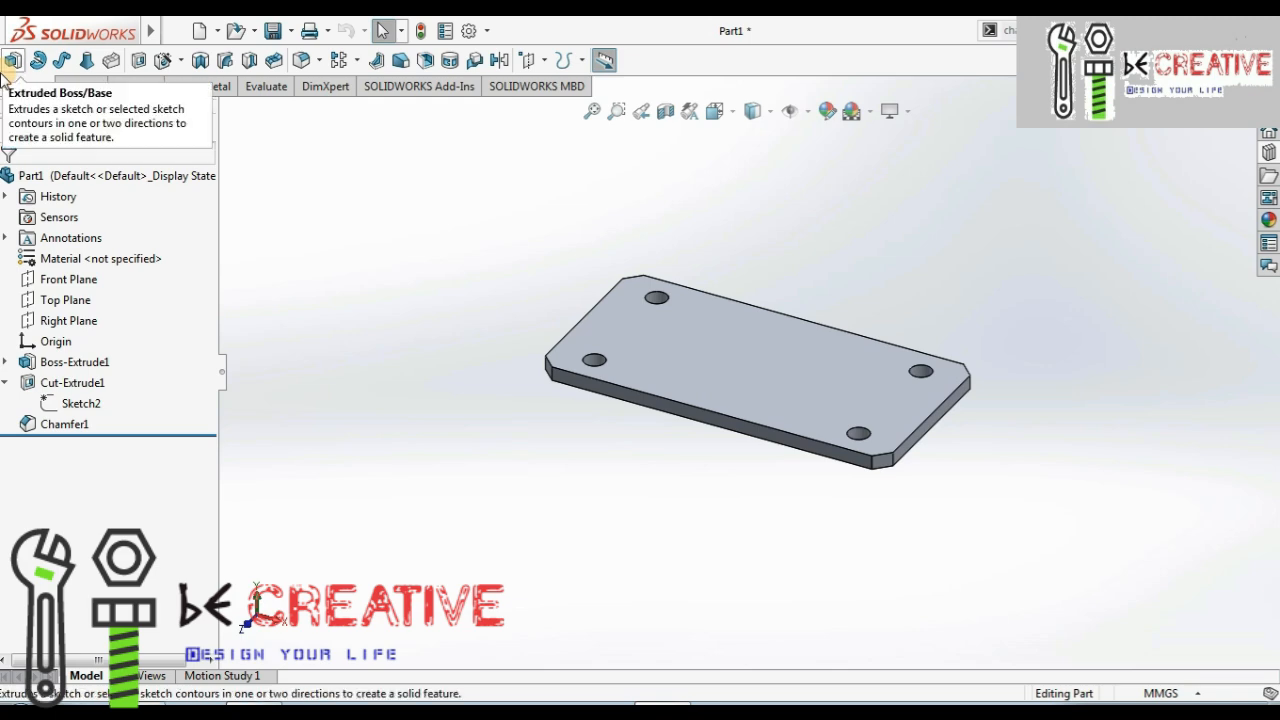
{"action": "right_click", "coordinate": [1006, 70]}
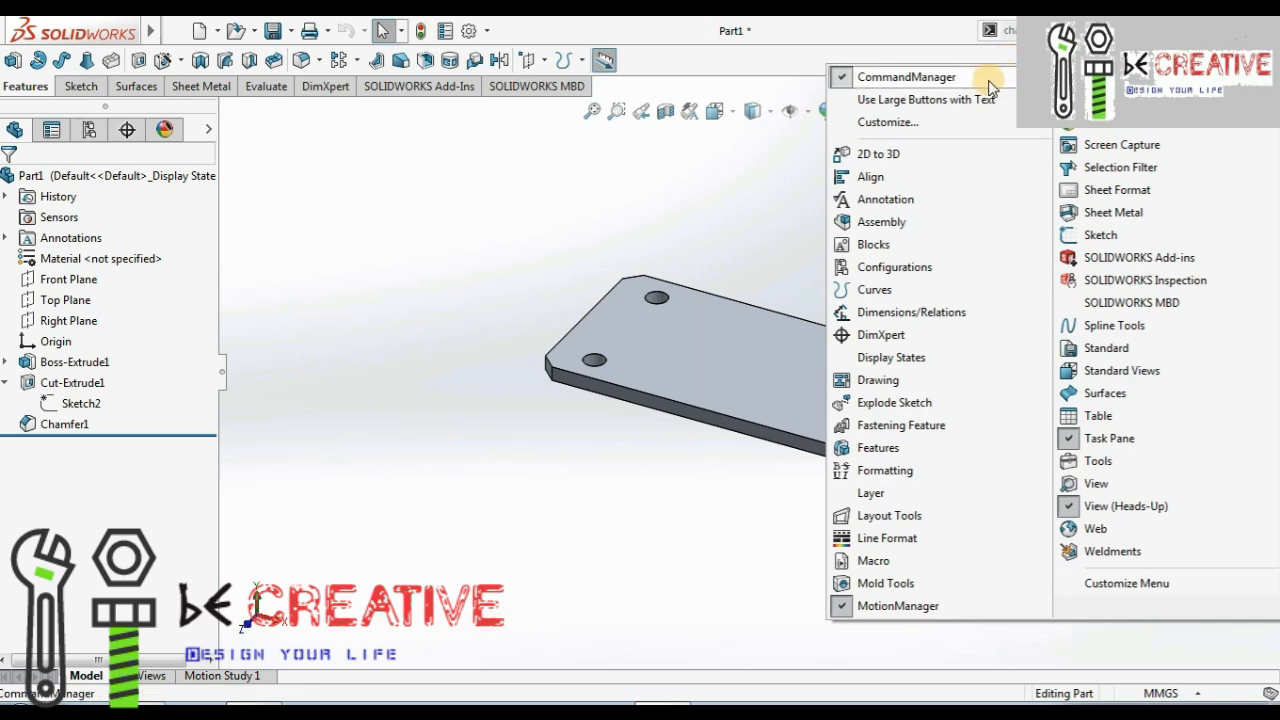
{"action": "left_click", "coordinate": [925, 100]}
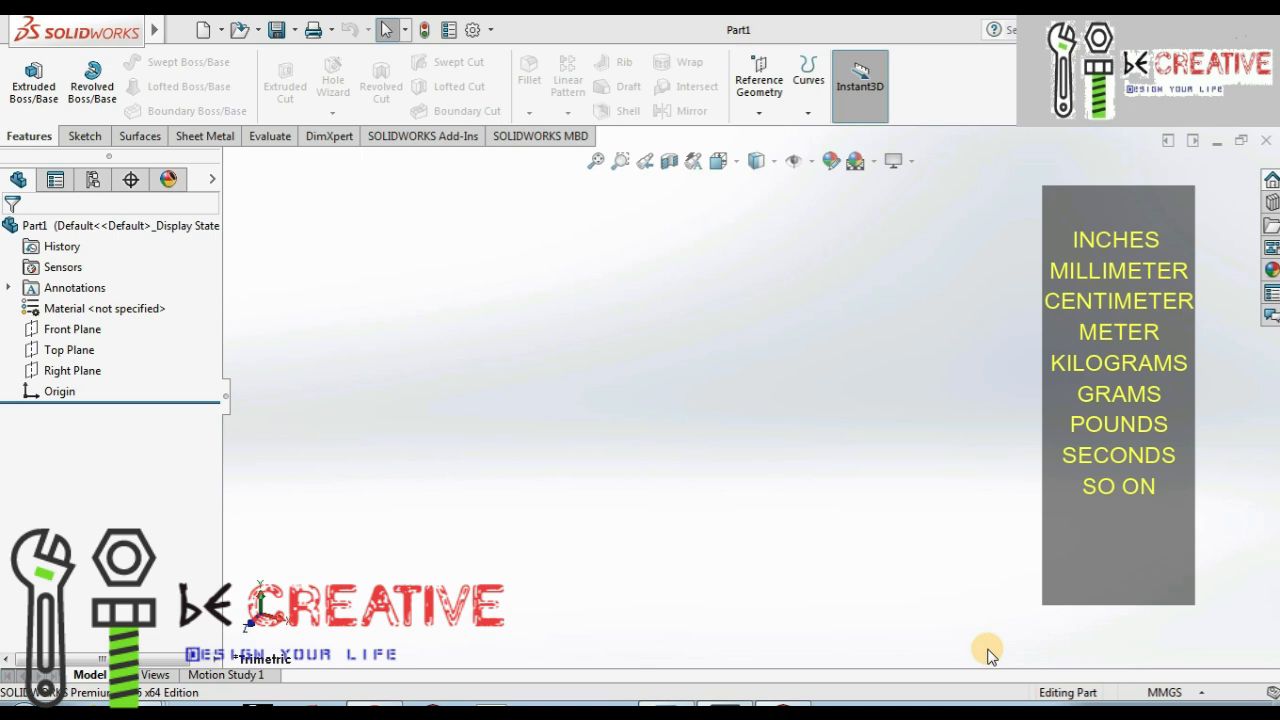
- Look over the available unit systems and the document's Units properties, and close them without changes
{"action": "left_click", "coordinate": [1180, 695]}
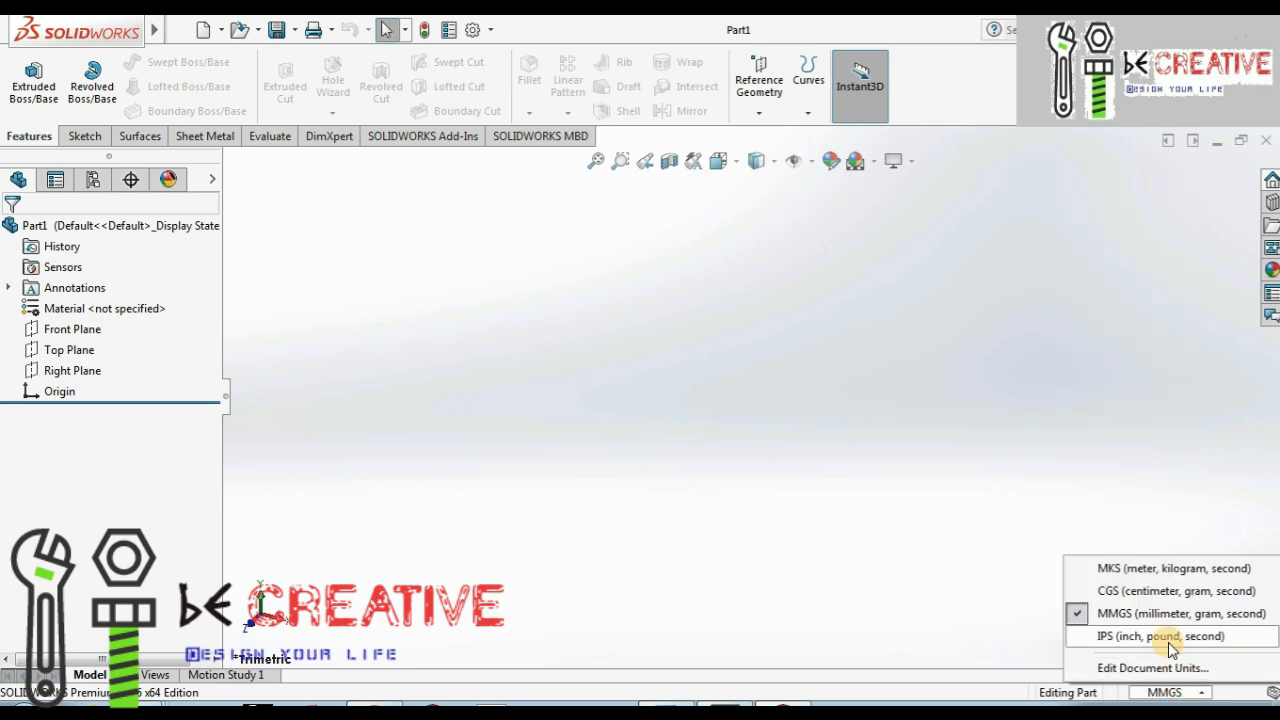
{"action": "left_click", "coordinate": [1095, 530]}
{"action": "left_click", "coordinate": [1171, 691]}
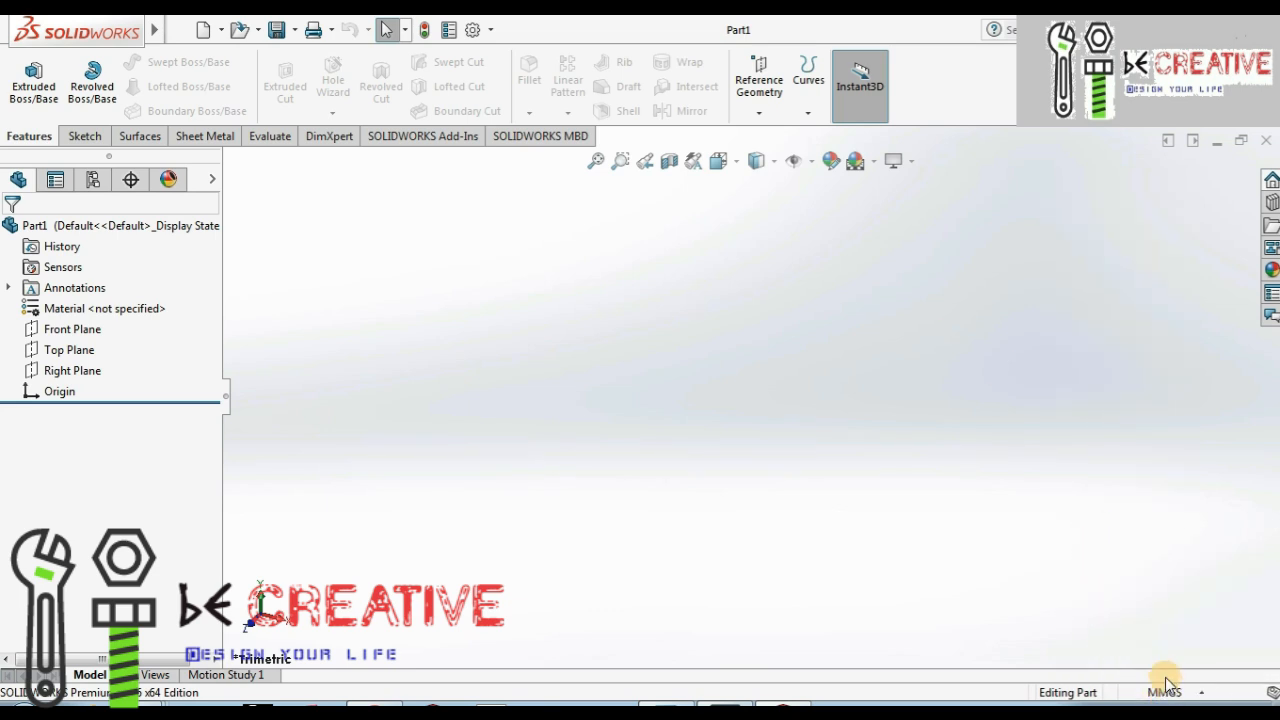
{"action": "left_click", "coordinate": [1172, 693]}
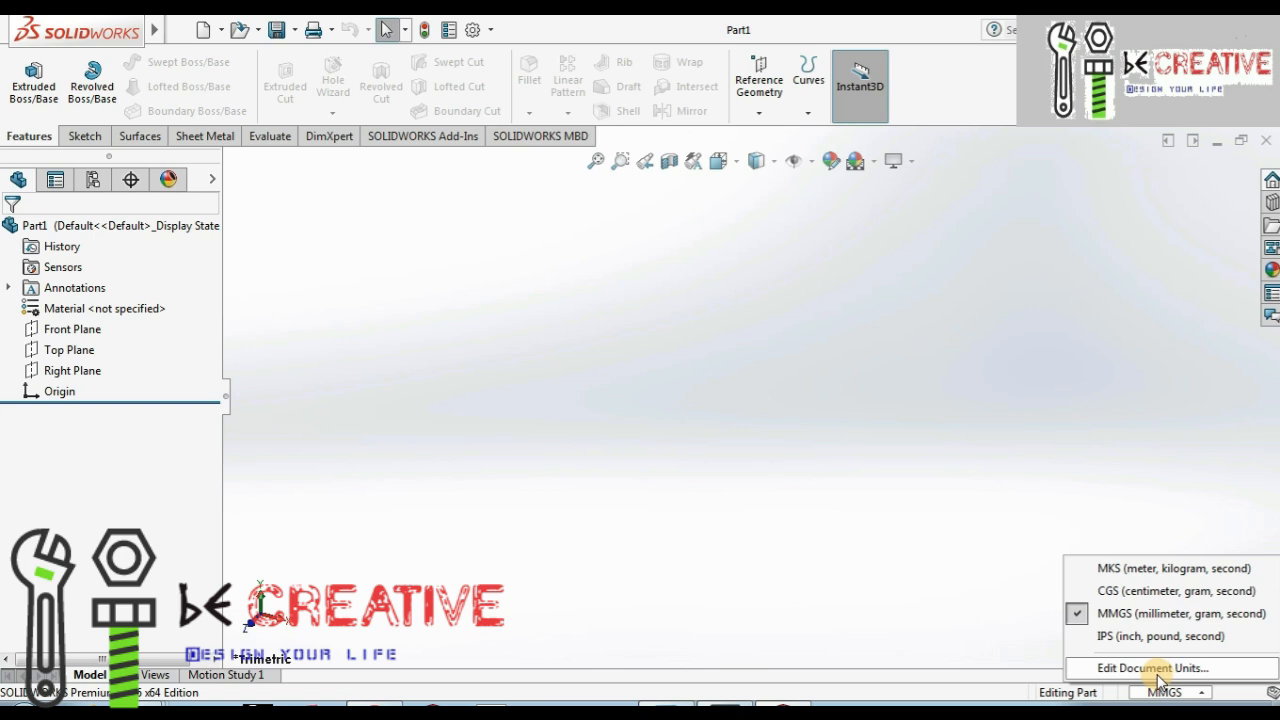
{"action": "left_click", "coordinate": [1158, 676]}
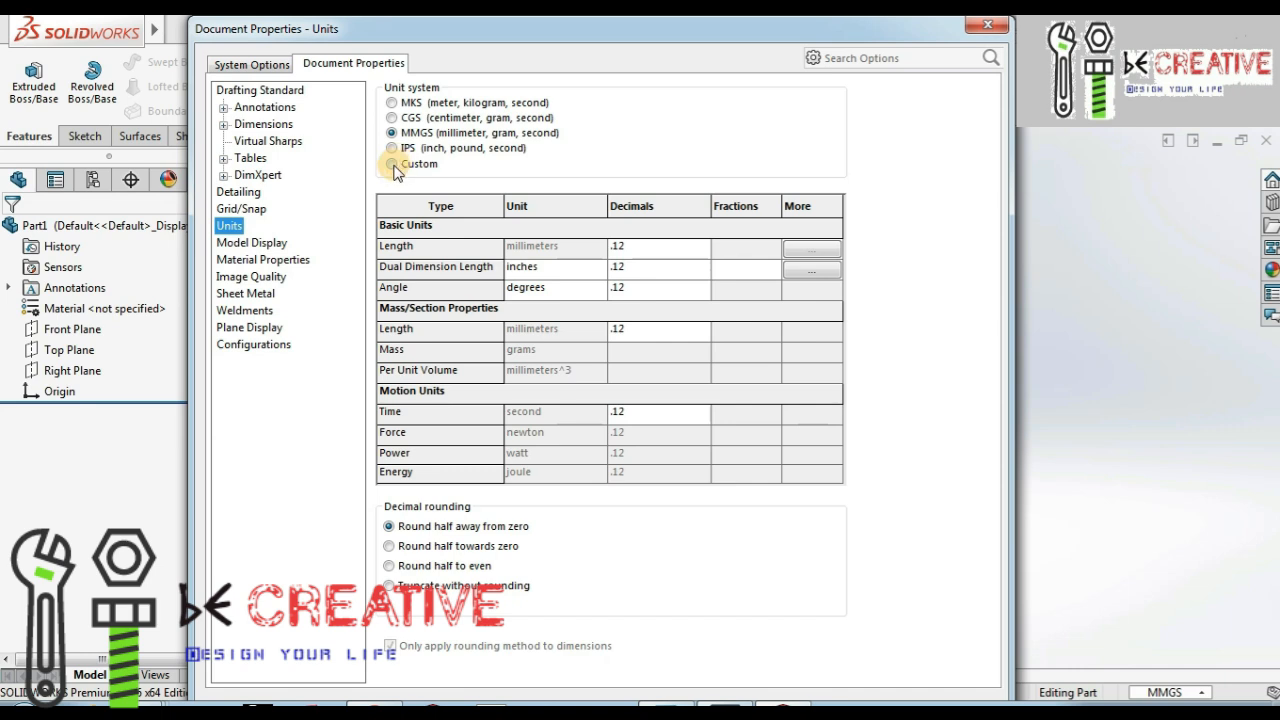
{"action": "left_click", "coordinate": [986, 30]}
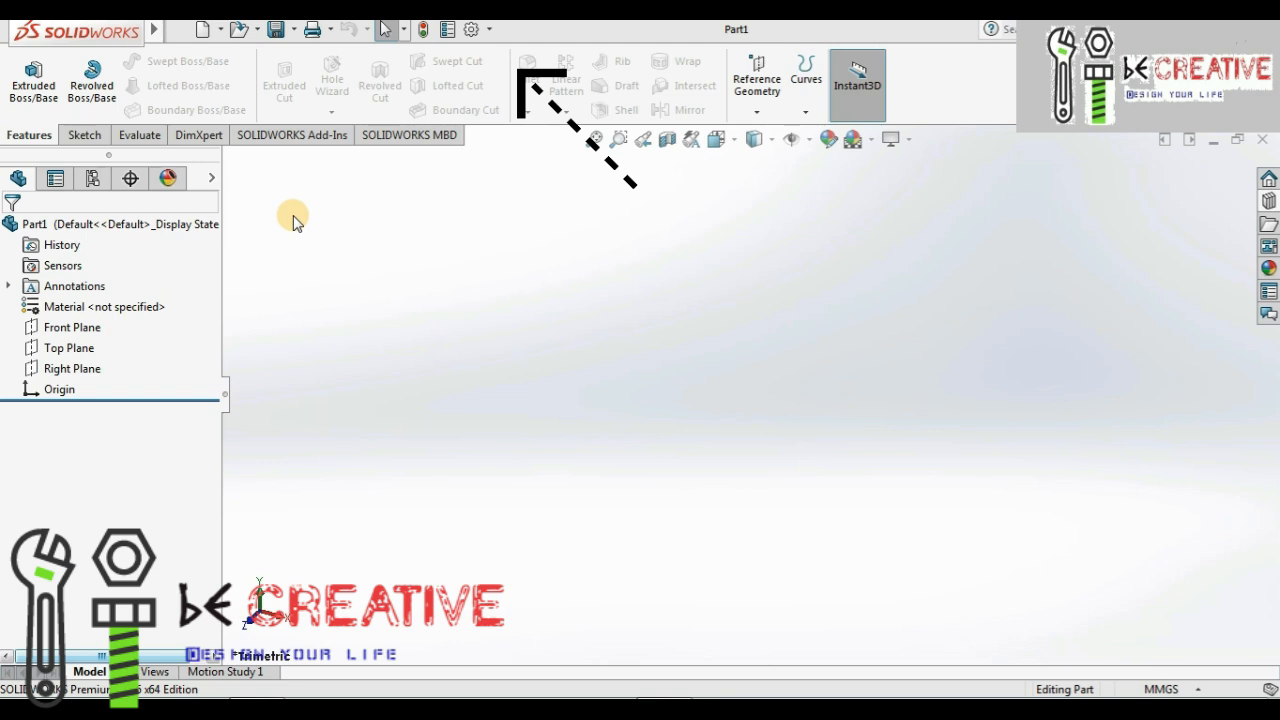
- Open the mouse gesture customization and list only the commands with mouse gestures assigned
{"action": "left_click", "coordinate": [489, 31]}
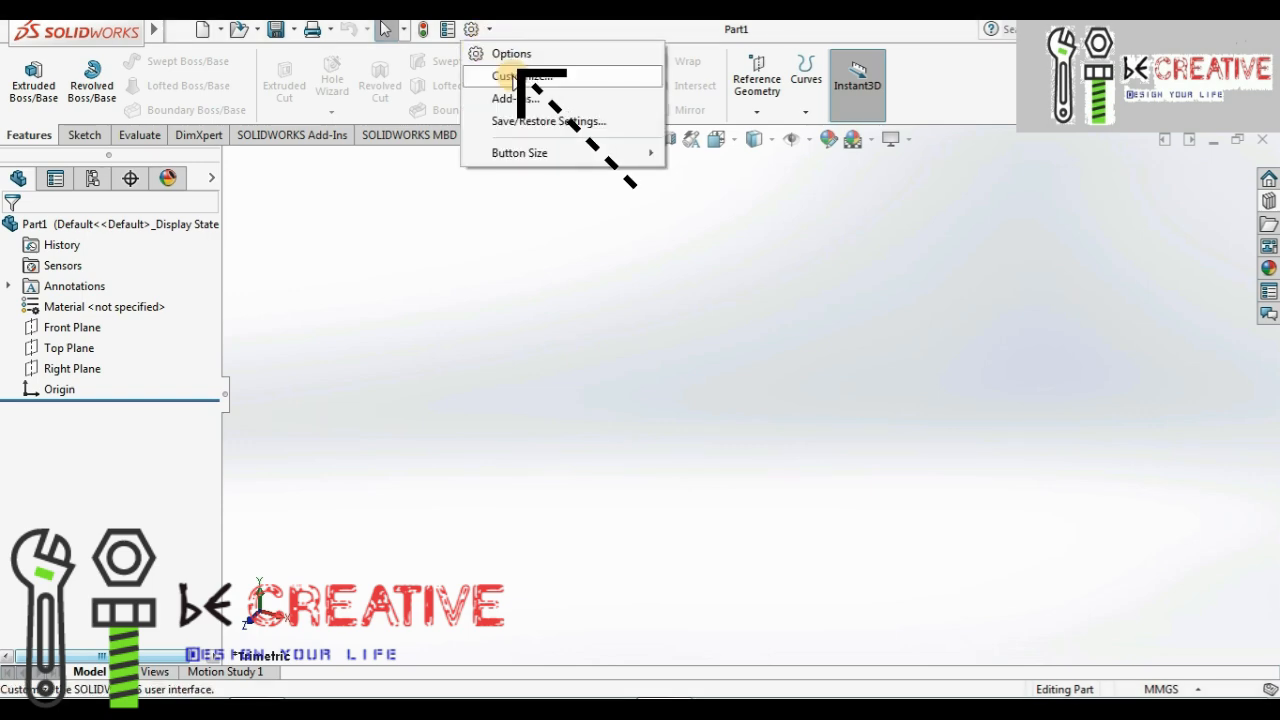
{"action": "left_click", "coordinate": [513, 77]}
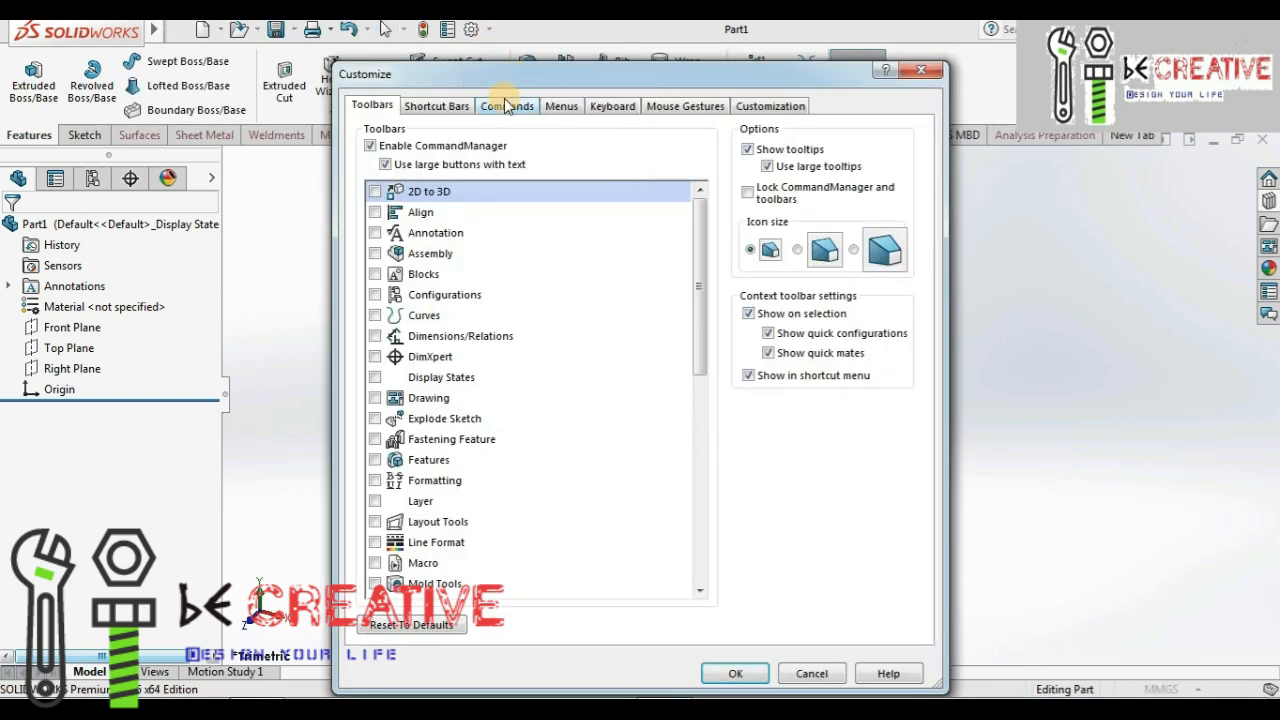
{"action": "left_click", "coordinate": [690, 112]}
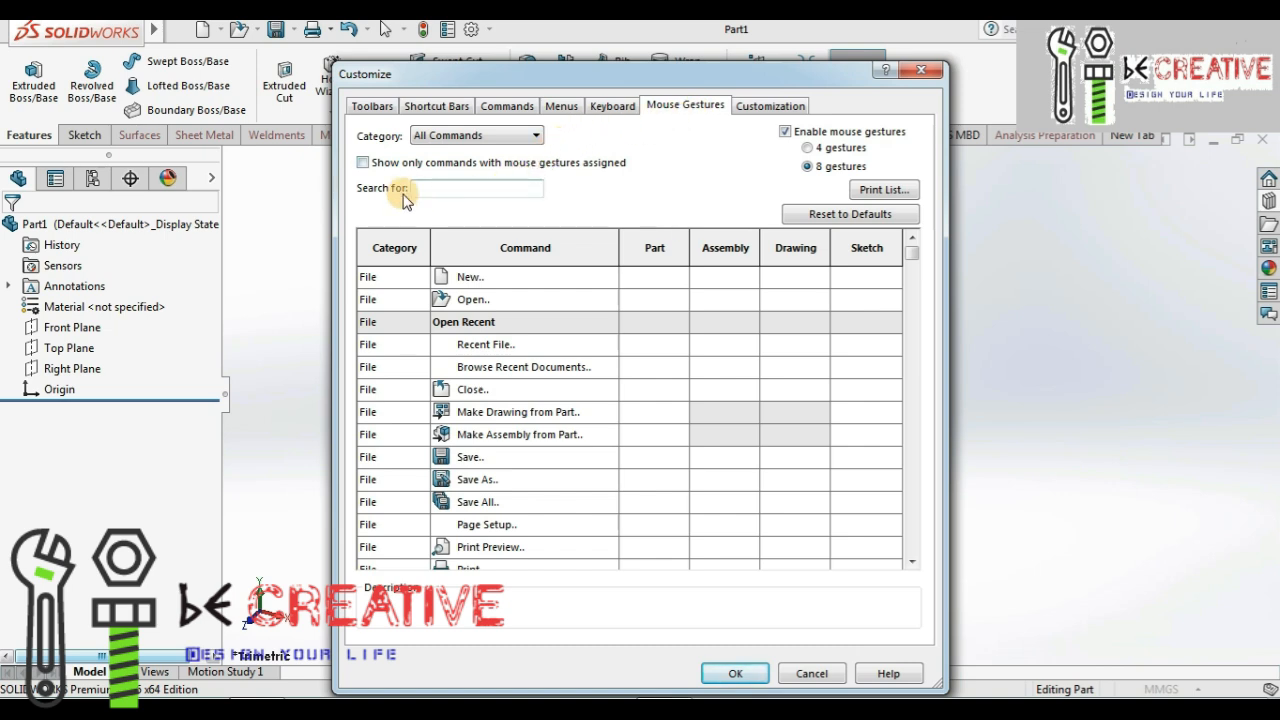
{"action": "left_click", "coordinate": [362, 162]}
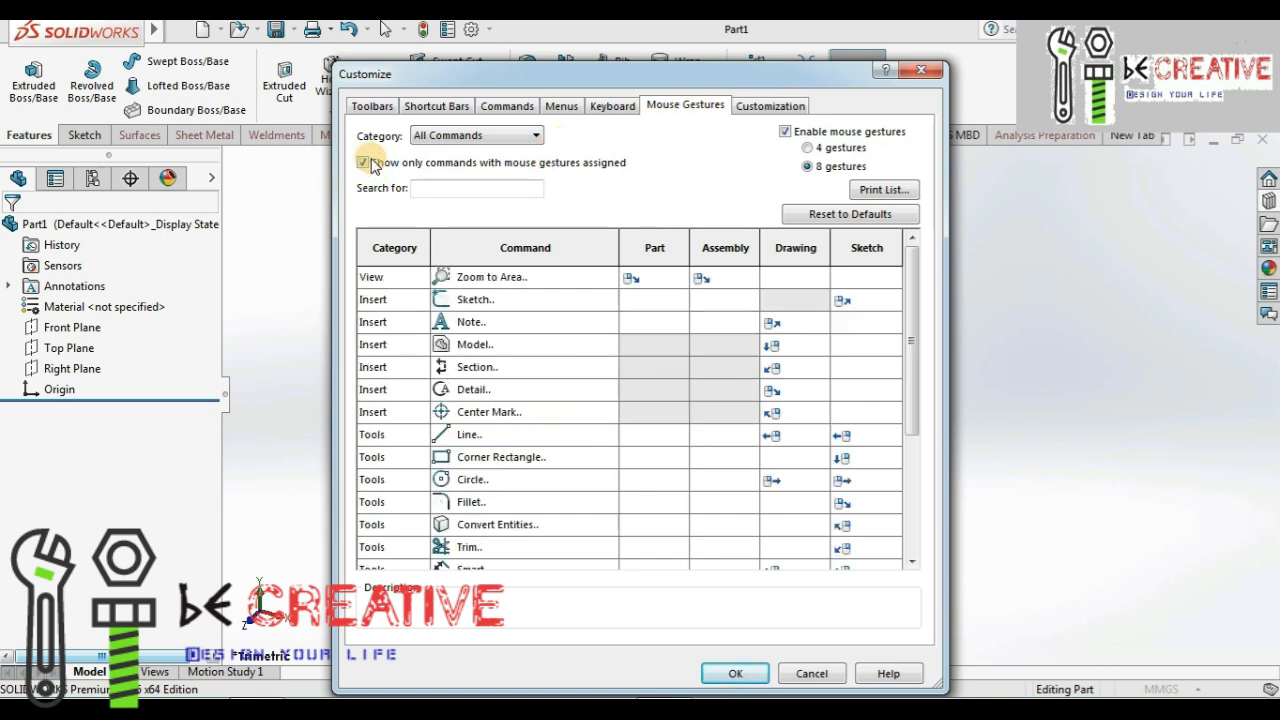
- Disable and re-enable mouse gestures, and switch from 8 gestures to 4 gestures and back
{"action": "left_click", "coordinate": [812, 134]}
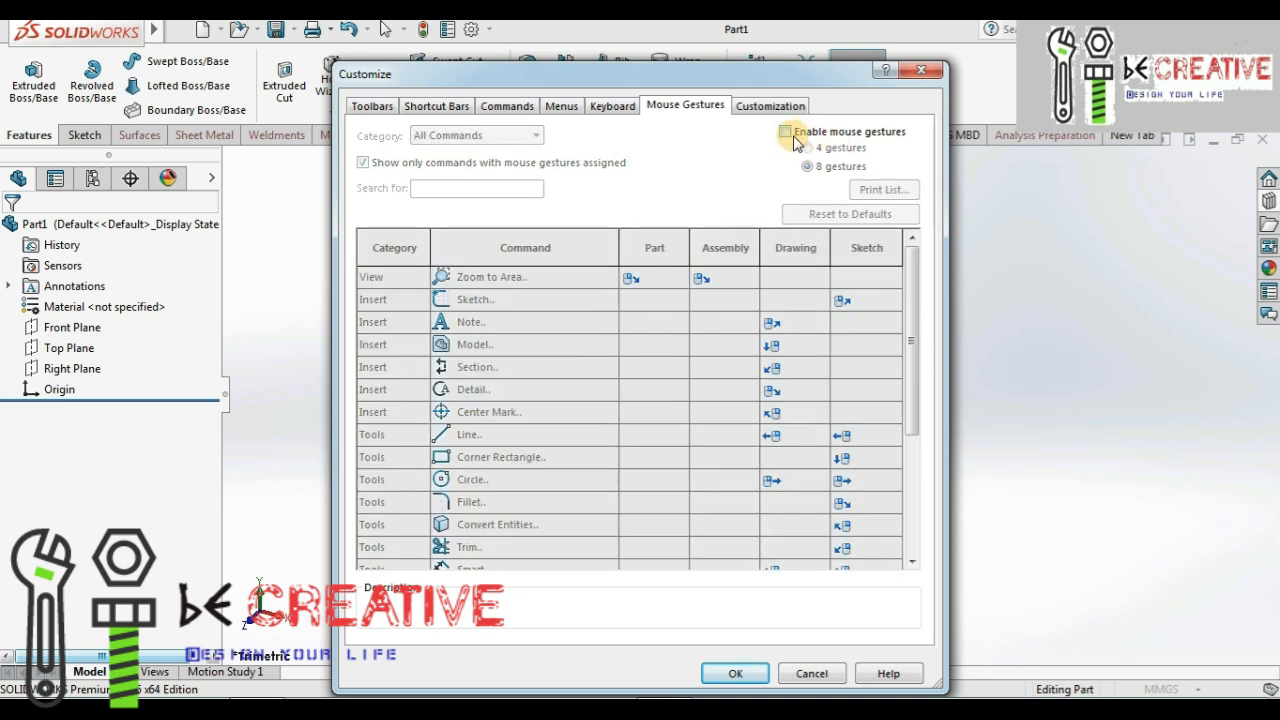
{"action": "left_click", "coordinate": [808, 134]}
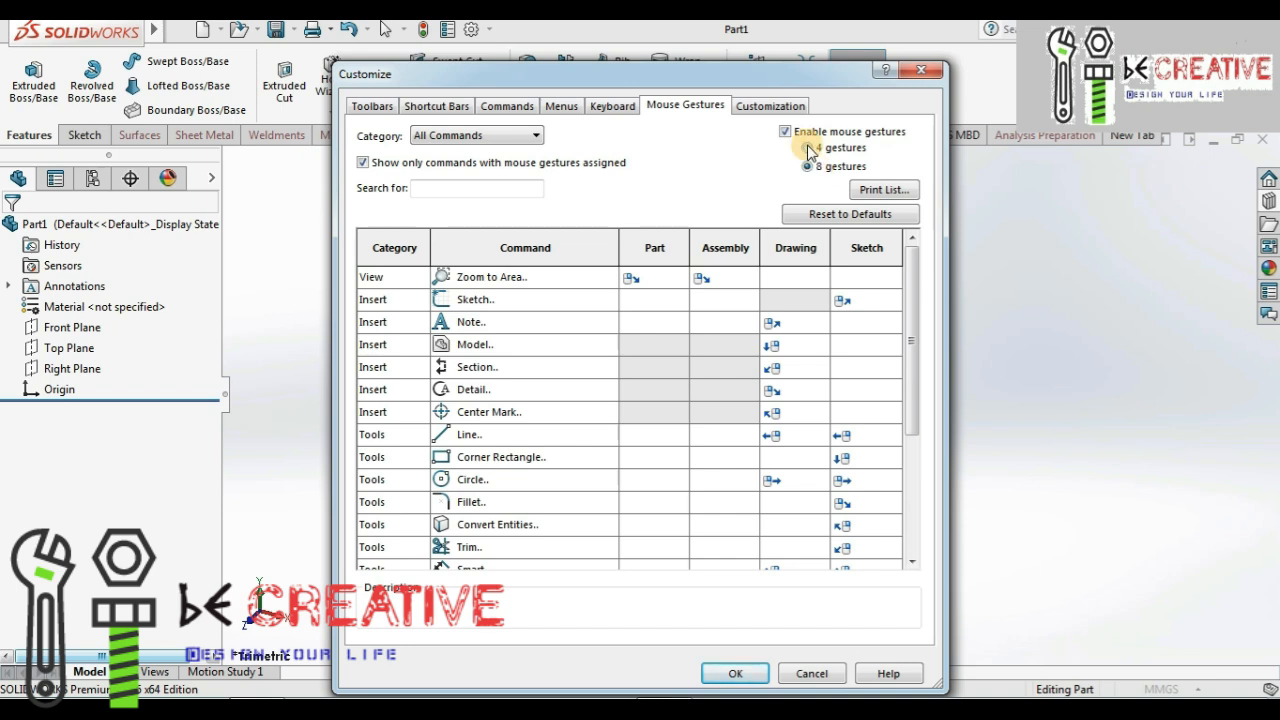
{"action": "left_click", "coordinate": [808, 148]}
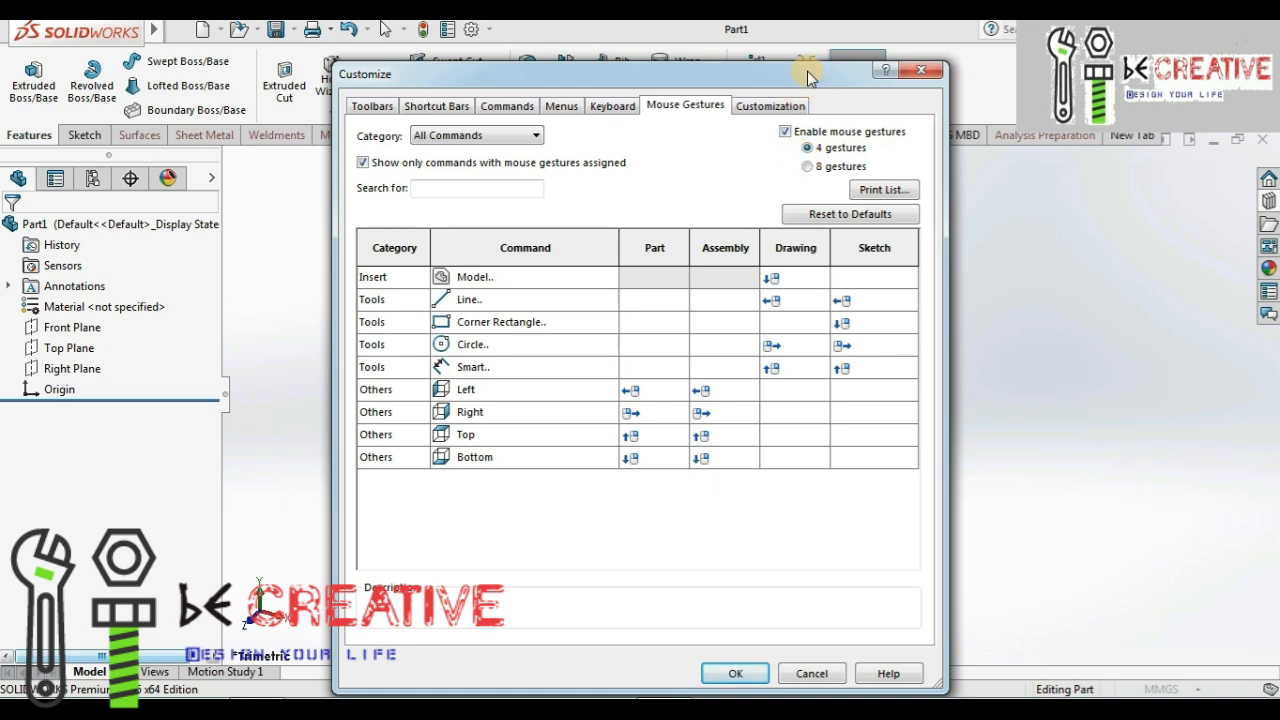
{"action": "left_click", "coordinate": [810, 168]}
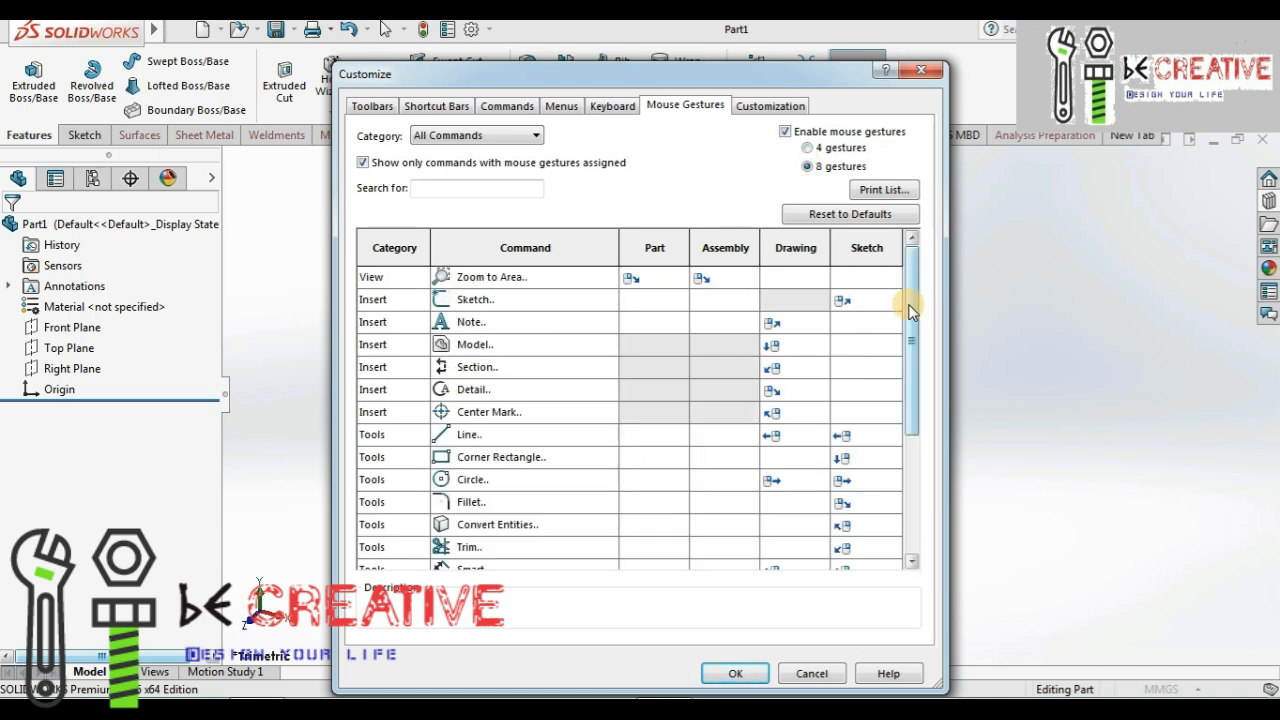
- Review the assigned gestures and the direction choices for the Model command in drawings, and accept the customization
{"action": "left_click_drag", "start_coordinate": [910, 311], "coordinate": [910, 349]}
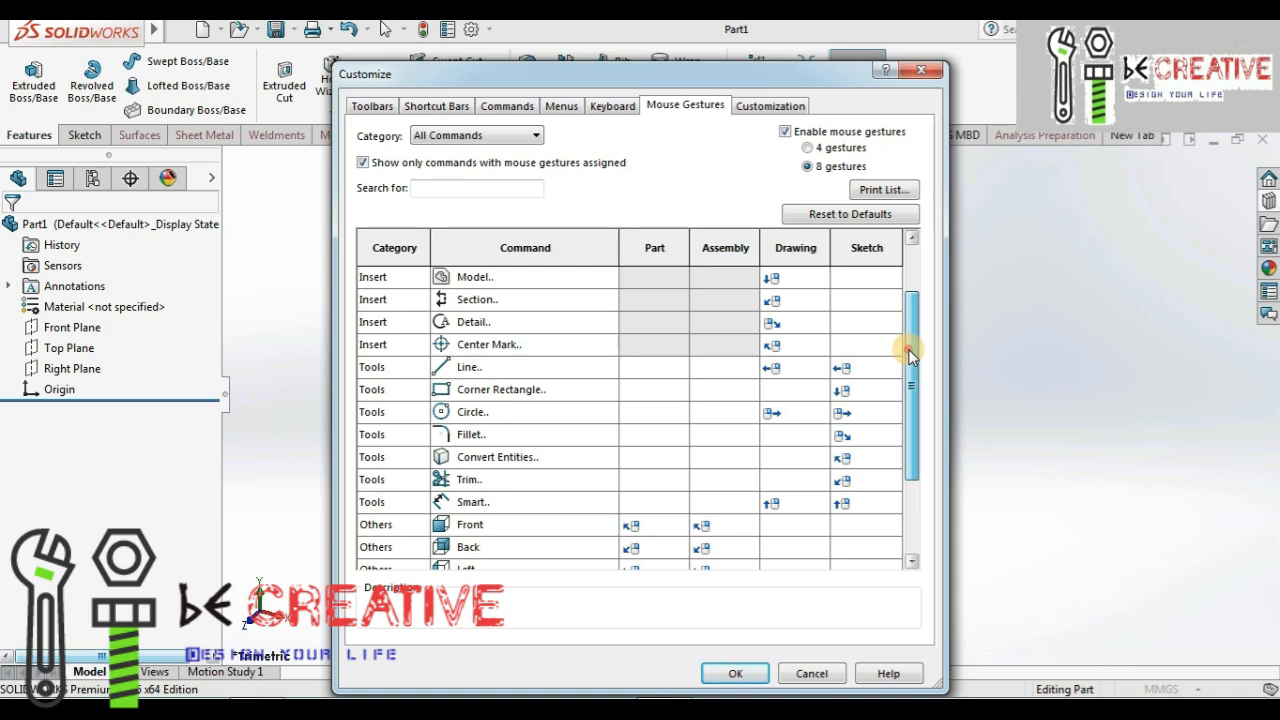
{"action": "left_click_drag", "start_coordinate": [908, 349], "coordinate": [926, 322]}
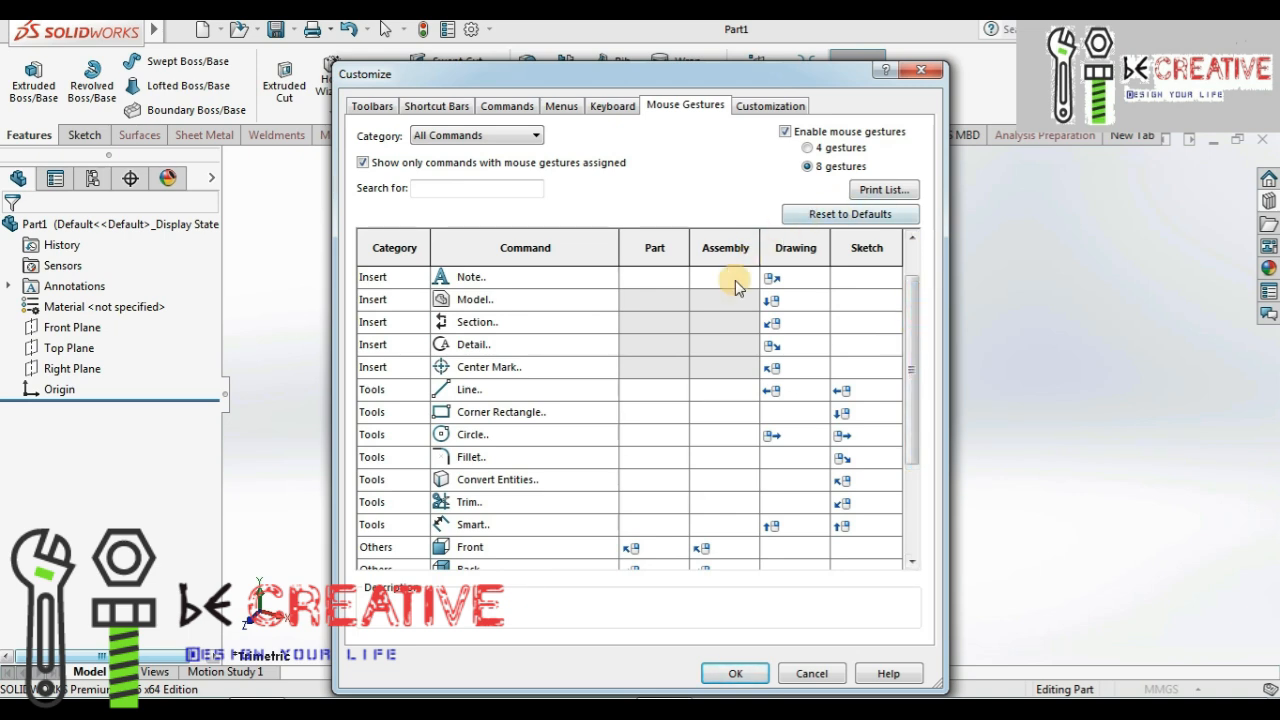
{"action": "left_click", "coordinate": [687, 308]}
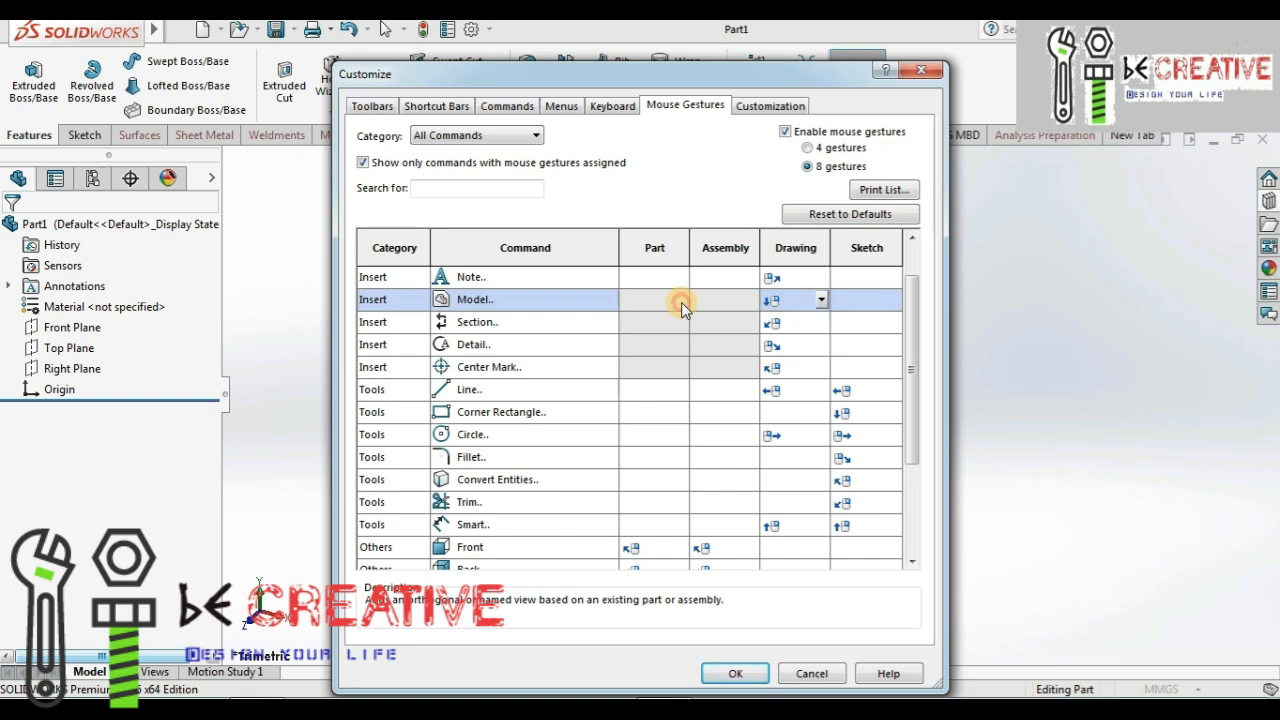
{"action": "left_click", "coordinate": [818, 302]}
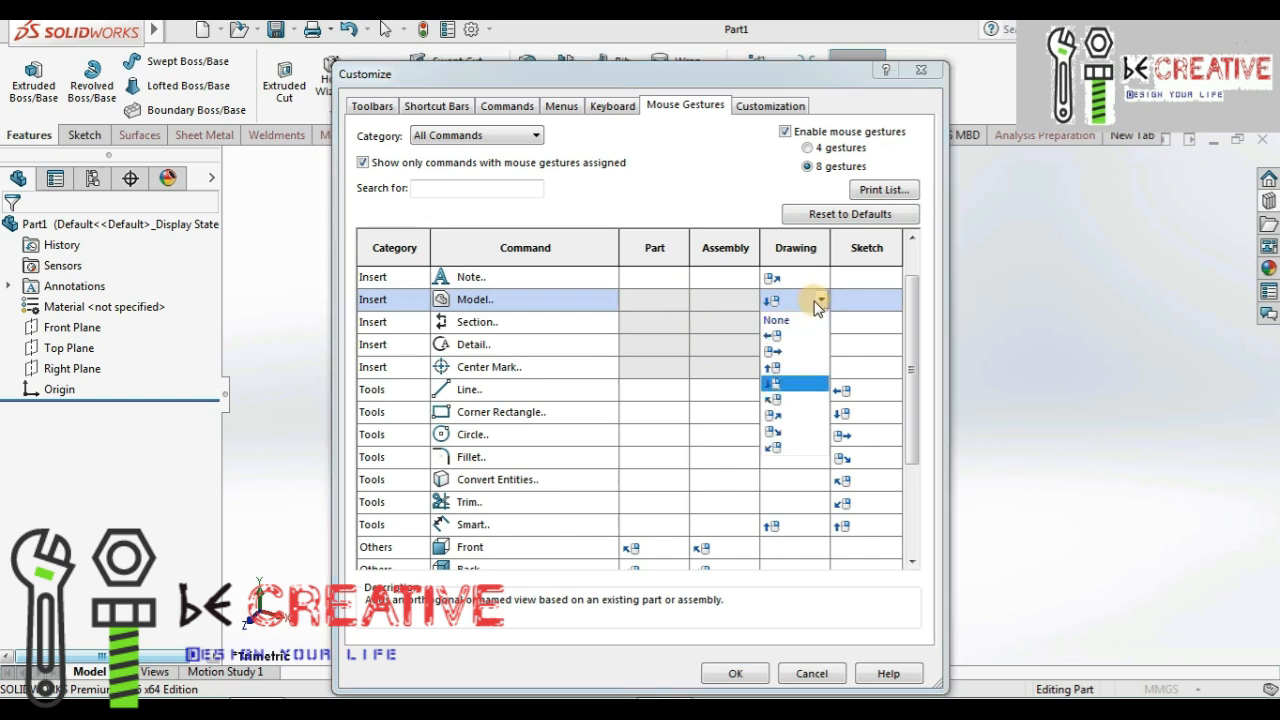
{"action": "left_click", "coordinate": [855, 297]}
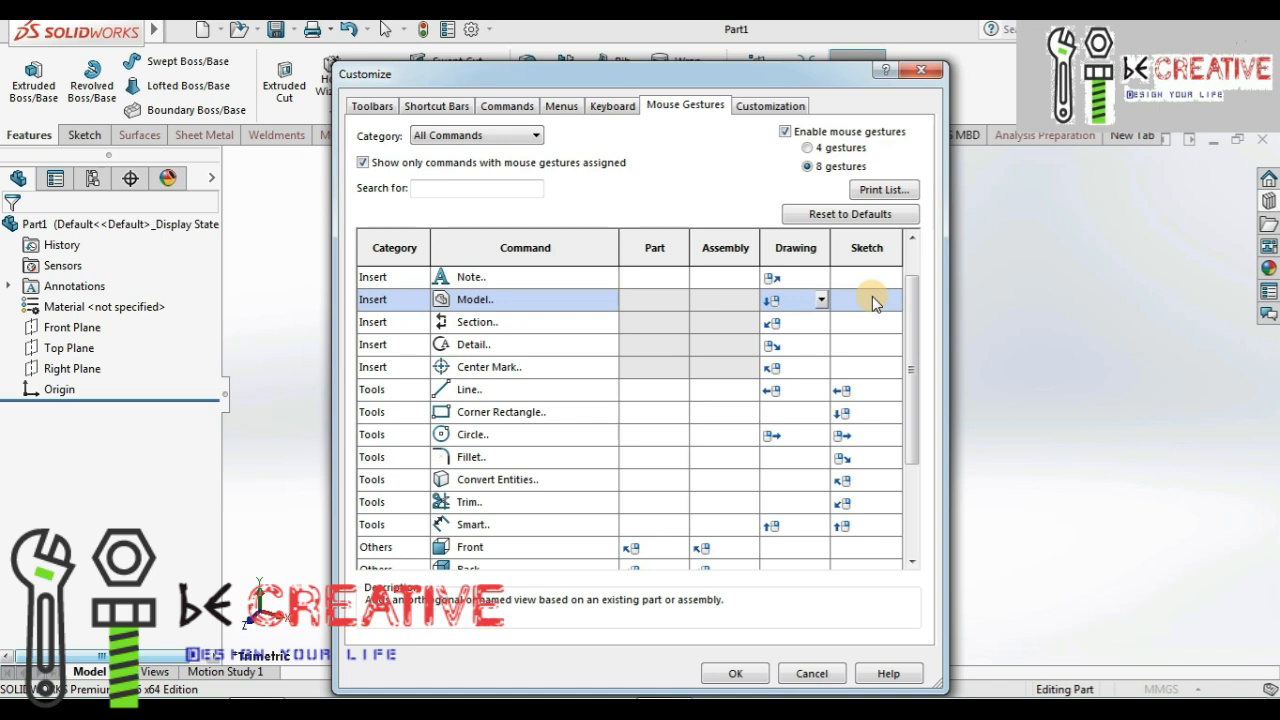
{"action": "left_click", "coordinate": [740, 674]}
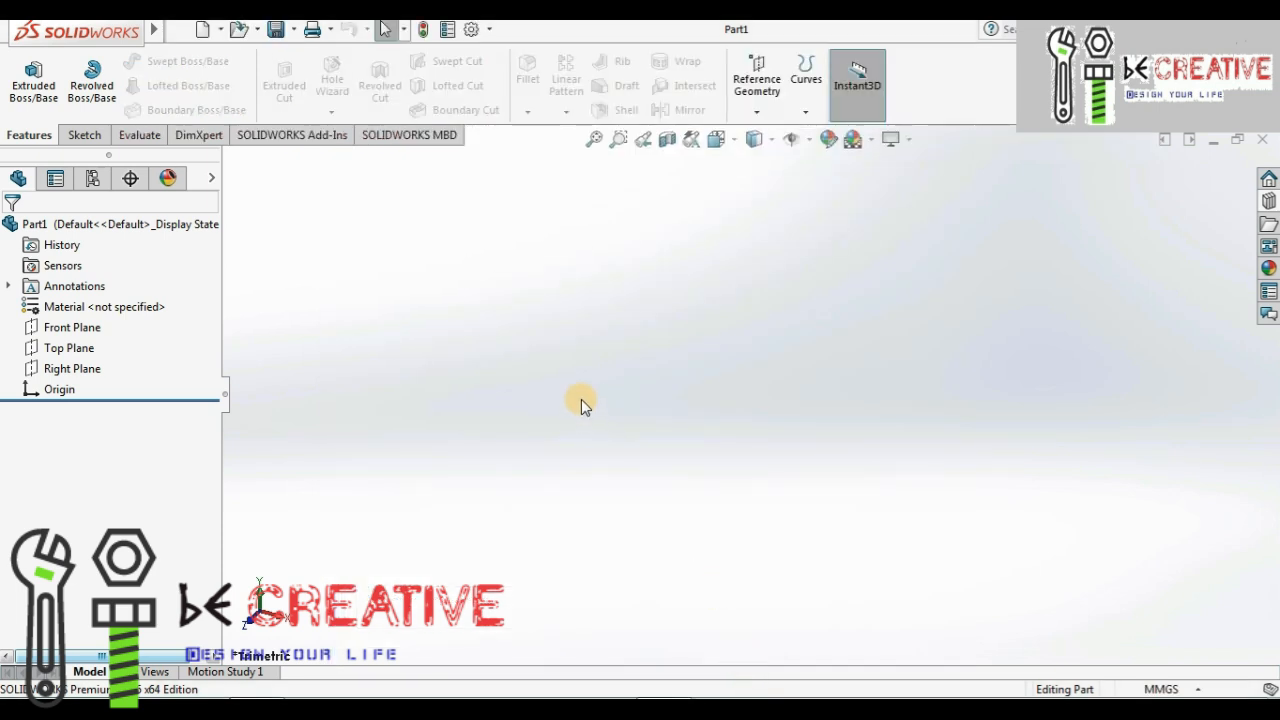
- Switch the empty part to the Right view with a mouse gesture and open a sketch on the Top Plane
{"action": "right_click_drag", "start_coordinate": [588, 394], "coordinate": [651, 398]}
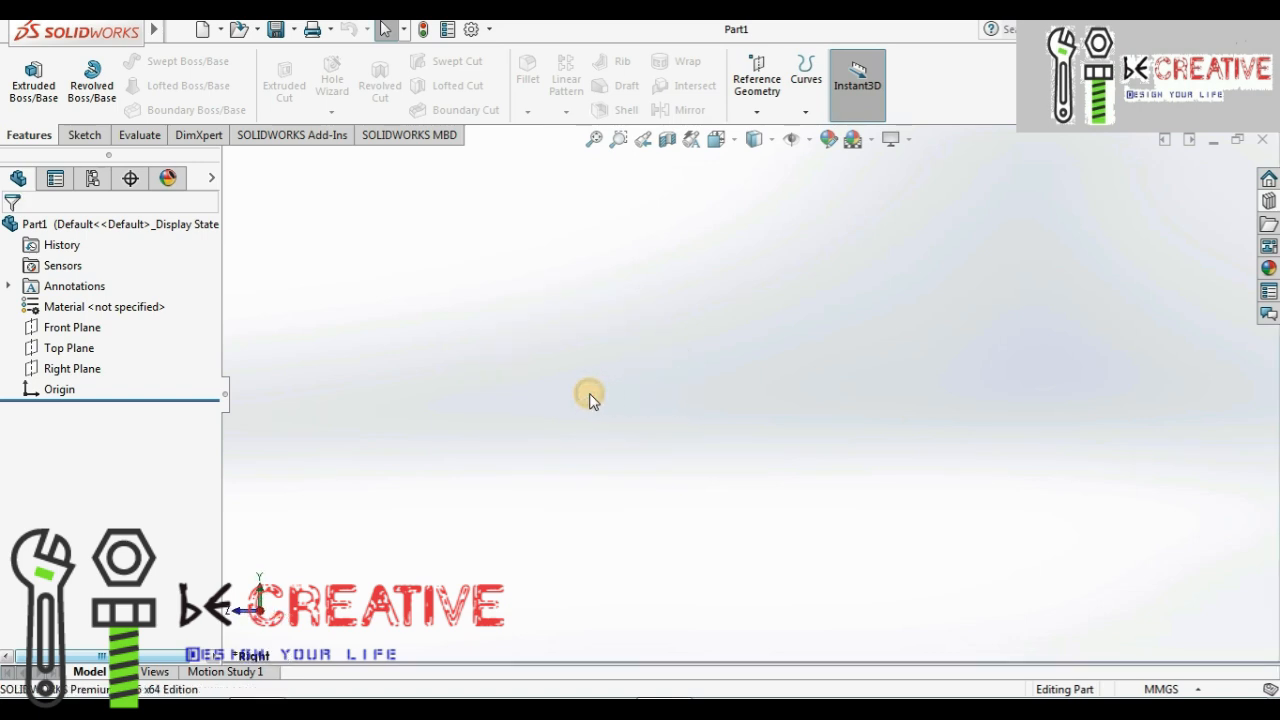
{"action": "mouse_move", "coordinate": [589, 398]}
{"action": "right_mouse_down"}
{"action": "mouse_move", "coordinate": [666, 397]}
{"action": "mouse_move", "coordinate": [609, 380]}
{"action": "right_mouse_up"}
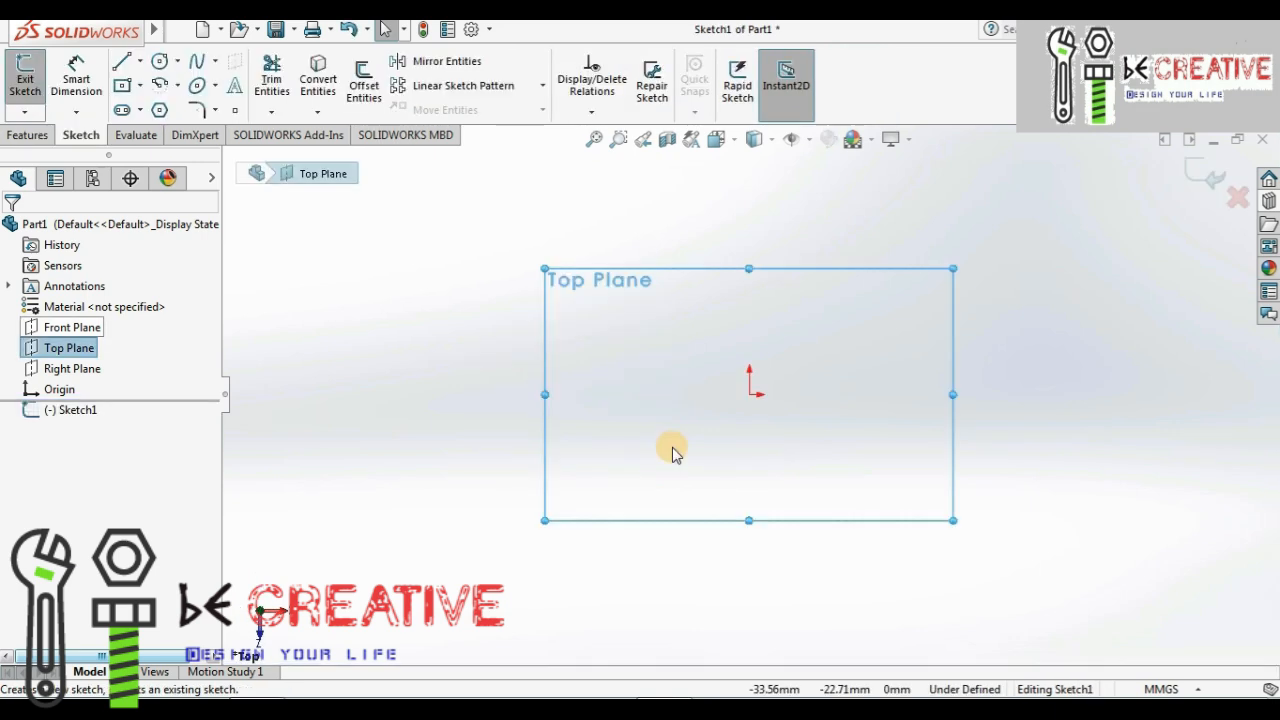
- Start the Line tool with a mouse gesture and sketch a horizontal line from the origin
{"action": "right_click_drag", "start_coordinate": [673, 418], "coordinate": [590, 420]}
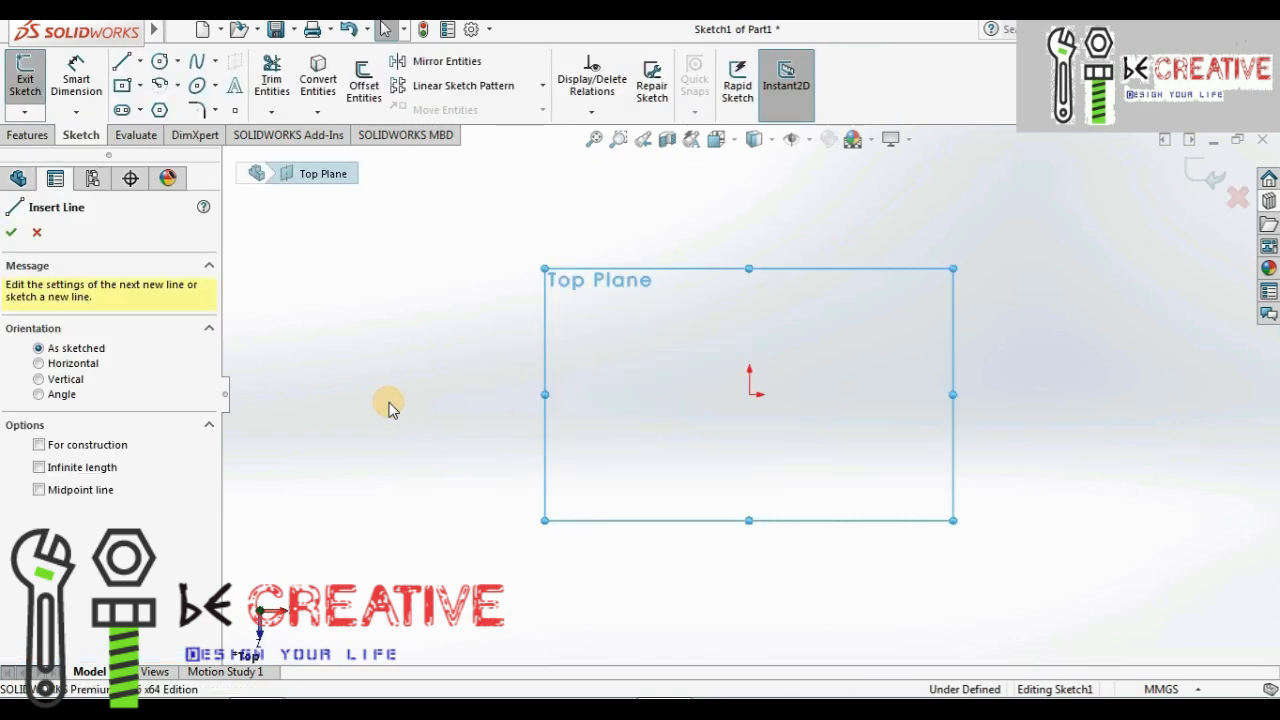
{"action": "left_click", "coordinate": [750, 394]}
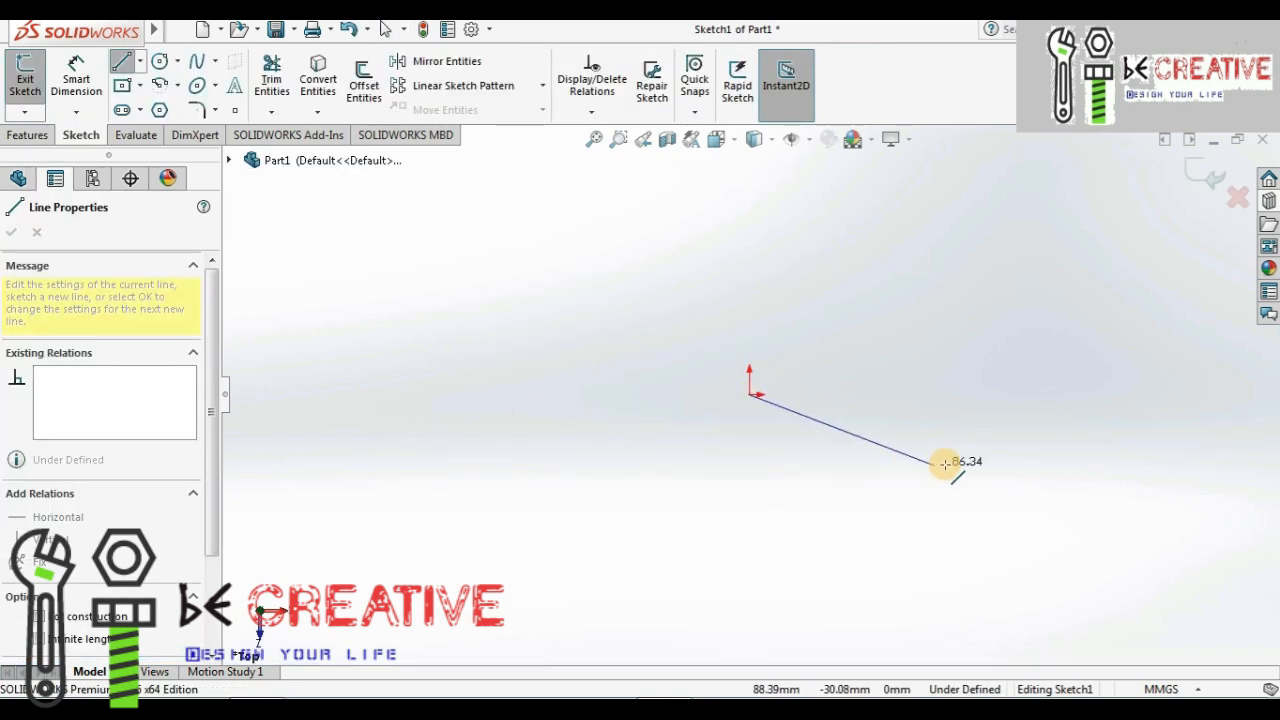
{"action": "left_click", "coordinate": [1055, 394]}
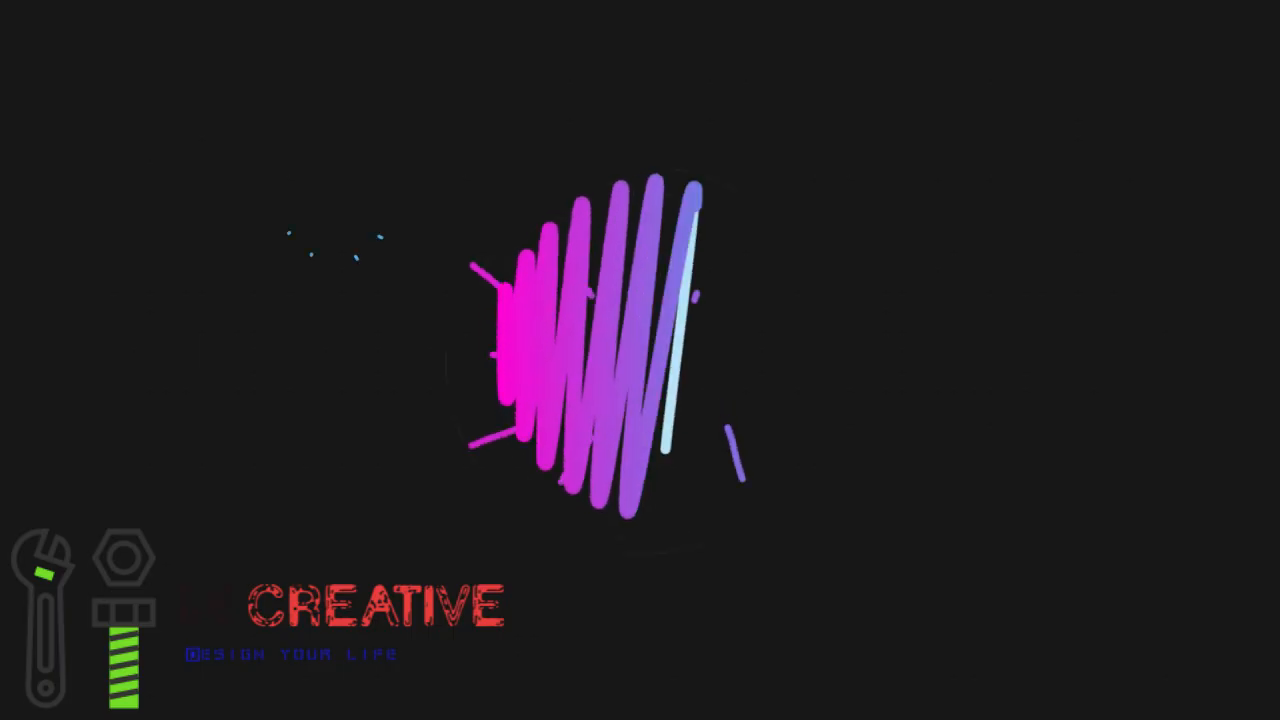
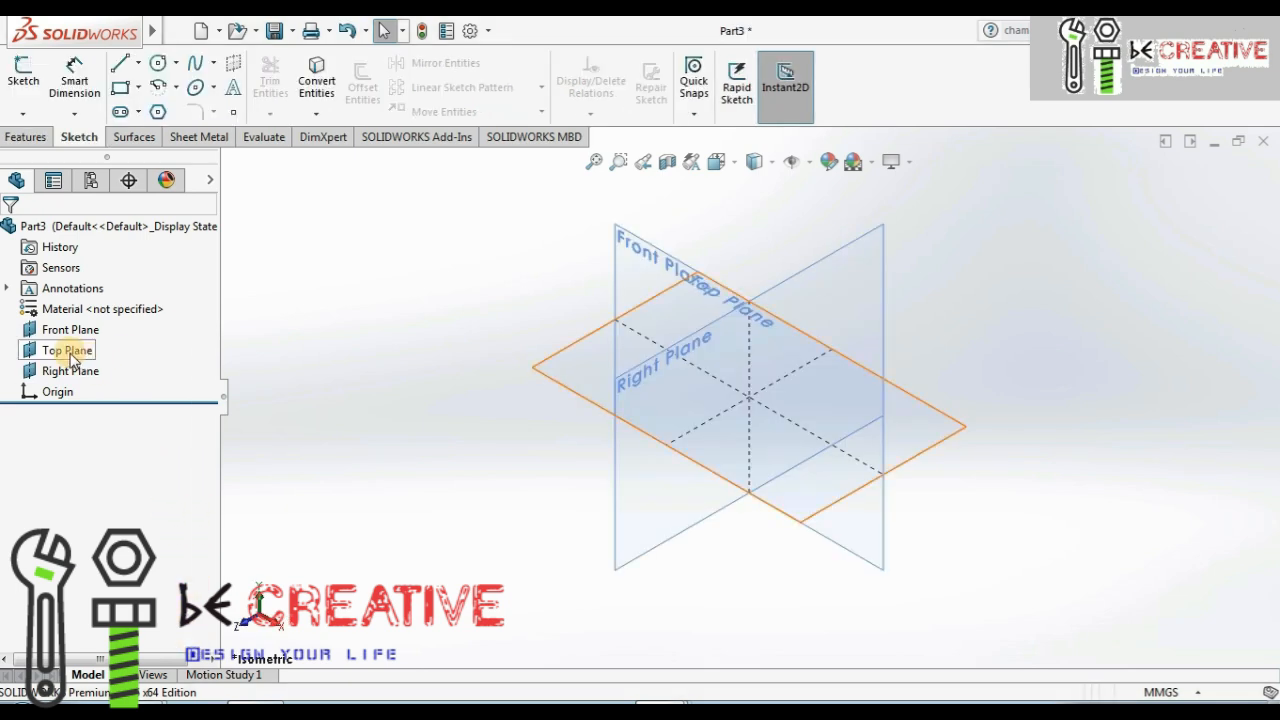
- Select the Top Plane in the feature tree of Part3 and start a sketch on it
{"action": "left_click", "coordinate": [72, 355]}
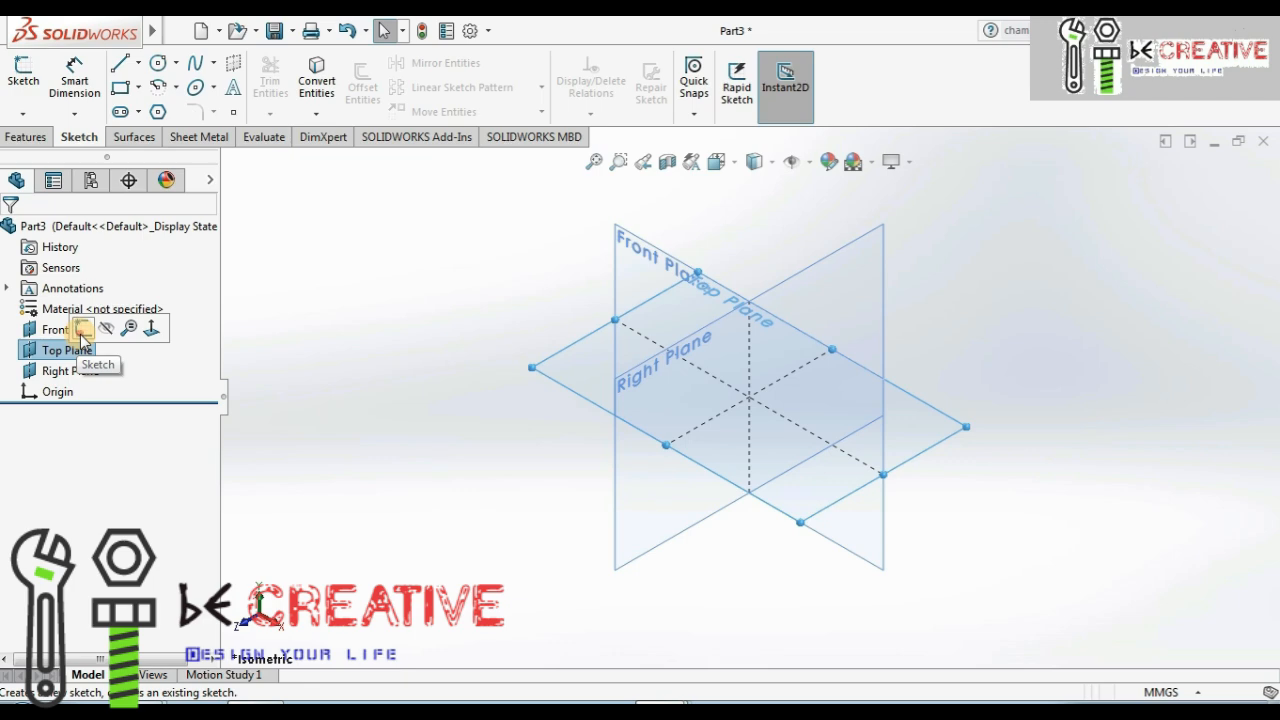
{"action": "left_click", "coordinate": [83, 331]}
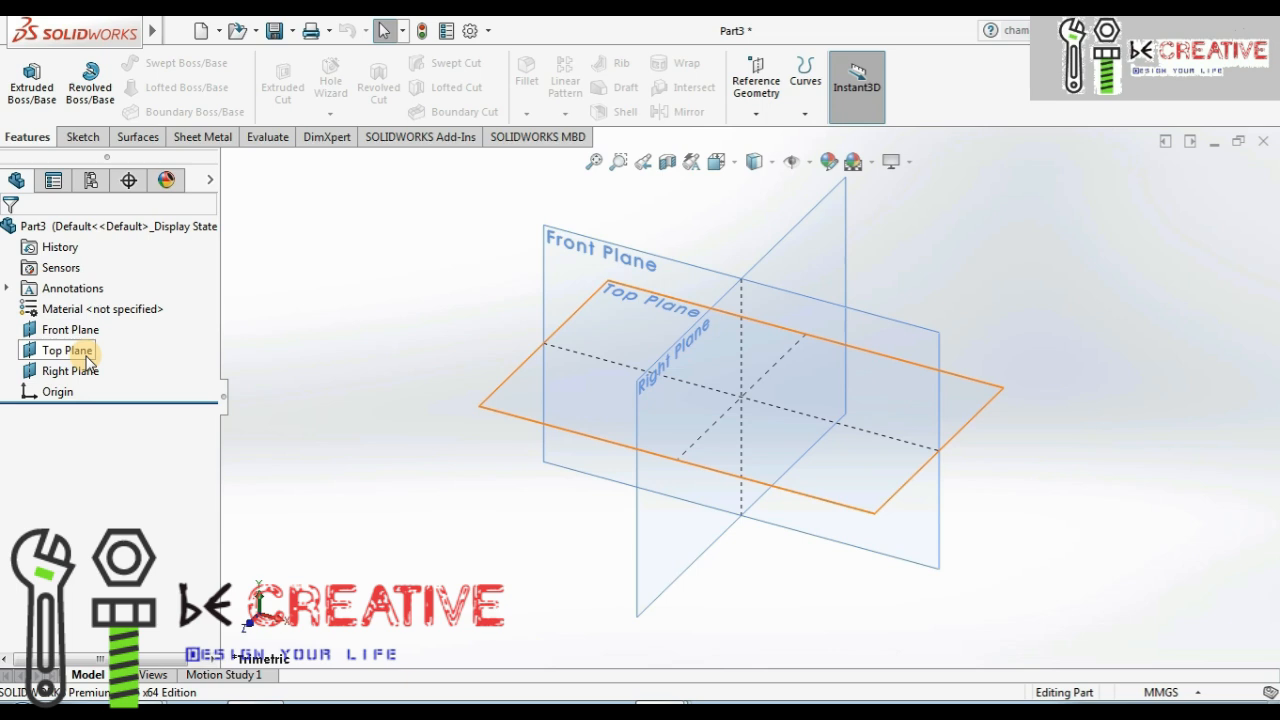
- Start the Sketch command first, choose the Top Plane in the model view, and exit the empty sketch
{"action": "left_click", "coordinate": [84, 144]}
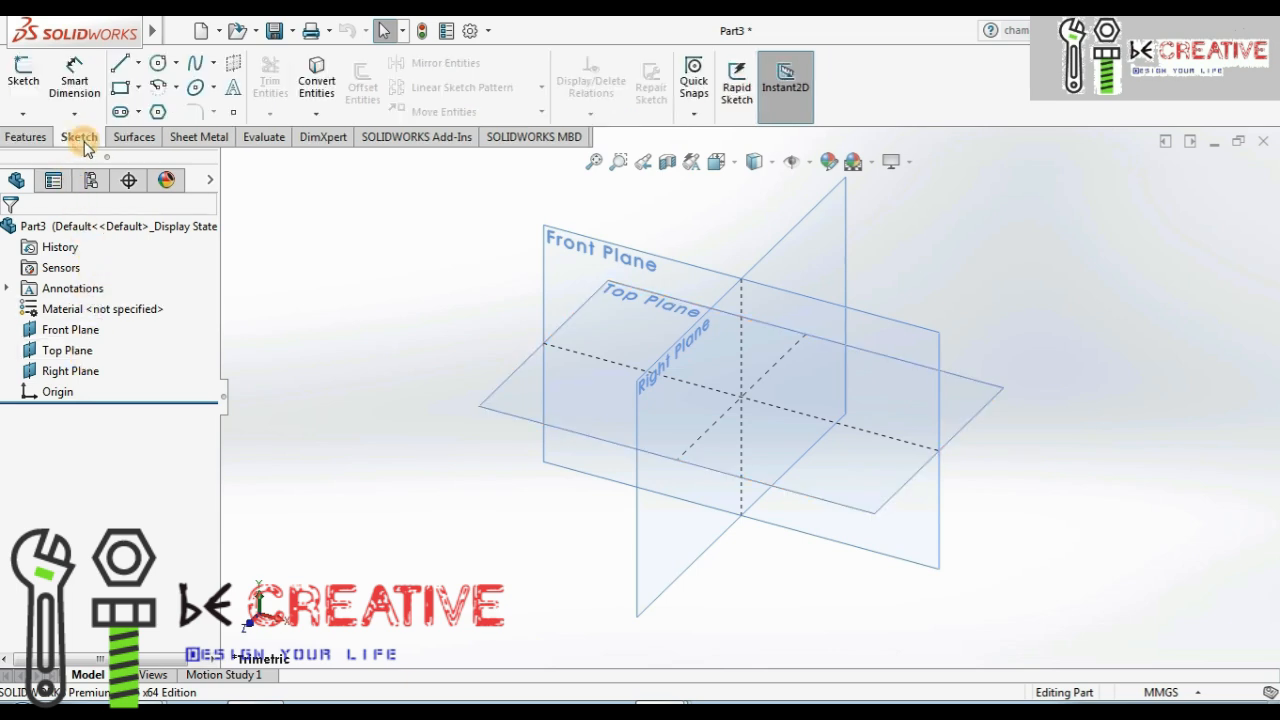
{"action": "left_click", "coordinate": [27, 90]}
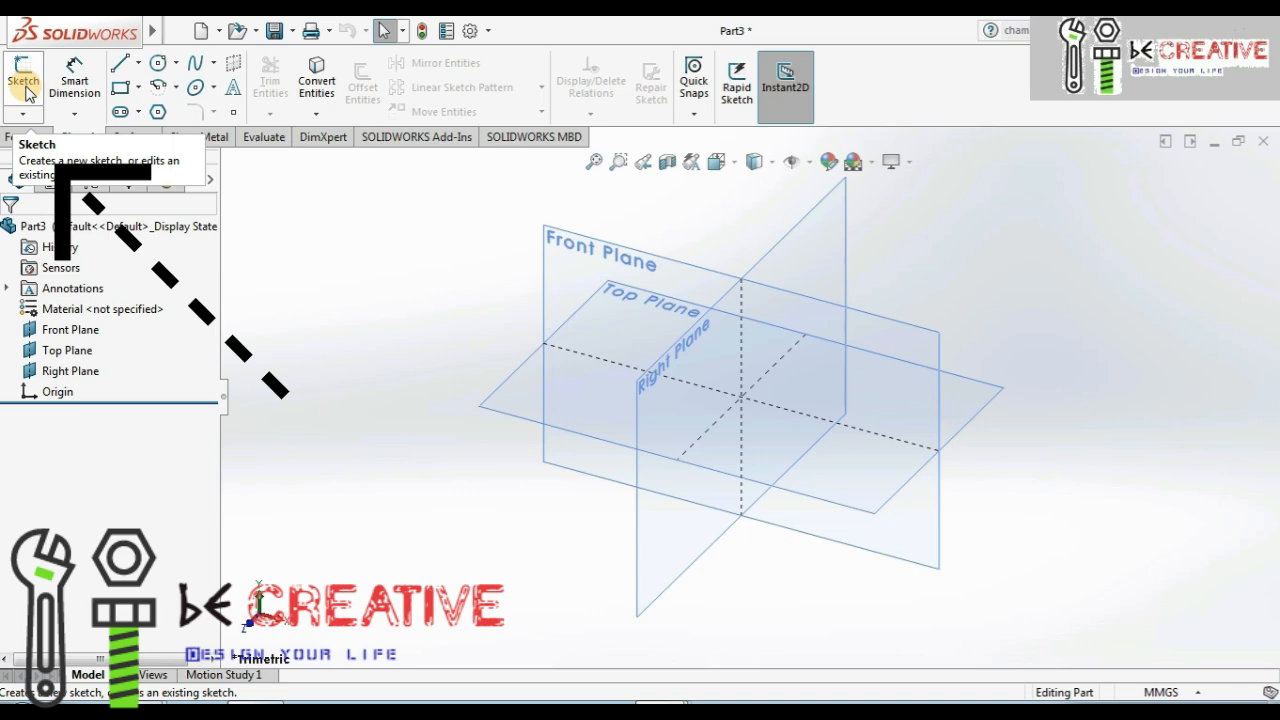
{"action": "left_click", "coordinate": [27, 85]}
{"action": "left_click", "coordinate": [489, 396]}
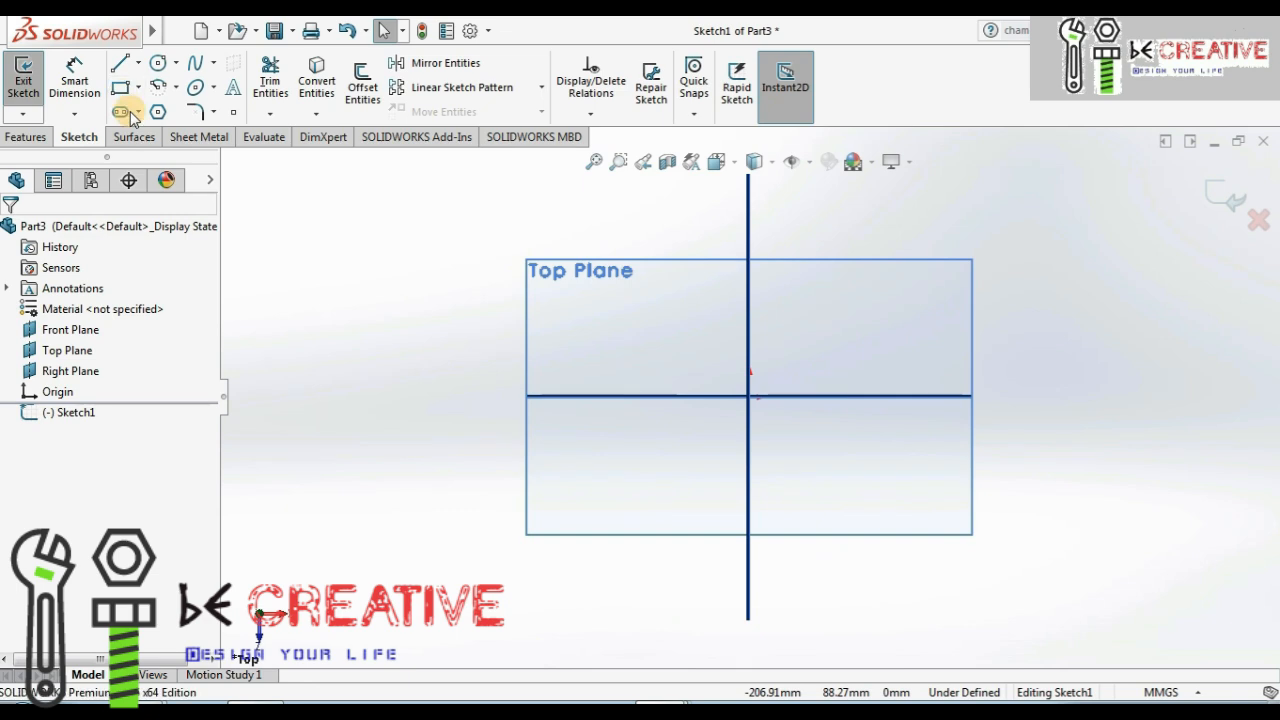
{"action": "left_click", "coordinate": [1225, 197]}
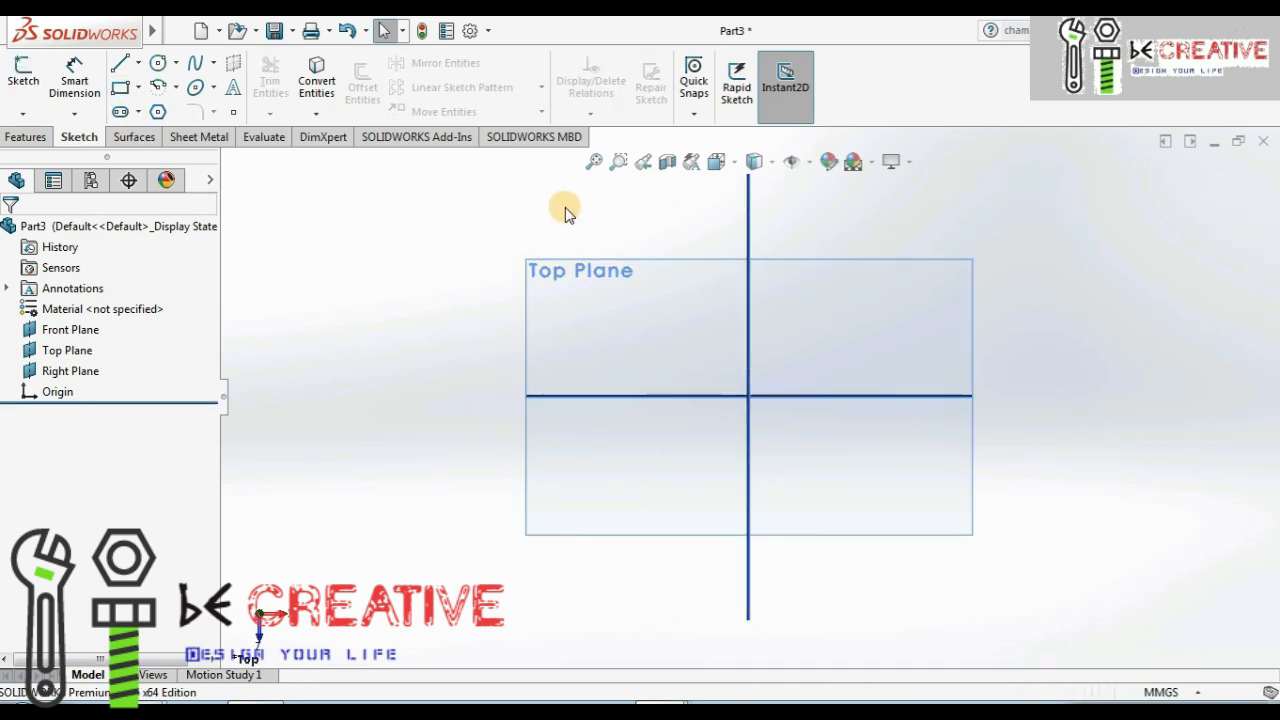
- Show the part in isometric view and reassign the center rectangle sketch to the Front Plane
{"action": "key", "text": "ctrl+7"}
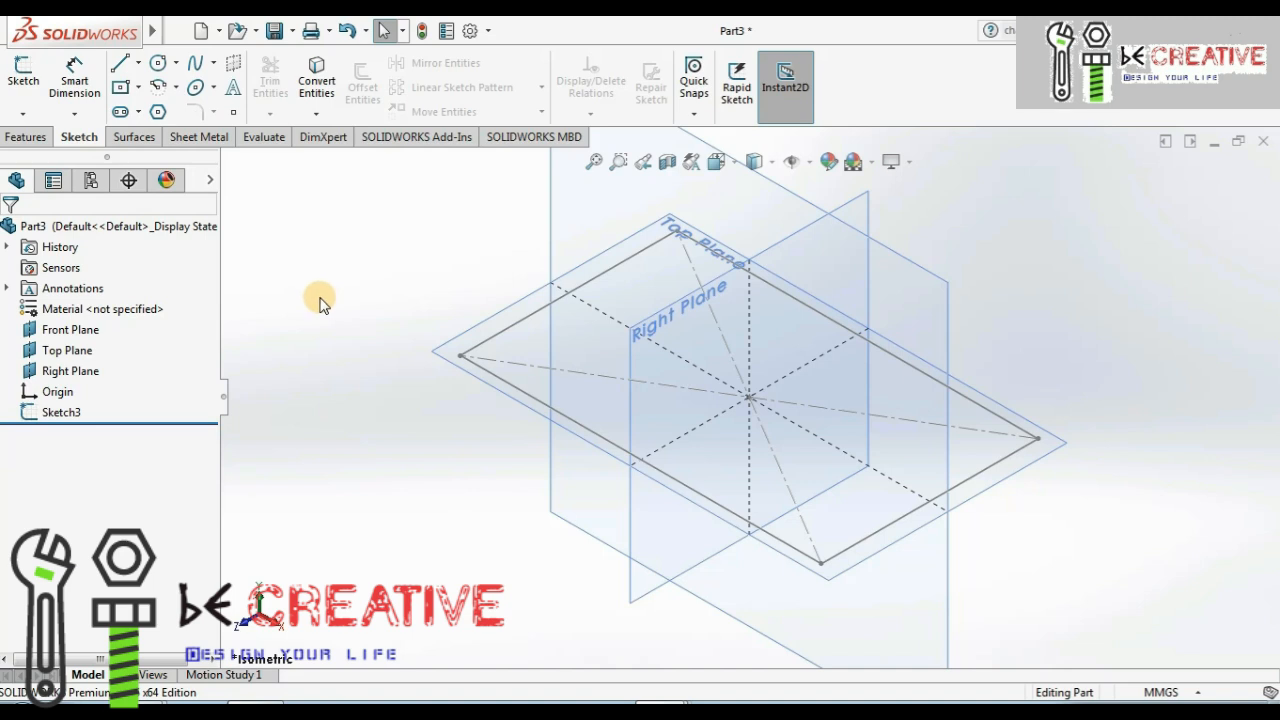
{"action": "right_click", "coordinate": [62, 413]}
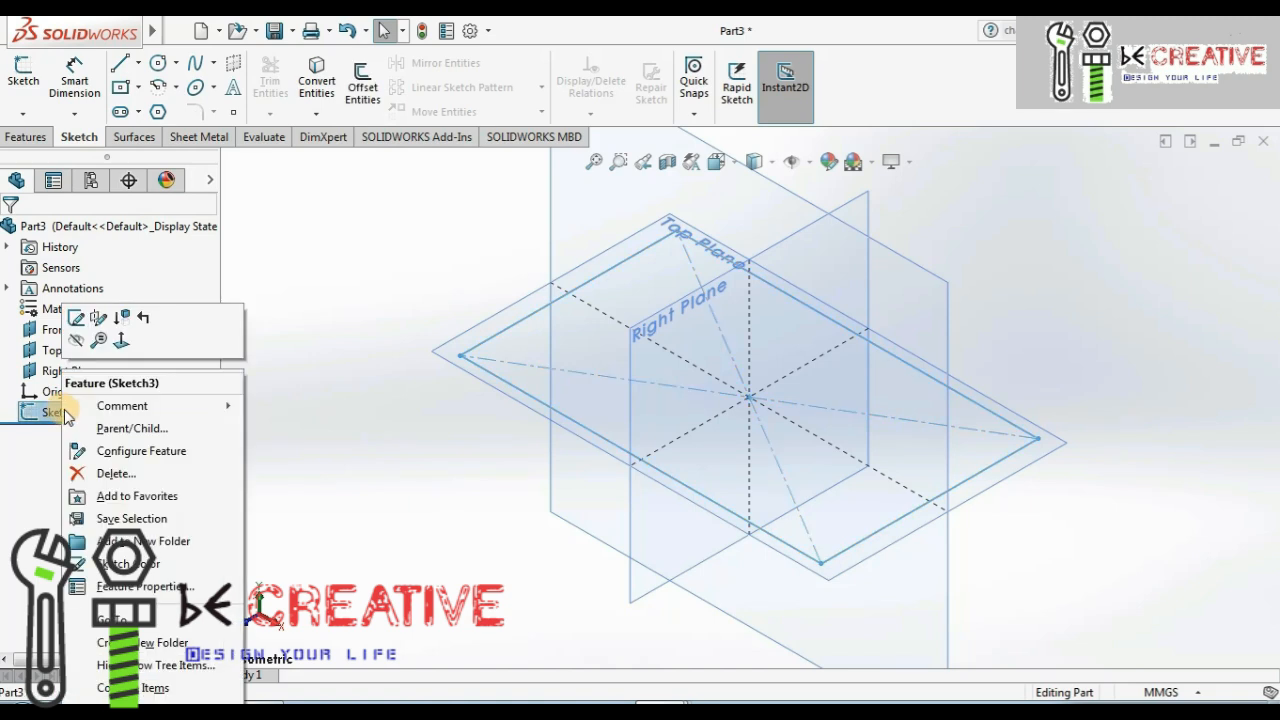
{"action": "left_click", "coordinate": [98, 319]}
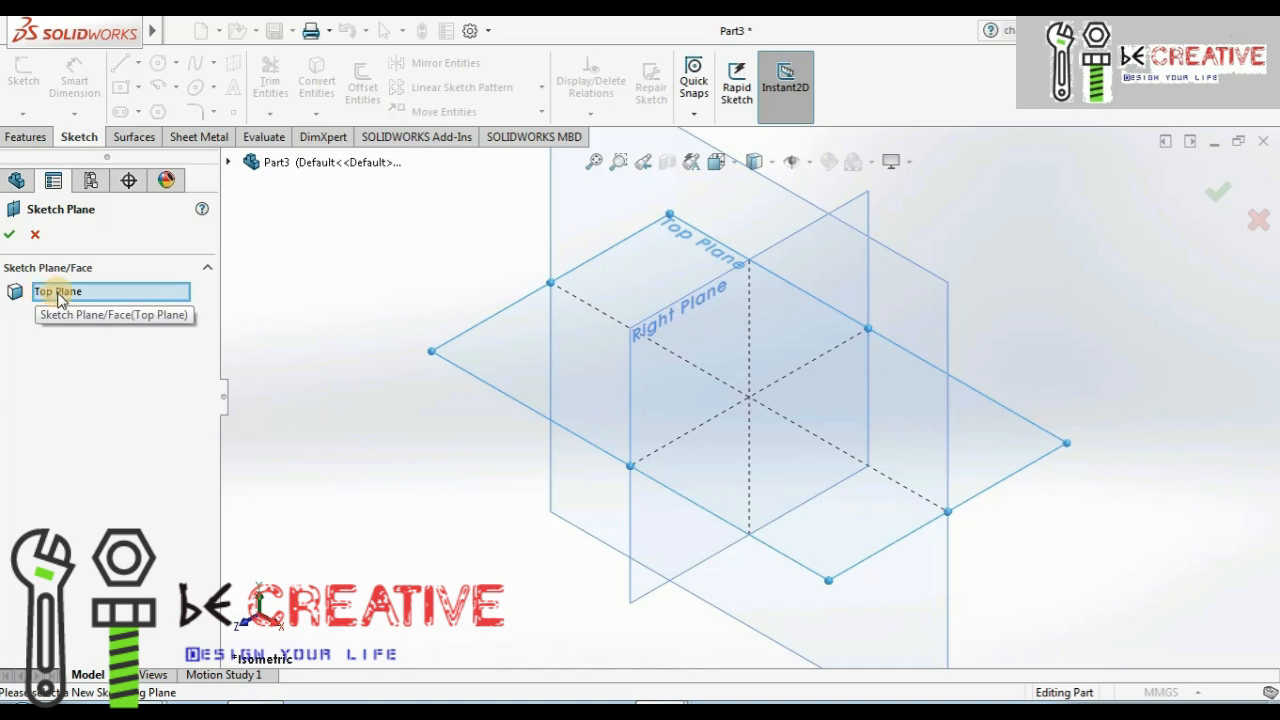
{"action": "right_click", "coordinate": [59, 299]}
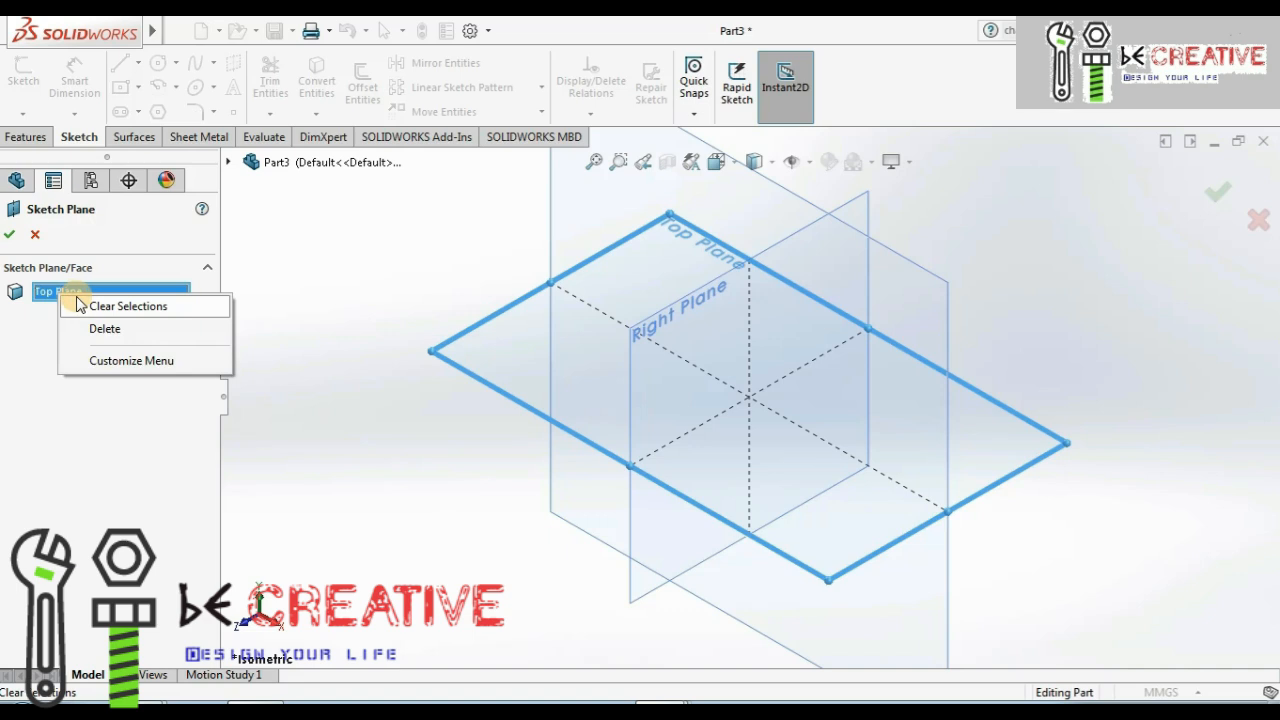
{"action": "left_click", "coordinate": [93, 308]}
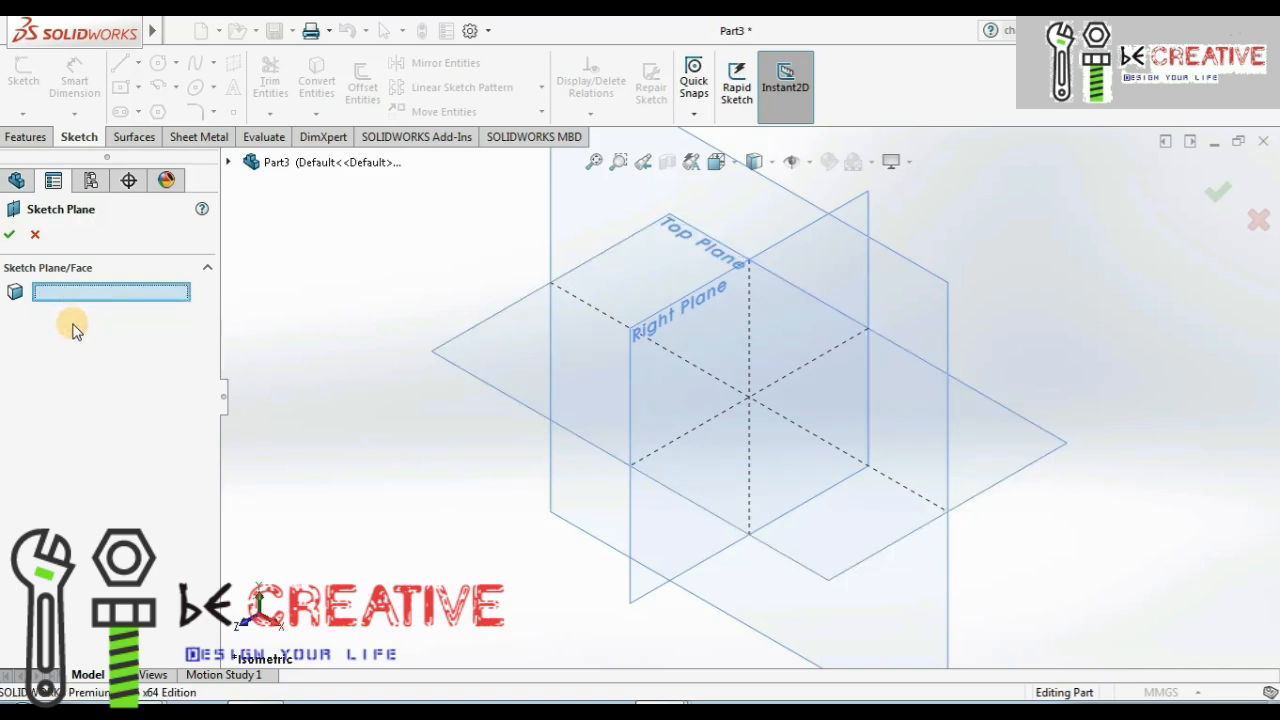
{"action": "left_click", "coordinate": [228, 162]}
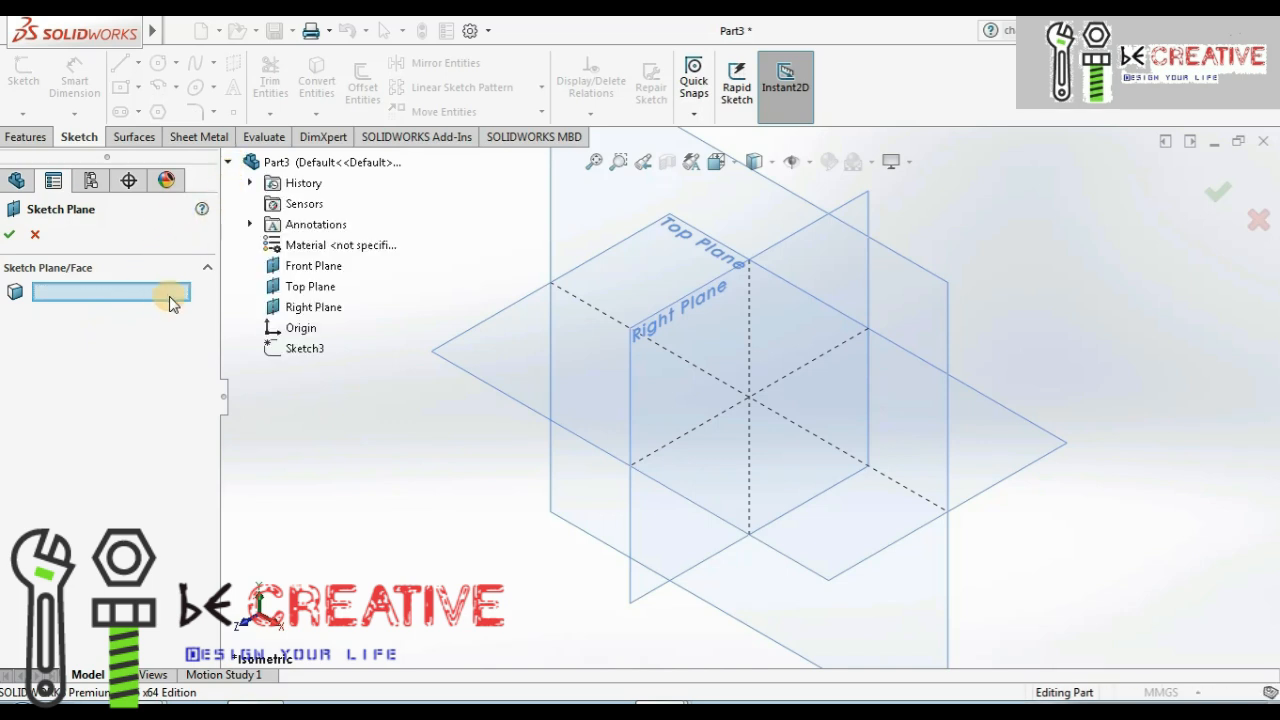
{"action": "left_click", "coordinate": [302, 266]}
{"action": "left_click", "coordinate": [10, 236]}
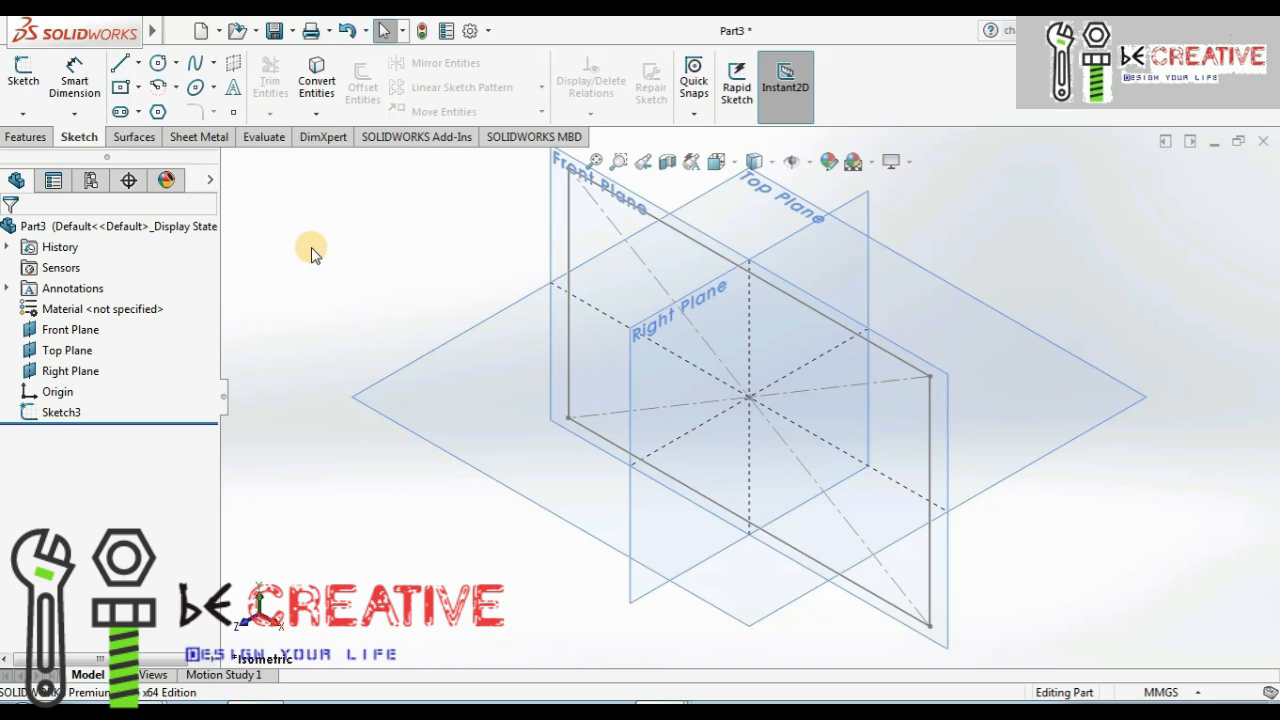
- Edit the sketch plane of the center rectangle sketch, clearing the current selection and choosing the Right Plane instead
{"action": "right_click", "coordinate": [64, 414]}
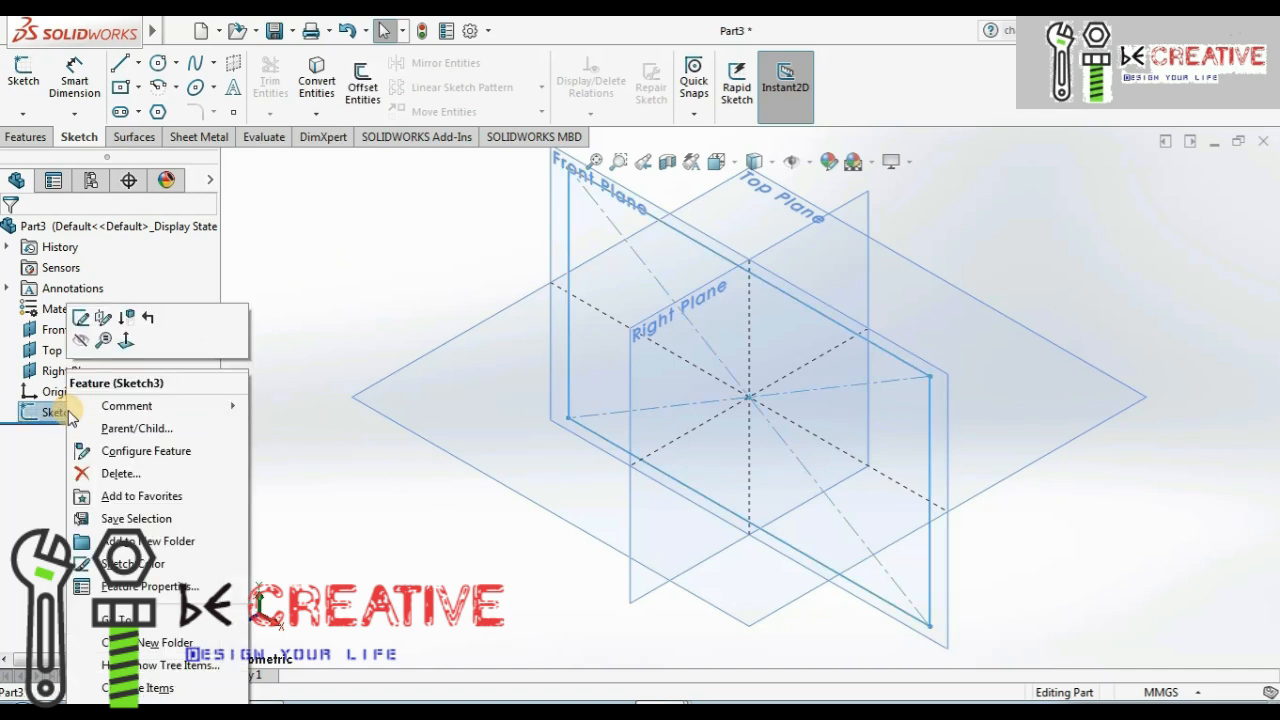
{"action": "left_click", "coordinate": [104, 320]}
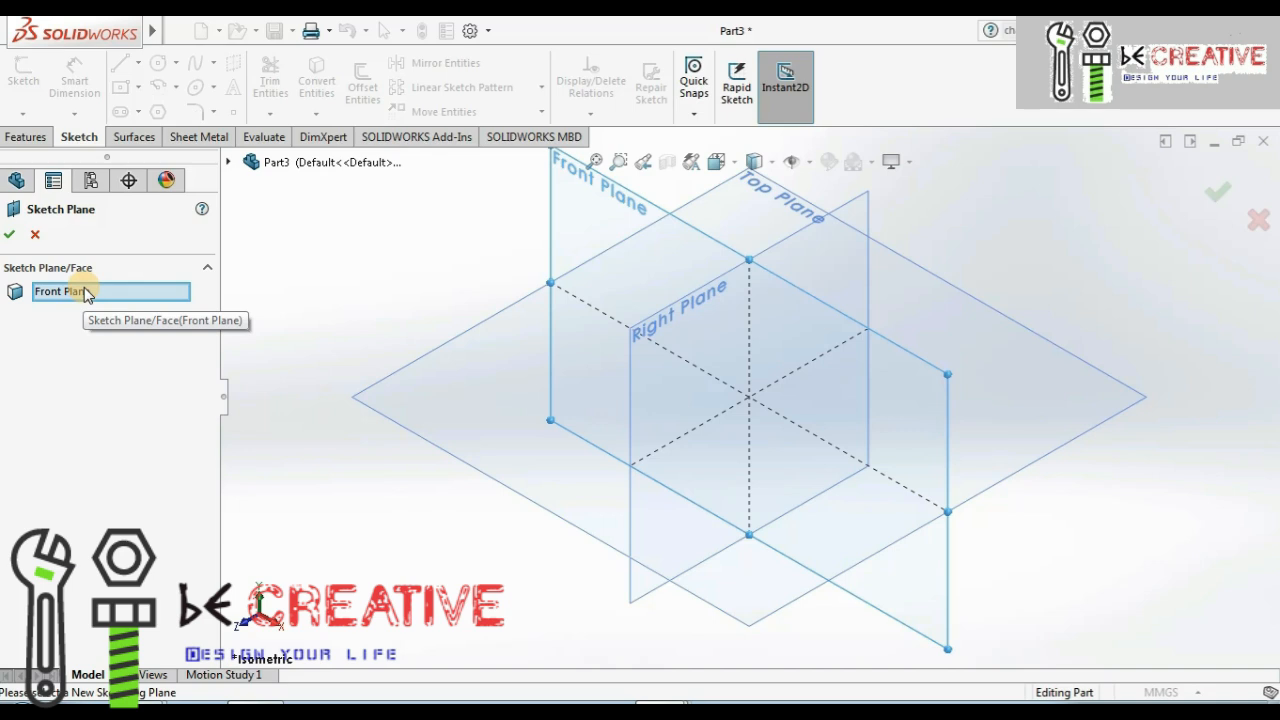
{"action": "right_click", "coordinate": [85, 299]}
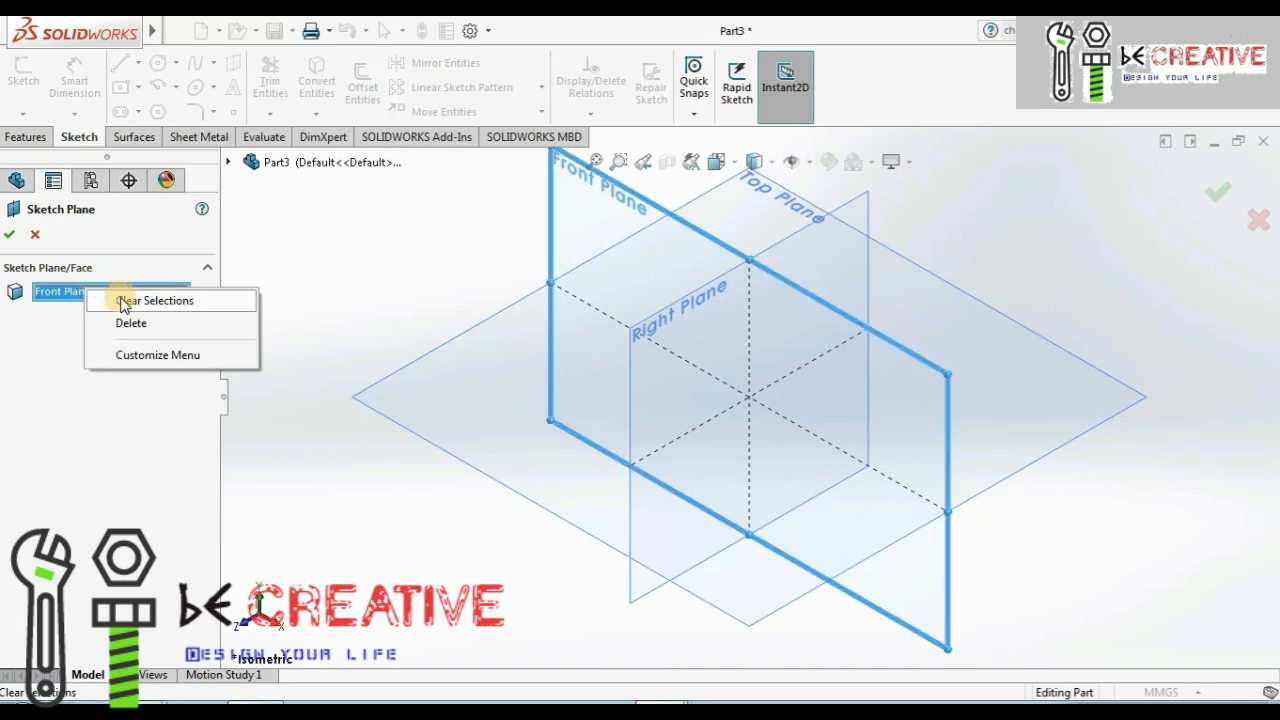
{"action": "left_click", "coordinate": [124, 301]}
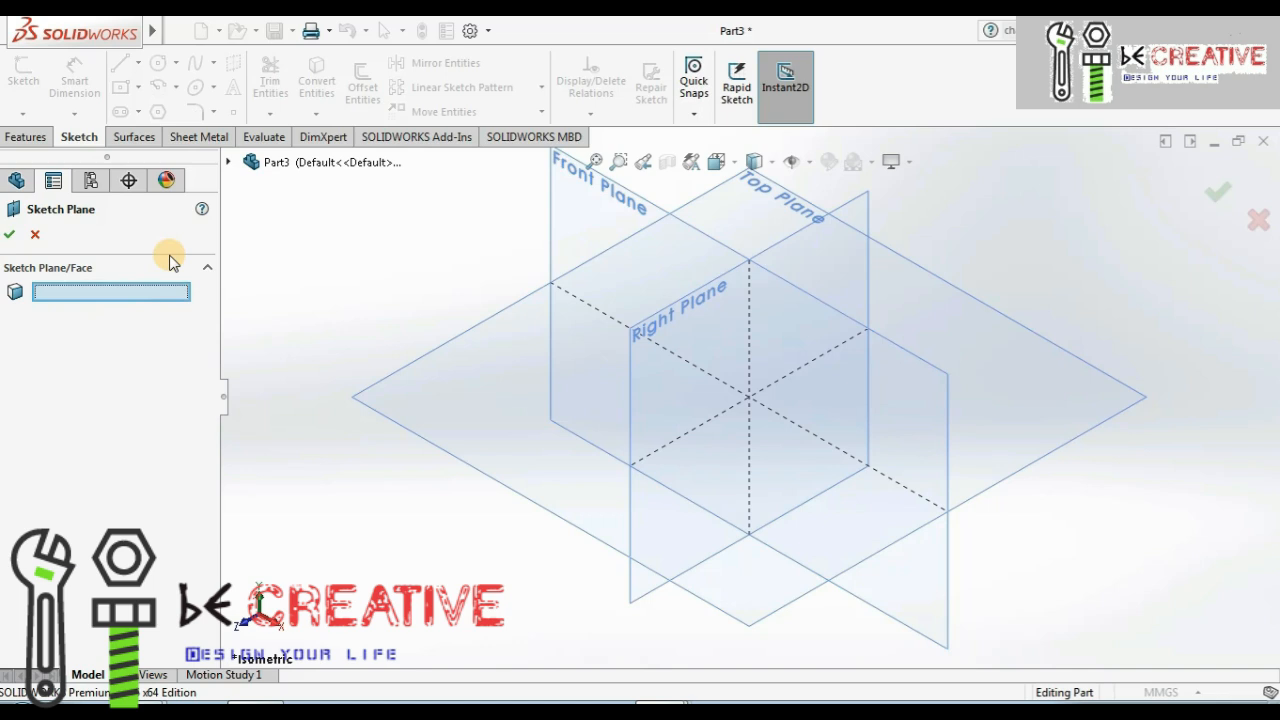
{"action": "left_click", "coordinate": [229, 163]}
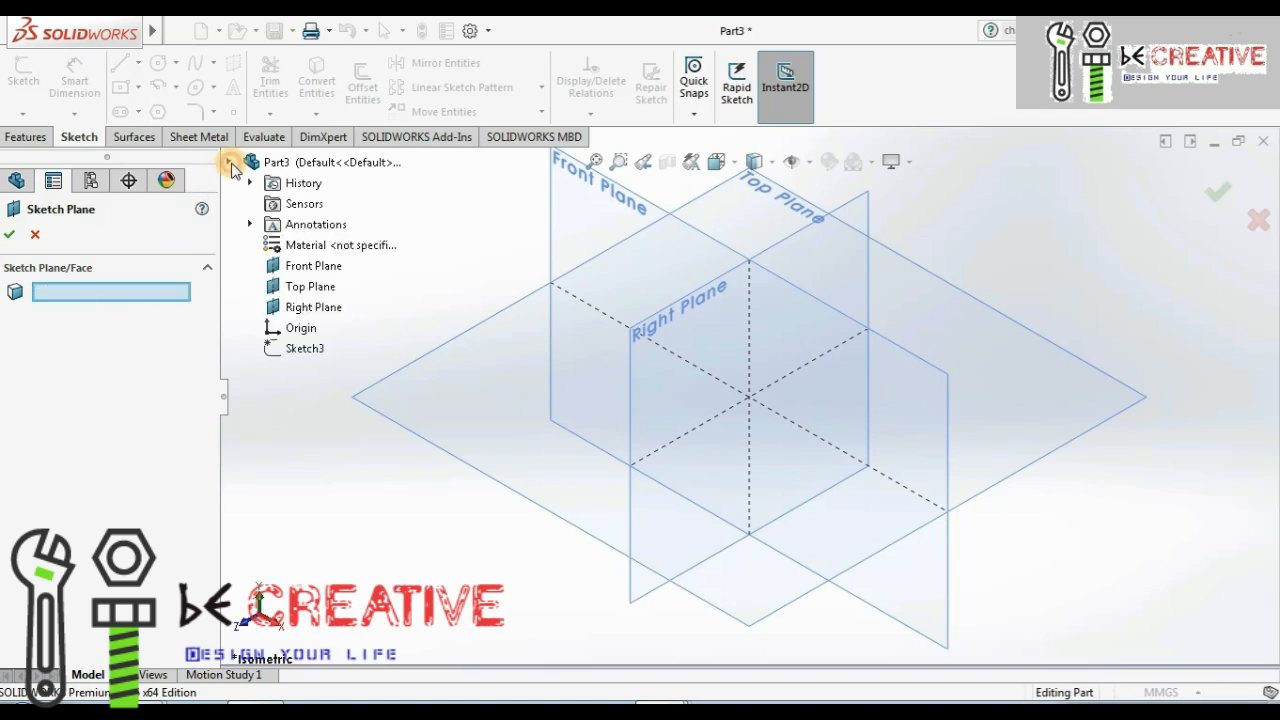
{"action": "left_click", "coordinate": [305, 310]}
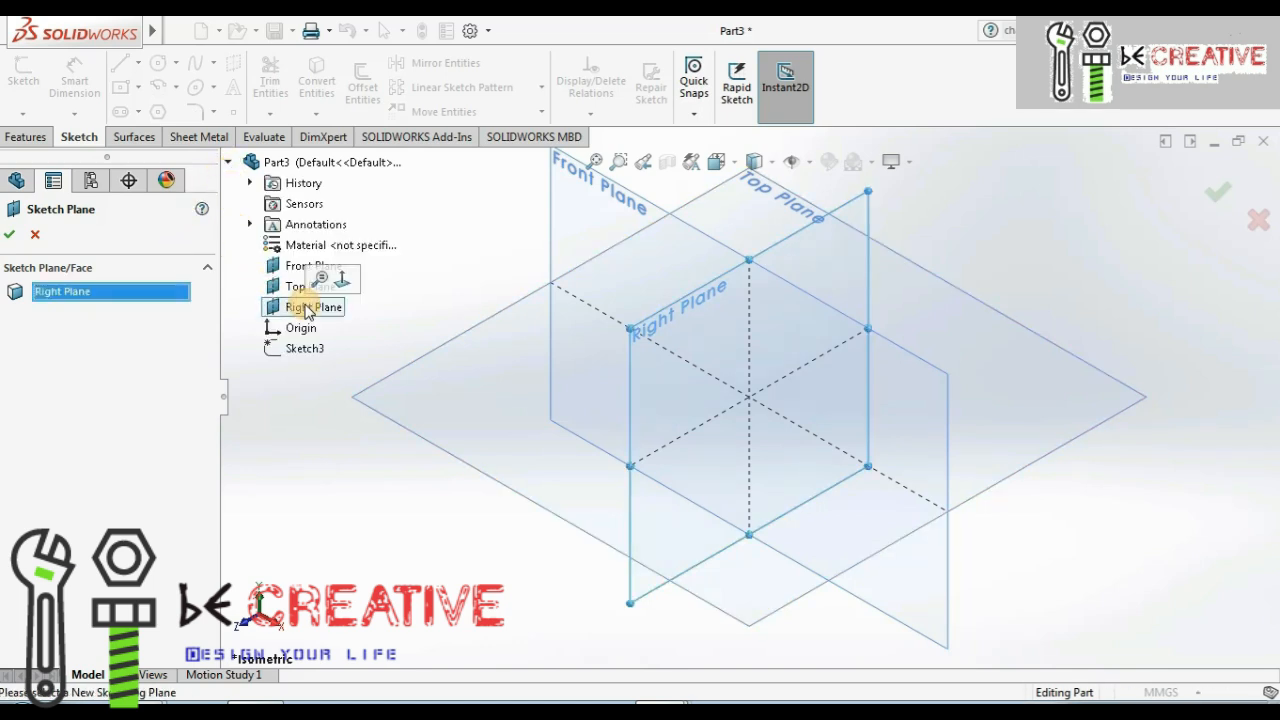
{"action": "left_click", "coordinate": [12, 236]}
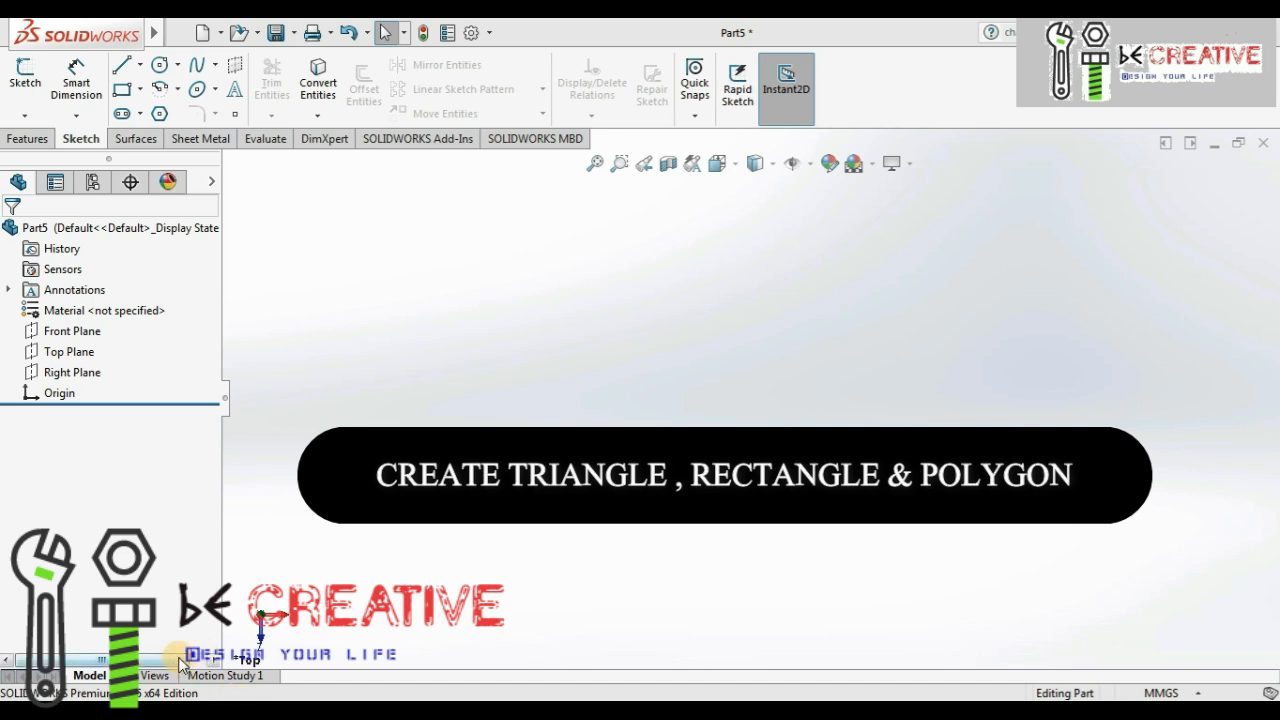
- Start a sketch on the Top Plane of Part5 and draw a closed triangle from the origin with a horizontal base and sides about 84 mm long
{"action": "right_click", "coordinate": [70, 354]}
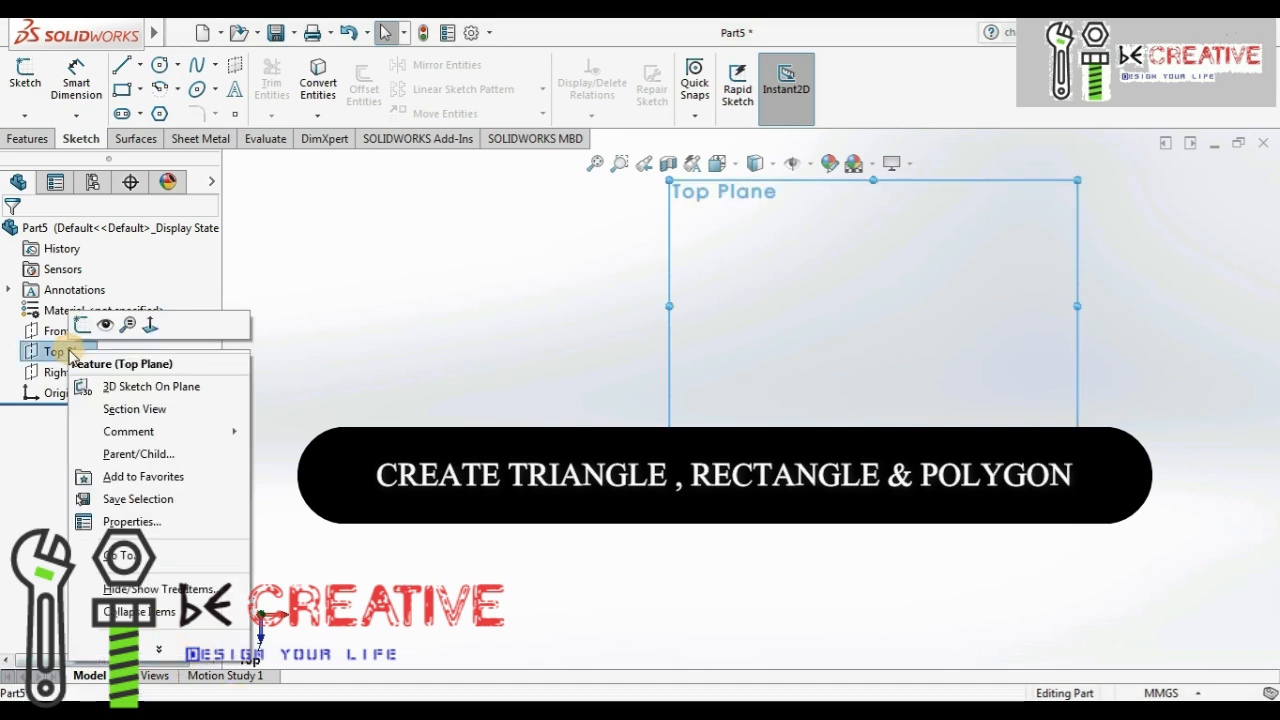
{"action": "left_click", "coordinate": [82, 325]}
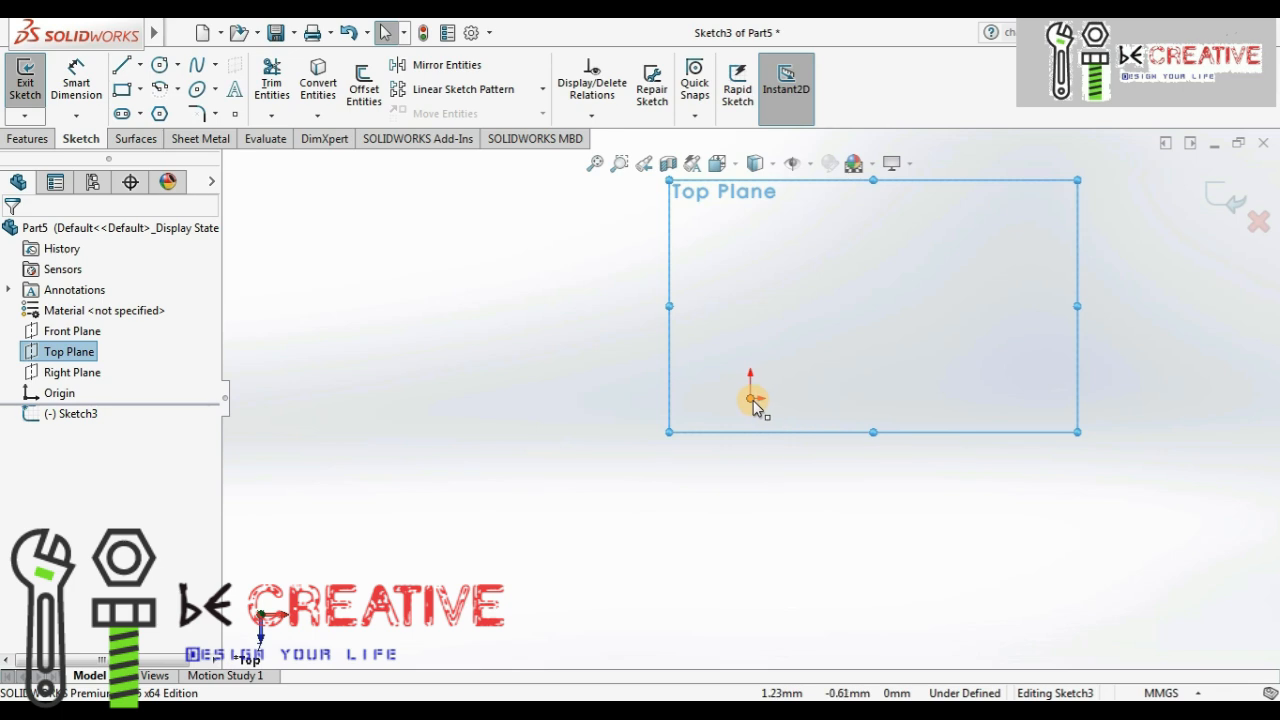
{"action": "left_click", "coordinate": [119, 68]}
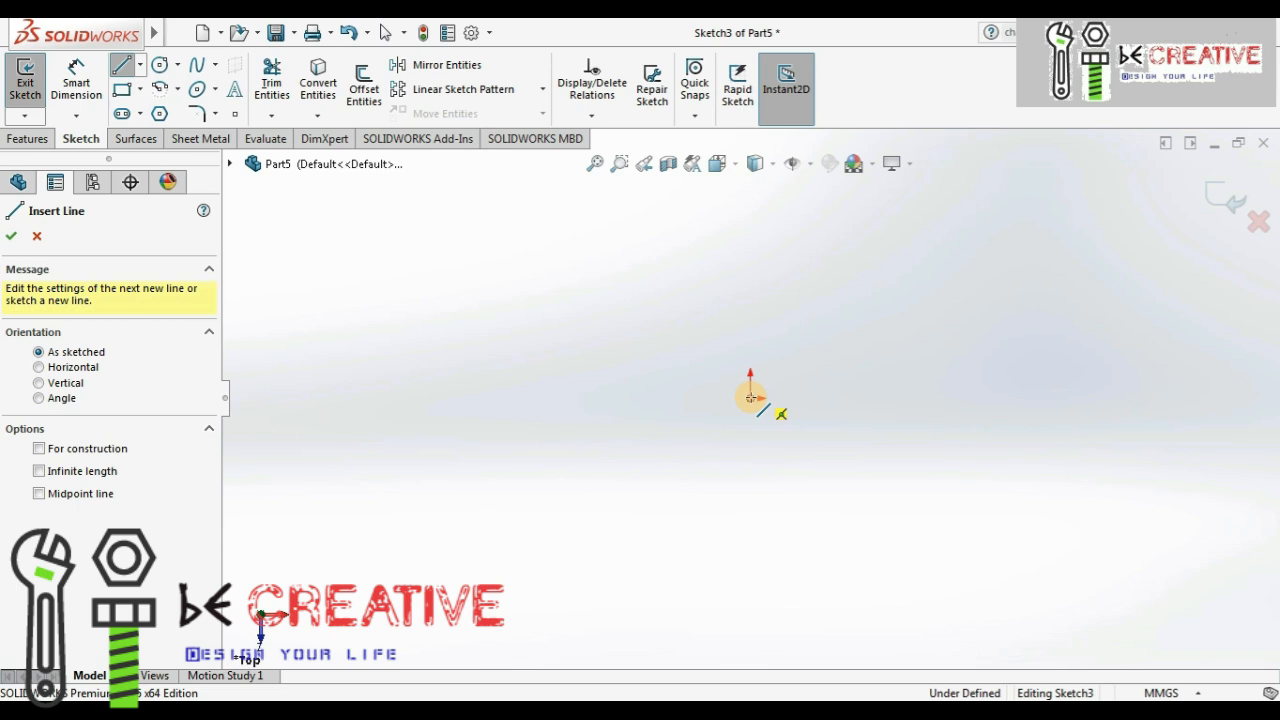
{"action": "left_click", "coordinate": [750, 397]}
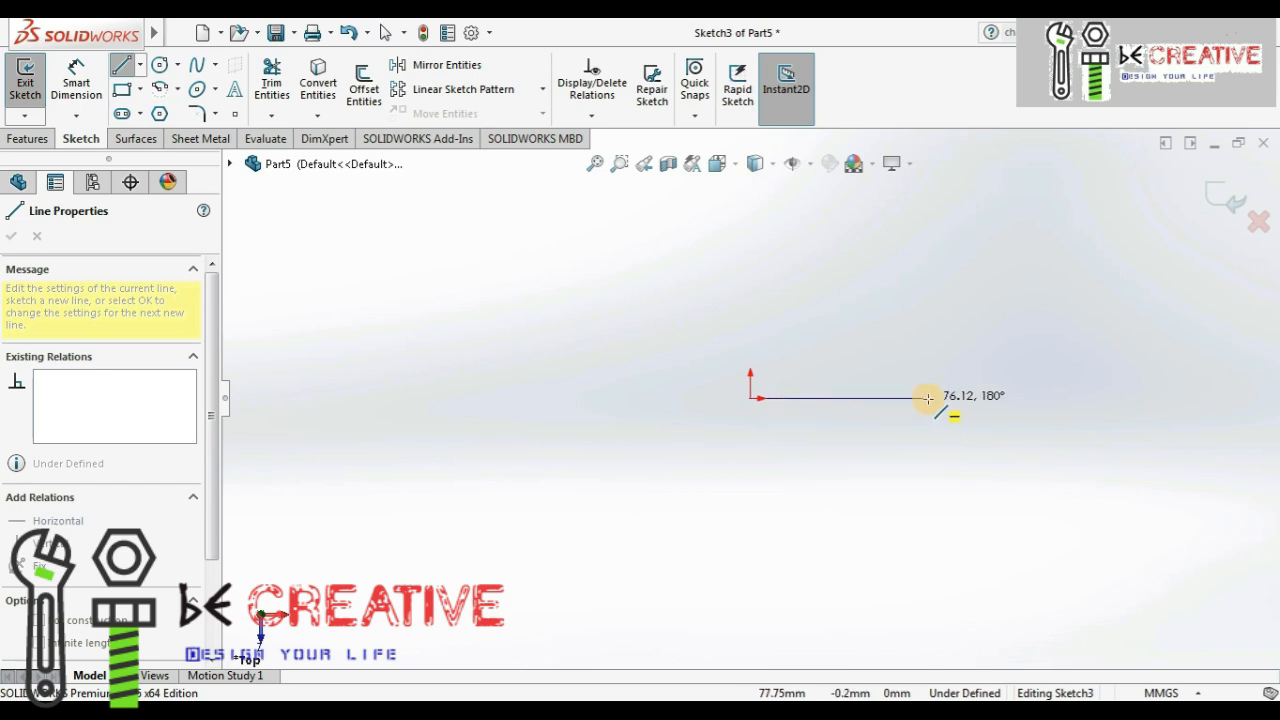
{"action": "left_click", "coordinate": [1006, 398]}
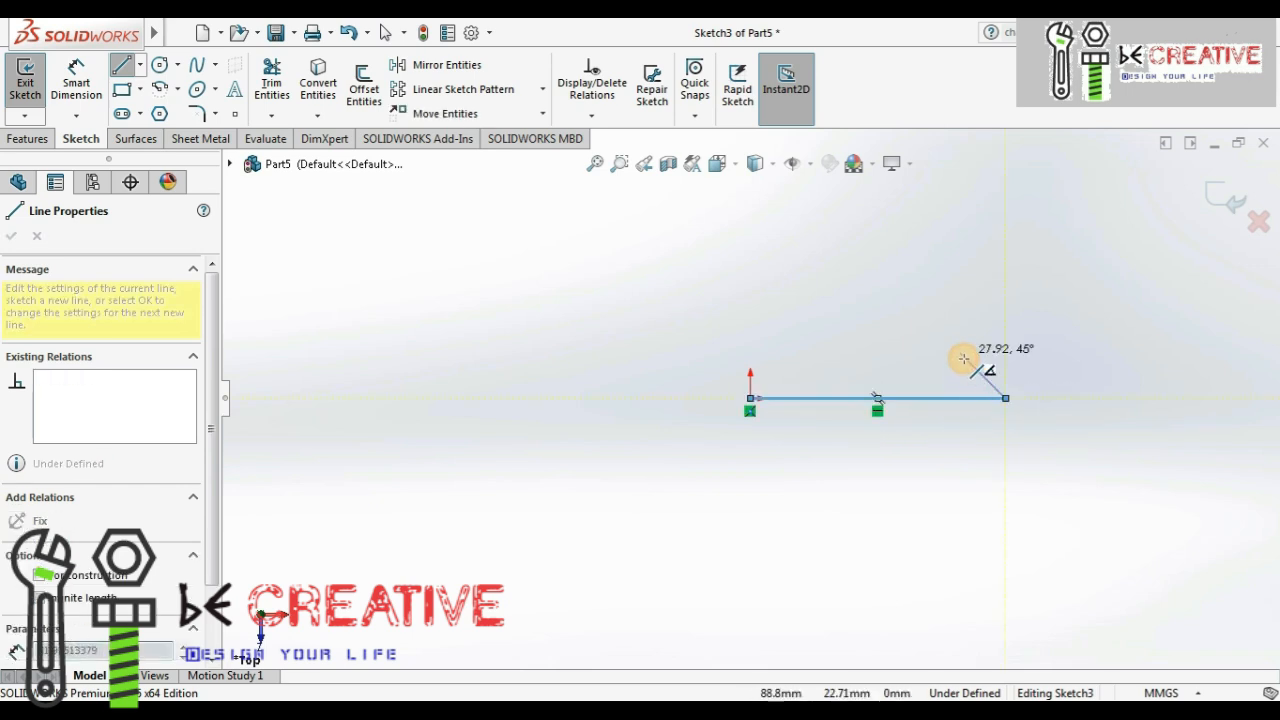
{"action": "left_click", "coordinate": [877, 254]}
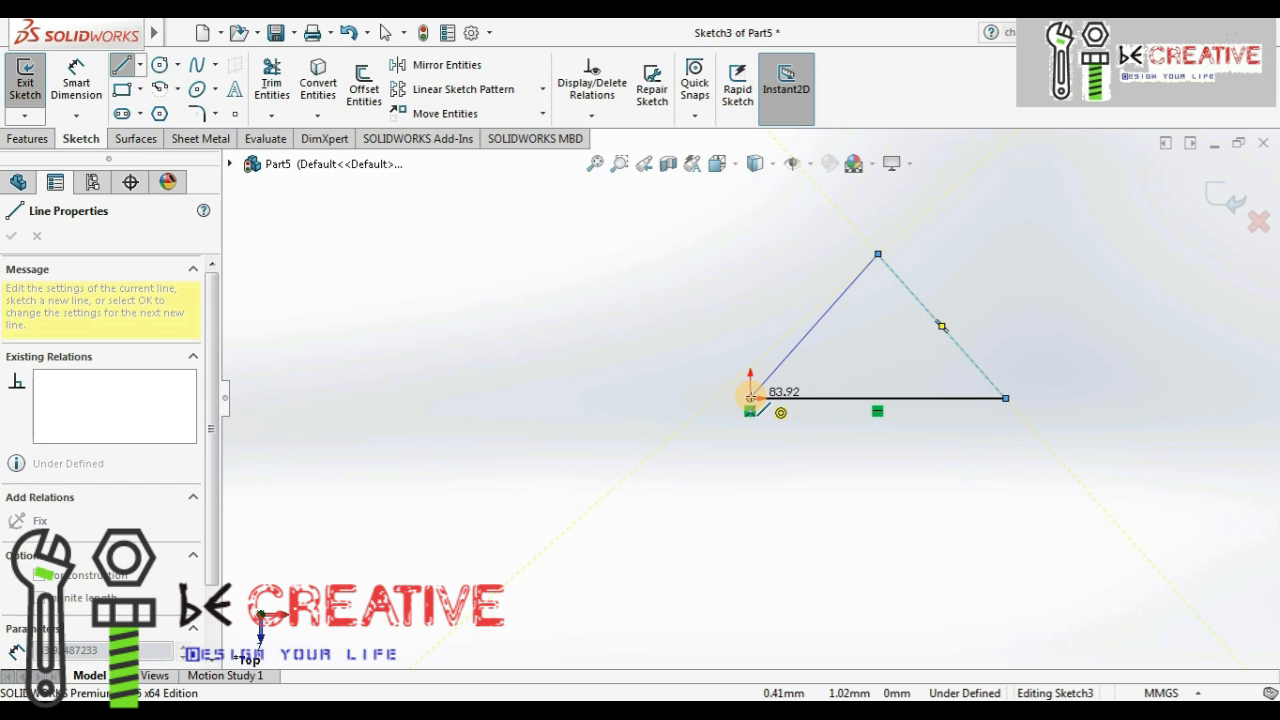
{"action": "left_click", "coordinate": [750, 397]}
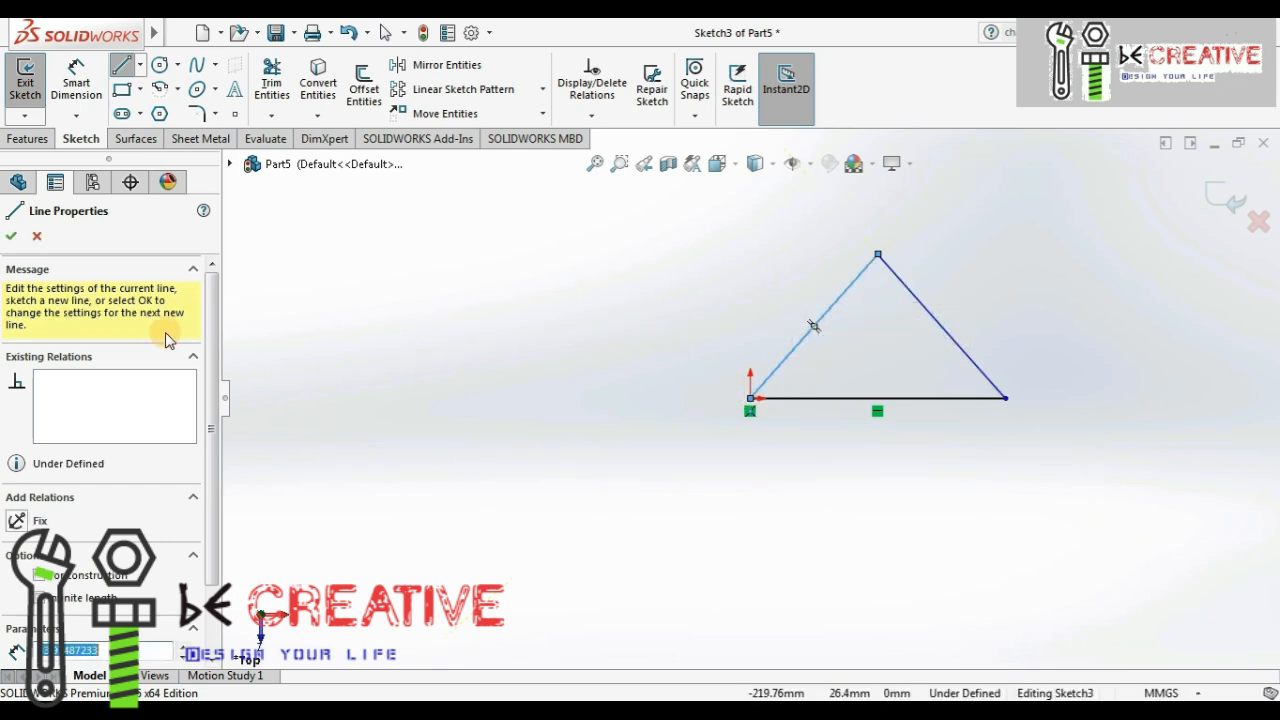
{"action": "left_click", "coordinate": [11, 237]}
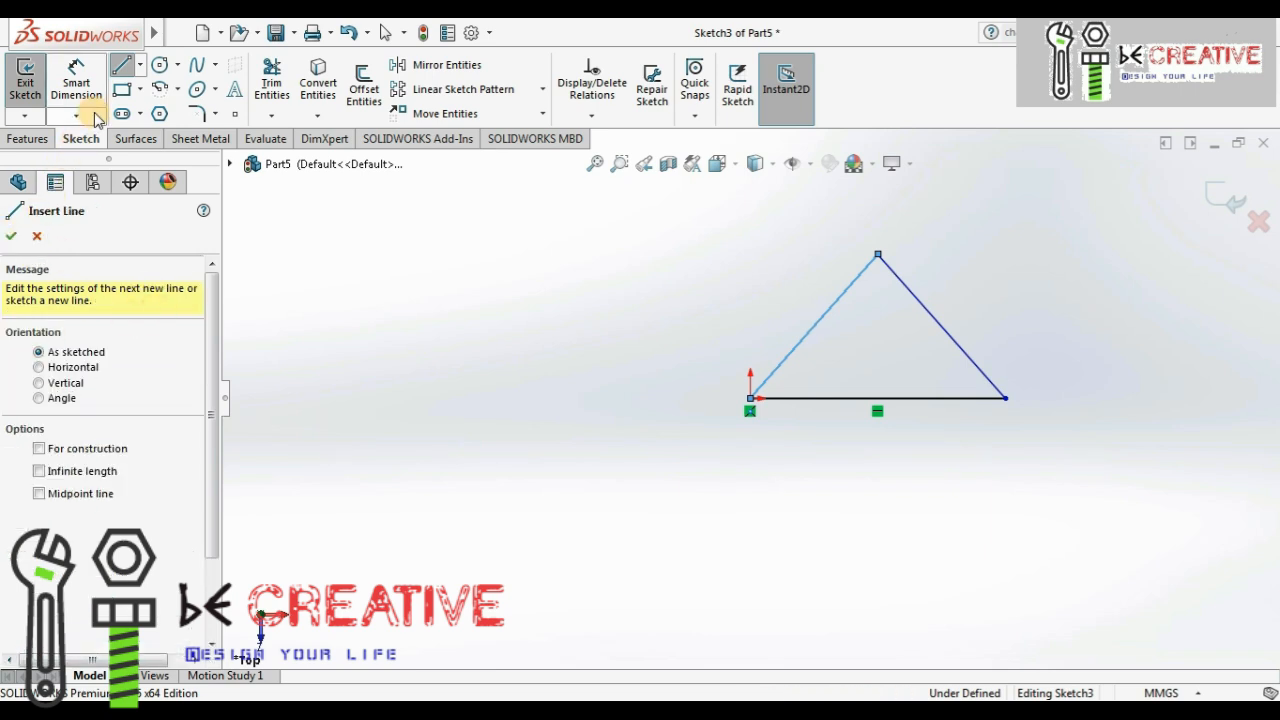
- Sketch a vertical centerline from the triangle's base midpoint through its apex, and a horizontal midpoint line beside the triangle
{"action": "left_click", "coordinate": [140, 65]}
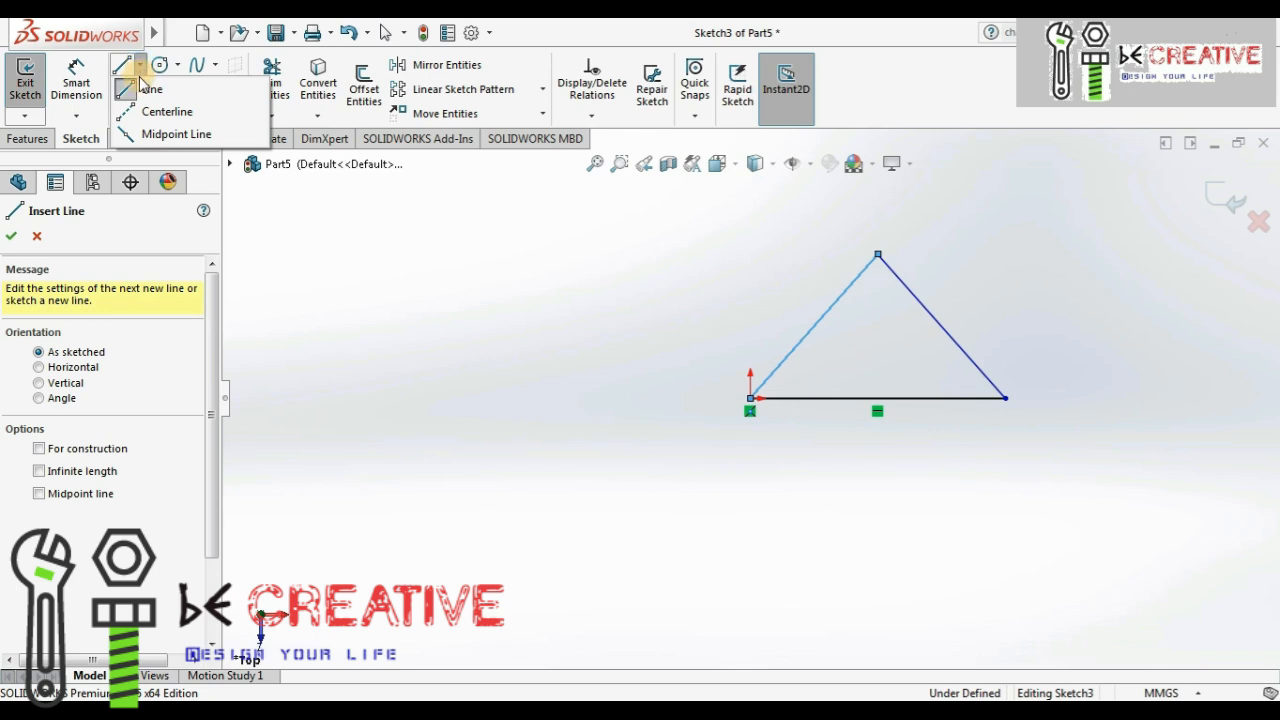
{"action": "left_click", "coordinate": [145, 89]}
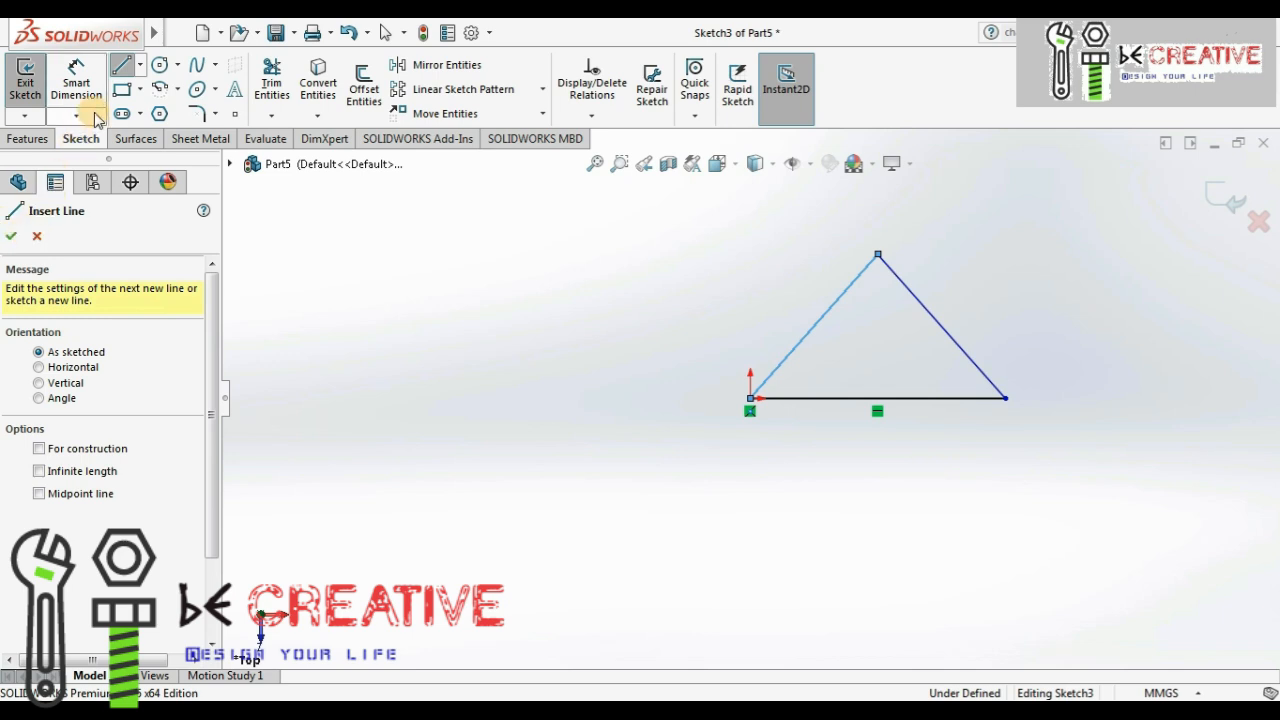
{"action": "left_click", "coordinate": [141, 65]}
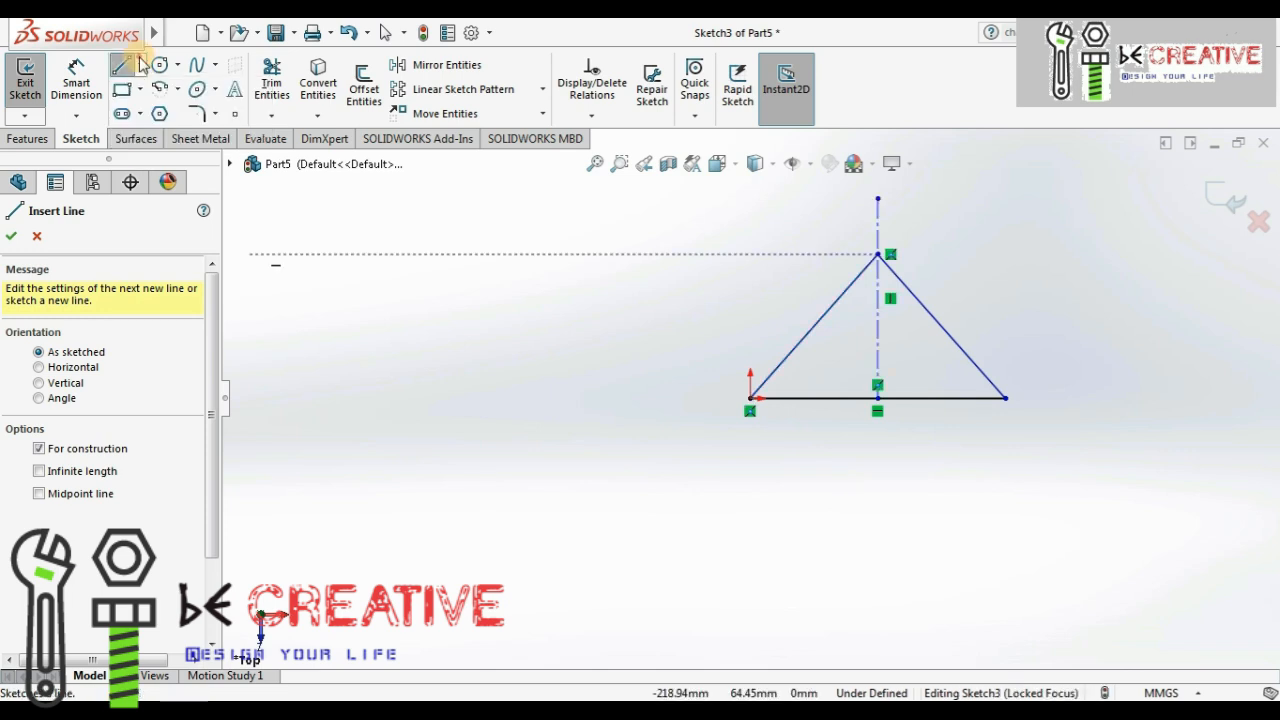
{"action": "left_click", "coordinate": [141, 66]}
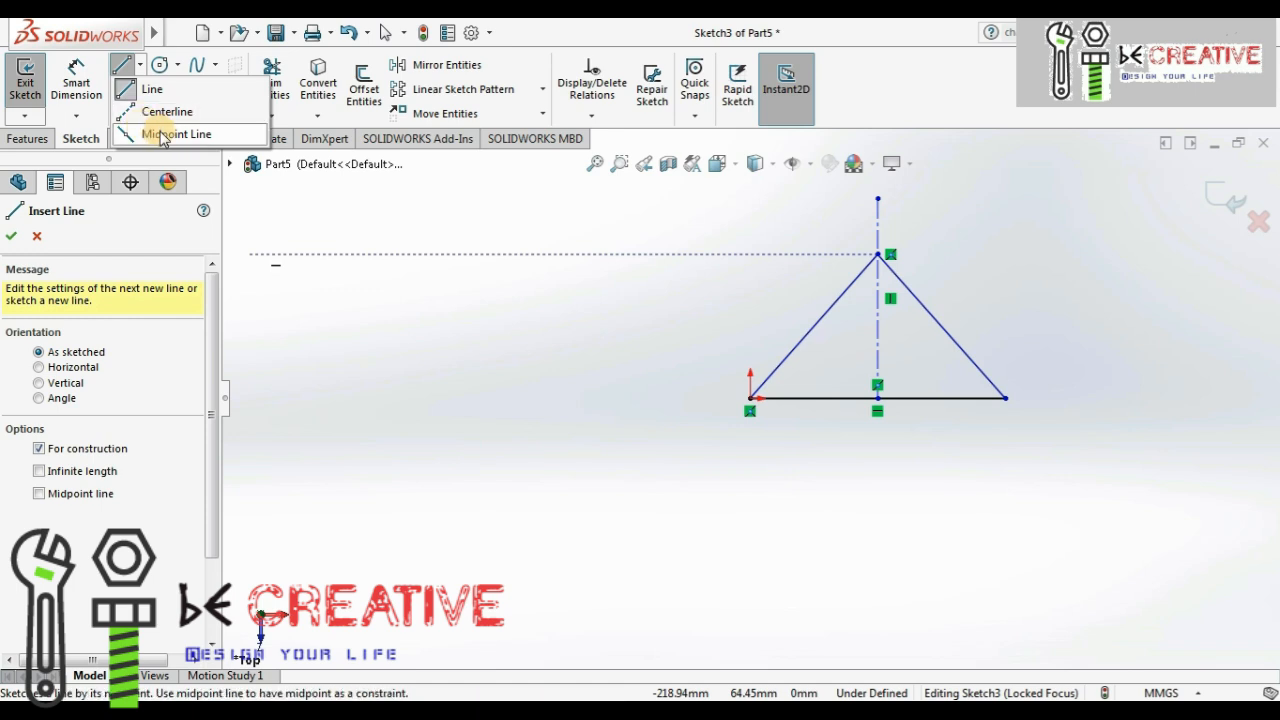
{"action": "left_click", "coordinate": [210, 133]}
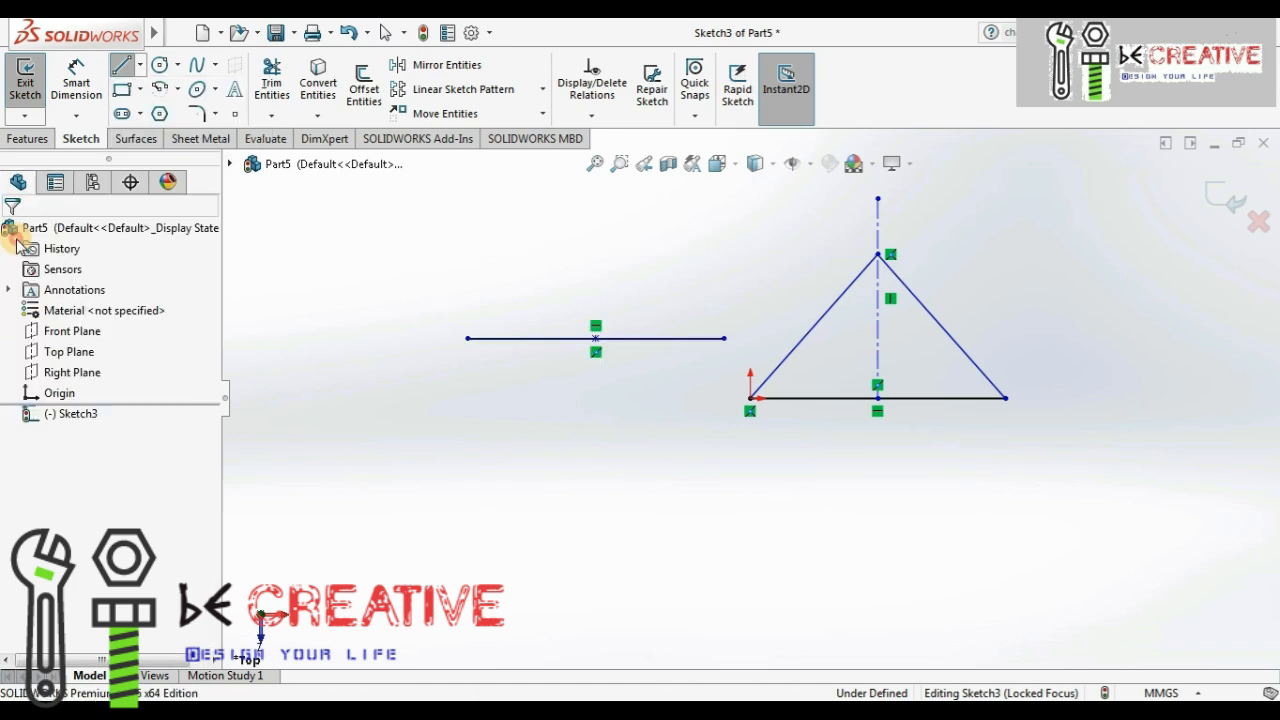
{"action": "key", "text": "Escape"}
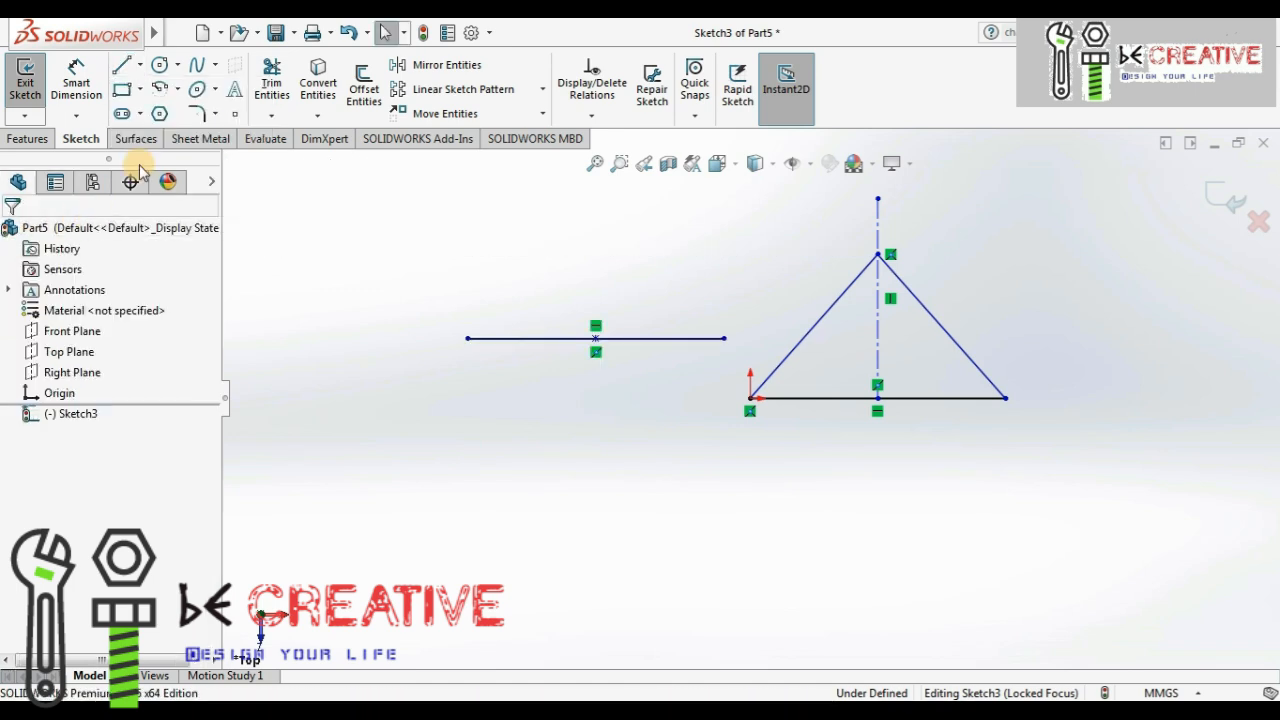
- Sketch a corner rectangle about 60 by 45 mm beside the midpoint line, and a center rectangle about 88 by 51 mm below that line
{"action": "left_click", "coordinate": [122, 98]}
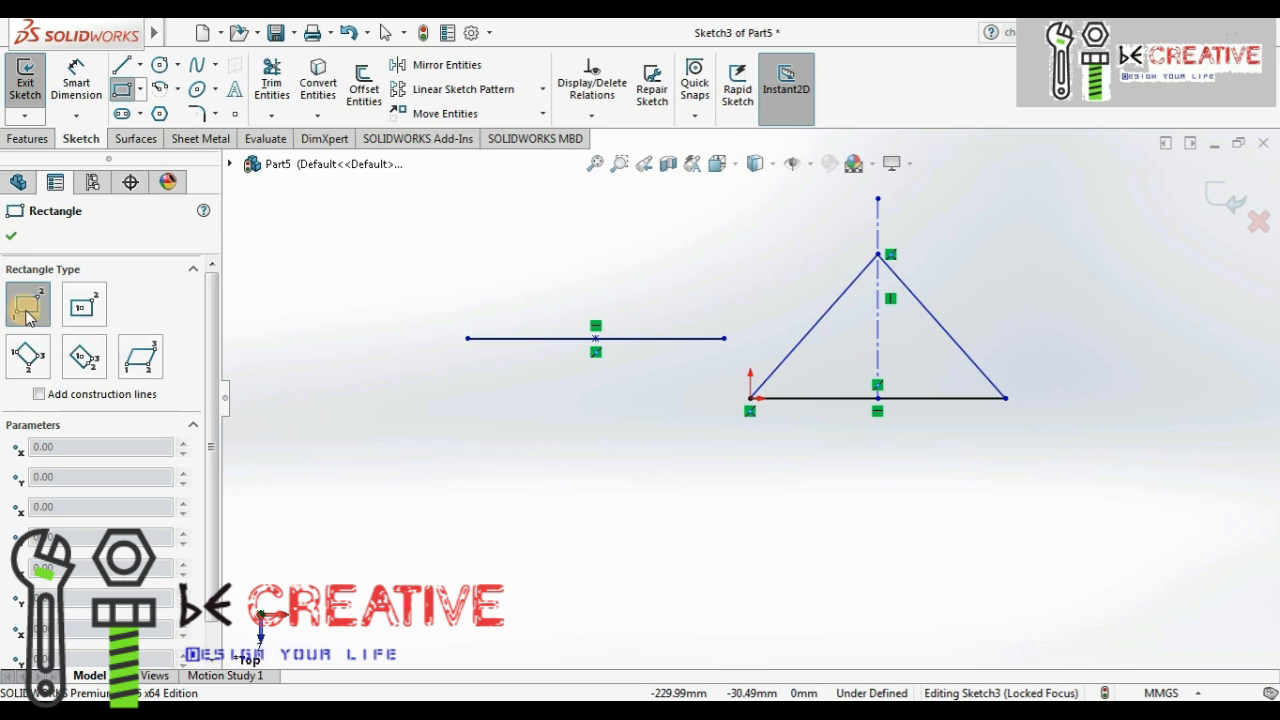
{"action": "left_click", "coordinate": [286, 376]}
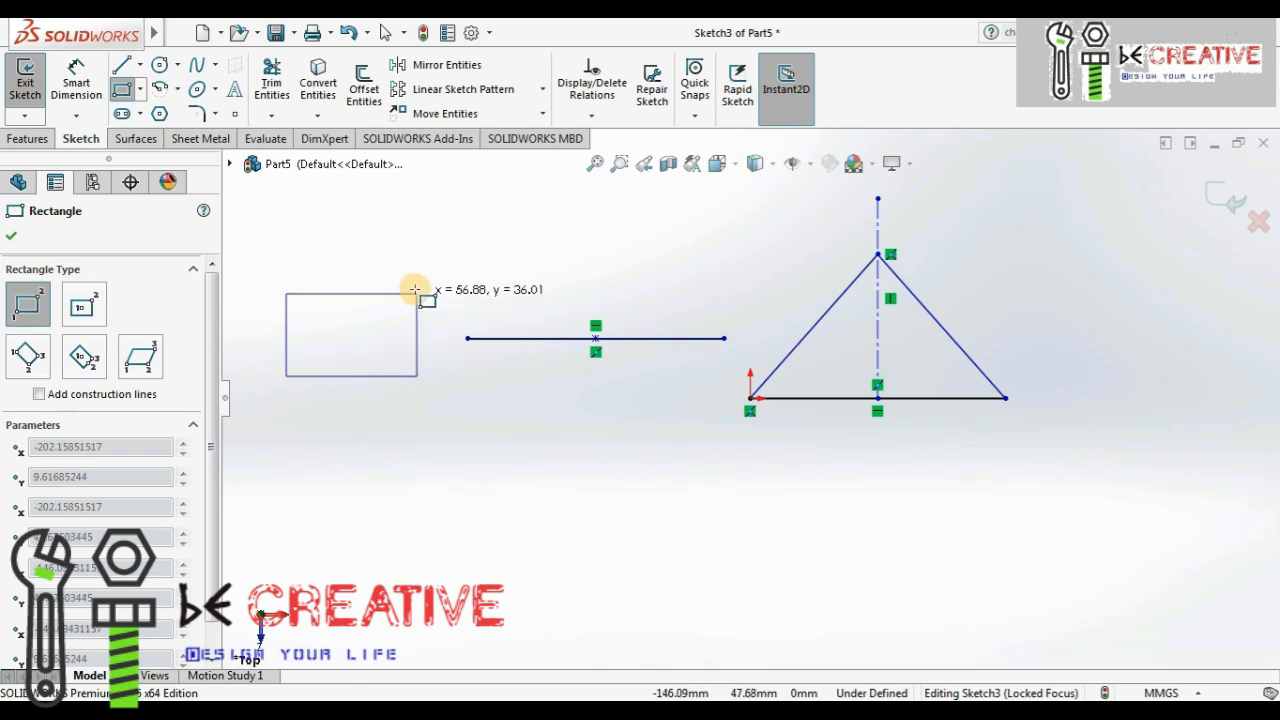
{"action": "left_click", "coordinate": [425, 272]}
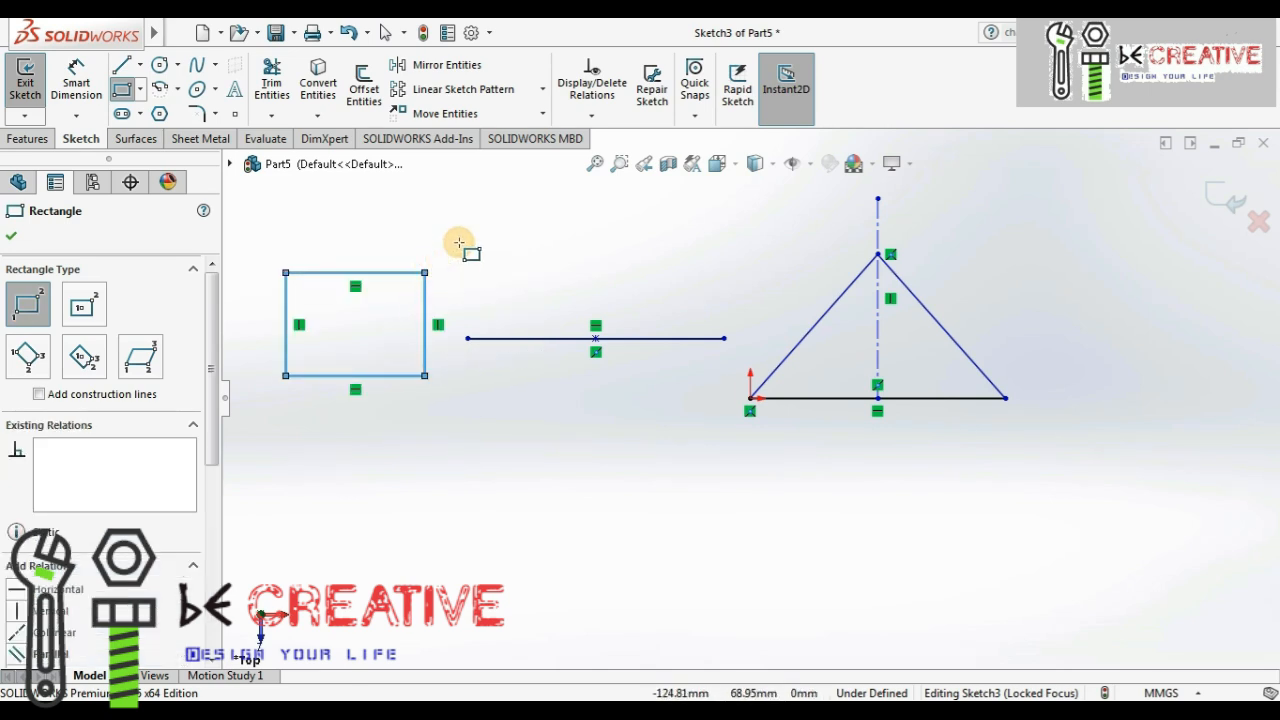
{"action": "left_click", "coordinate": [88, 308]}
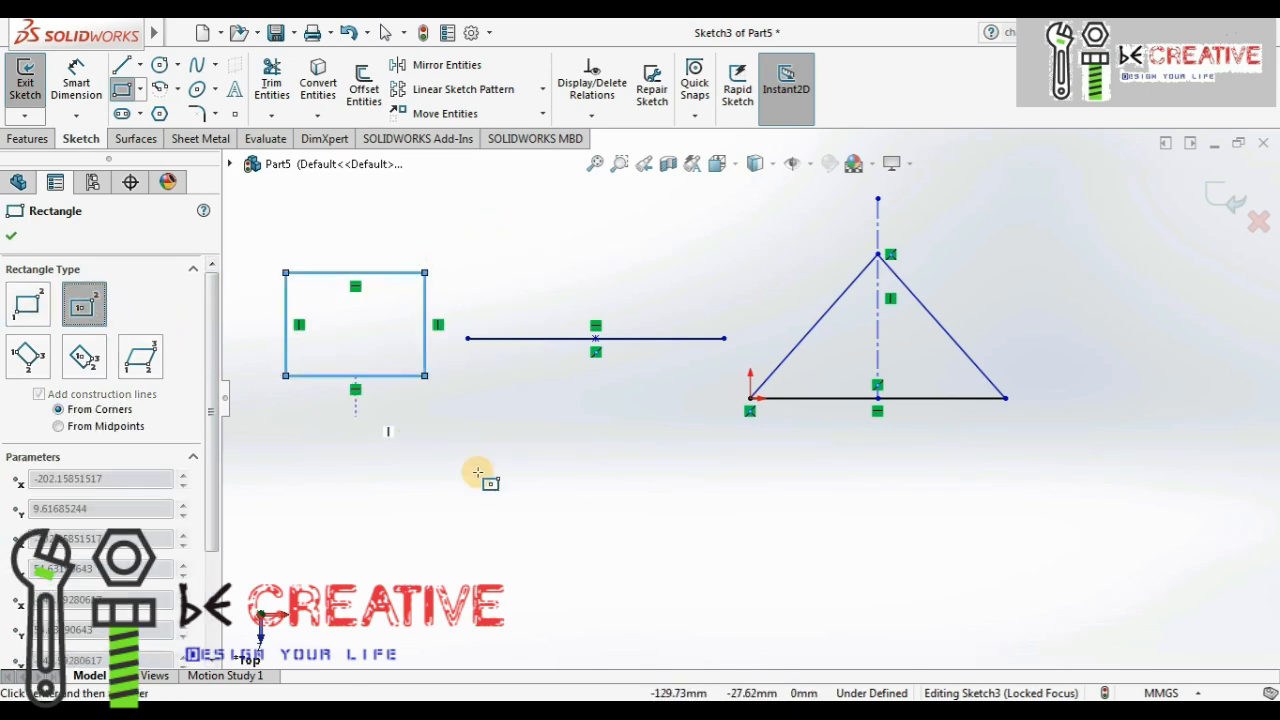
{"action": "left_click", "coordinate": [521, 521]}
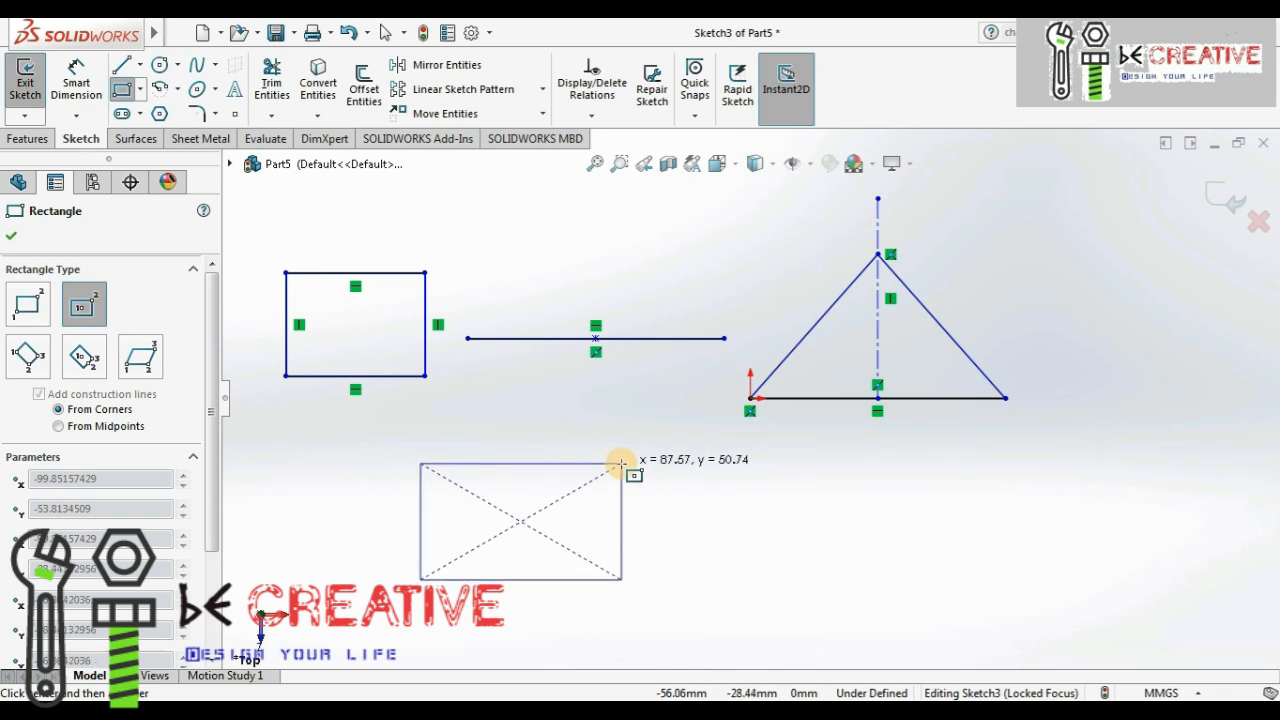
{"action": "left_click", "coordinate": [620, 465]}
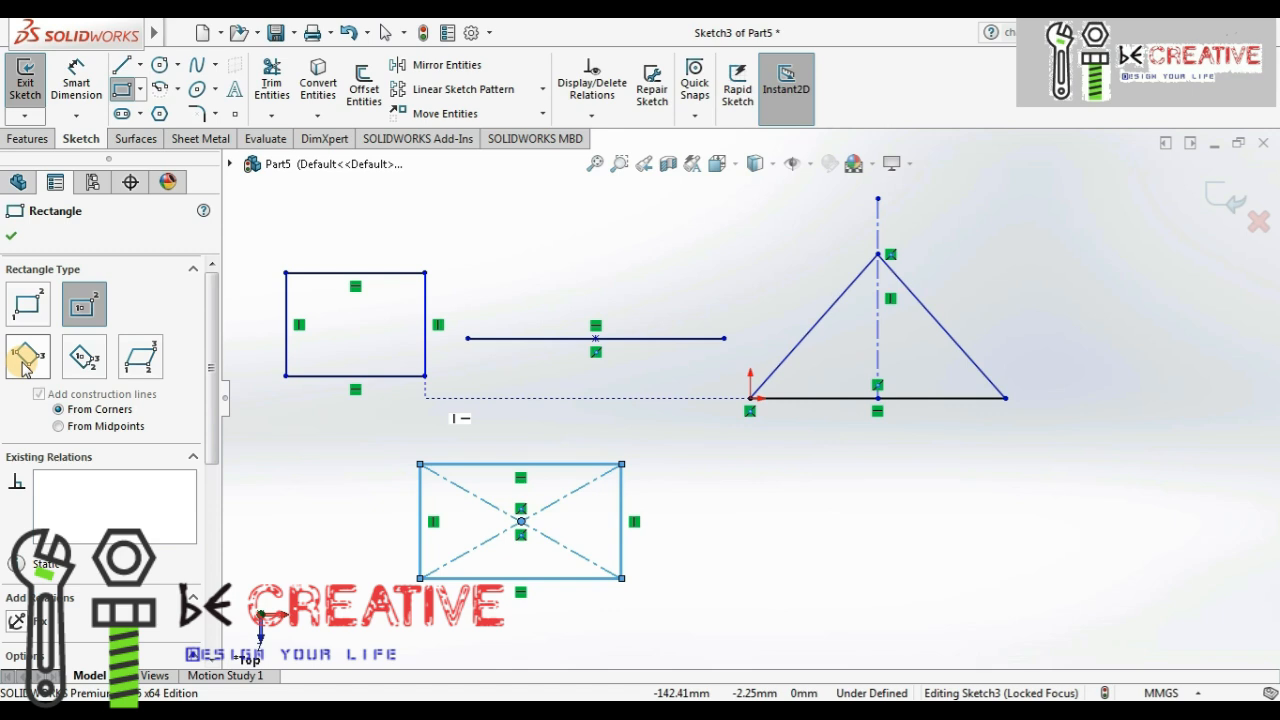
- Sketch a 3 Point Corner Rectangle about 79 mm wide and 50 mm high below the triangle's outer base corner
{"action": "left_click", "coordinate": [24, 360]}
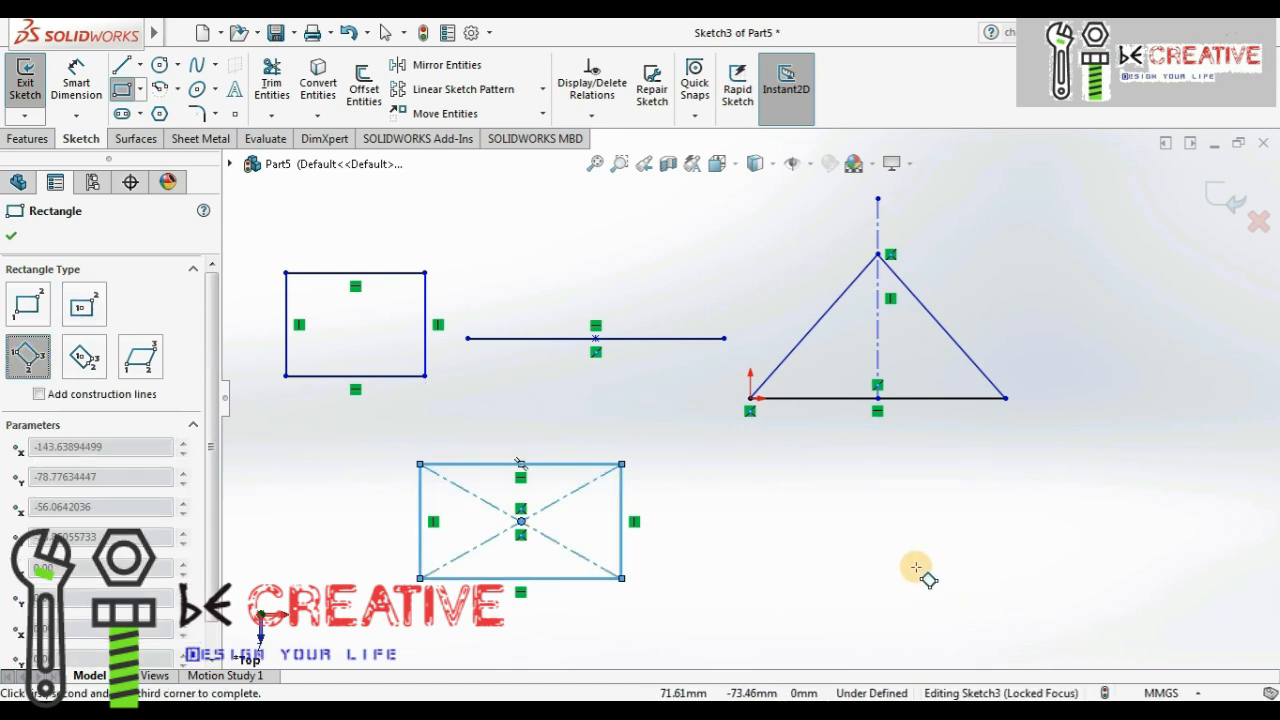
{"action": "left_click", "coordinate": [986, 543]}
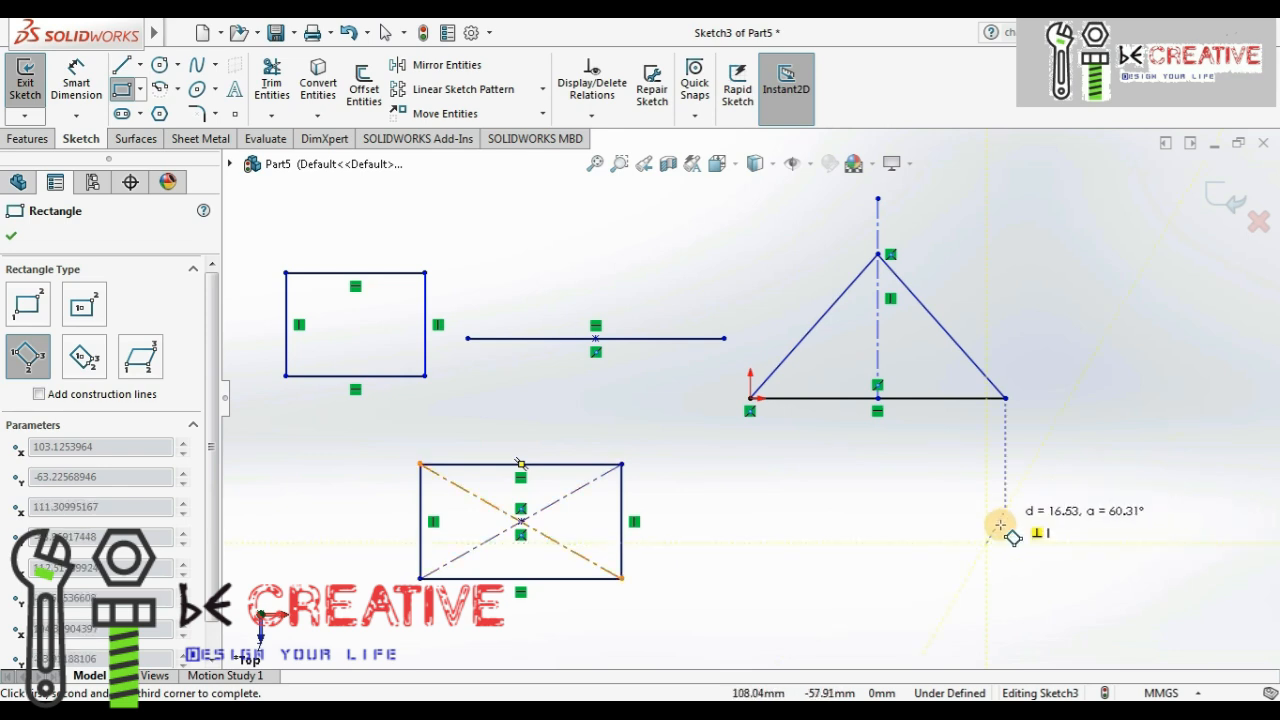
{"action": "left_click", "coordinate": [1166, 543]}
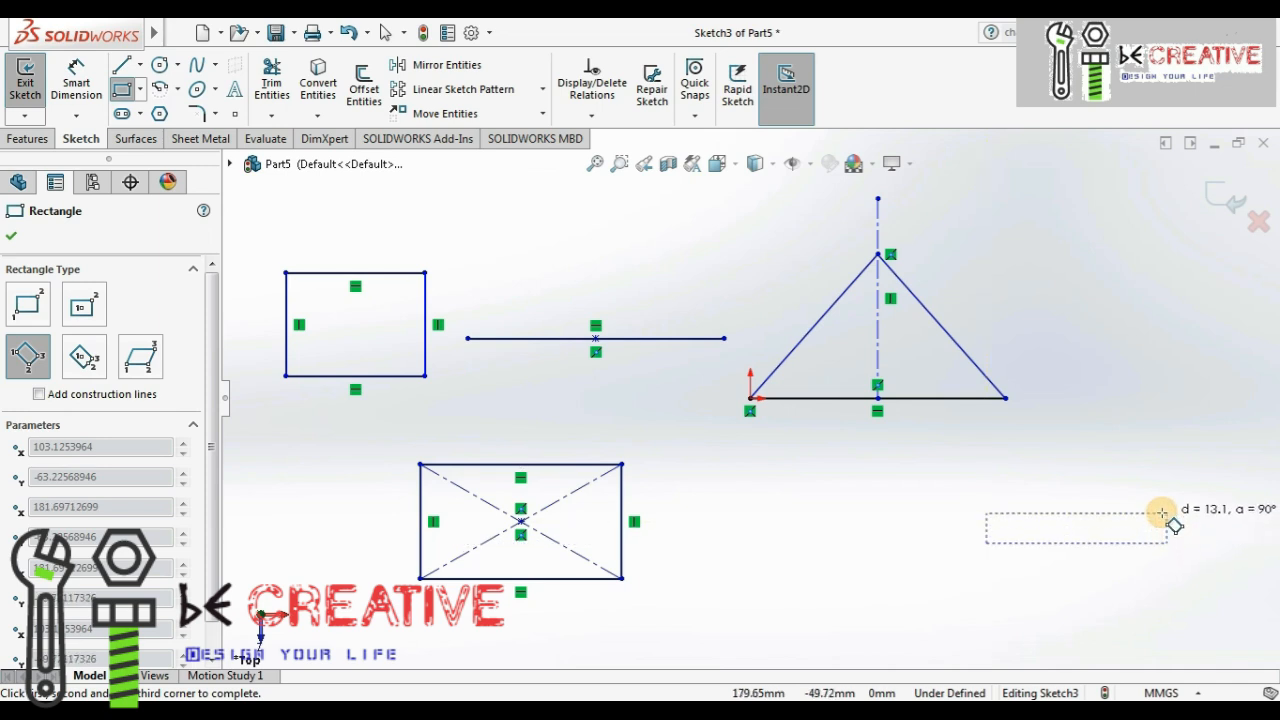
{"action": "left_click", "coordinate": [1168, 428]}
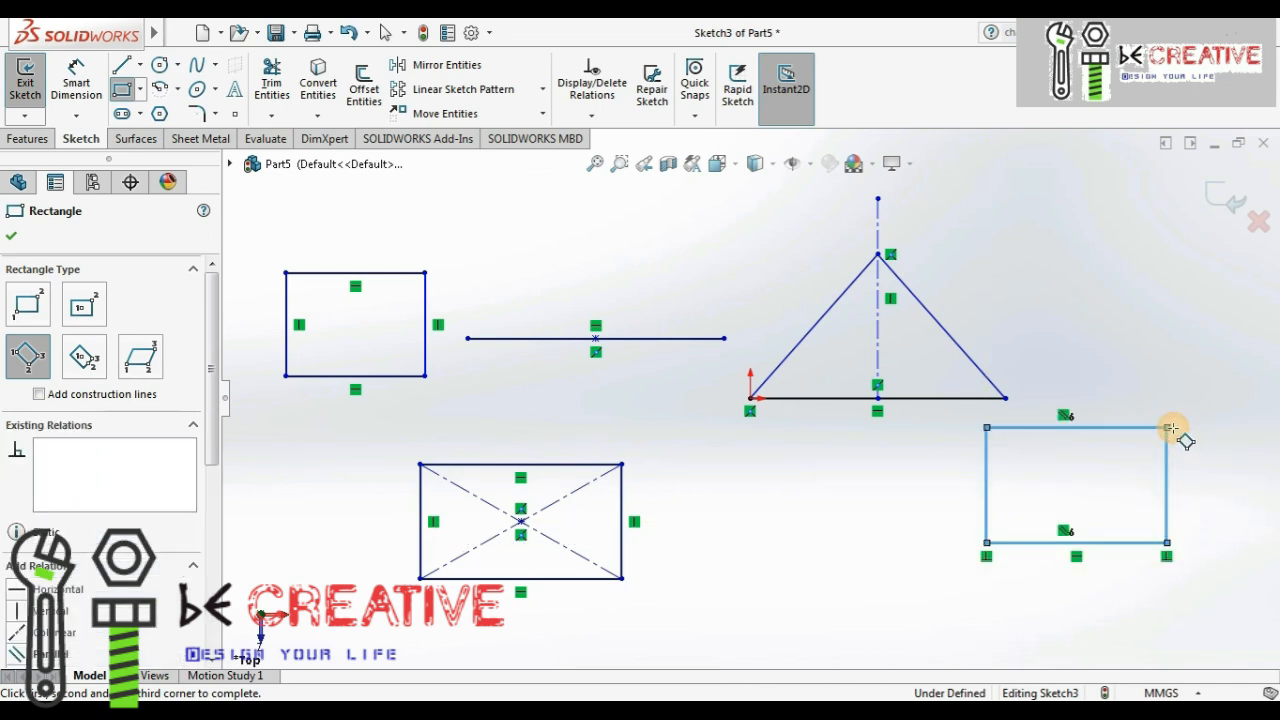
- Sketch a tilted 3 Point Center Rectangle centred above the 3 point corner rectangle and overlapping the triangle's outer base corner
{"action": "left_click", "coordinate": [90, 365]}
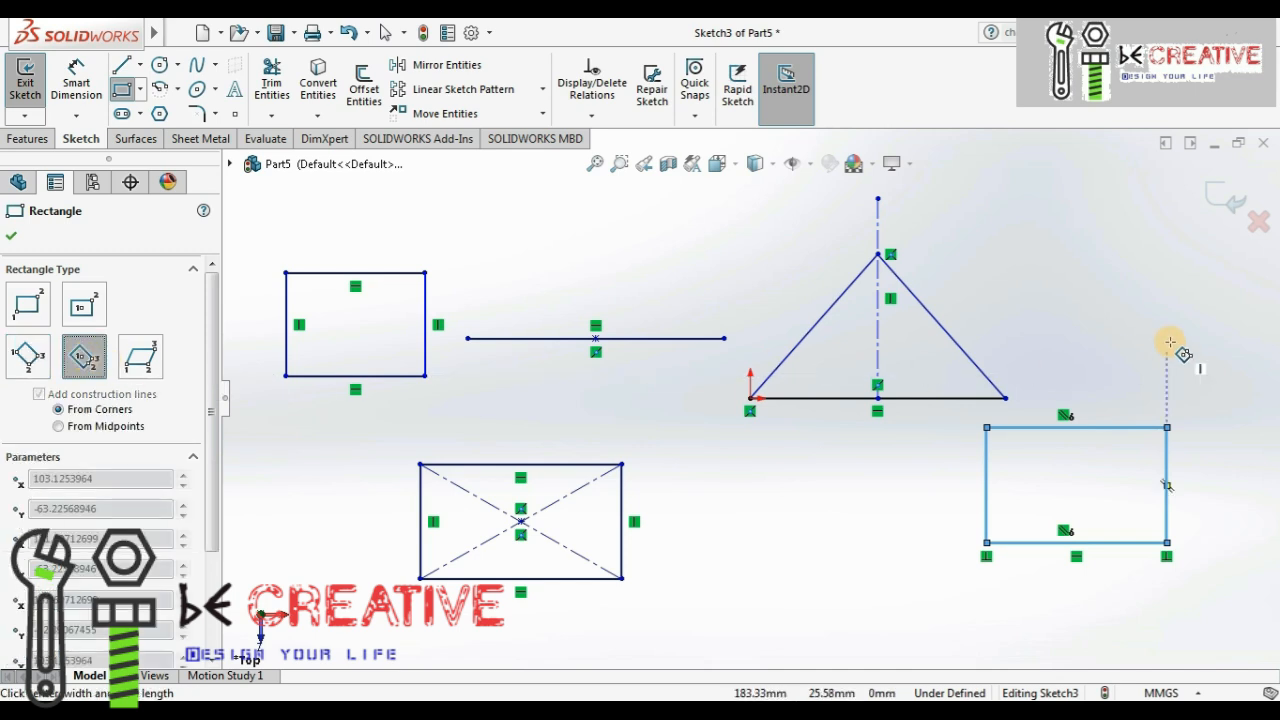
{"action": "left_click", "coordinate": [1075, 298]}
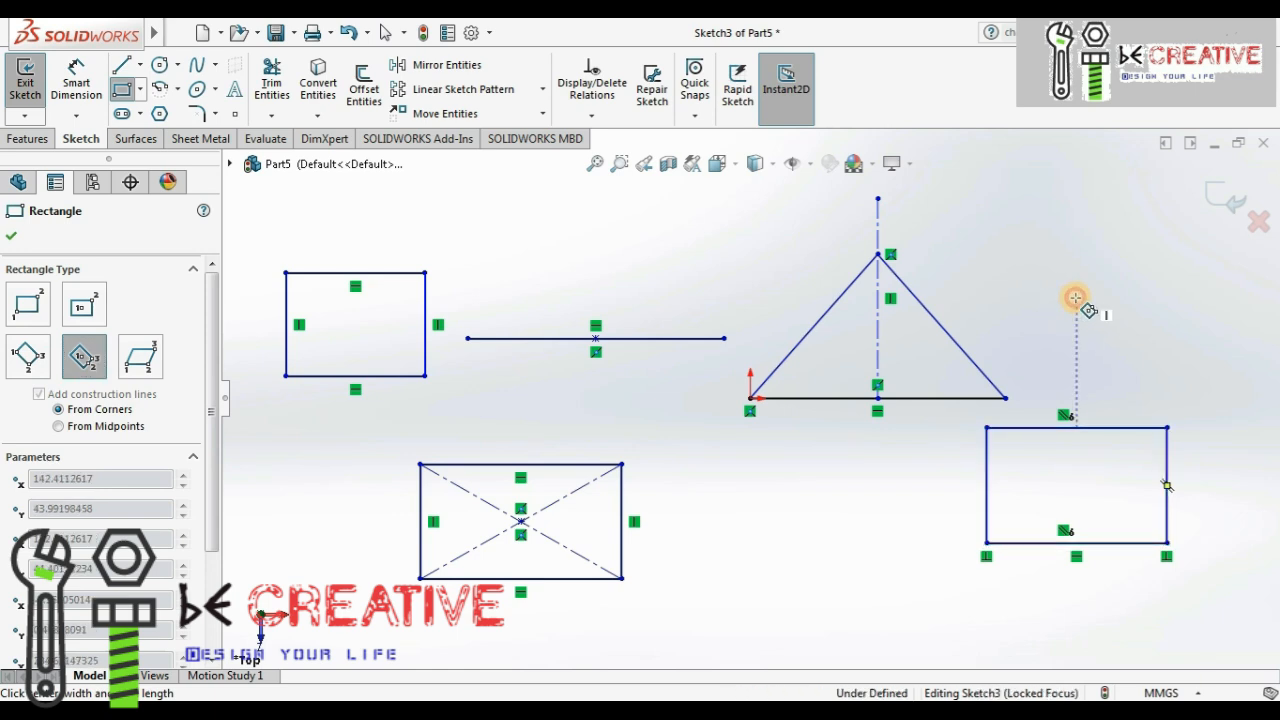
{"action": "left_click", "coordinate": [1174, 236]}
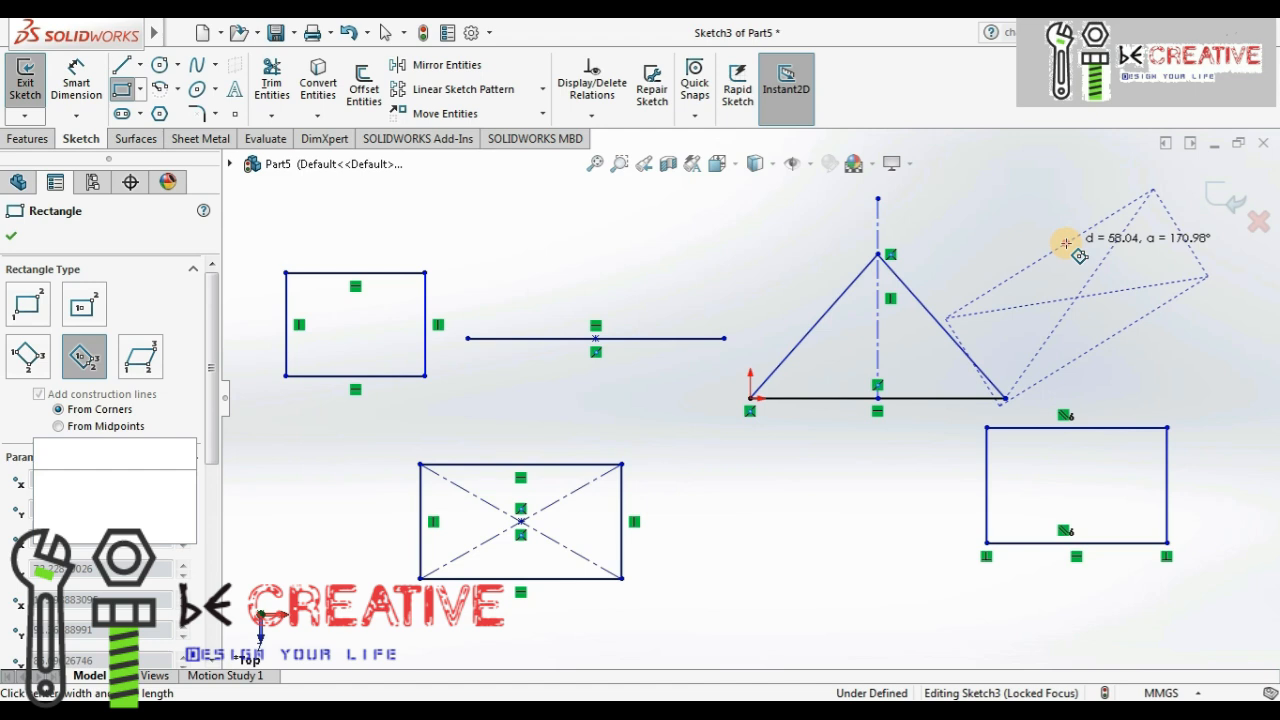
{"action": "left_click", "coordinate": [1072, 250]}
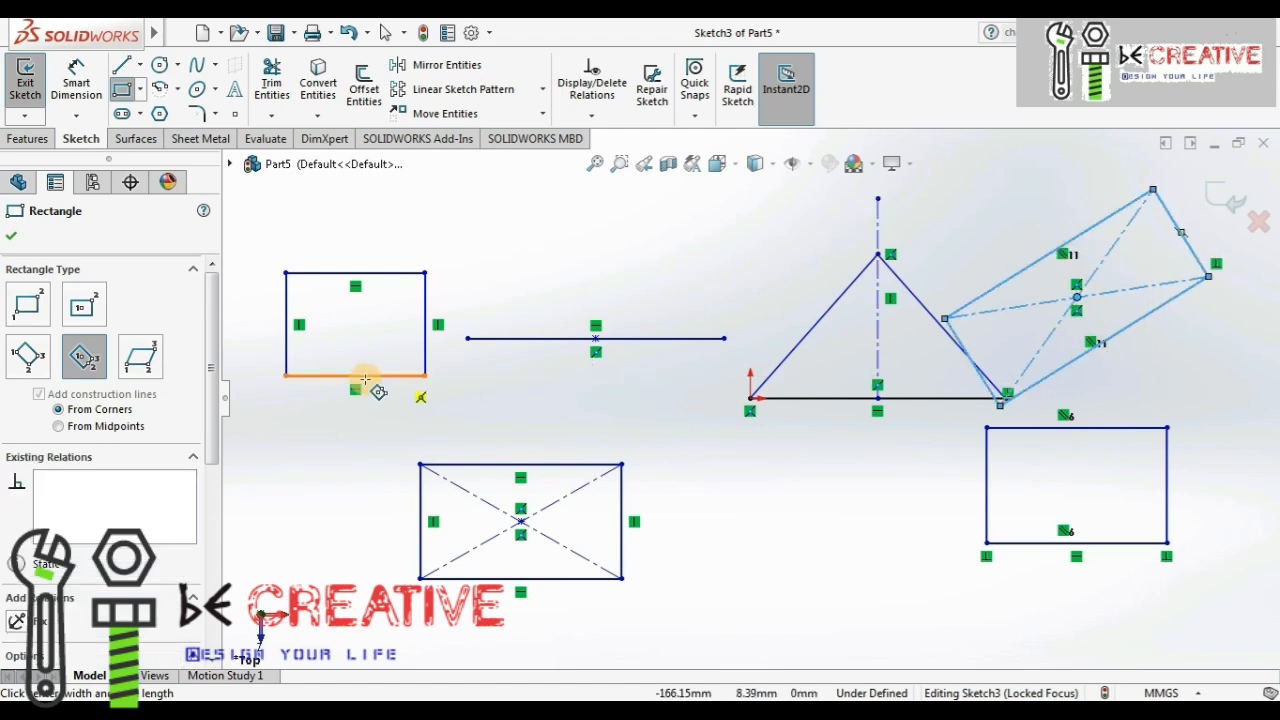
- Sketch a parallelogram below the triangle with a horizontal base about 85 mm long and sides about 46 mm at 70°, and finish the rectangle command
{"action": "left_click", "coordinate": [140, 360]}
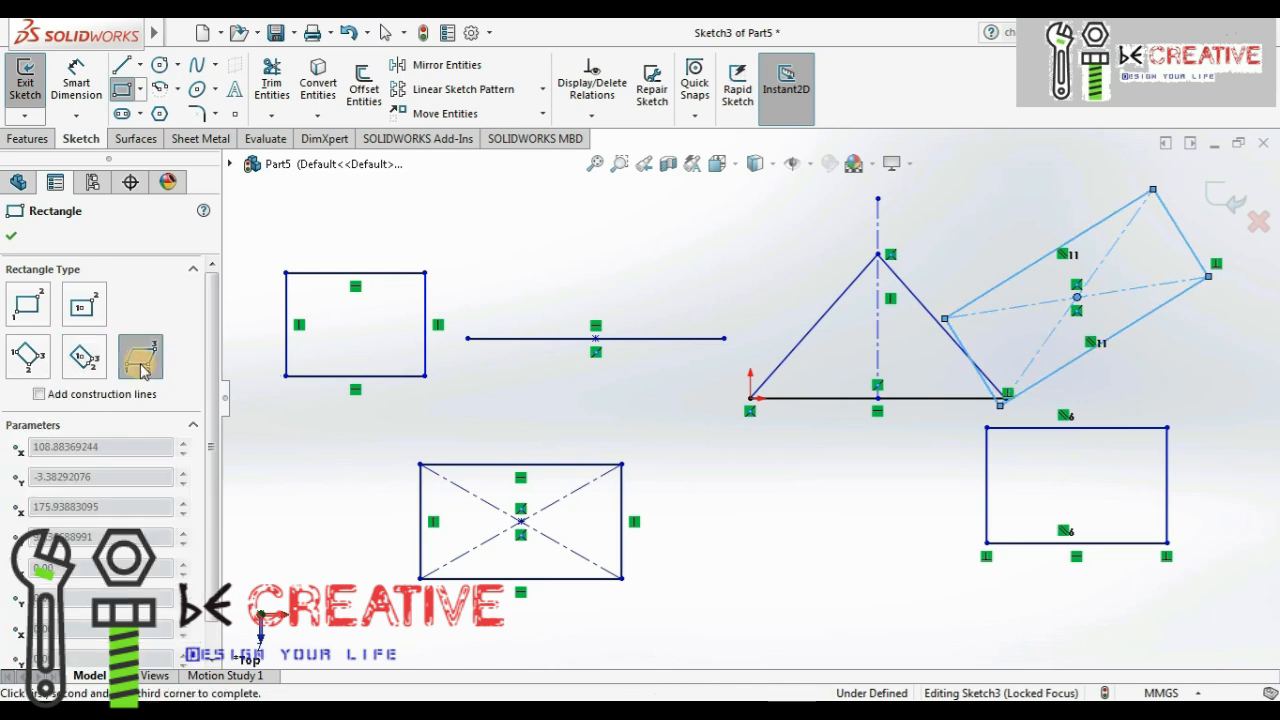
{"action": "left_click", "coordinate": [723, 599]}
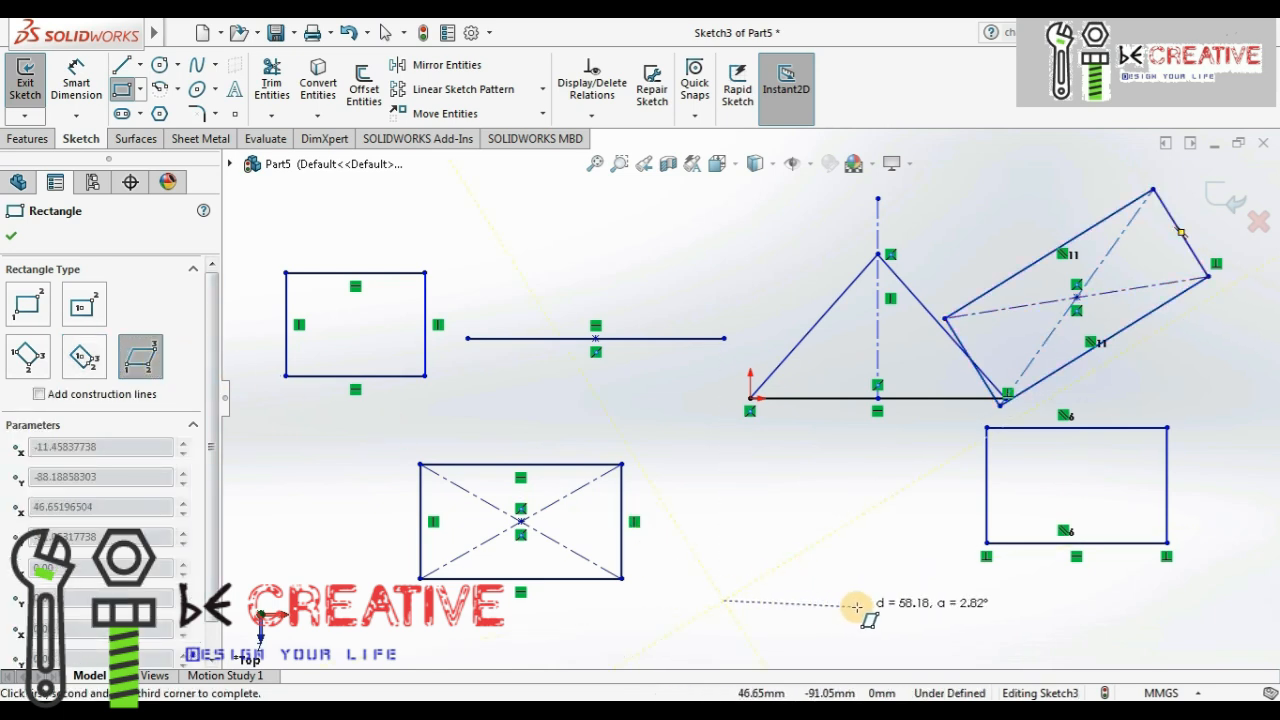
{"action": "left_click", "coordinate": [918, 600]}
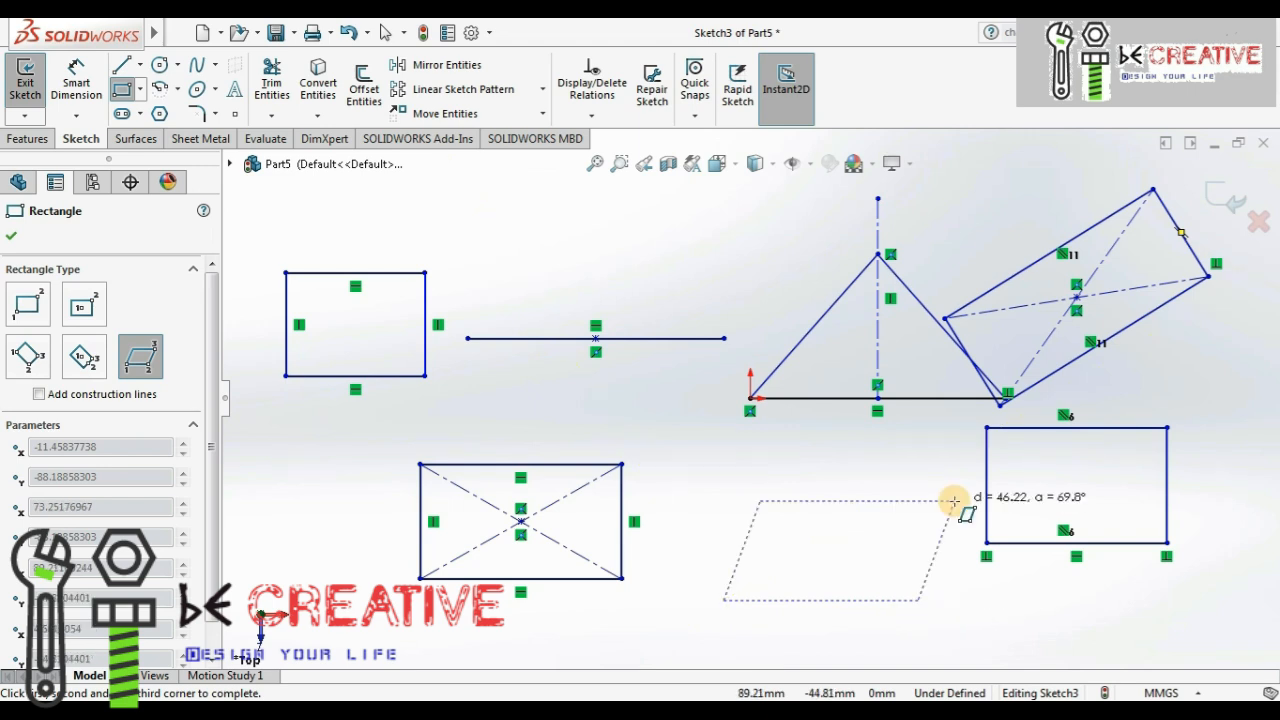
{"action": "left_click", "coordinate": [956, 500]}
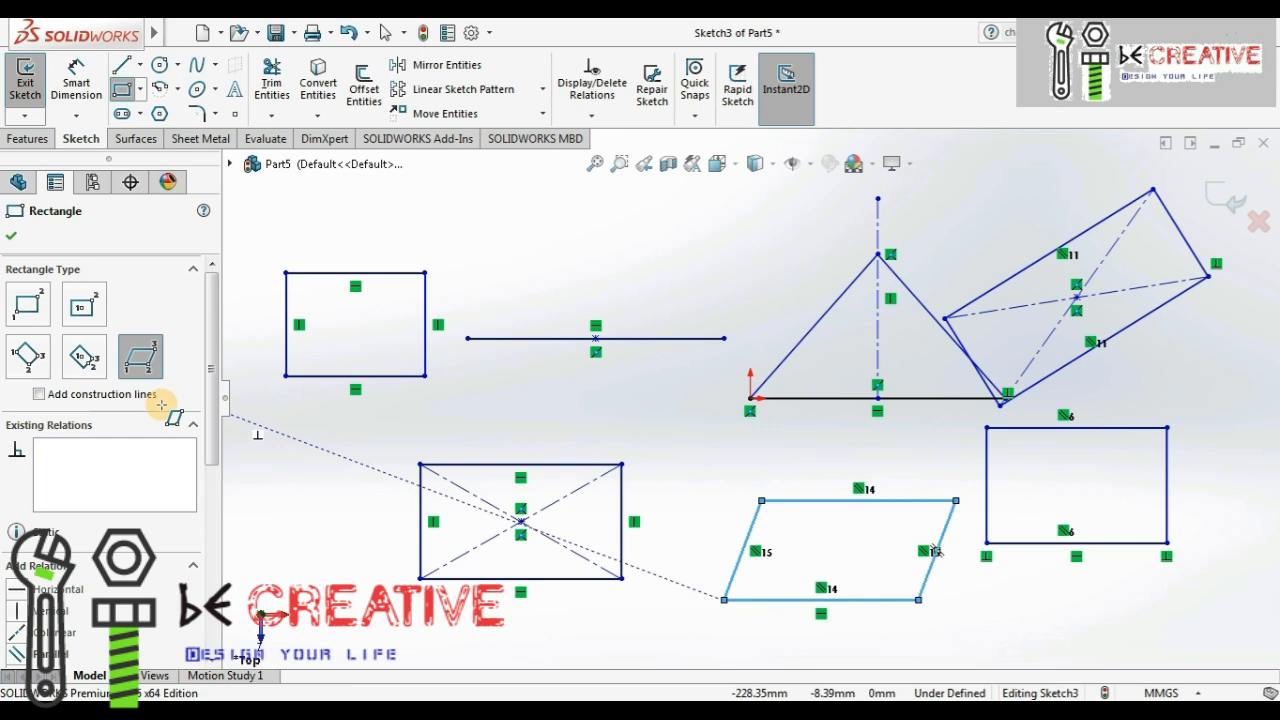
{"action": "left_click", "coordinate": [11, 236]}
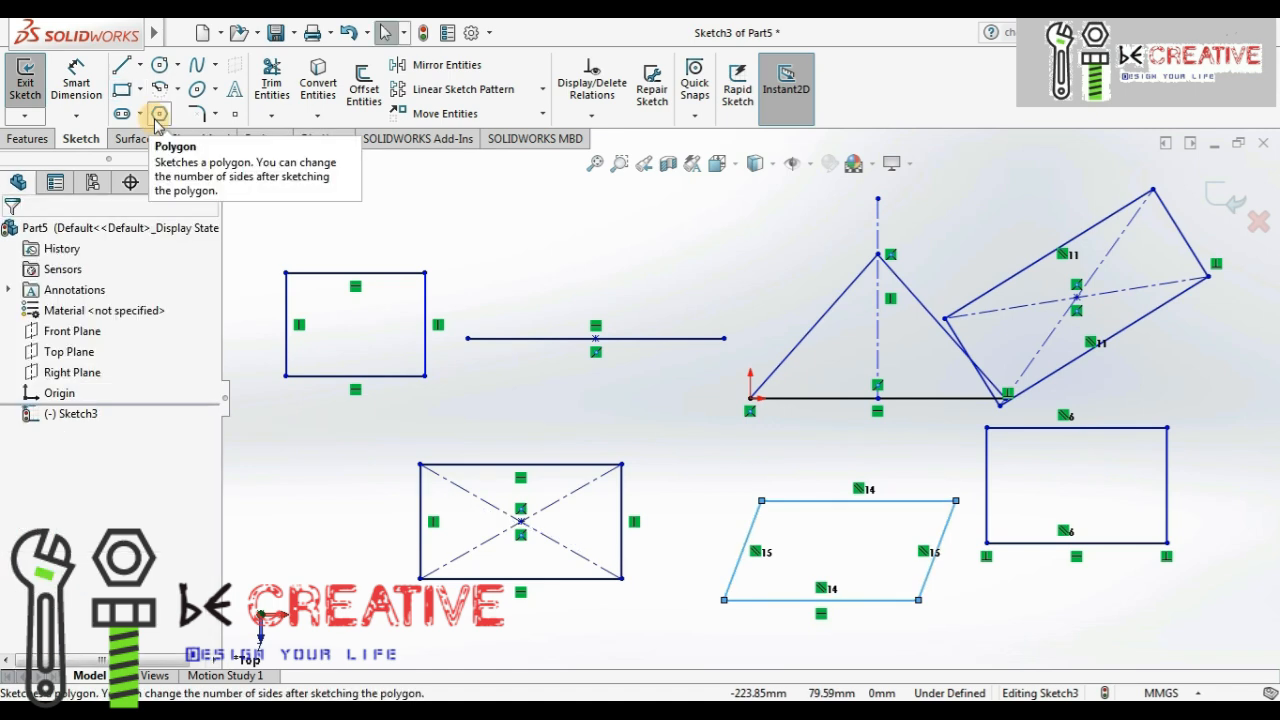
- Sketch a six-sided inscribed-circle polygon above the midpoint line, with a horizontal centre-to-vertex distance of about 32 mm
{"action": "left_click", "coordinate": [161, 115]}
{"action": "left_click", "coordinate": [161, 115]}
{"action": "left_click", "coordinate": [493, 231]}
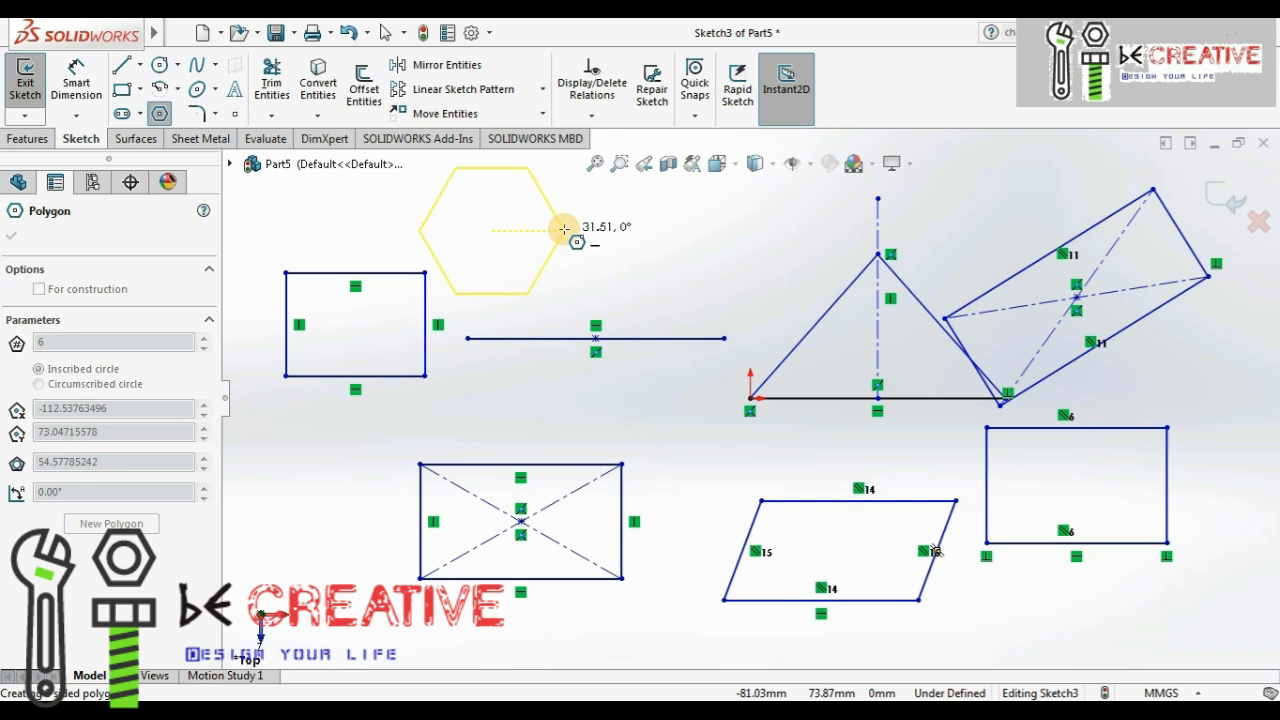
{"action": "left_click", "coordinate": [564, 229]}
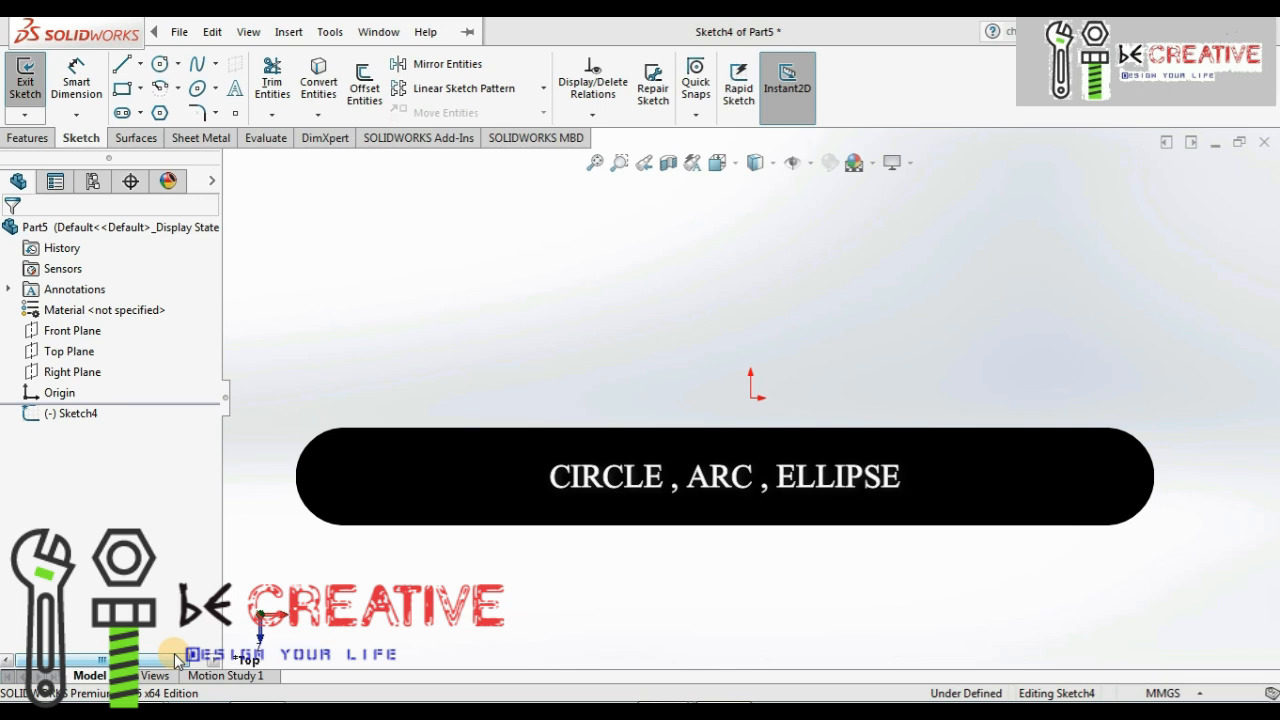
- Sketch a circle centred on the origin with a radius of about 72 mm
{"action": "left_click", "coordinate": [161, 66]}
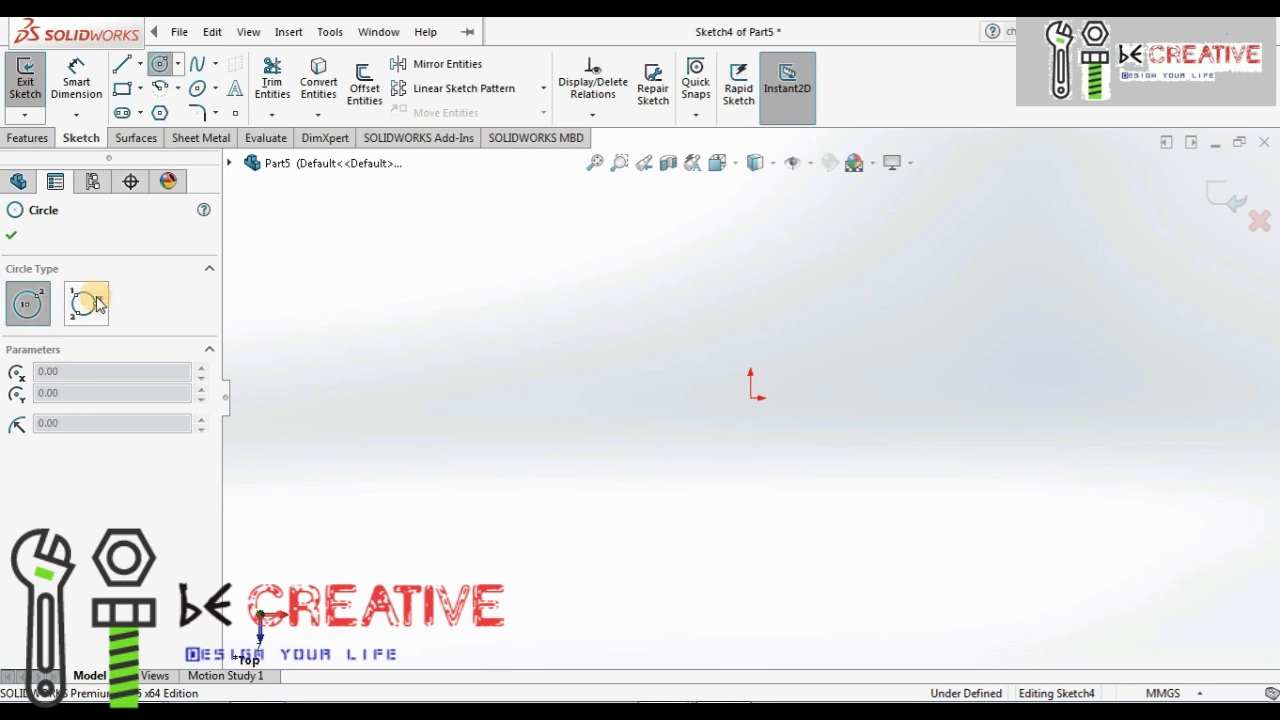
{"action": "left_click", "coordinate": [750, 397]}
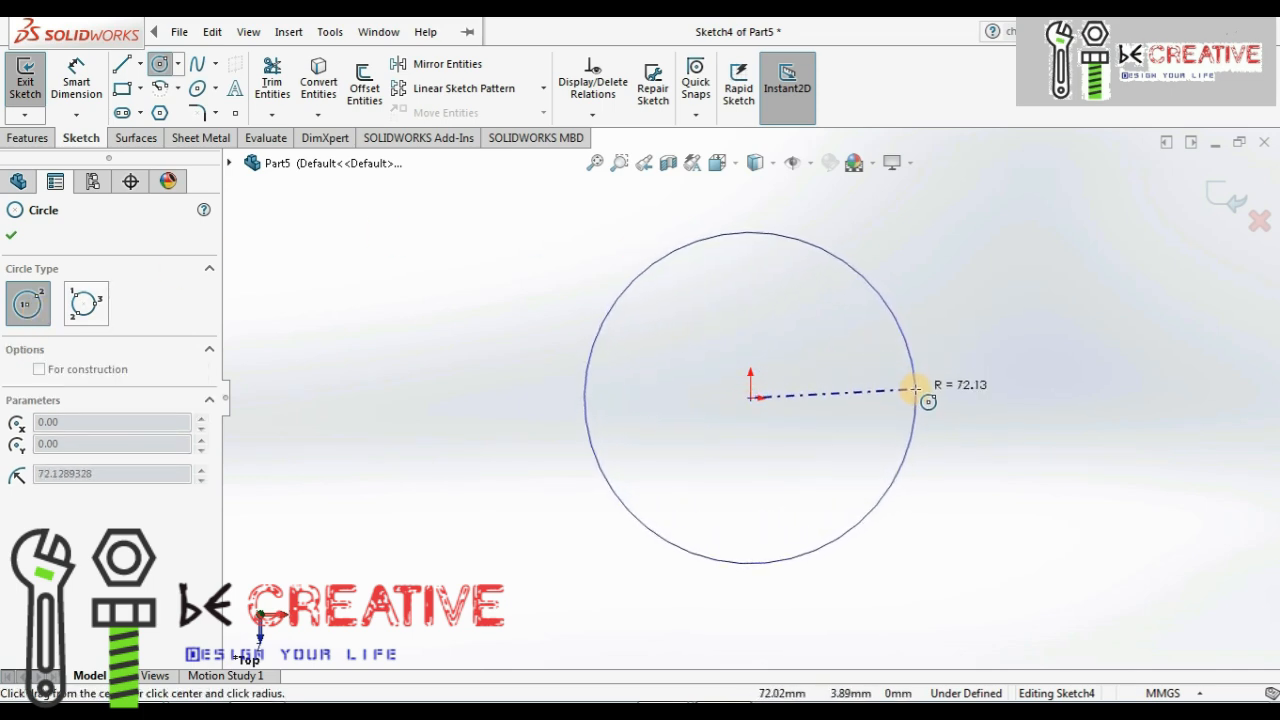
{"action": "left_click", "coordinate": [916, 398]}
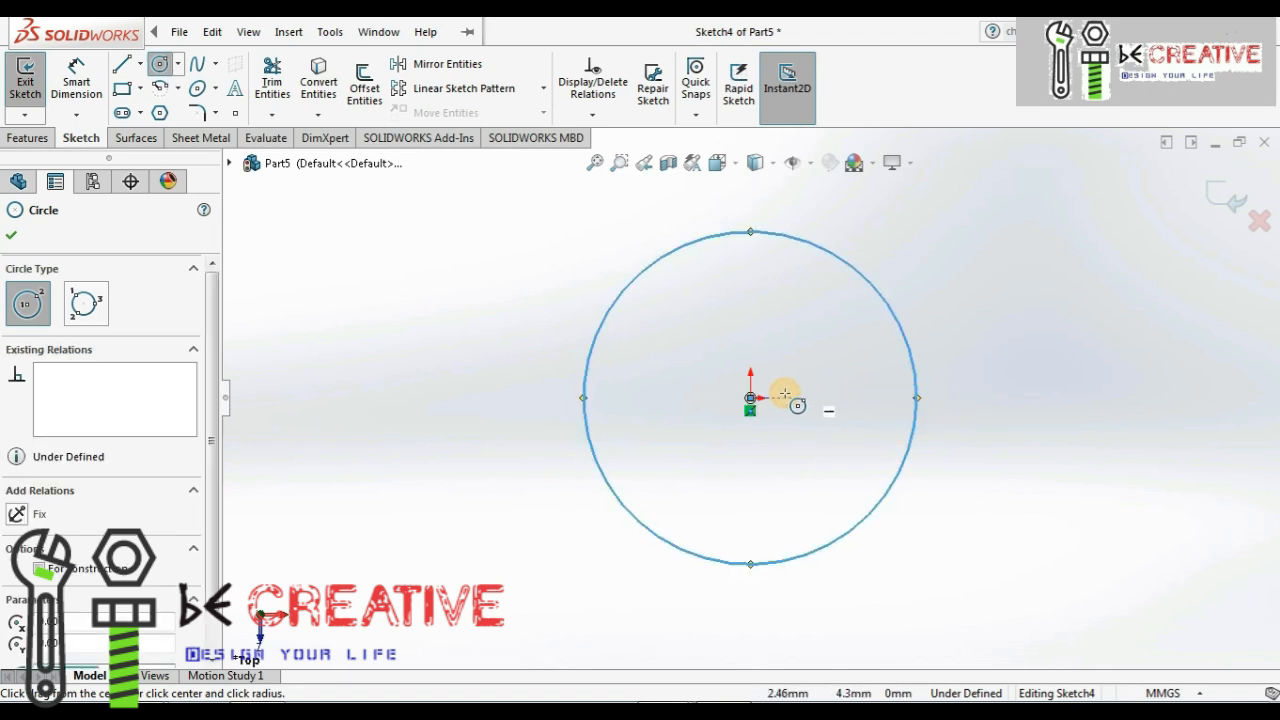
- Sketch a perimeter circle through three points beside the large circle, with a radius of about 34 mm, and finish the circle command
{"action": "left_click", "coordinate": [87, 310]}
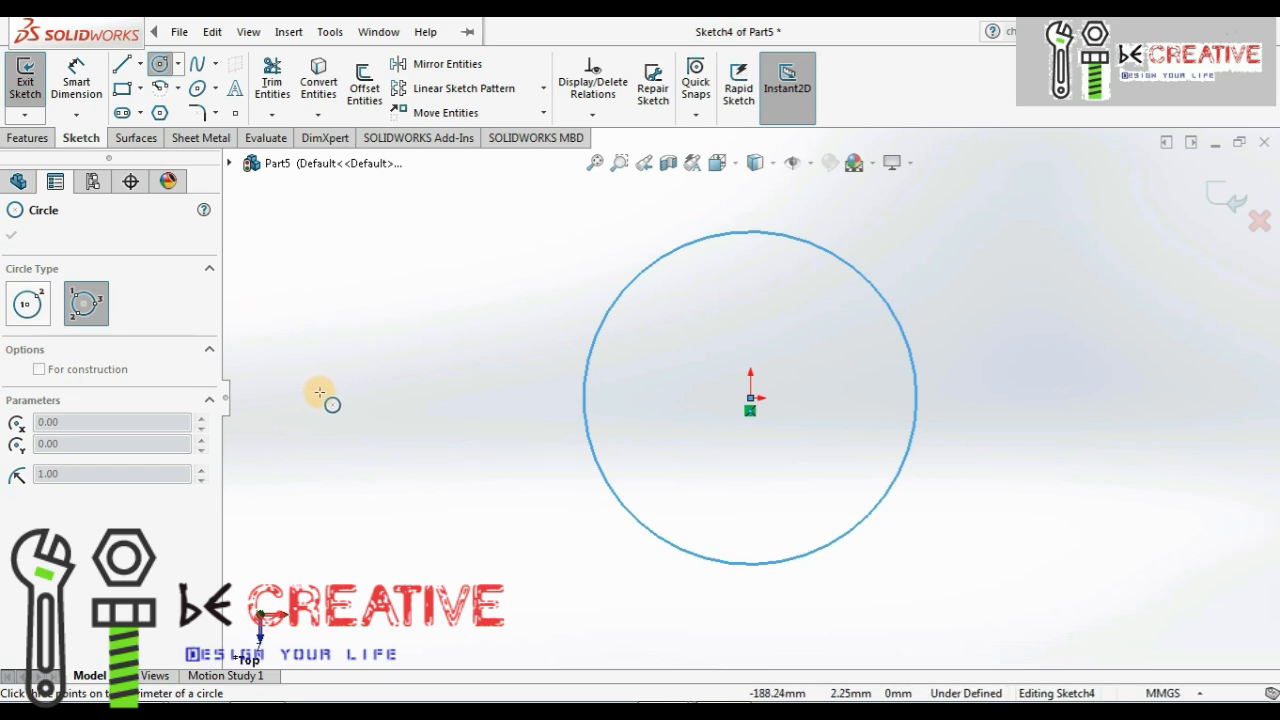
{"action": "left_click", "coordinate": [295, 365]}
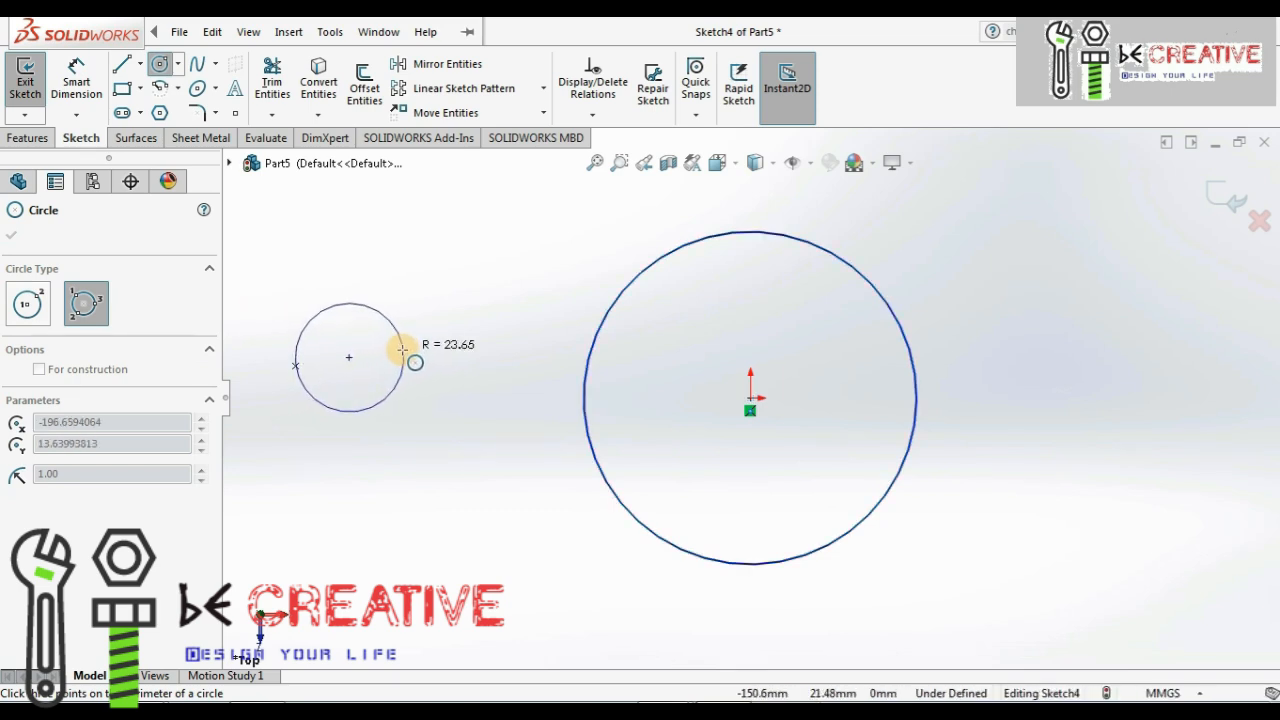
{"action": "left_click", "coordinate": [430, 301]}
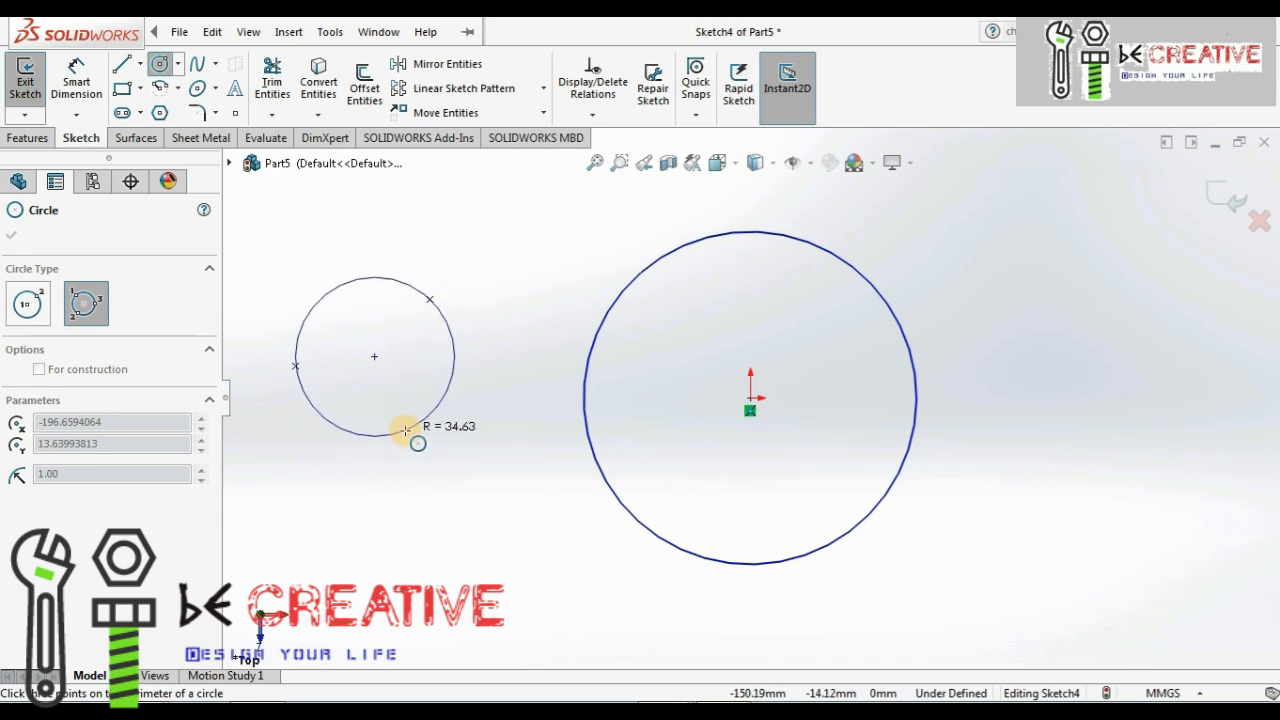
{"action": "left_click", "coordinate": [405, 430]}
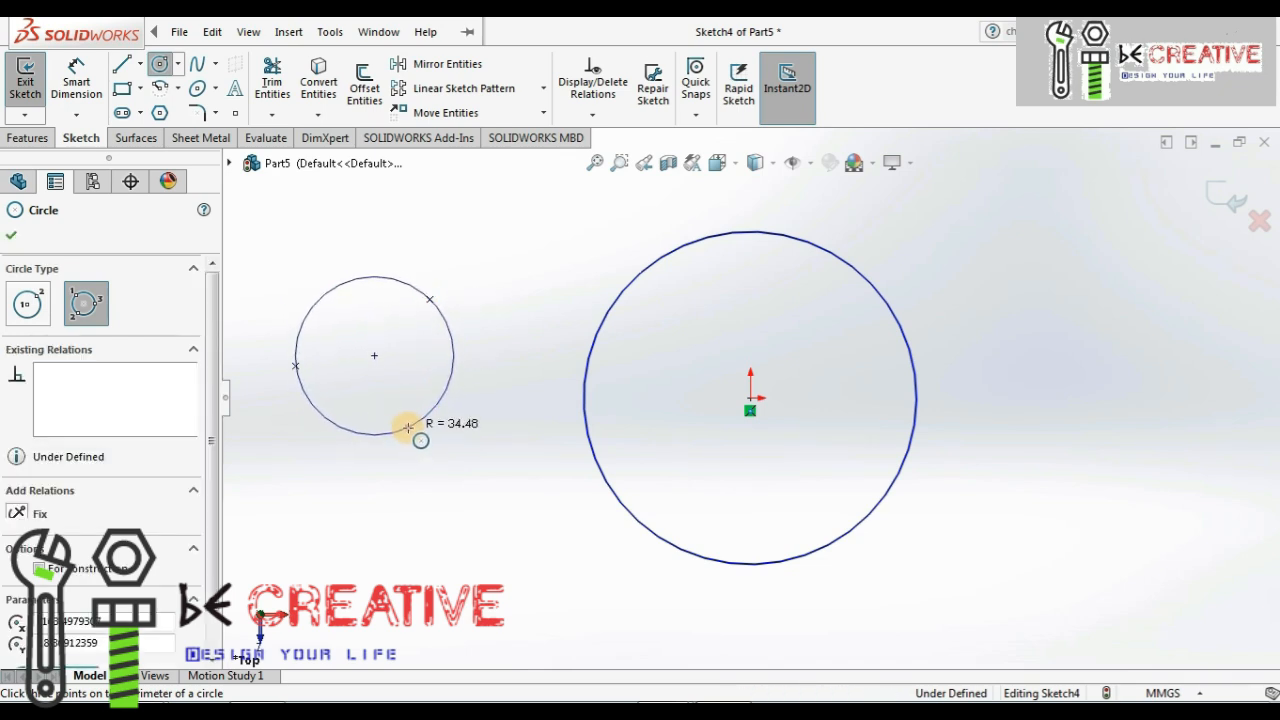
{"action": "left_click", "coordinate": [12, 240]}
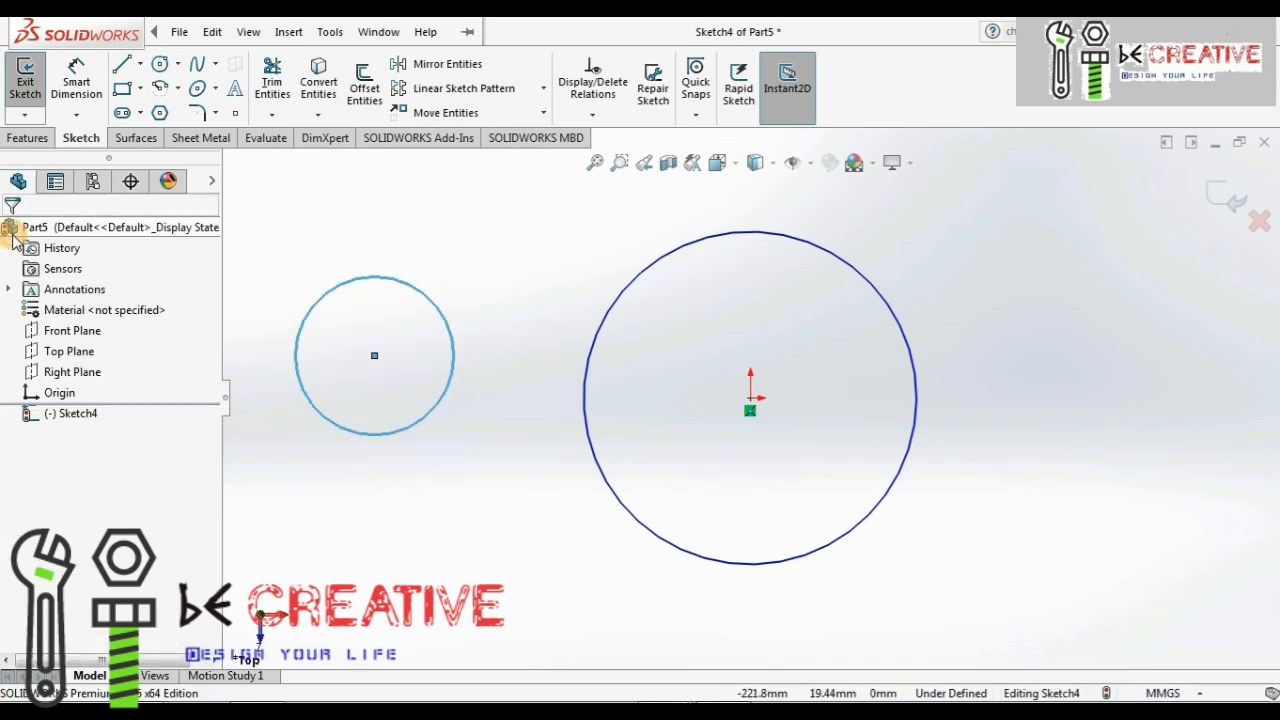
- Sketch a Centerpoint Arc beside the large circle, on the side away from the small circle, dismissing the unsaved-document notification
{"action": "left_click", "coordinate": [176, 90]}
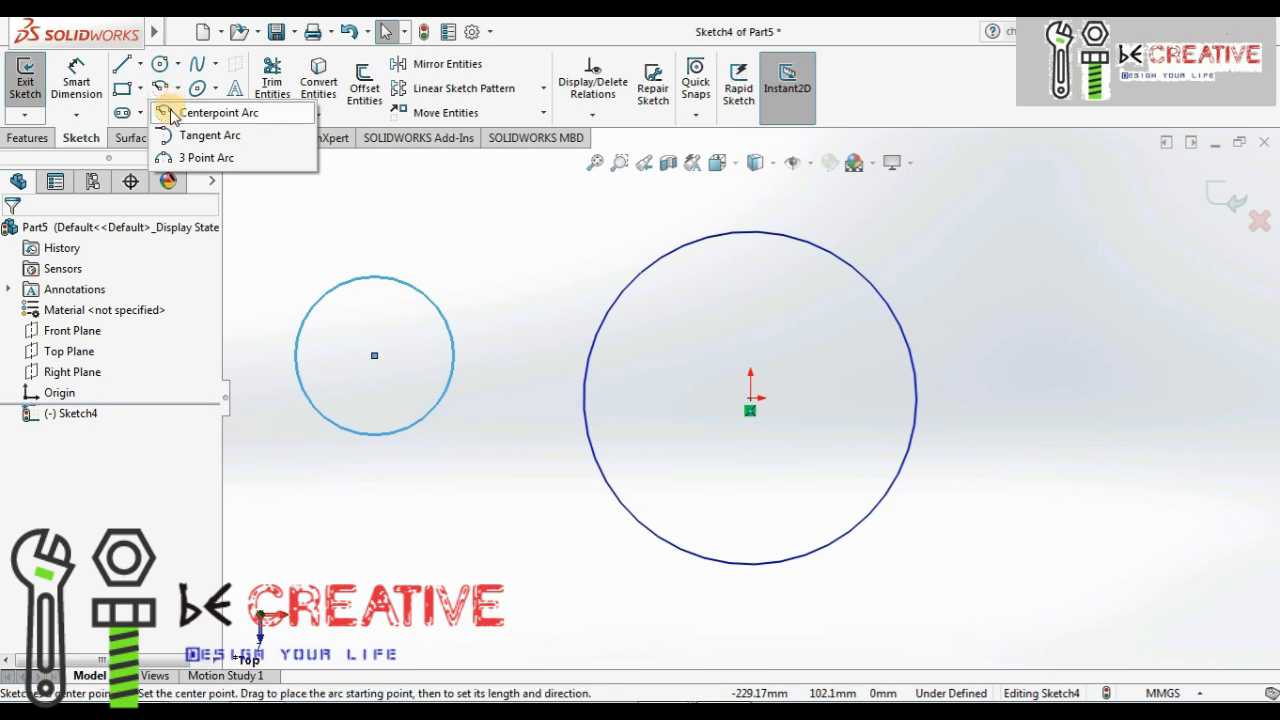
{"action": "left_click", "coordinate": [210, 113]}
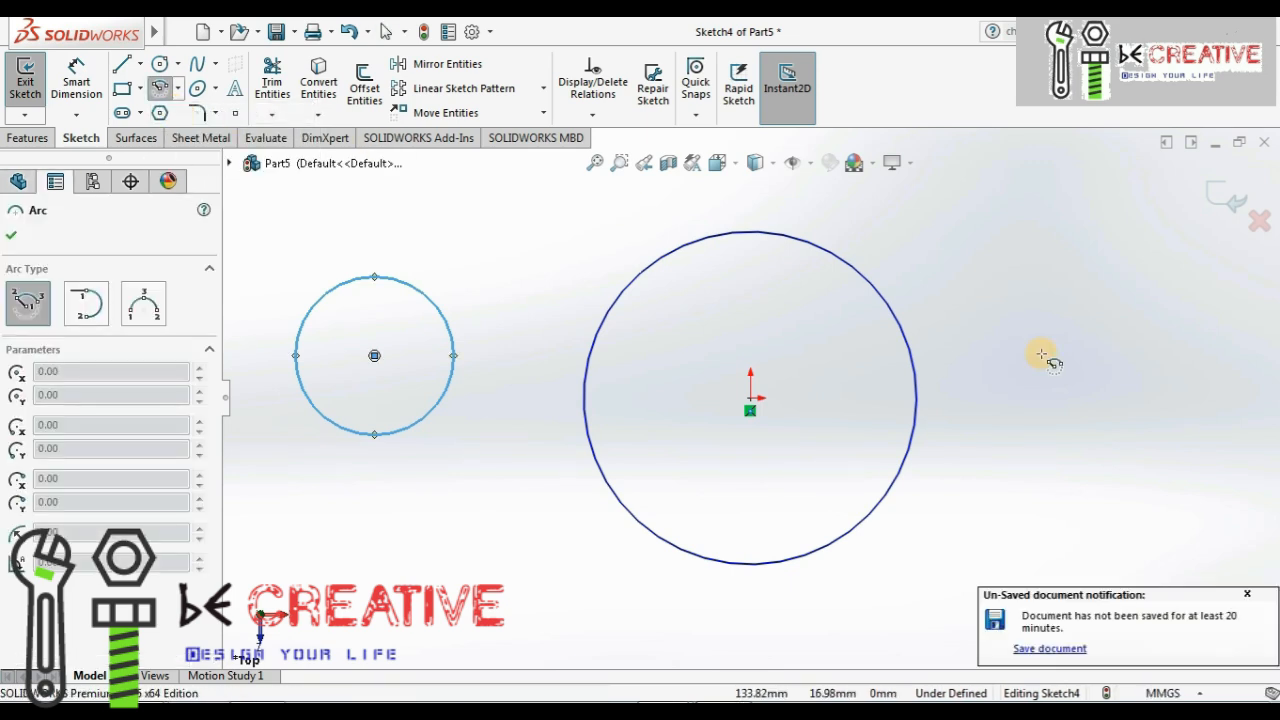
{"action": "left_click", "coordinate": [1247, 595]}
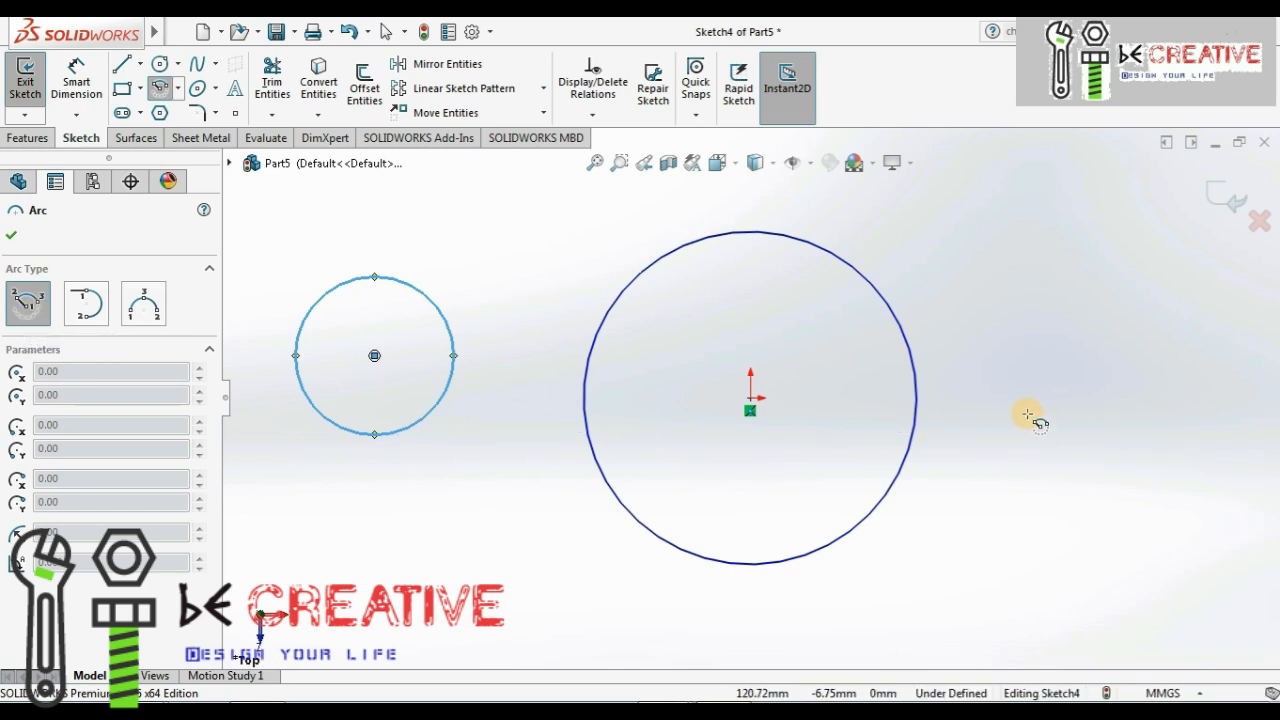
{"action": "left_click", "coordinate": [1147, 414]}
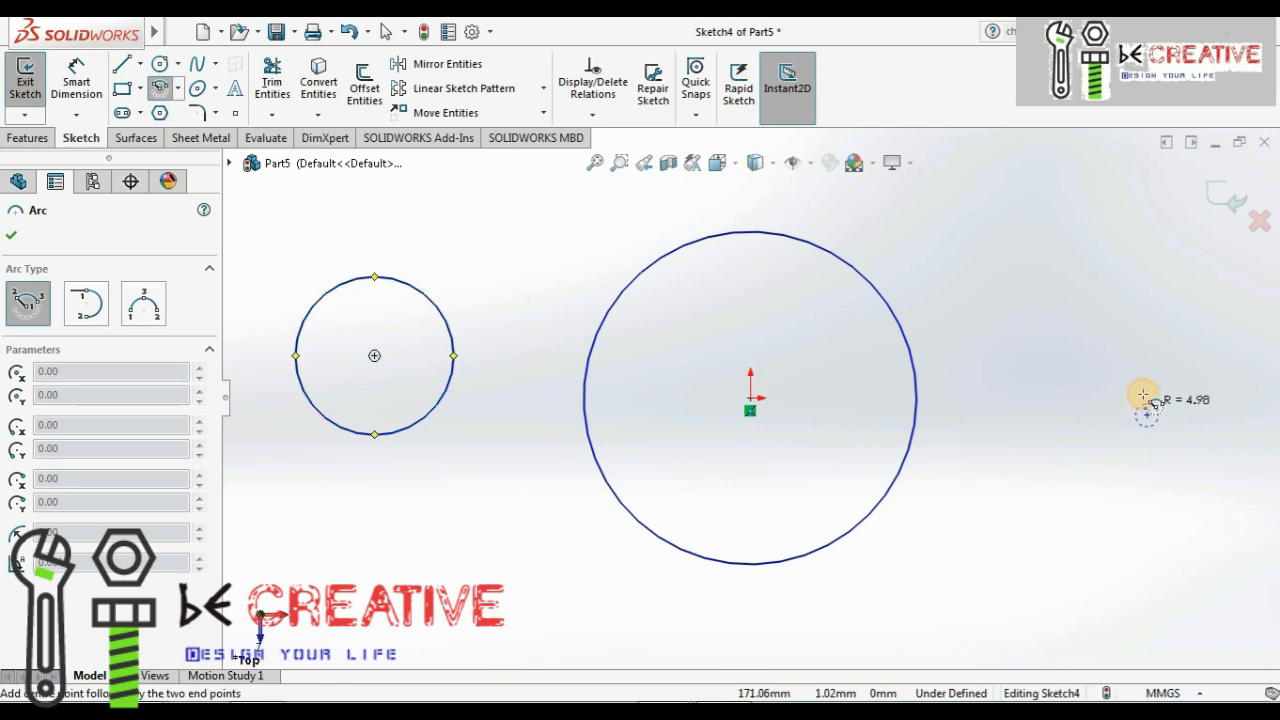
{"action": "left_click", "coordinate": [1033, 320]}
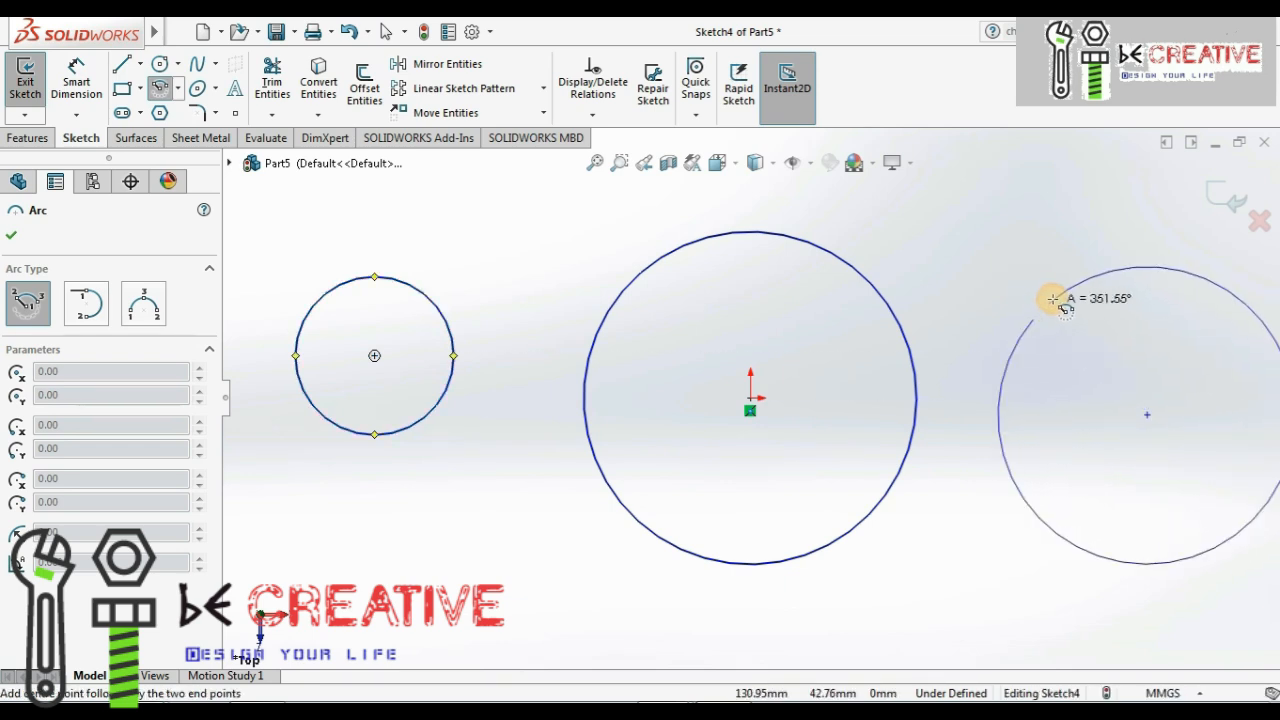
{"action": "left_click", "coordinate": [1168, 283]}
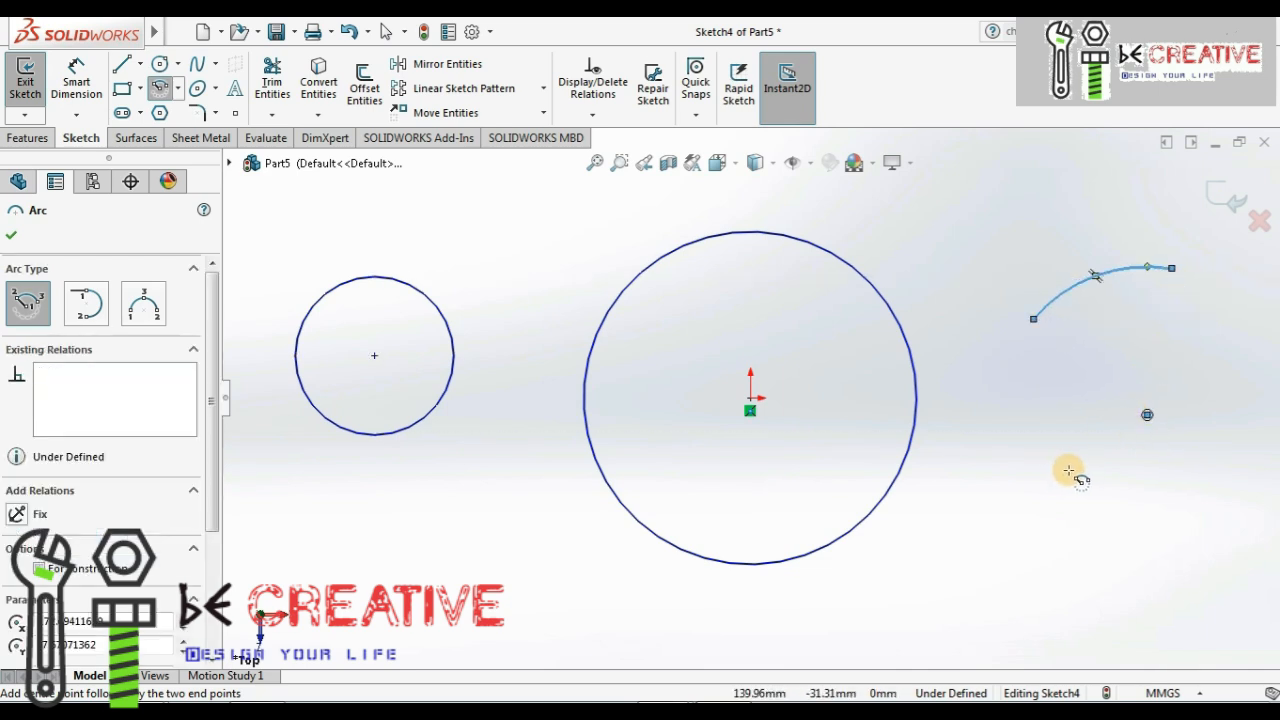
- Sketch a tangent arc from the centerpoint arc's lower end to the large circle, and continue it with a second arc curling inside the circle
{"action": "left_click", "coordinate": [86, 304]}
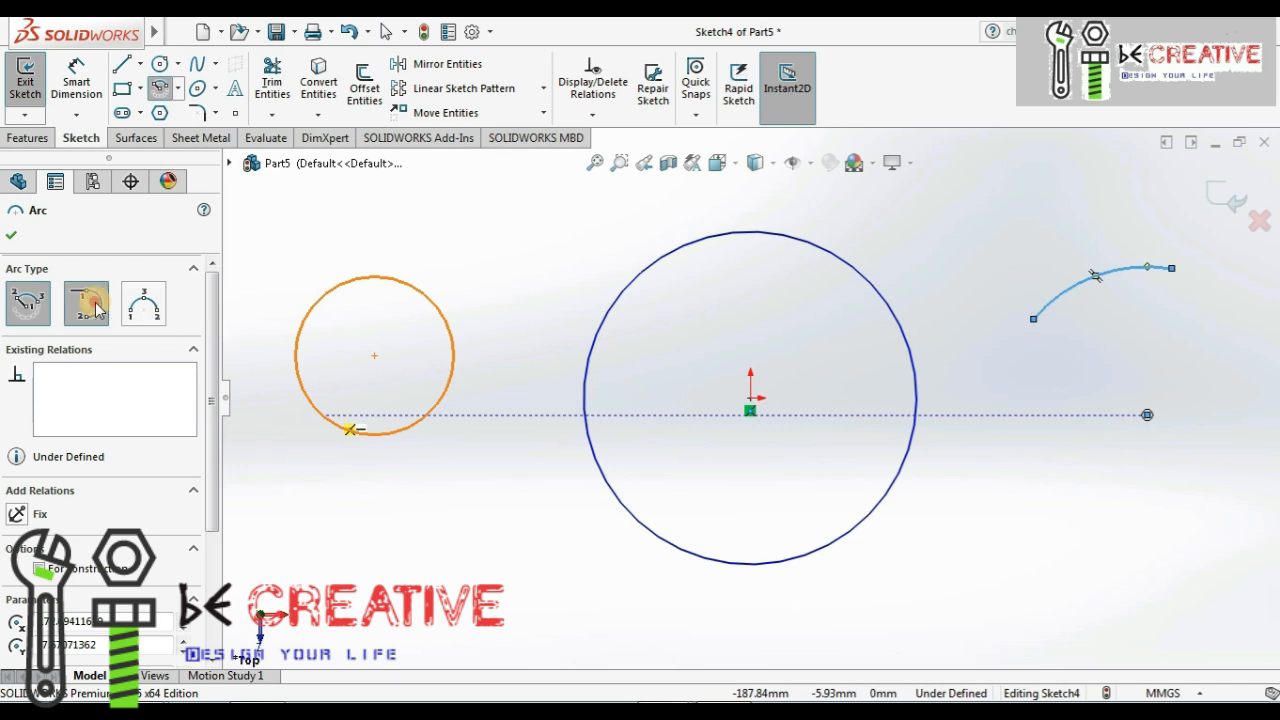
{"action": "left_click", "coordinate": [1033, 319]}
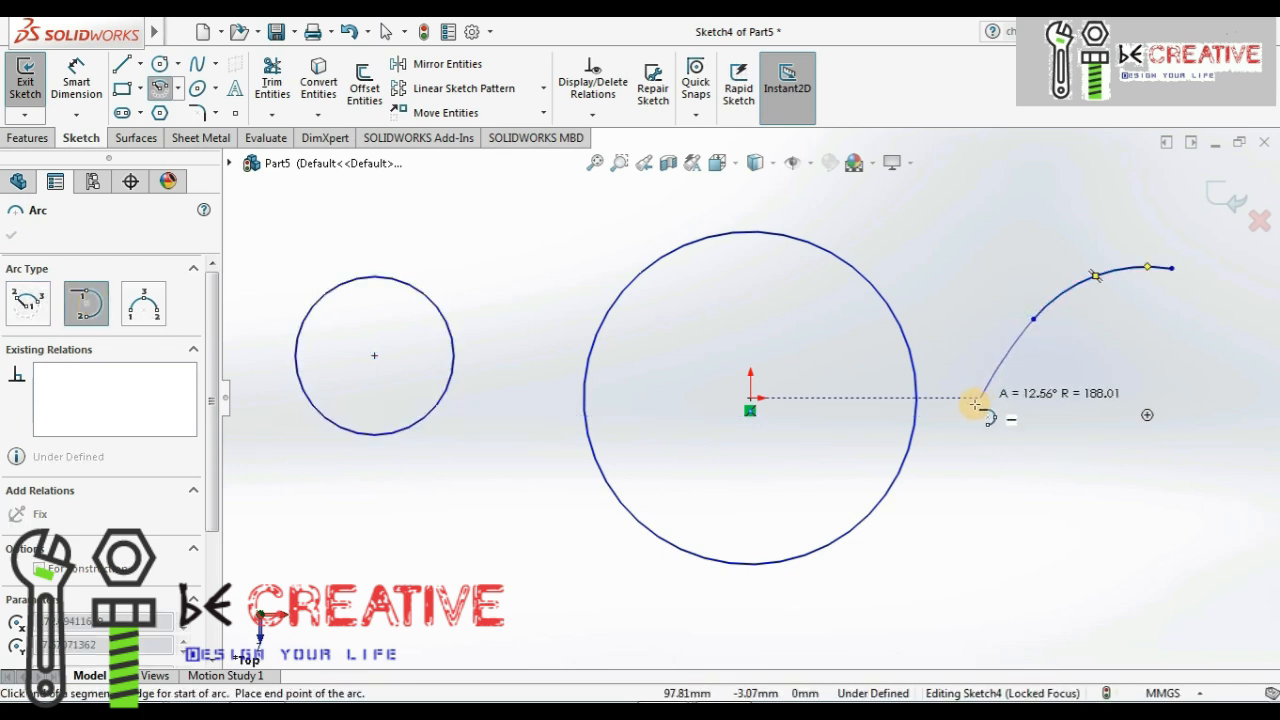
{"action": "left_click", "coordinate": [910, 355]}
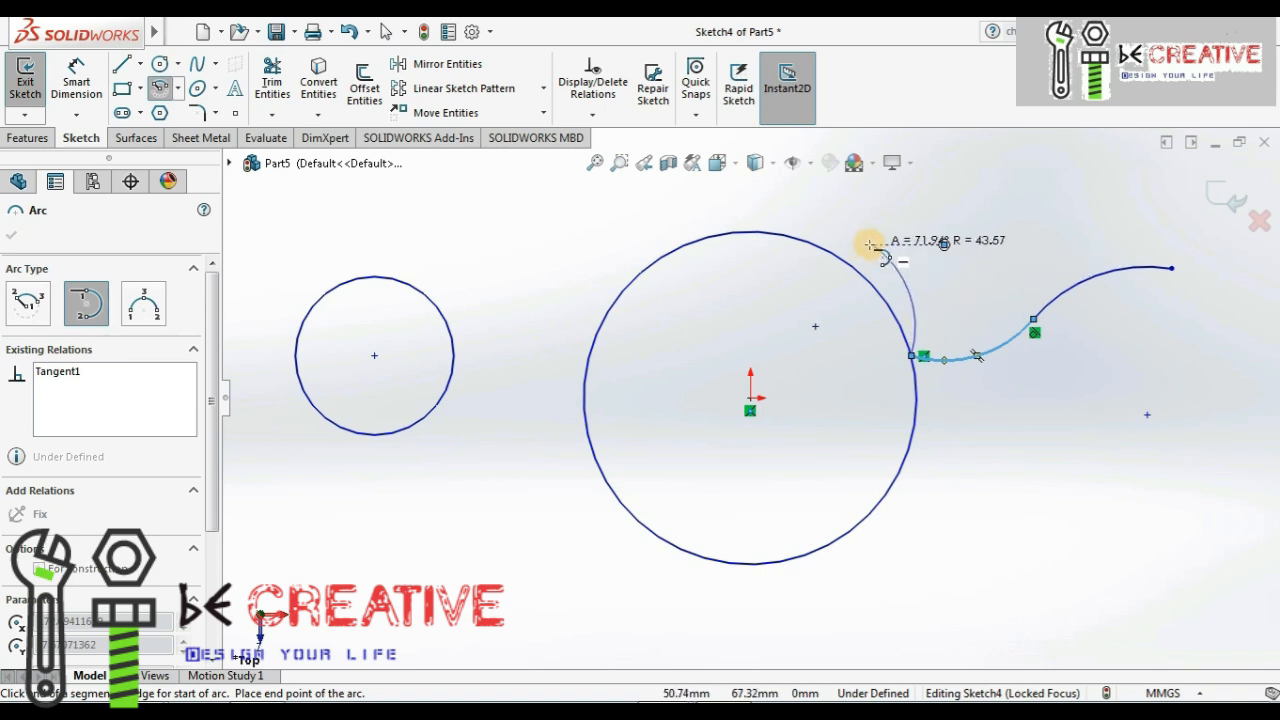
{"action": "left_click", "coordinate": [810, 368]}
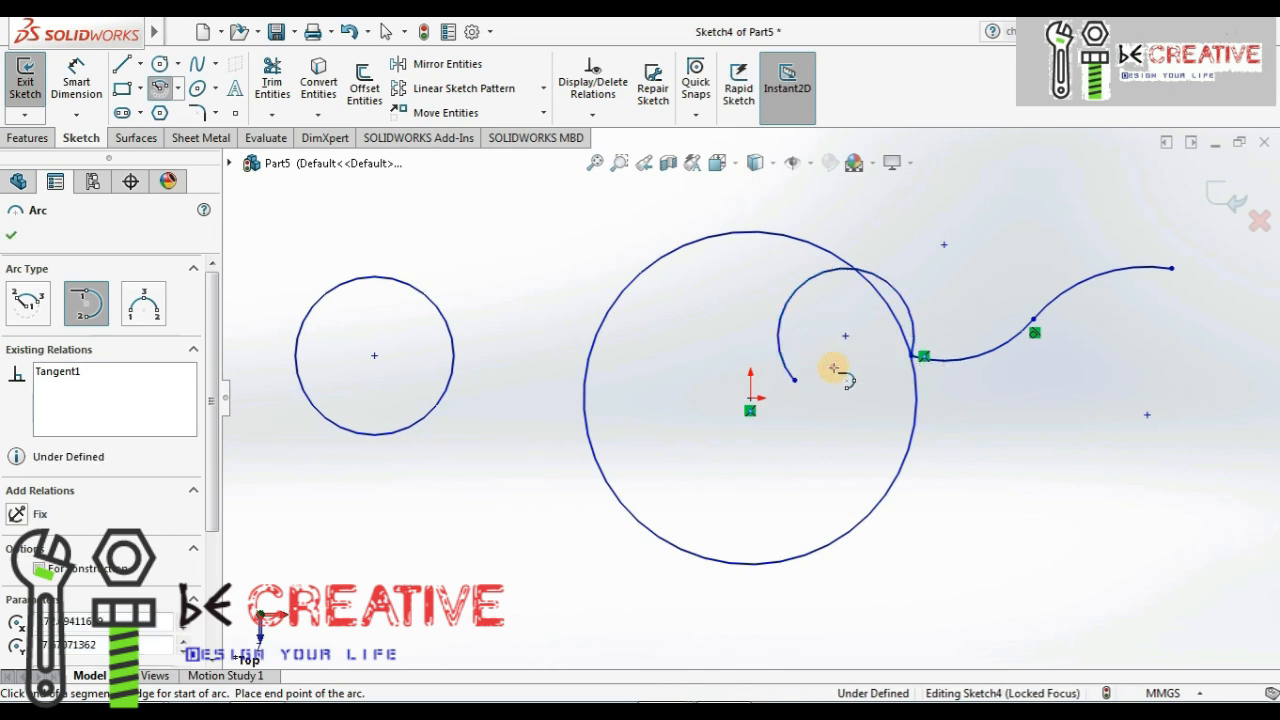
- Sketch a 3 Point Arc between the small circle and the large circle with a radius of about 35 mm, and finish the arc command
{"action": "left_click", "coordinate": [153, 318]}
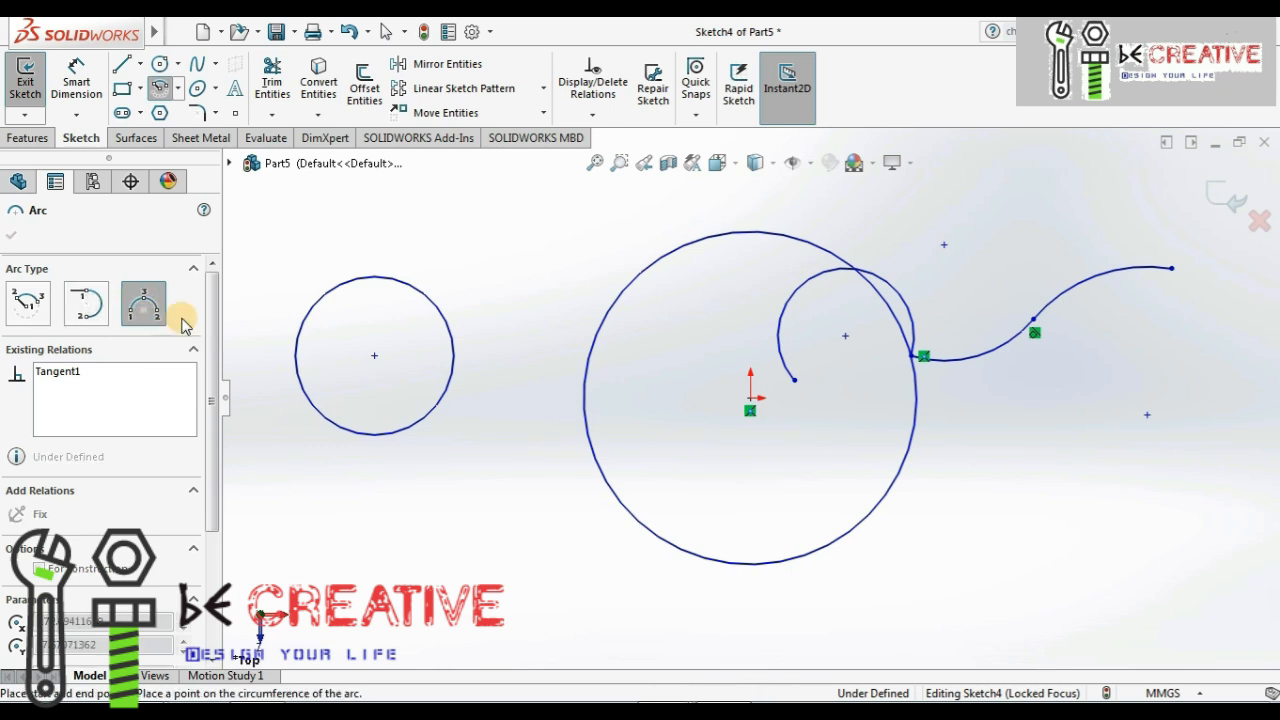
{"action": "left_click", "coordinate": [448, 327]}
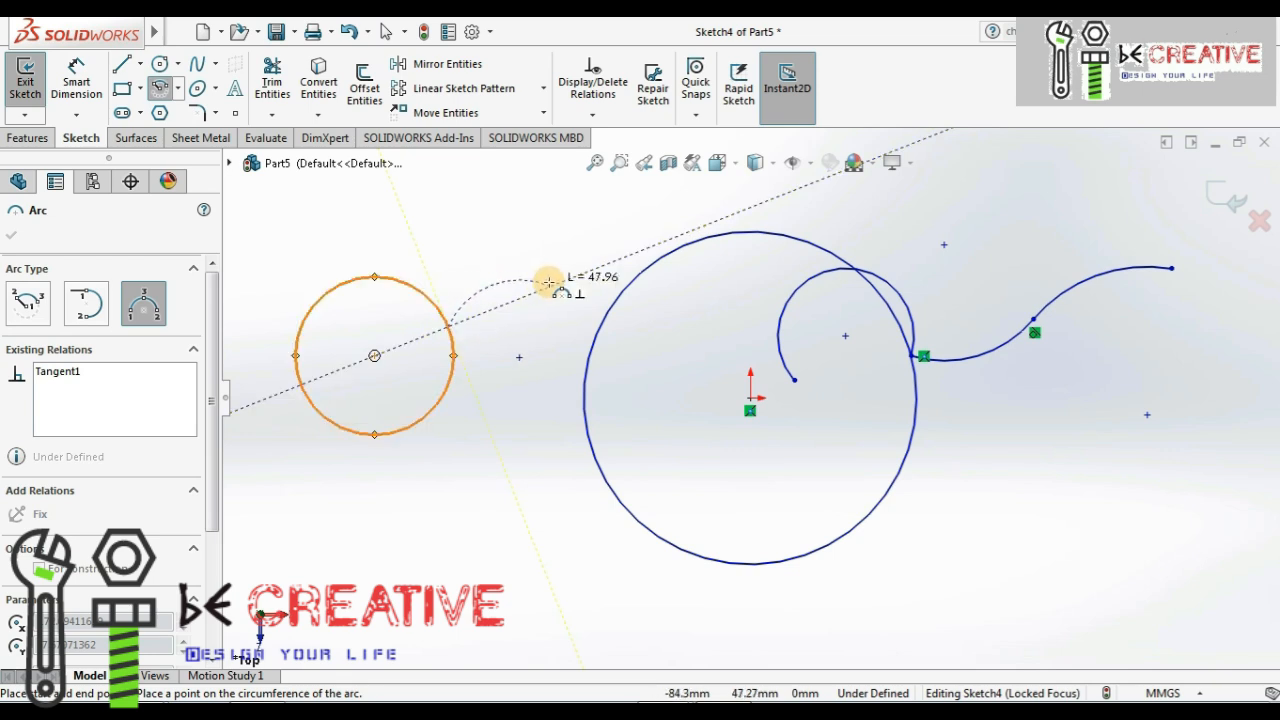
{"action": "left_click", "coordinate": [594, 328]}
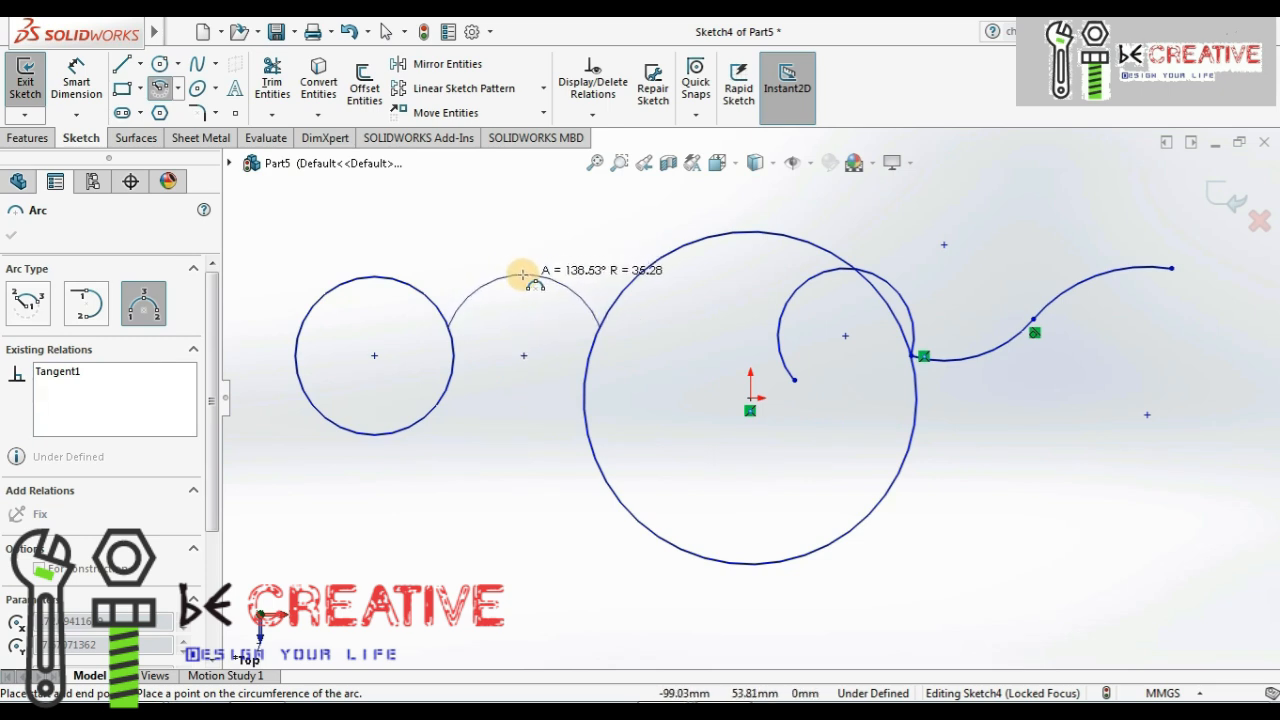
{"action": "left_click", "coordinate": [522, 273]}
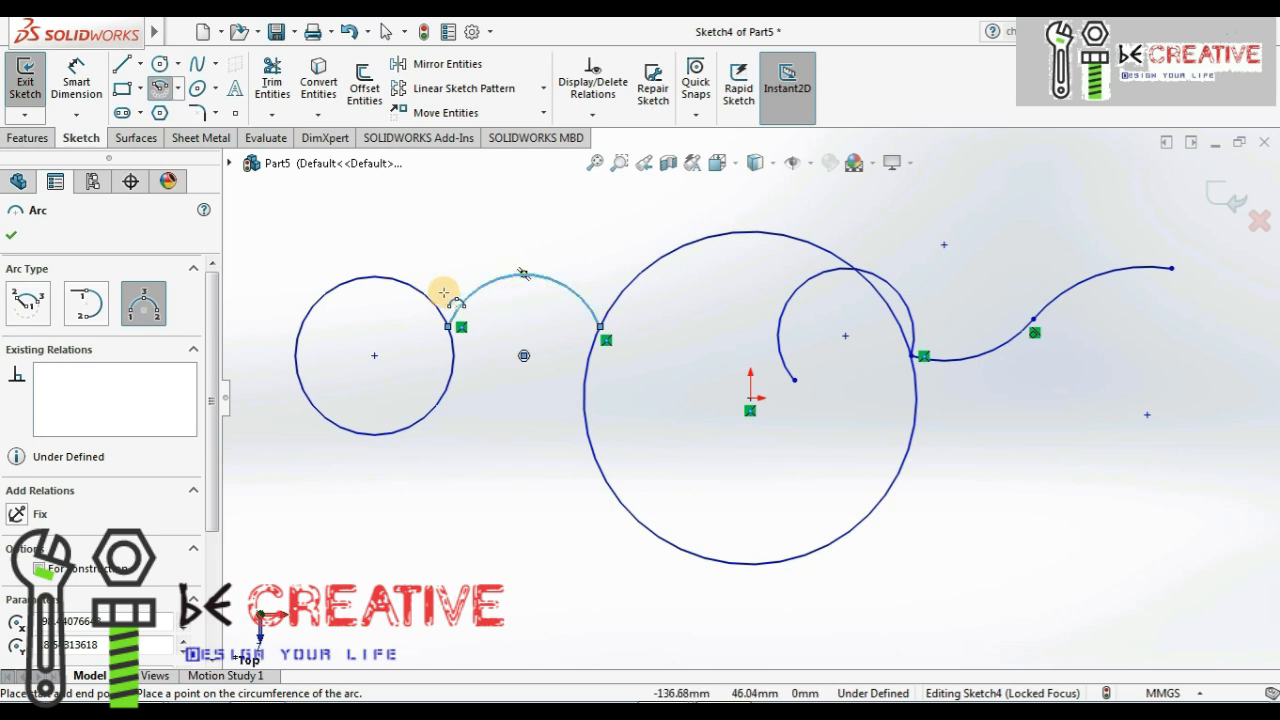
{"action": "left_click", "coordinate": [13, 237]}
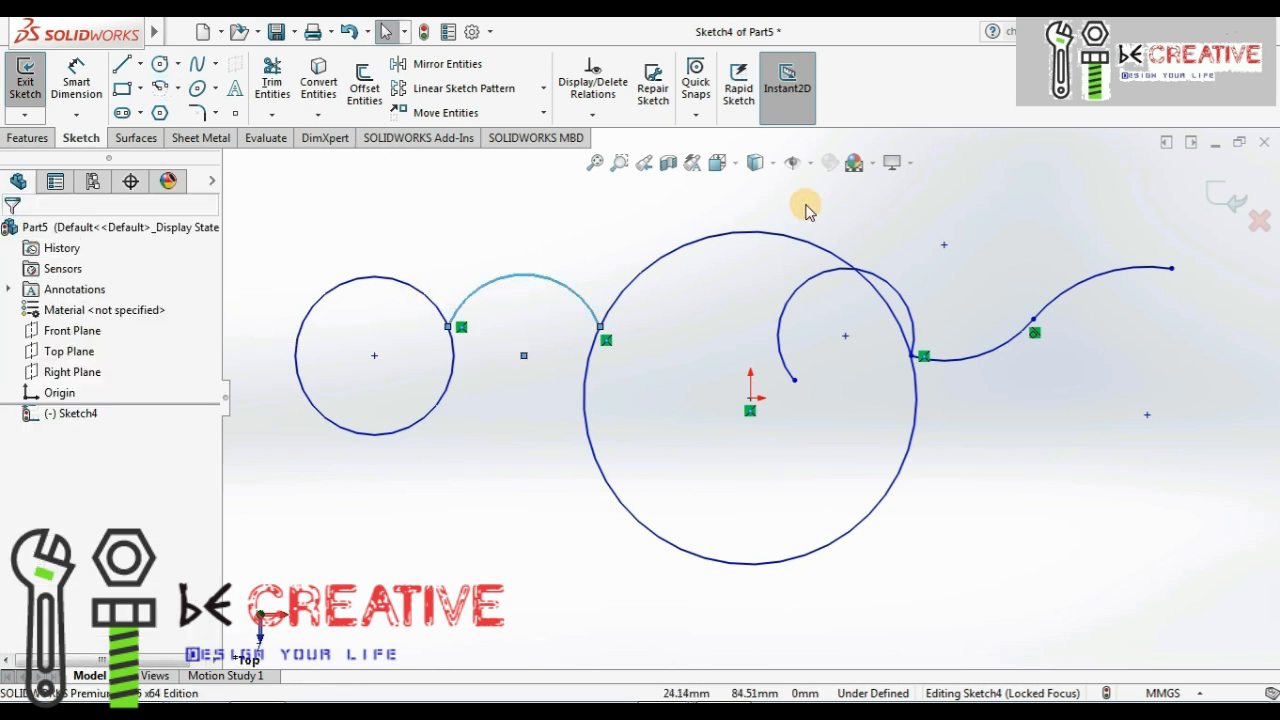
- Sketch a horizontal Straight Slot above the small circle, about 60 mm long between its arc centres
{"action": "left_click", "coordinate": [595, 162]}
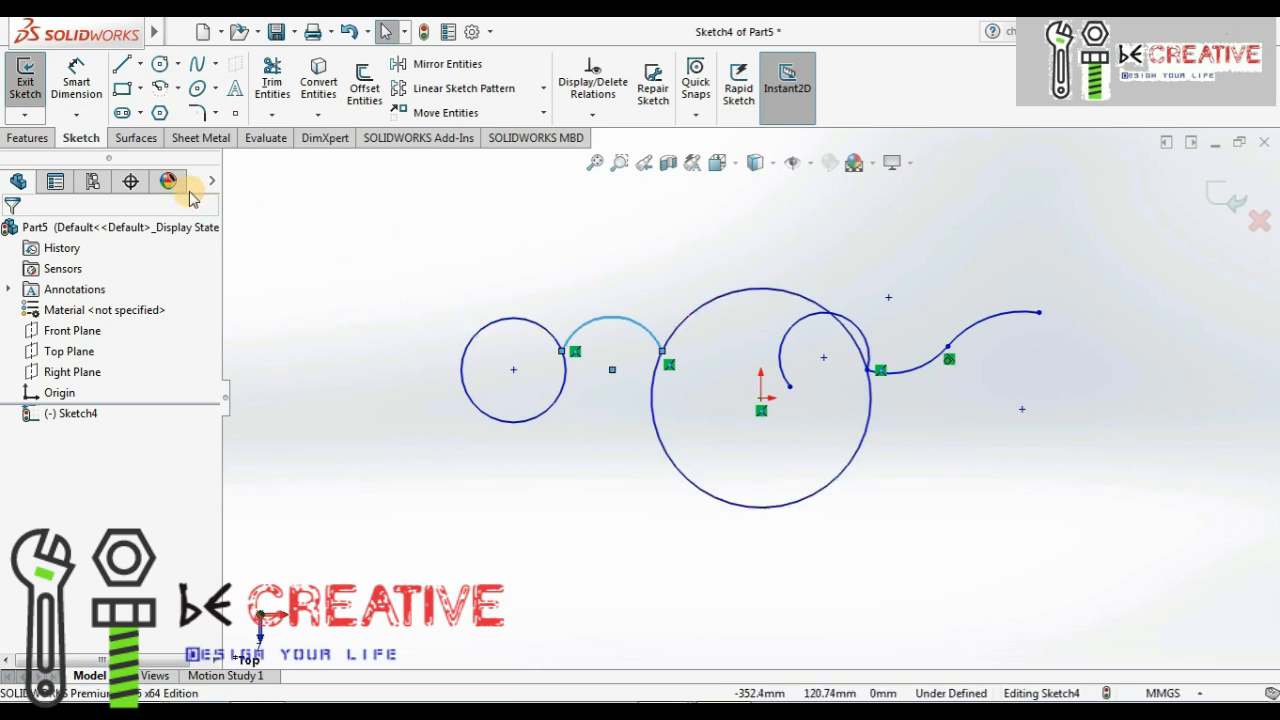
{"action": "left_click", "coordinate": [123, 114]}
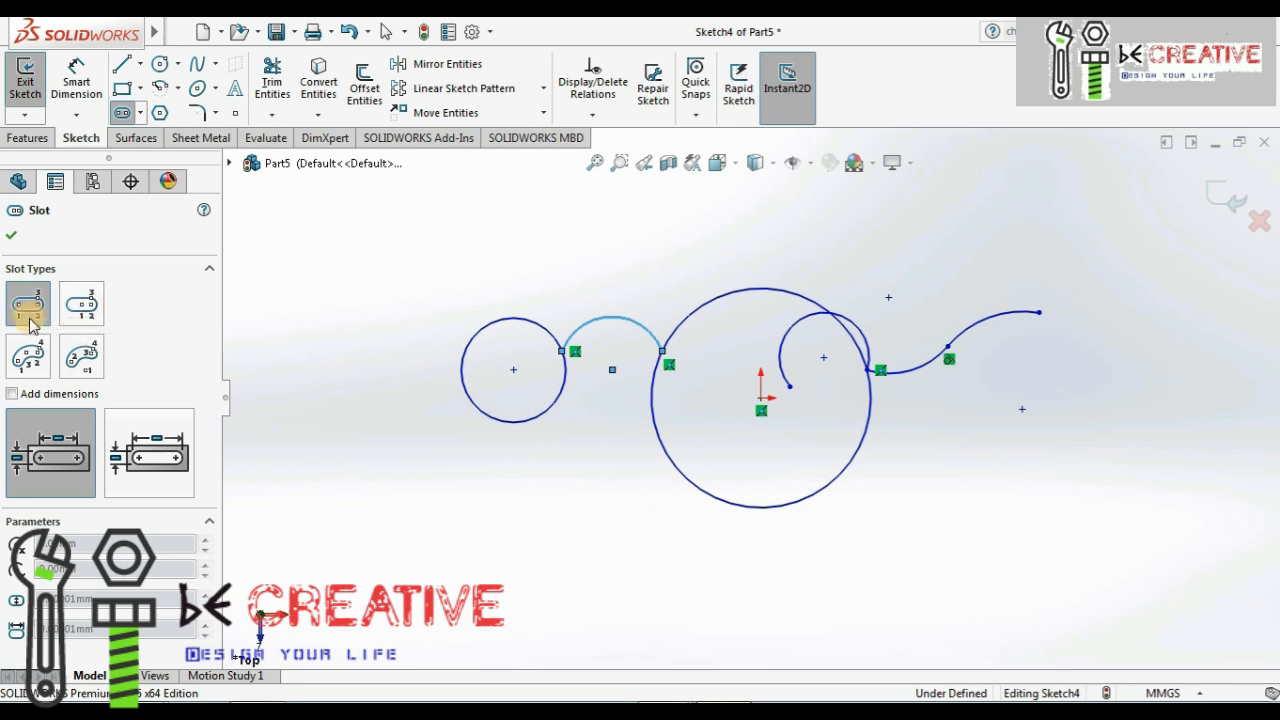
{"action": "left_click", "coordinate": [377, 256]}
{"action": "left_click", "coordinate": [466, 255]}
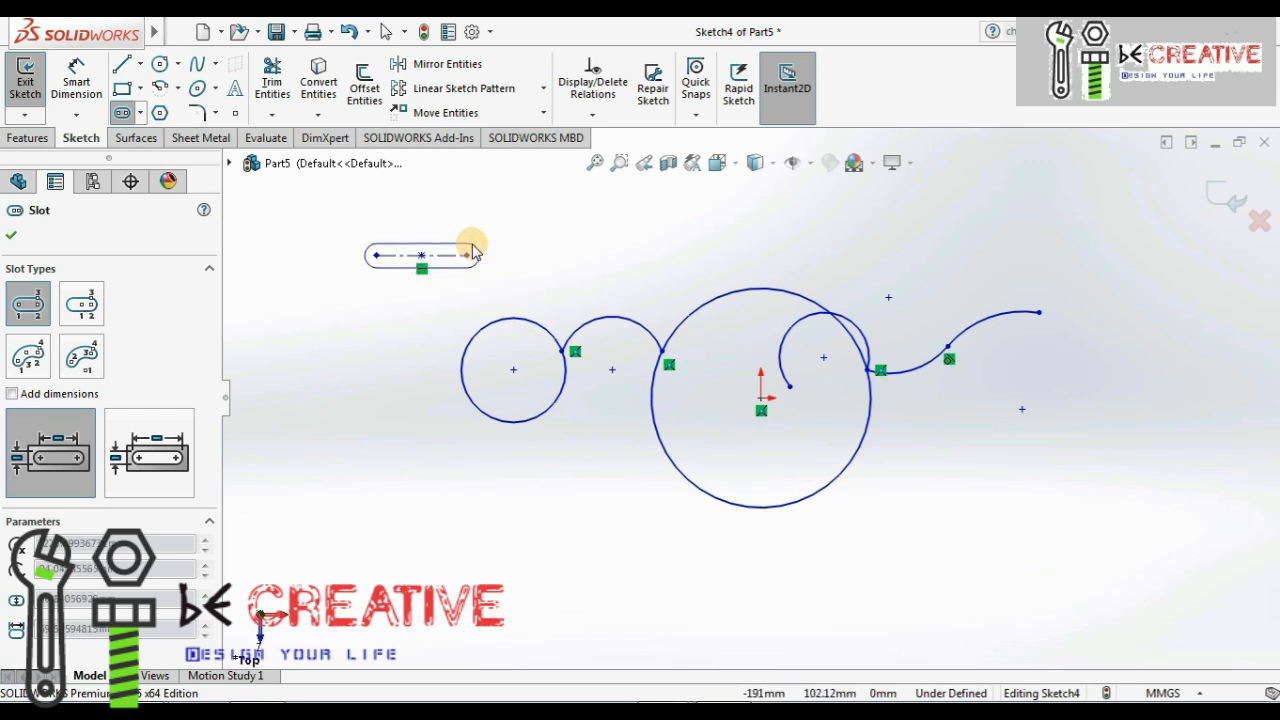
{"action": "left_click", "coordinate": [472, 251]}
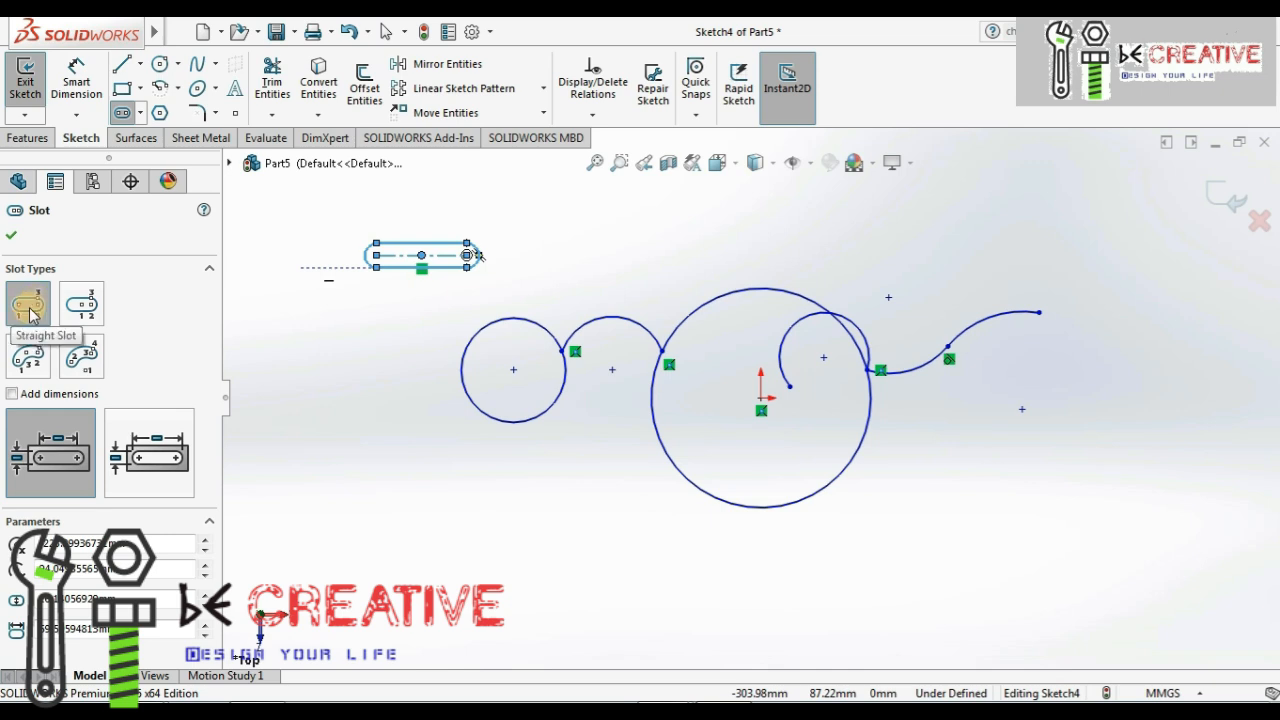
- Sketch a horizontal Centerpoint Straight Slot above the connecting arc, about 52 mm between its arc centres and 26 mm wide
{"action": "left_click", "coordinate": [81, 304]}
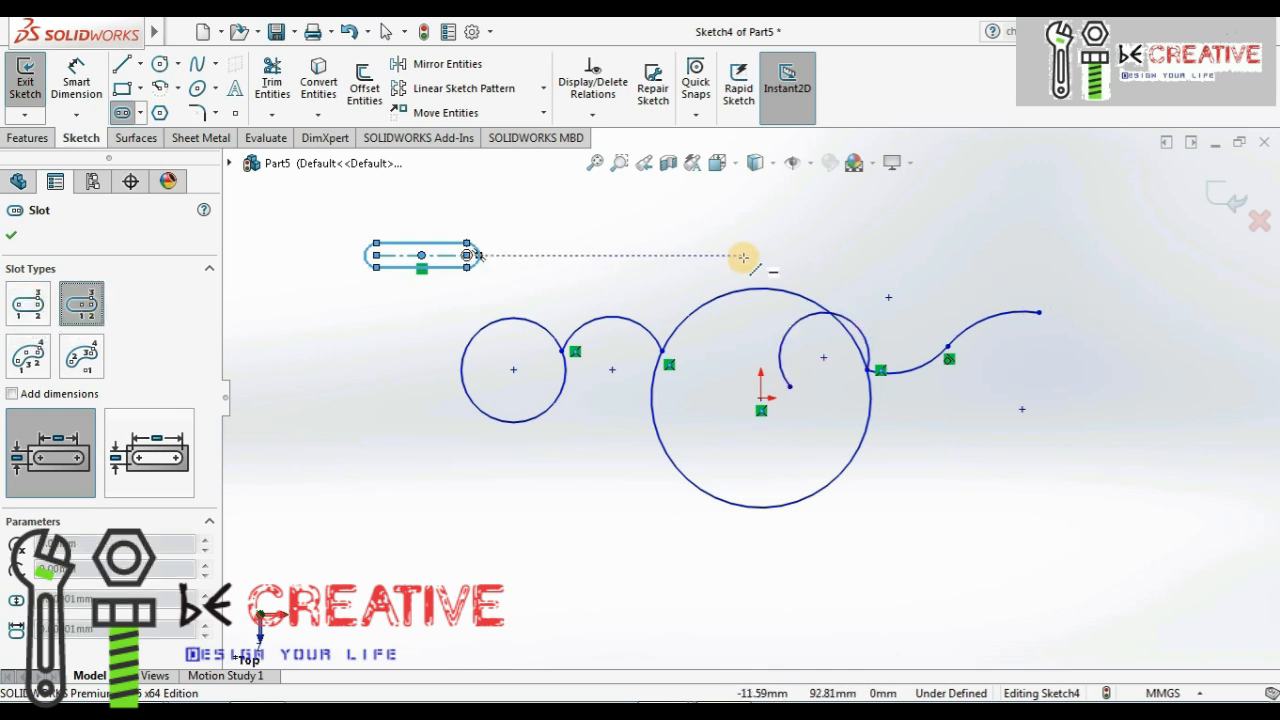
{"action": "left_click", "coordinate": [647, 233]}
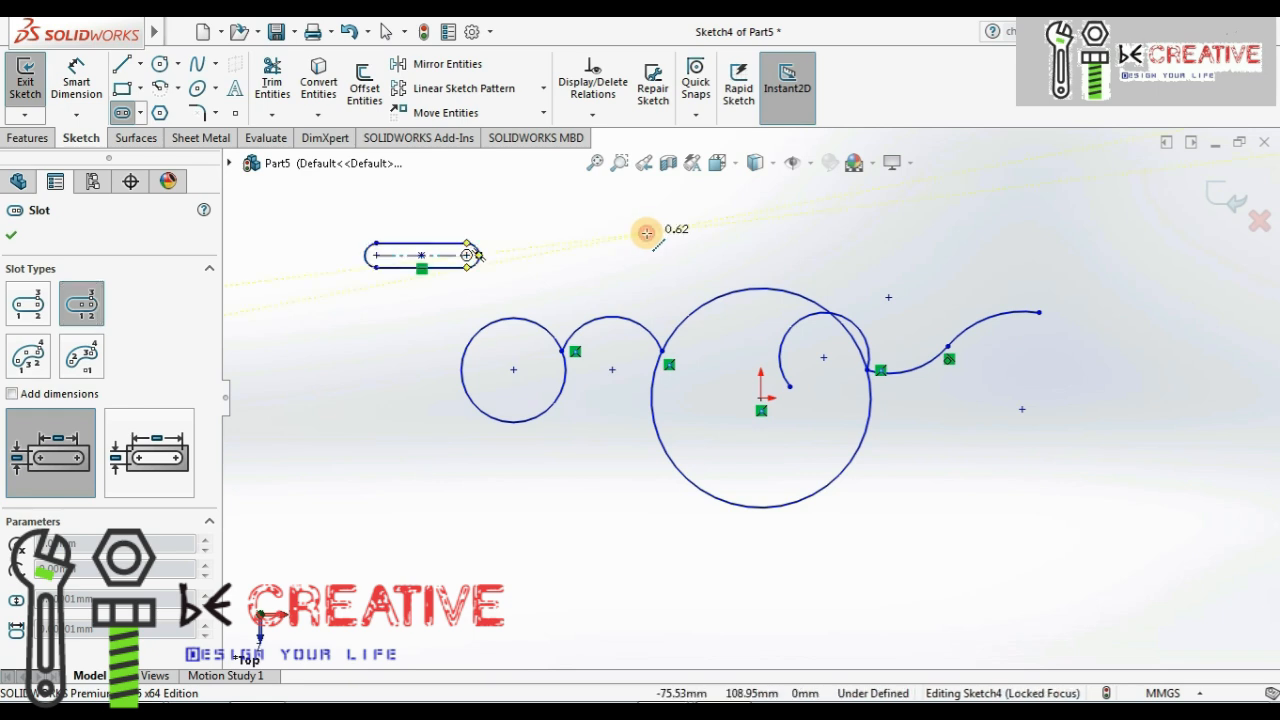
{"action": "left_click", "coordinate": [687, 232]}
{"action": "left_click", "coordinate": [688, 214]}
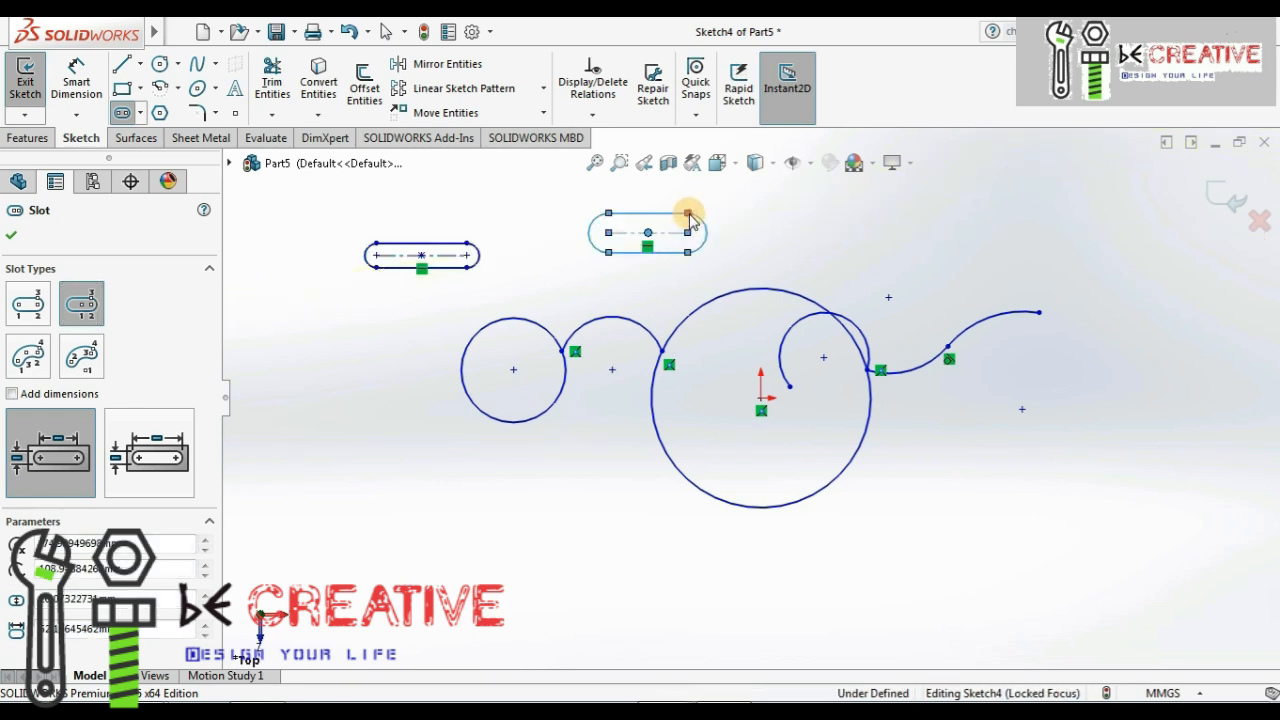
{"action": "left_click", "coordinate": [28, 355]}
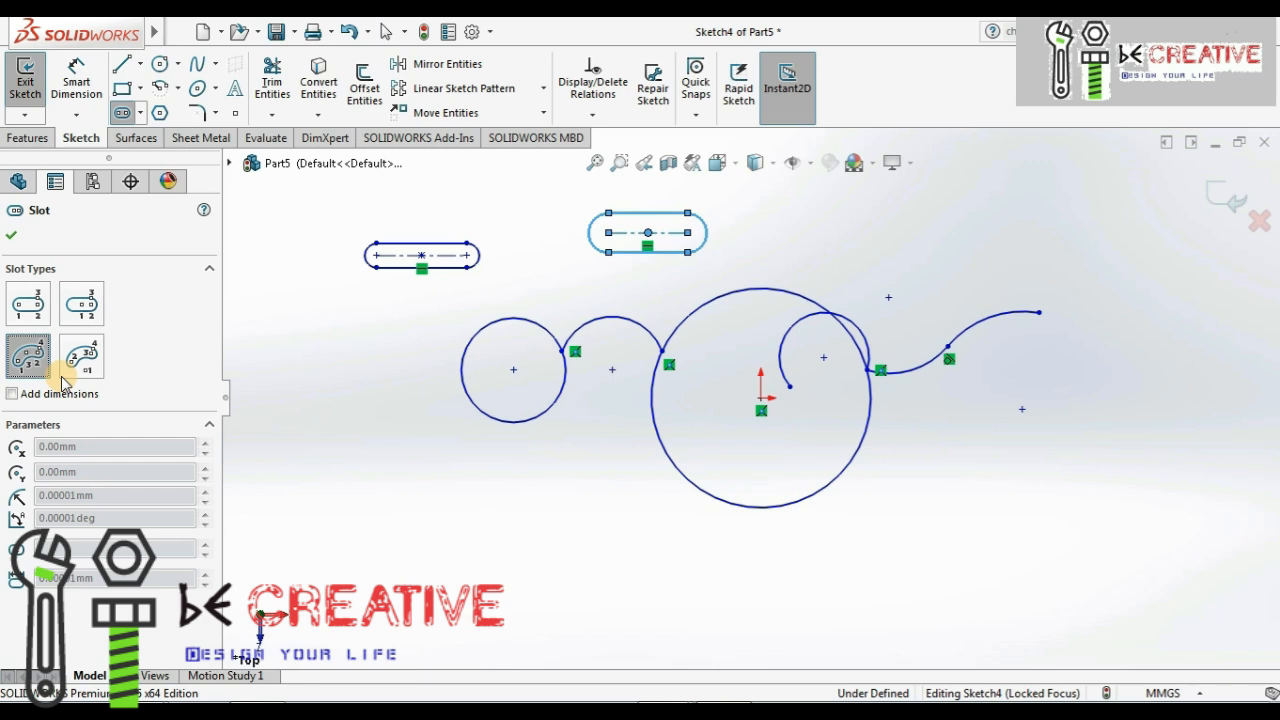
{"action": "left_click", "coordinate": [688, 232]}
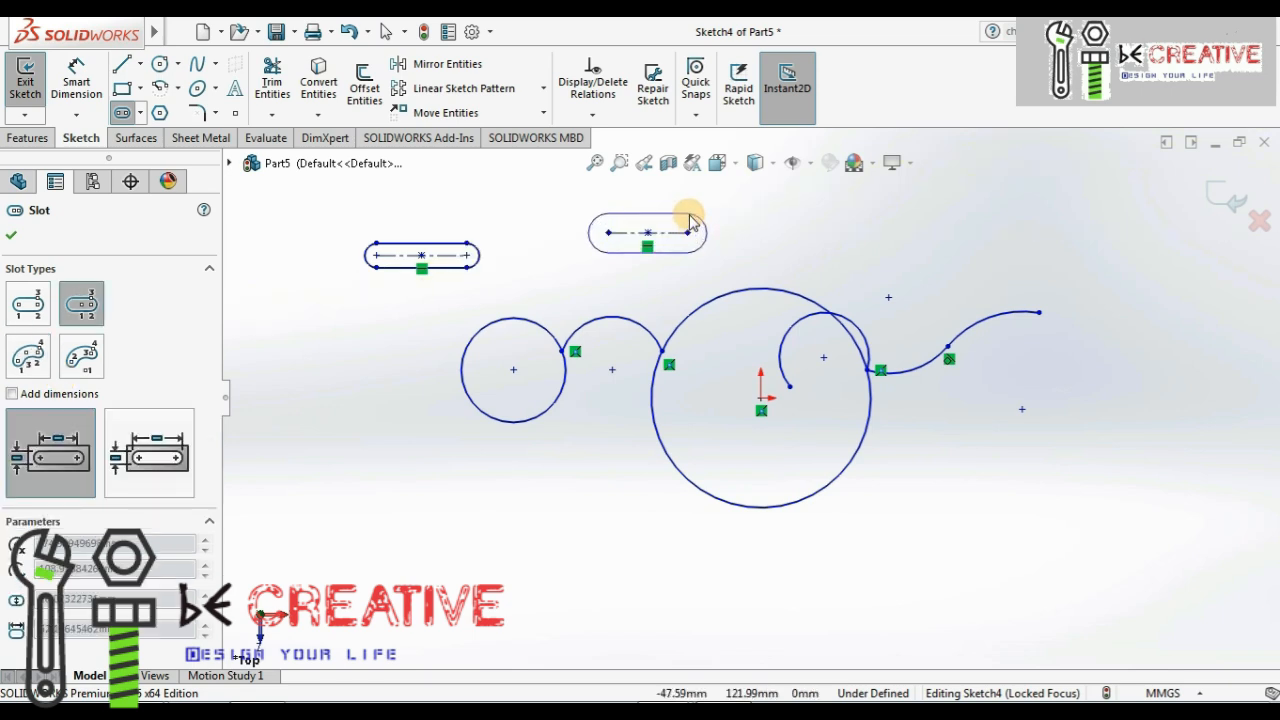
{"action": "left_click", "coordinate": [688, 213]}
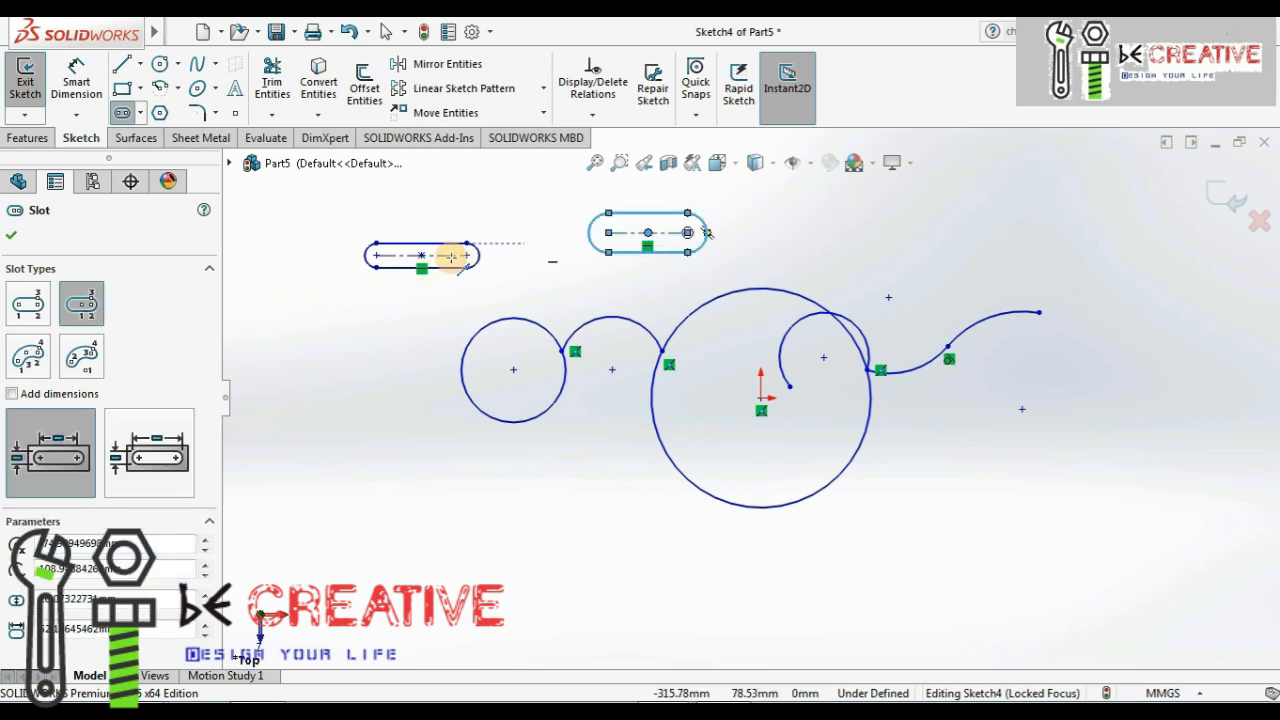
- Sketch a 3 Point Arc Slot below the small circle with a radius of about 32 mm and an arc angle of about 194°
{"action": "left_click", "coordinate": [33, 362]}
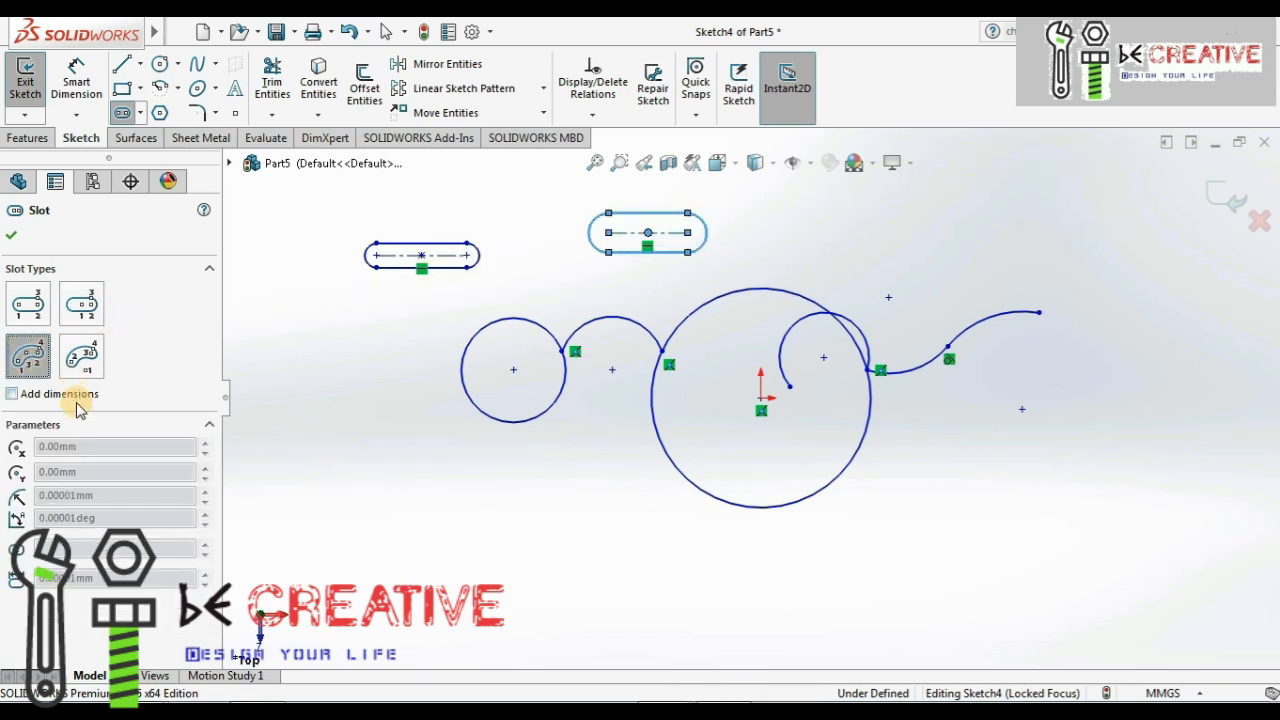
{"action": "left_click", "coordinate": [485, 601]}
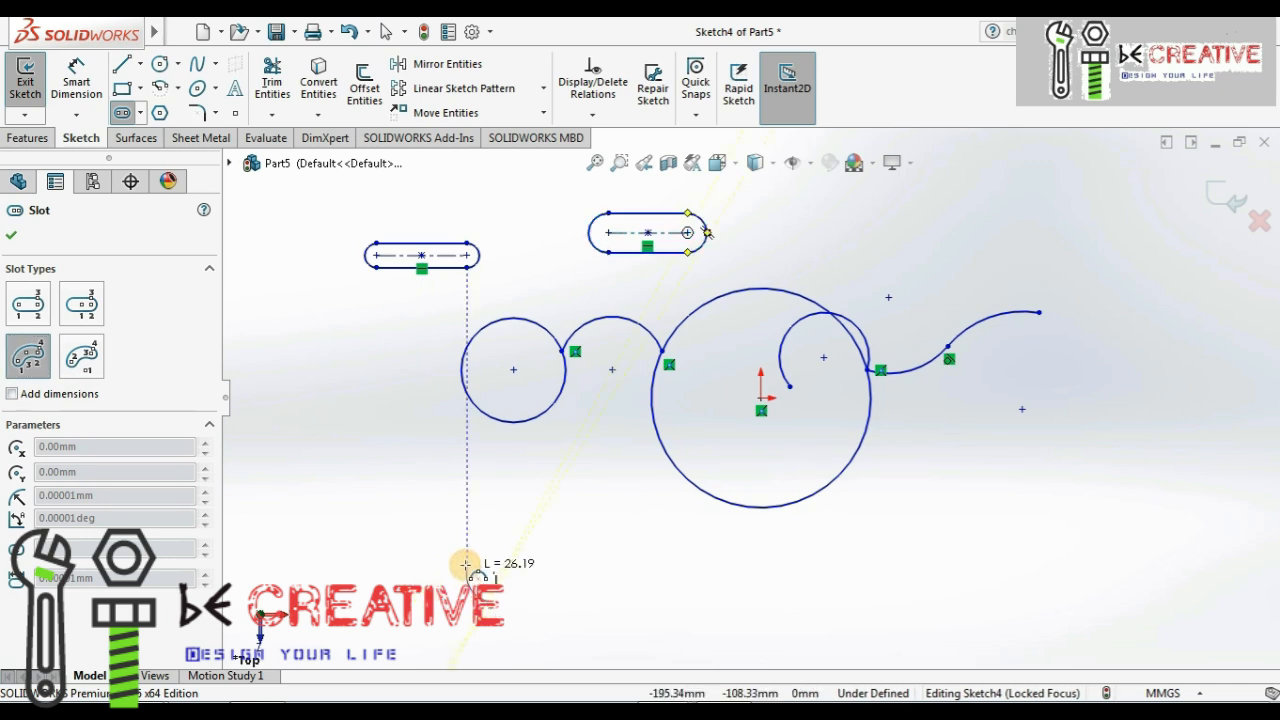
{"action": "left_click", "coordinate": [541, 527]}
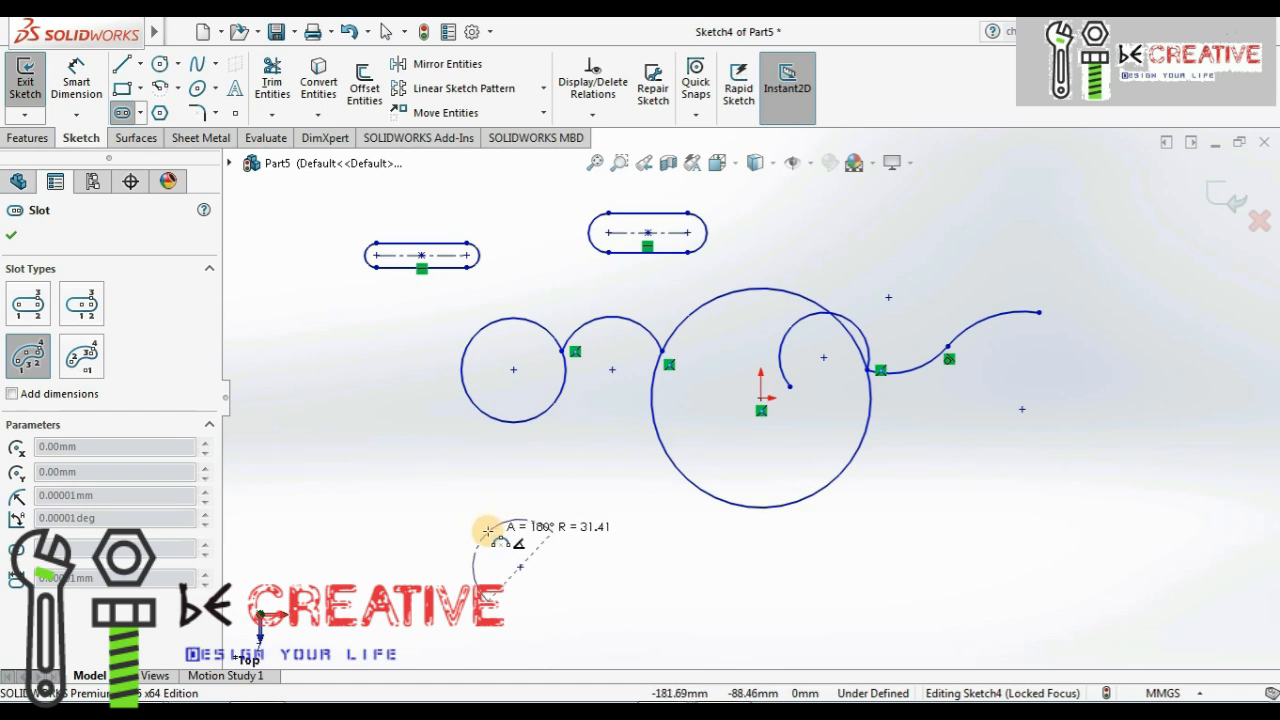
{"action": "left_click", "coordinate": [476, 545]}
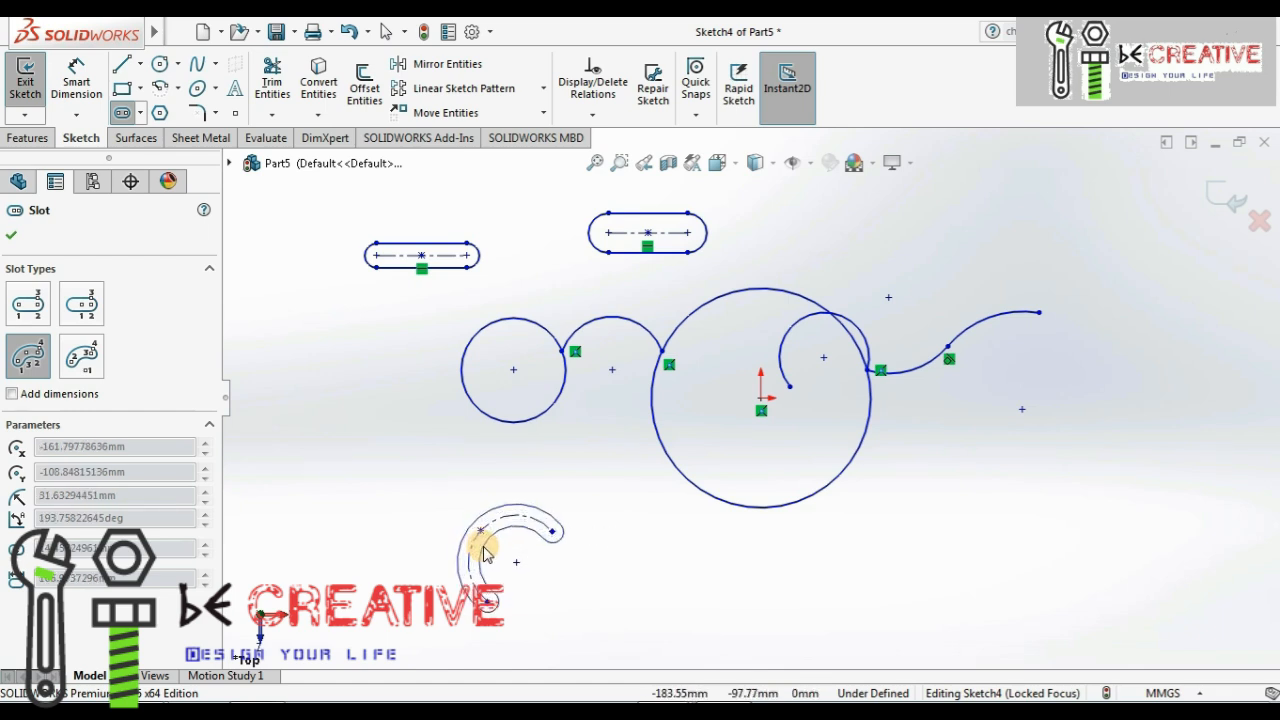
{"action": "left_click", "coordinate": [491, 545]}
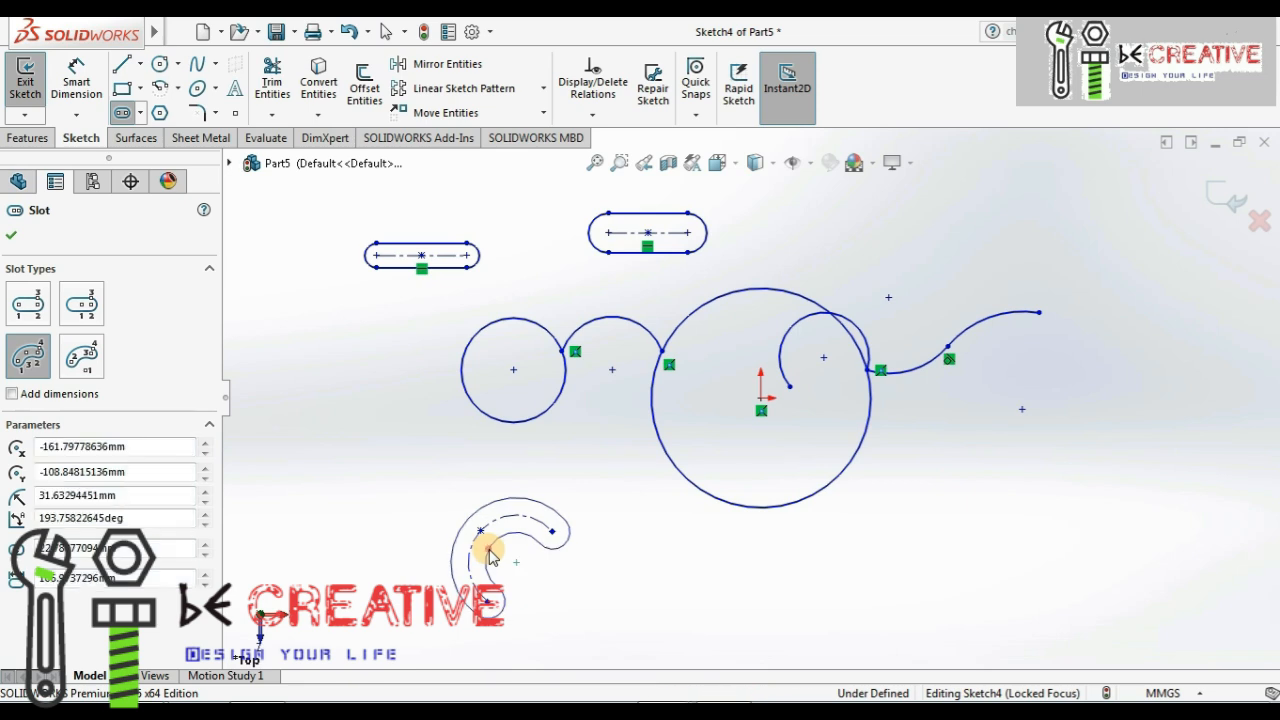
- Sketch a Centerpoint Arc Slot below the S-shaped arcs with a radius of about 49 mm and an angle of 90°, and finish the slot command
{"action": "left_click", "coordinate": [84, 360]}
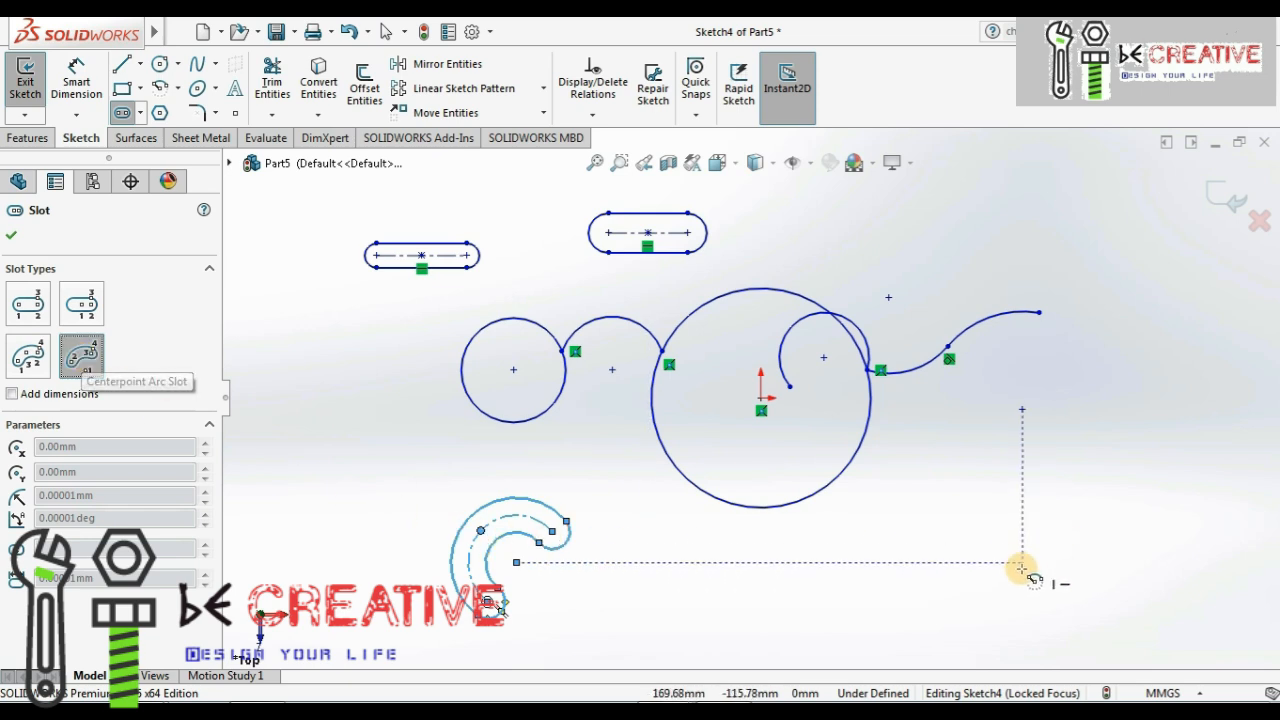
{"action": "left_click", "coordinate": [1093, 603]}
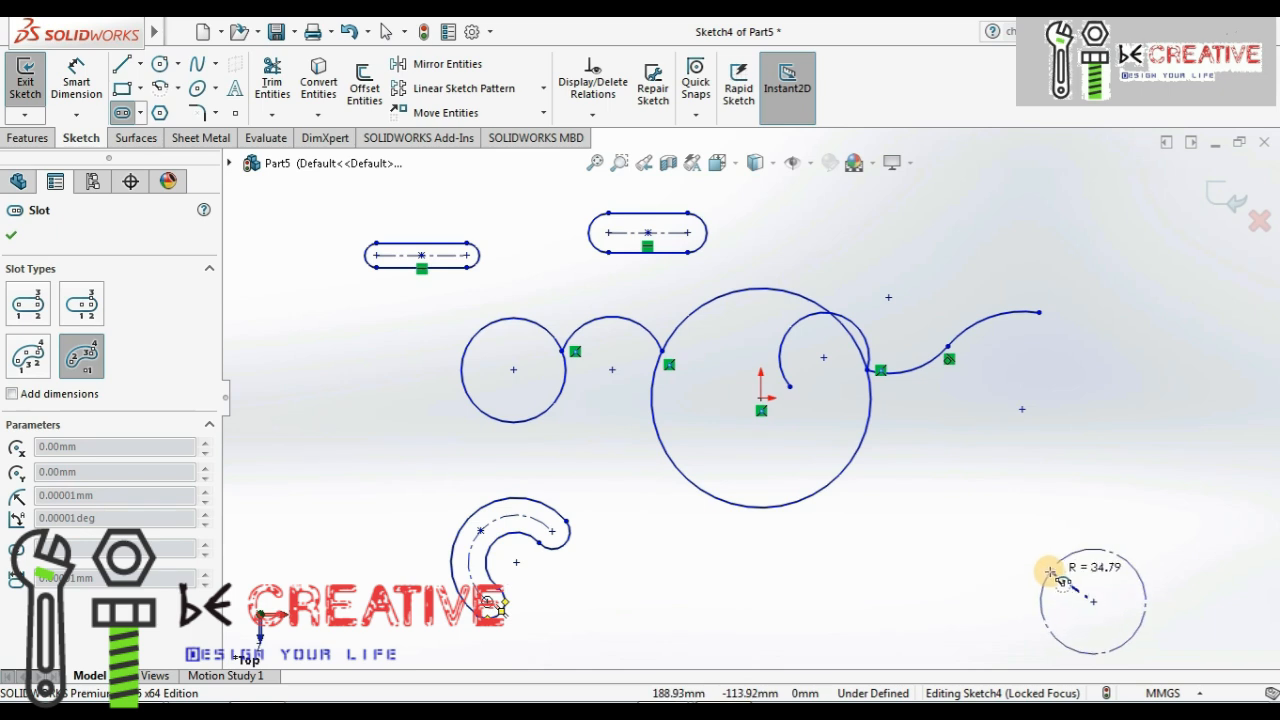
{"action": "left_click", "coordinate": [1018, 577]}
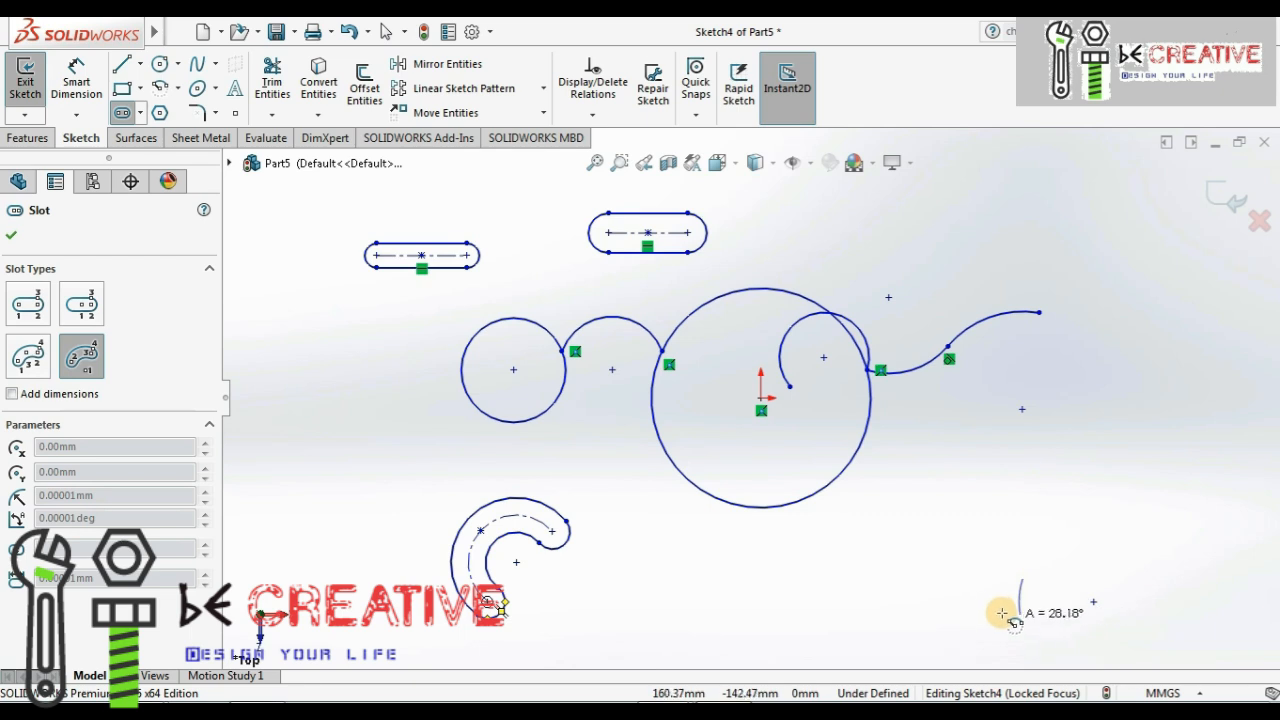
{"action": "left_click", "coordinate": [1113, 529]}
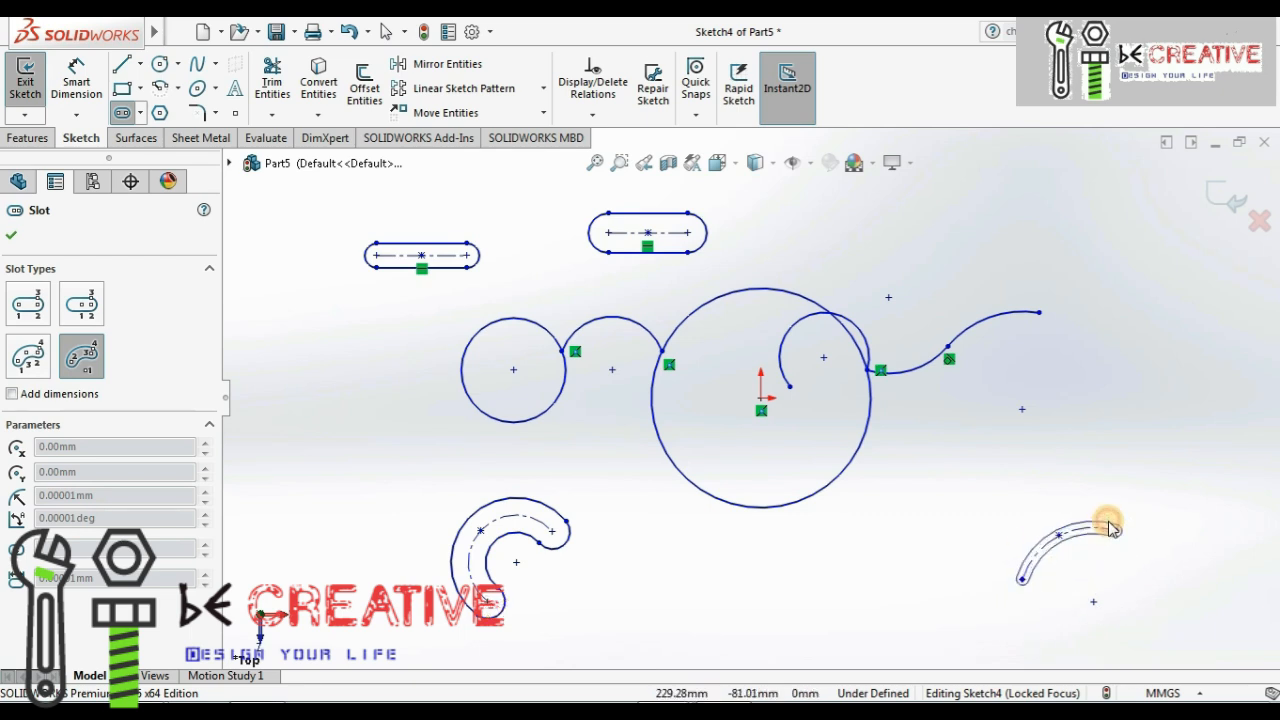
{"action": "left_click", "coordinate": [1104, 513]}
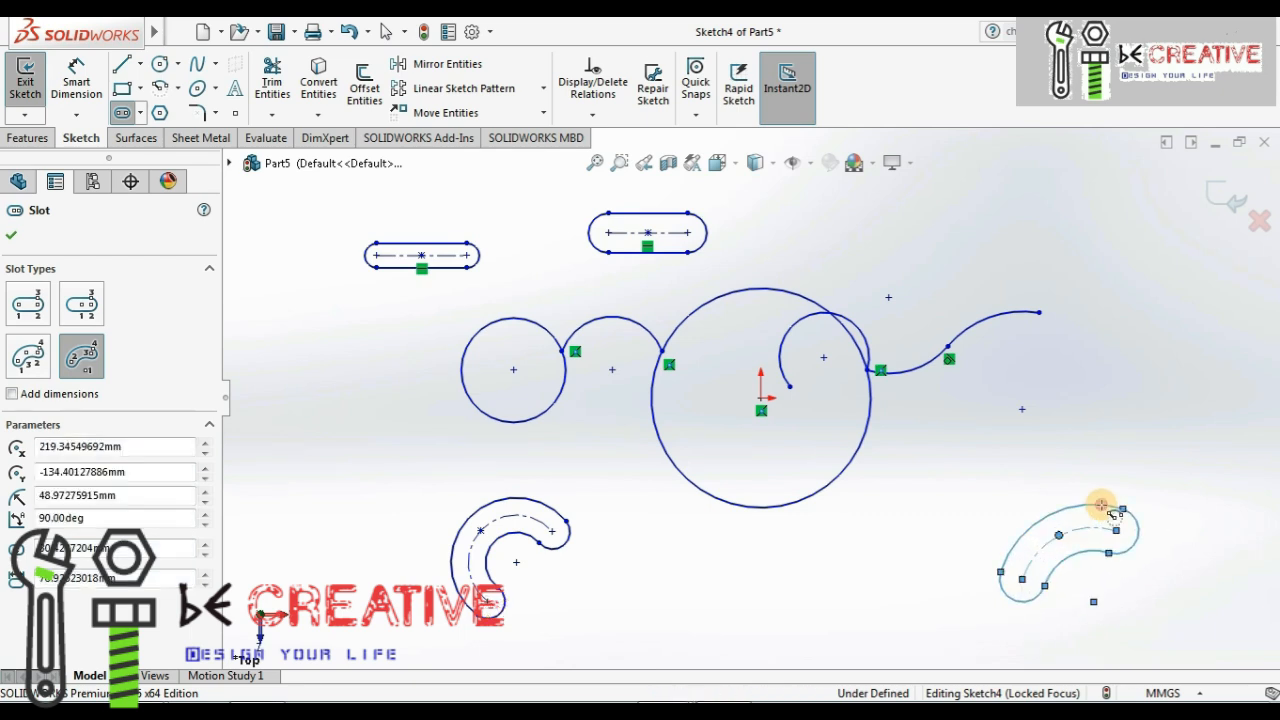
{"action": "left_click", "coordinate": [11, 236]}
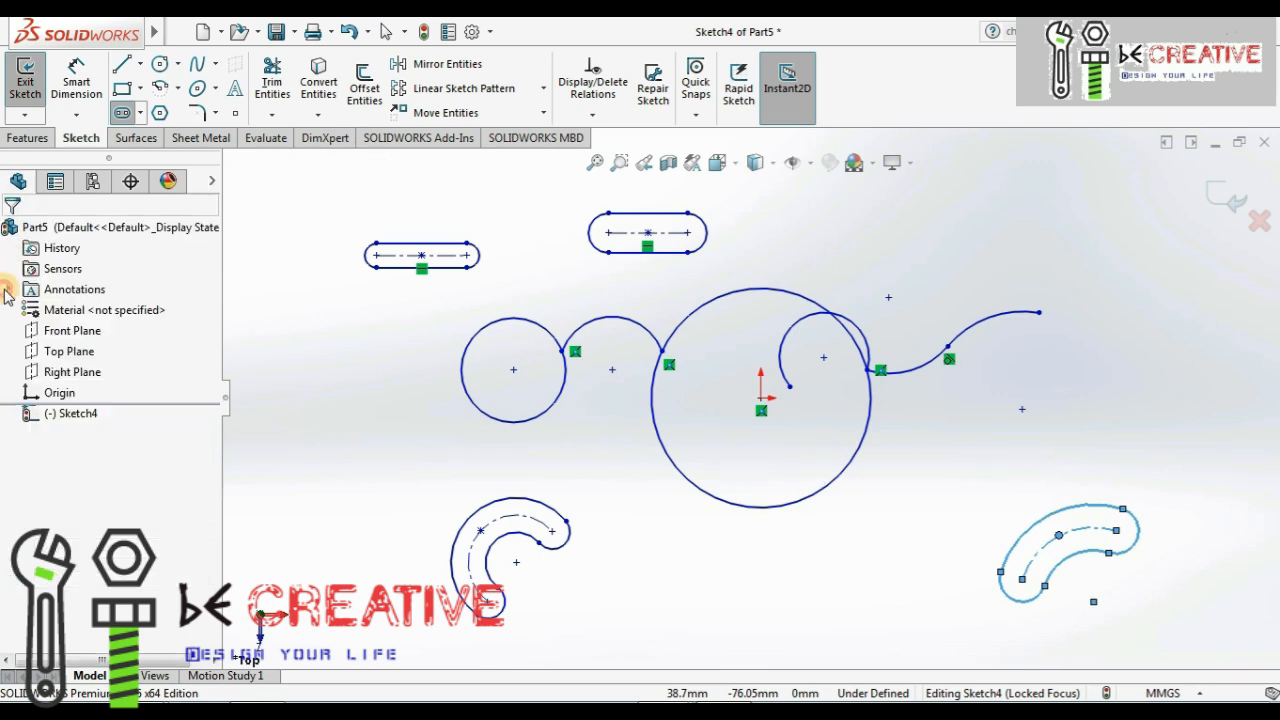
- Sketch an open, winding spline through eight points in the empty area beside the small circle, and end the spline command
{"action": "left_click", "coordinate": [594, 163]}
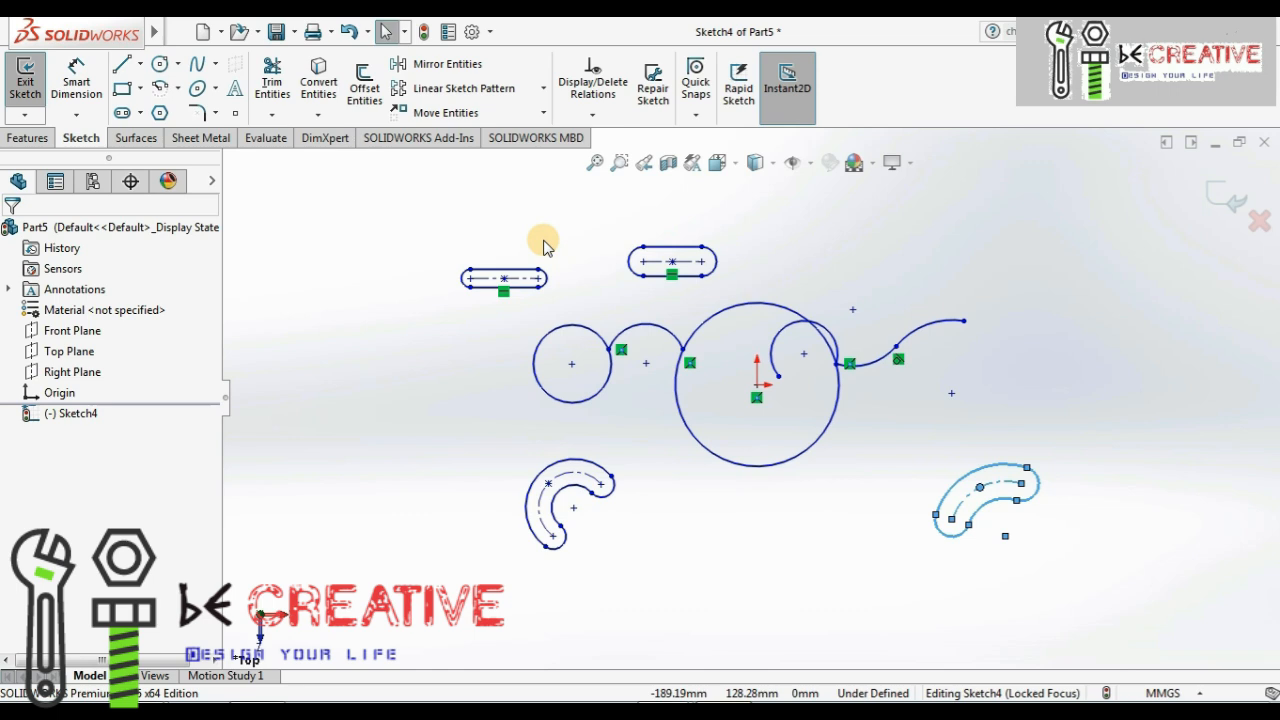
{"action": "left_click", "coordinate": [215, 65]}
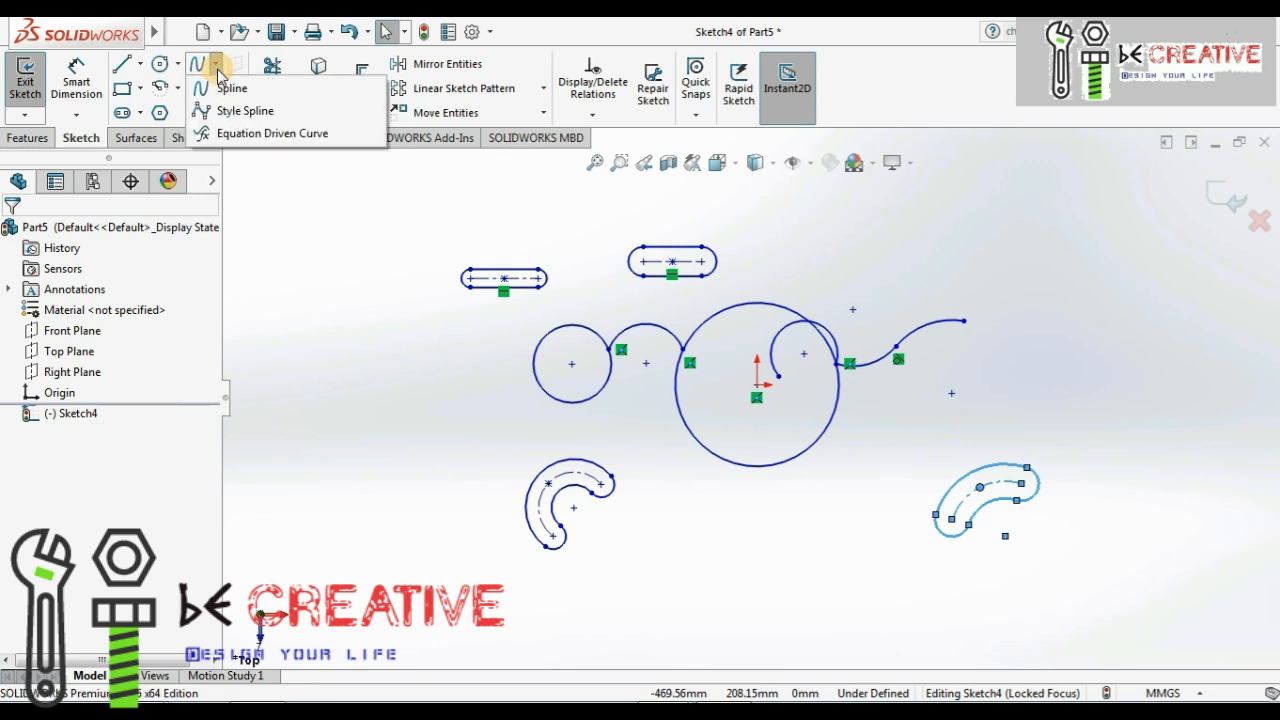
{"action": "left_click", "coordinate": [202, 68]}
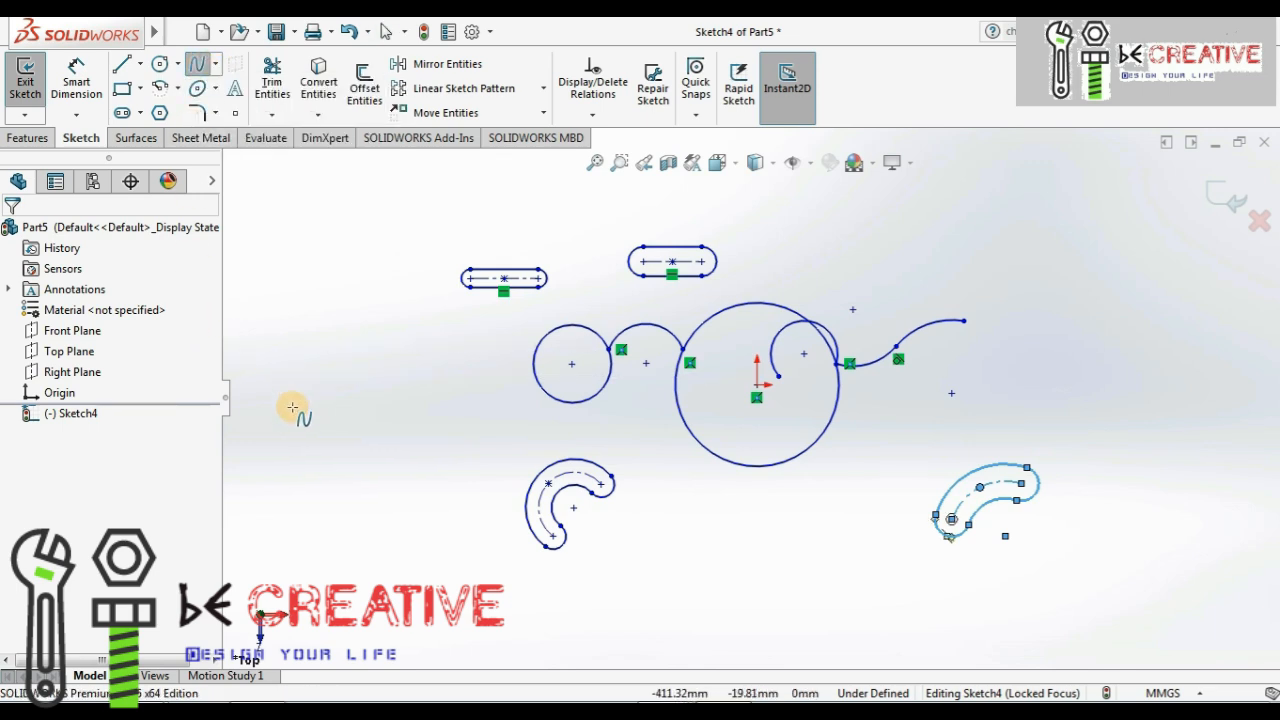
{"action": "left_click", "coordinate": [260, 363]}
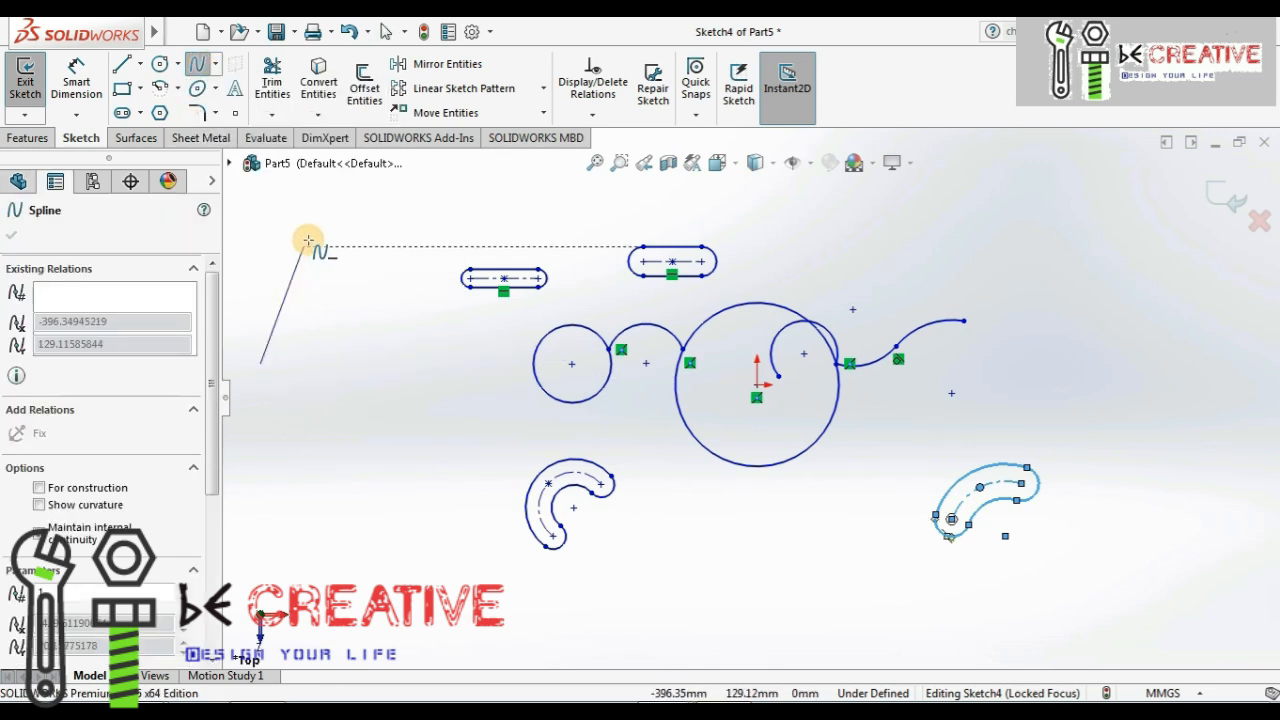
{"action": "left_click", "coordinate": [311, 240]}
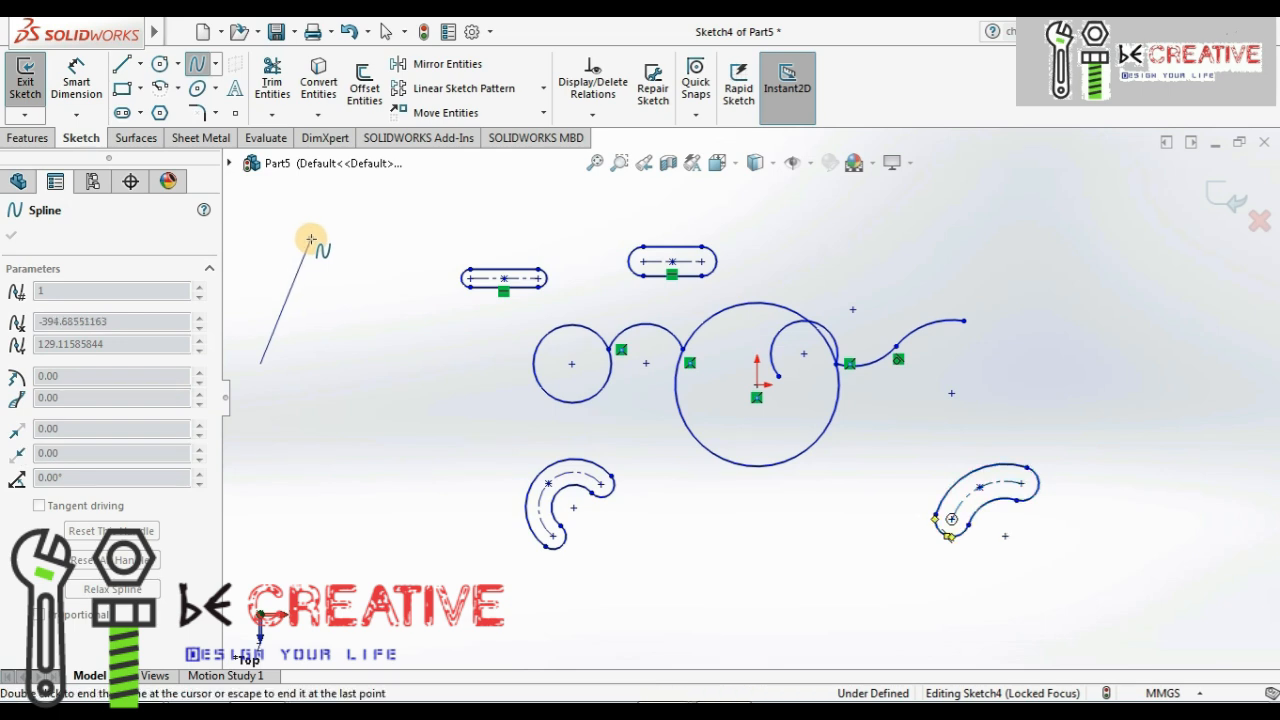
{"action": "left_click", "coordinate": [344, 413]}
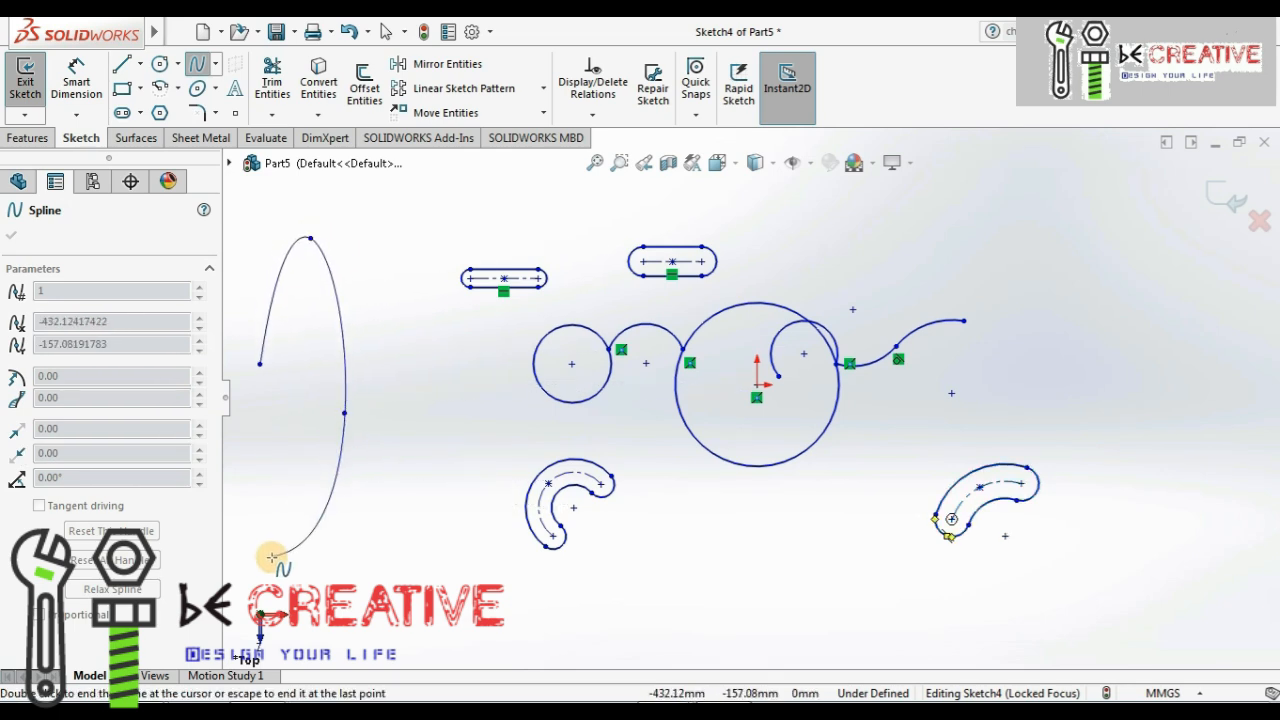
{"action": "left_click", "coordinate": [276, 483]}
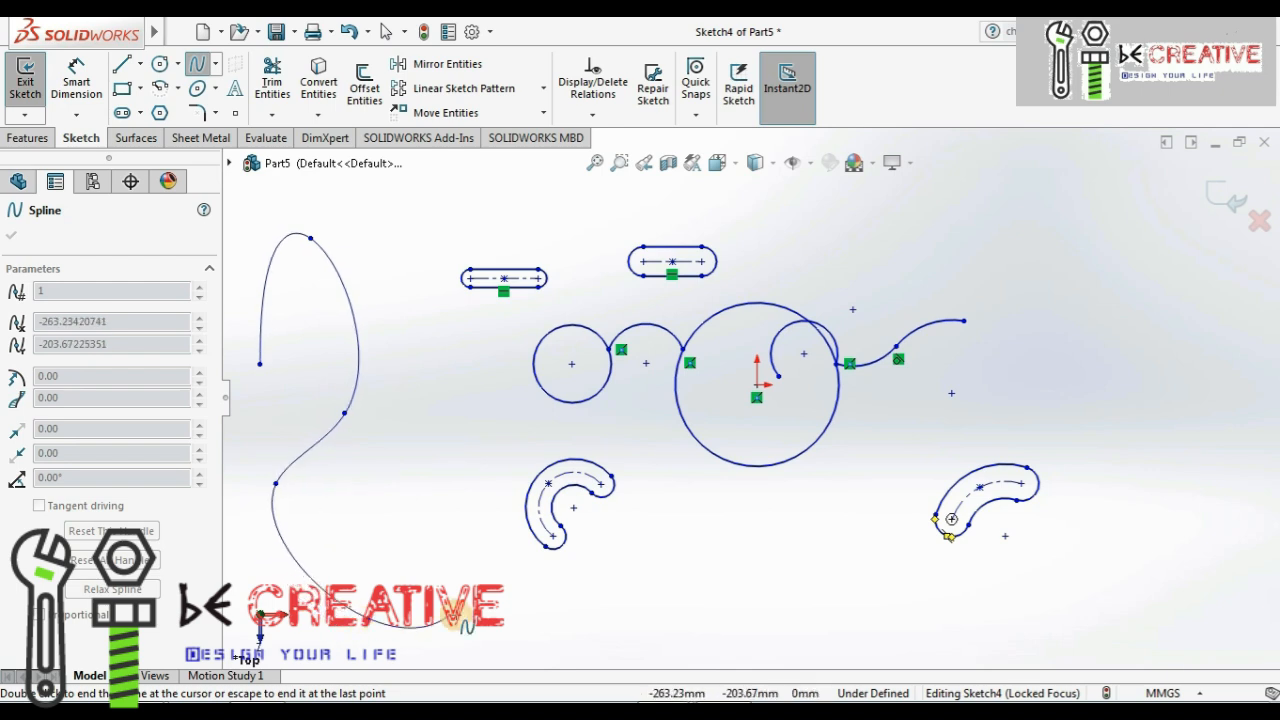
{"action": "left_click", "coordinate": [430, 578]}
{"action": "left_click", "coordinate": [424, 476]}
{"action": "left_click", "coordinate": [435, 364]}
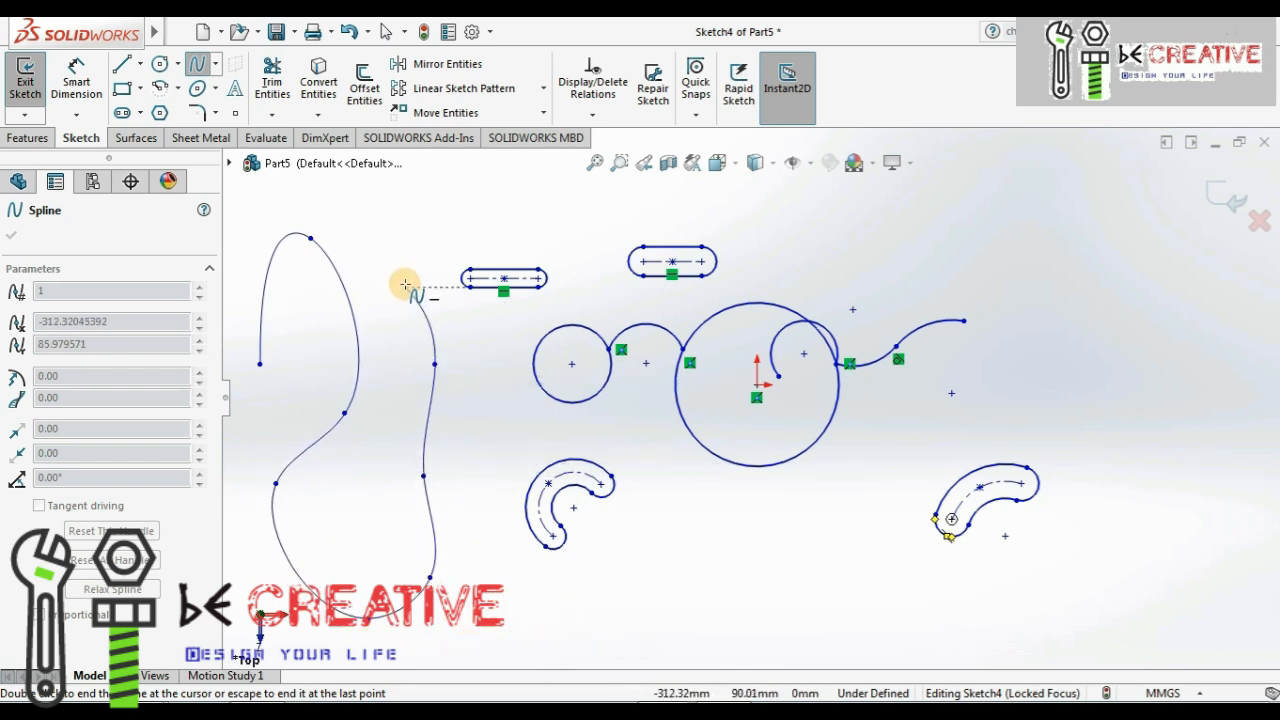
{"action": "left_click", "coordinate": [401, 278]}
{"action": "key", "text": "Escape"}
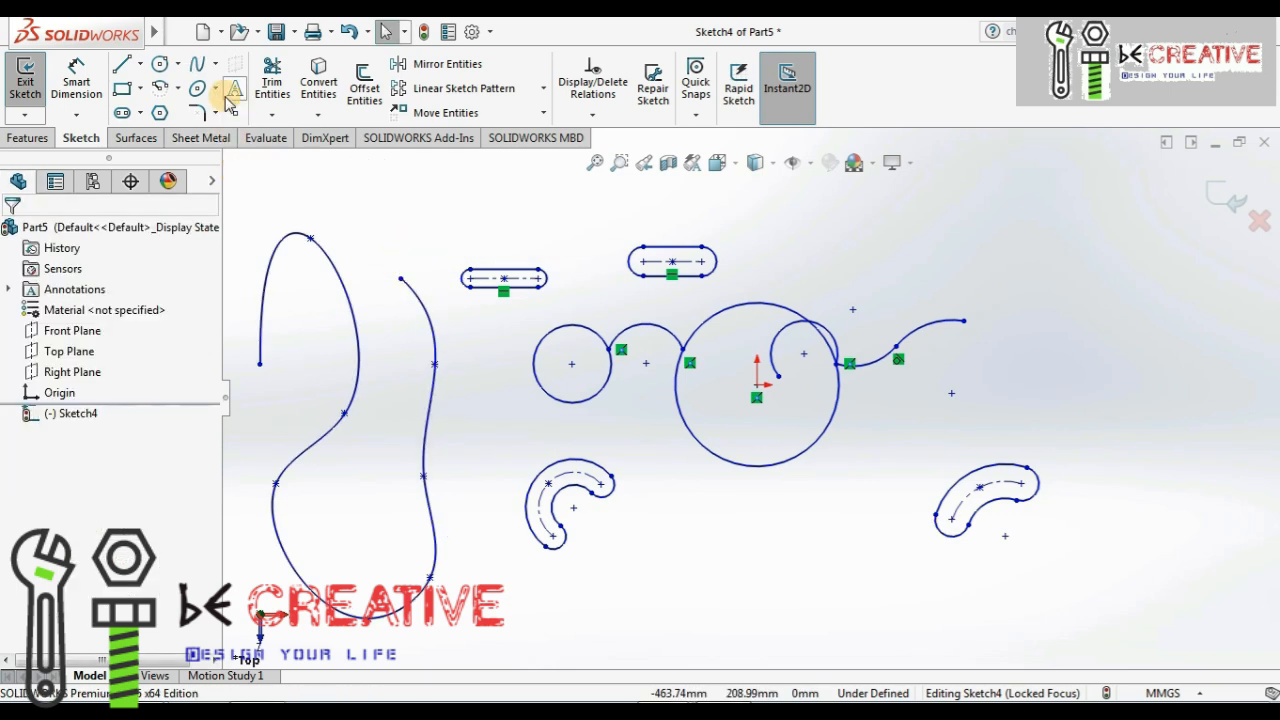
- Sketch a vertical ellipse in the empty area beside the S-shaped arcs, with radii of about 98 mm and 40 mm
{"action": "left_click", "coordinate": [216, 90]}
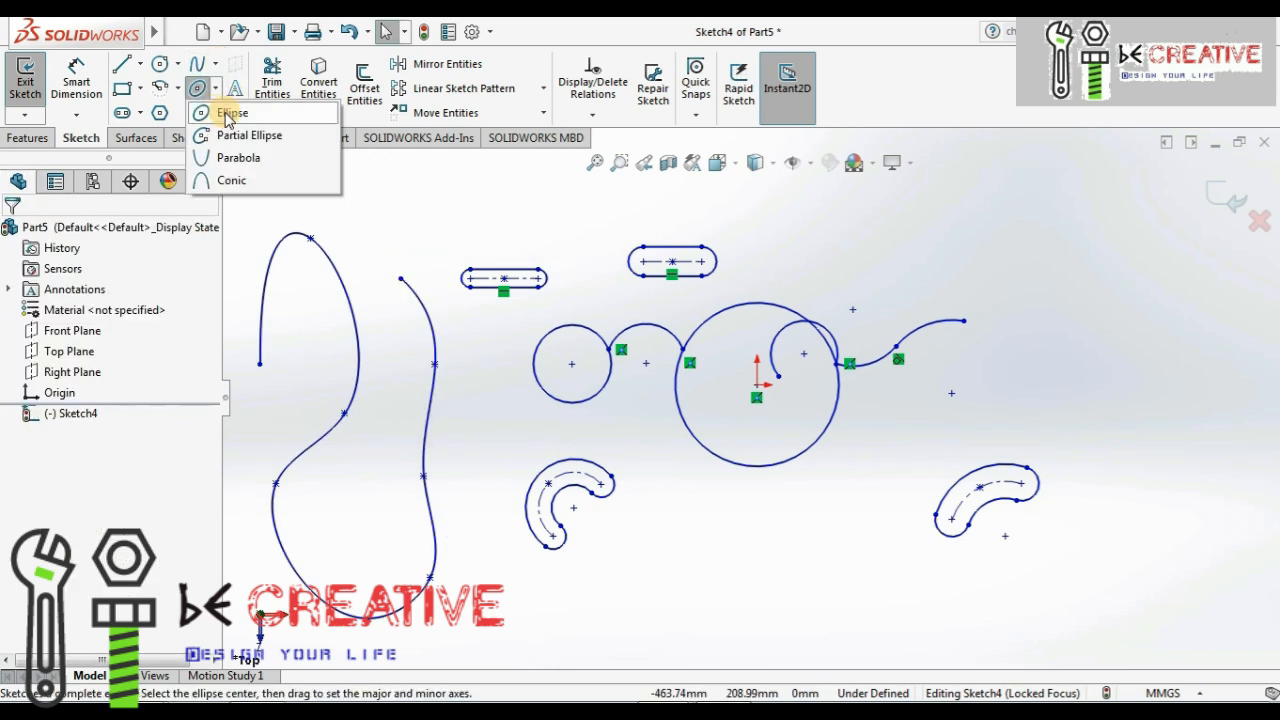
{"action": "left_click", "coordinate": [230, 108]}
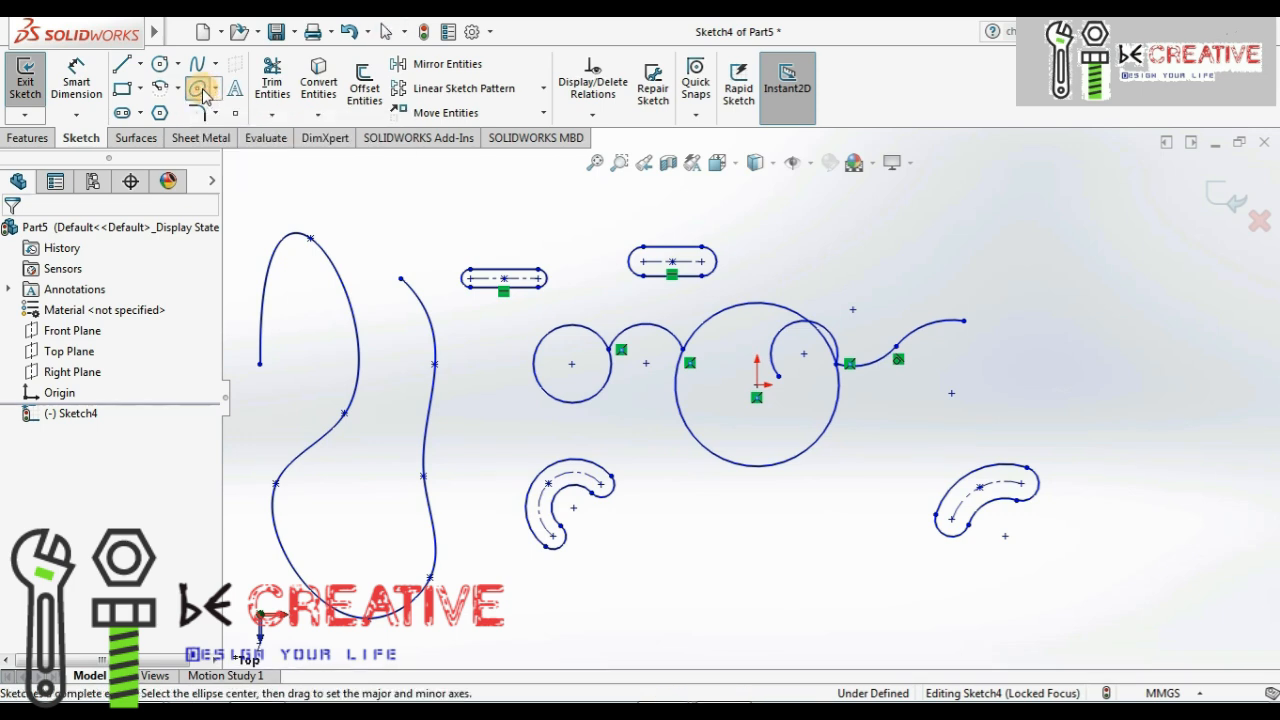
{"action": "left_click", "coordinate": [216, 91]}
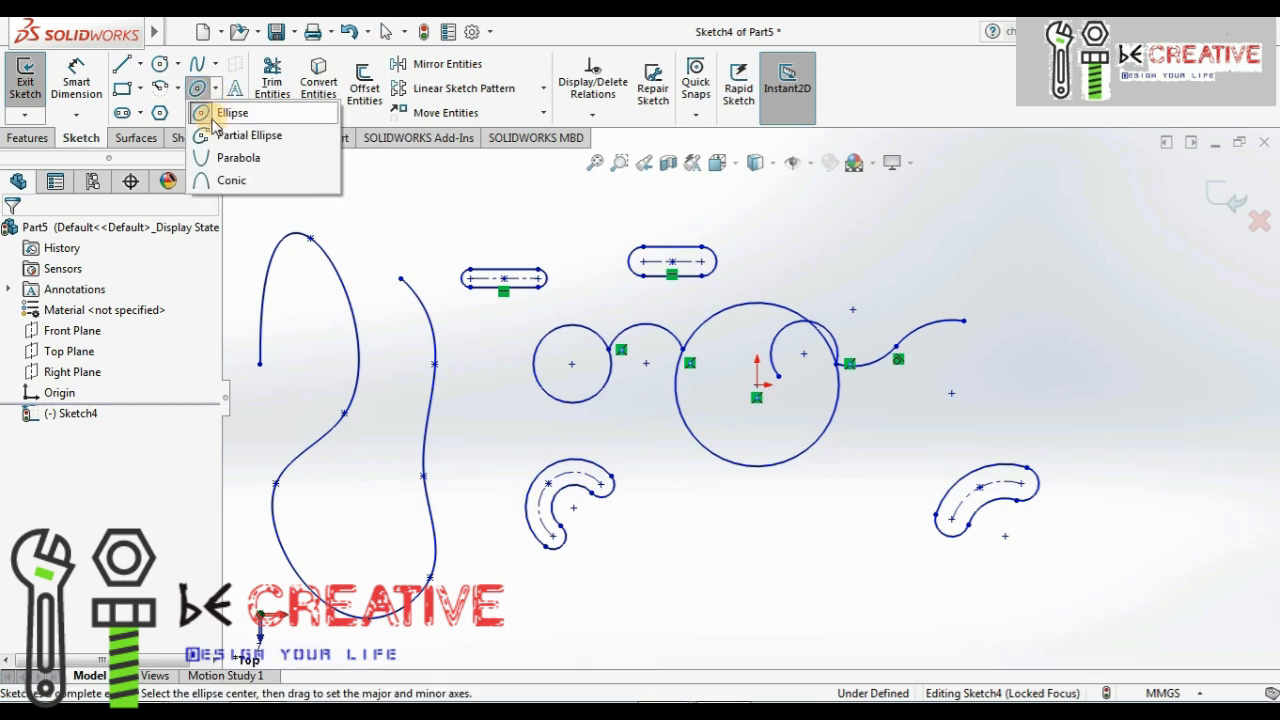
{"action": "left_click", "coordinate": [222, 116]}
{"action": "left_click", "coordinate": [216, 90]}
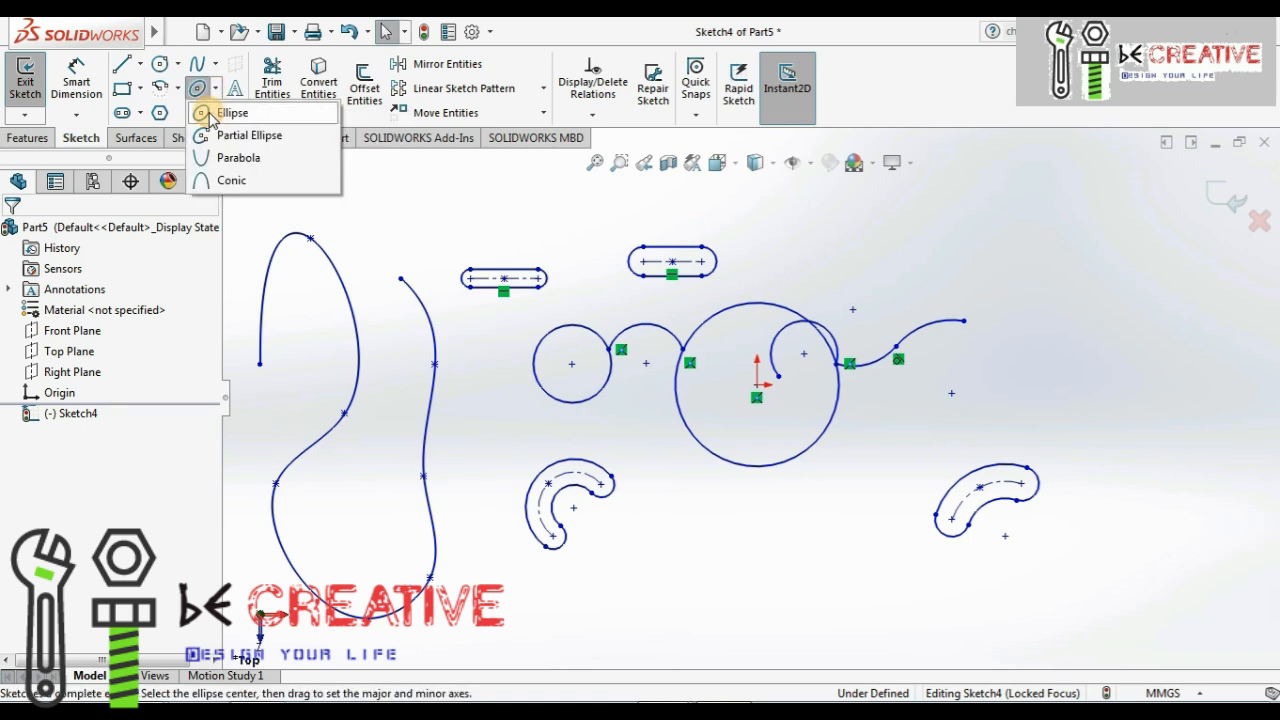
{"action": "left_click", "coordinate": [207, 111]}
{"action": "left_click", "coordinate": [1121, 261]}
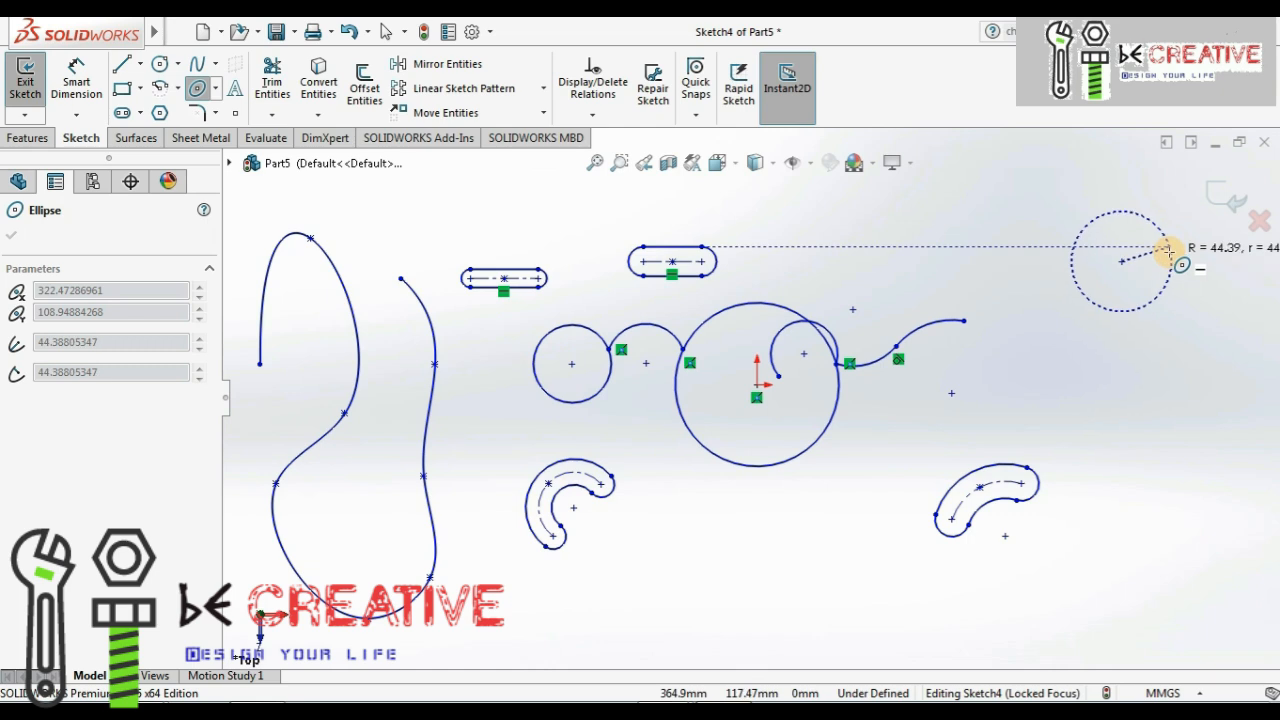
{"action": "left_click", "coordinate": [1165, 261]}
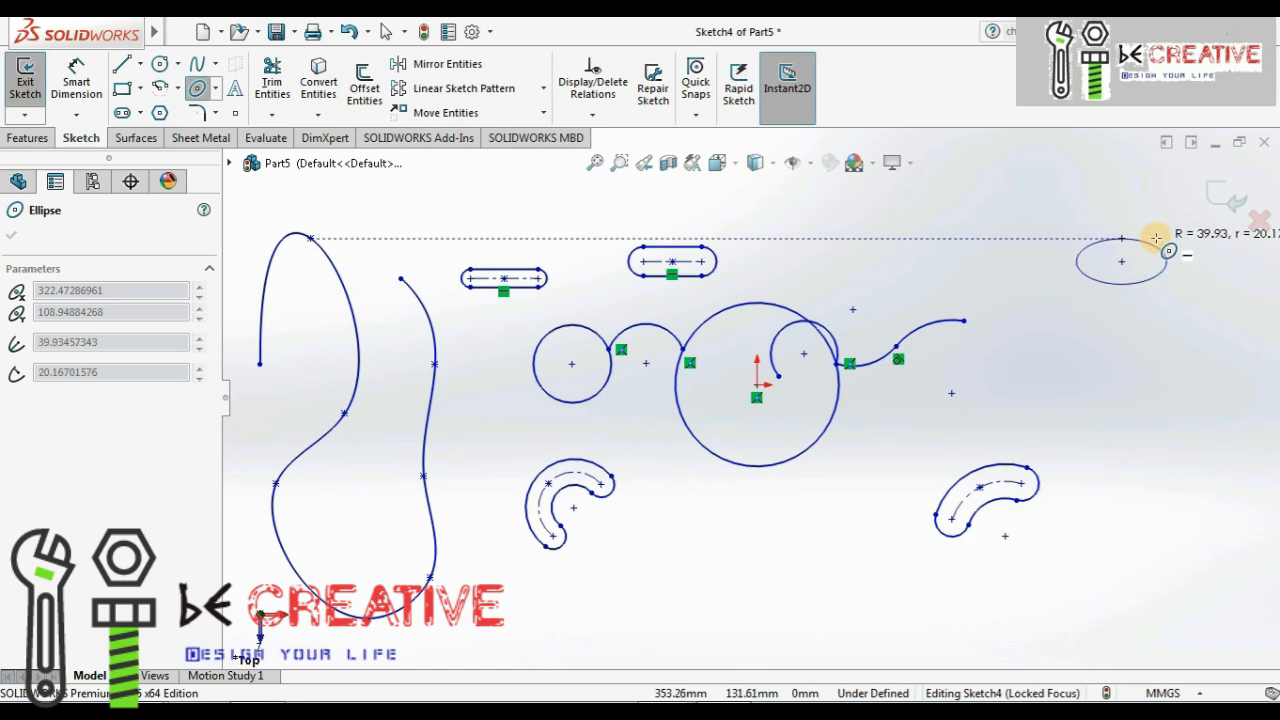
{"action": "left_click", "coordinate": [1115, 151]}
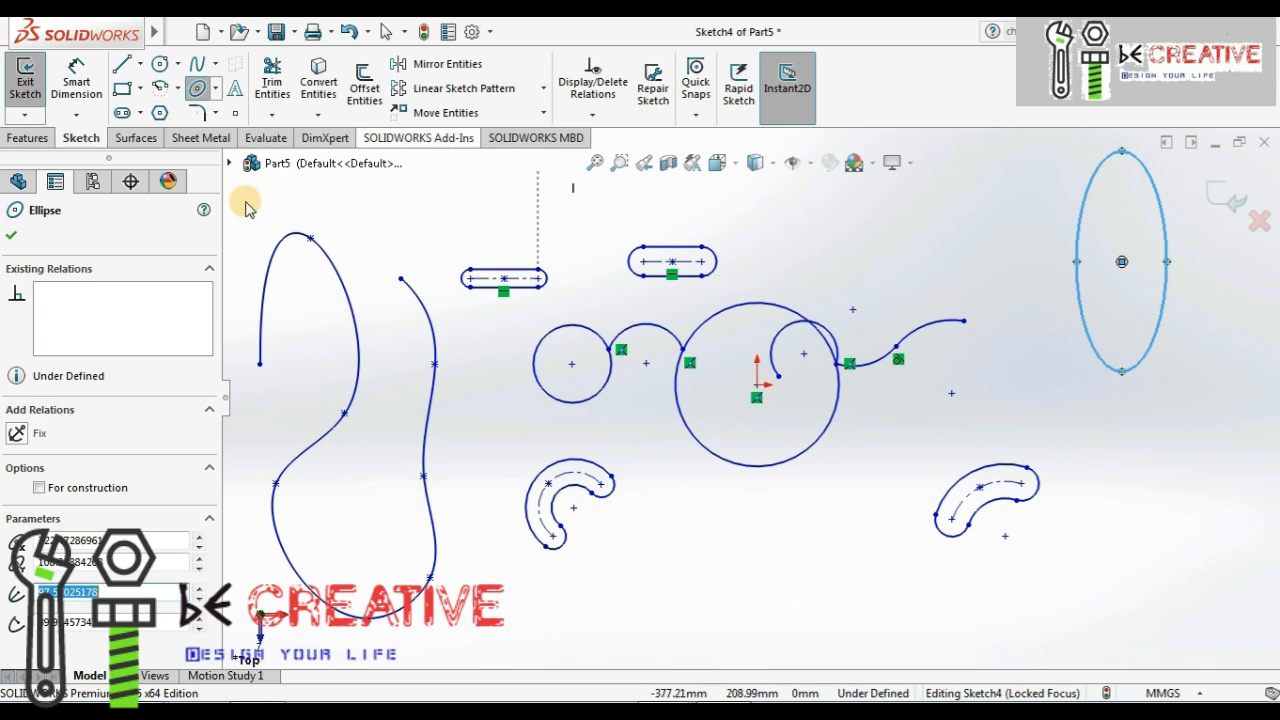
- Sketch a roughly three-quarter Partial Ellipse below the full ellipse, with radii of about 82 mm and 37 mm
{"action": "mouse_move", "coordinate": [85, 25]}
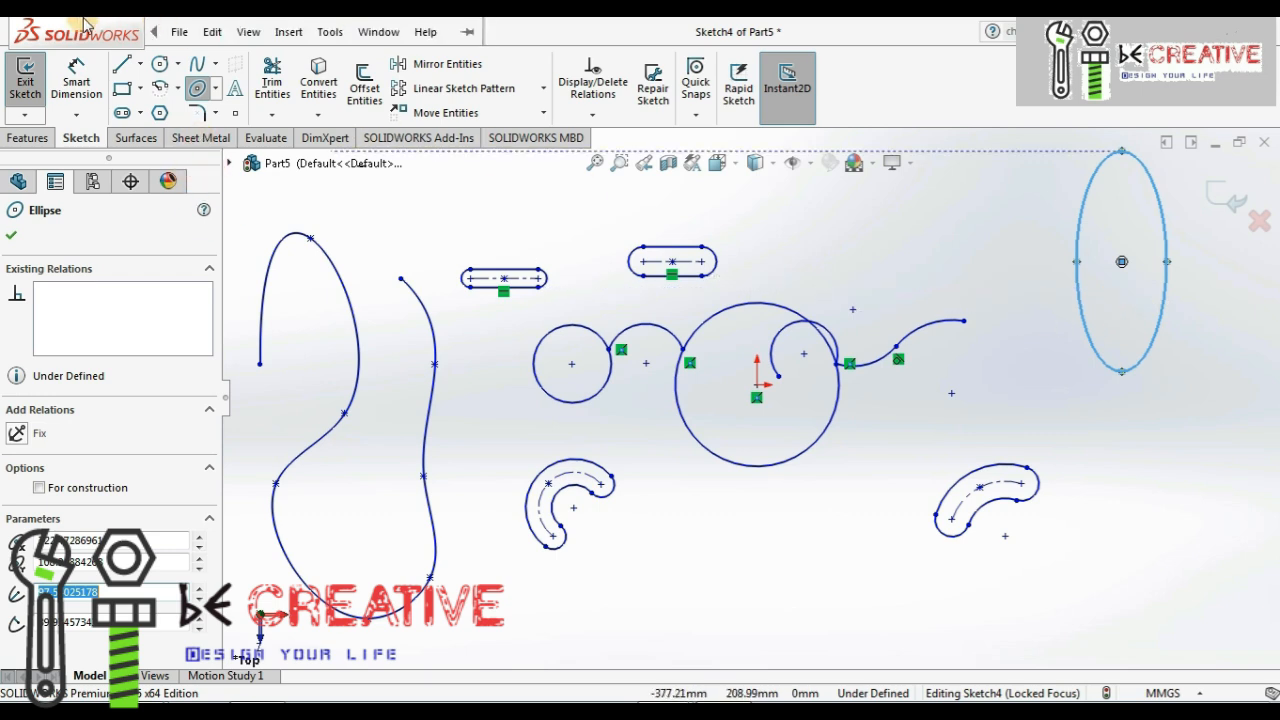
{"action": "left_click", "coordinate": [214, 88]}
{"action": "left_click", "coordinate": [225, 137]}
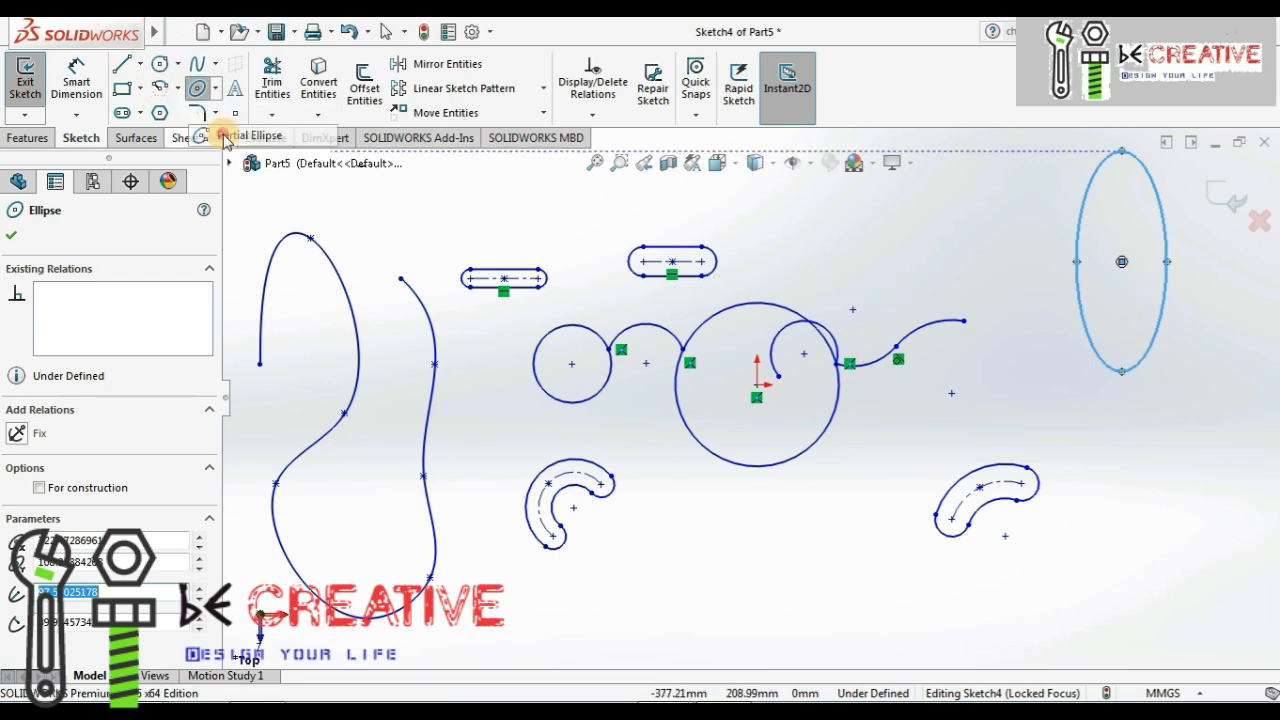
{"action": "left_click", "coordinate": [1166, 524]}
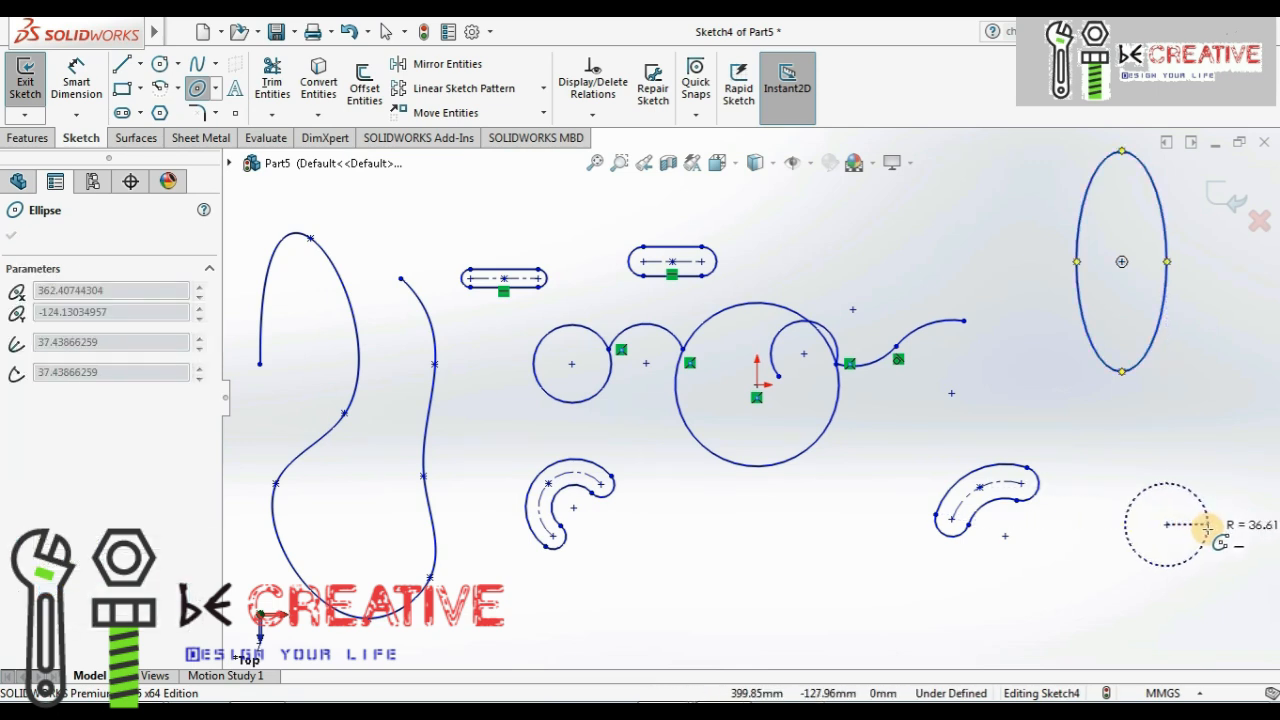
{"action": "left_click", "coordinate": [1208, 524]}
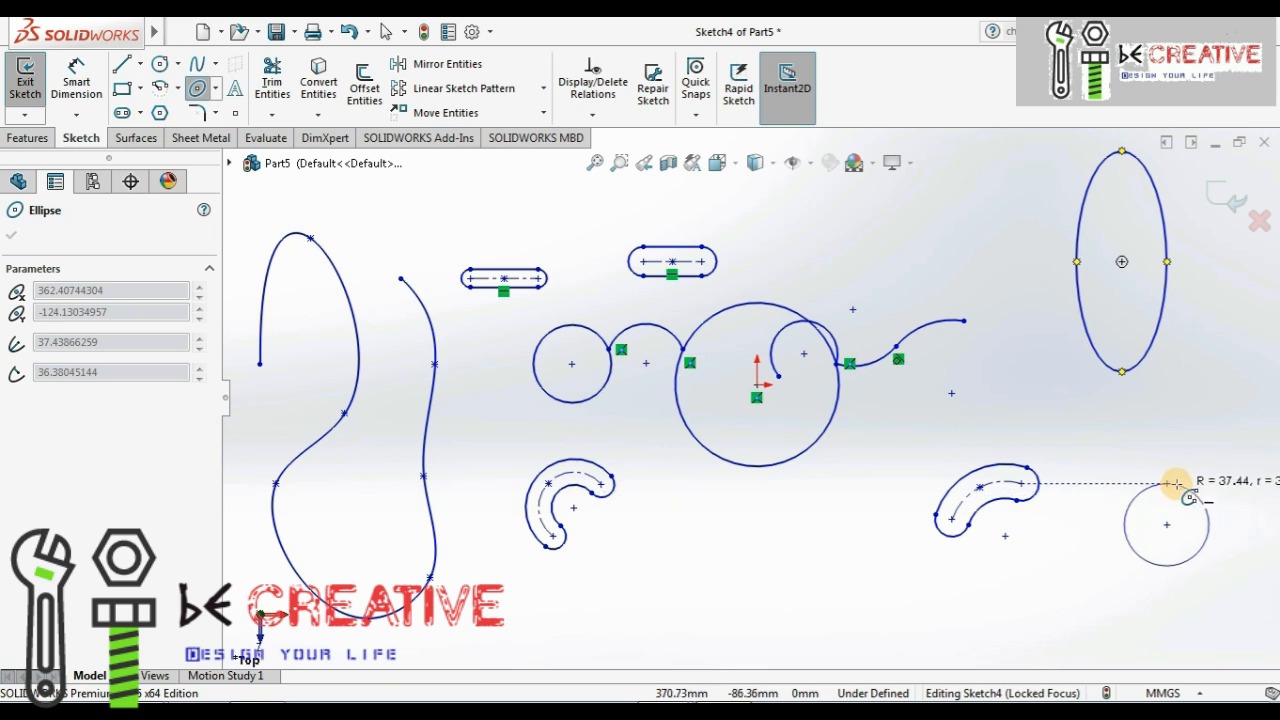
{"action": "left_click", "coordinate": [1159, 432]}
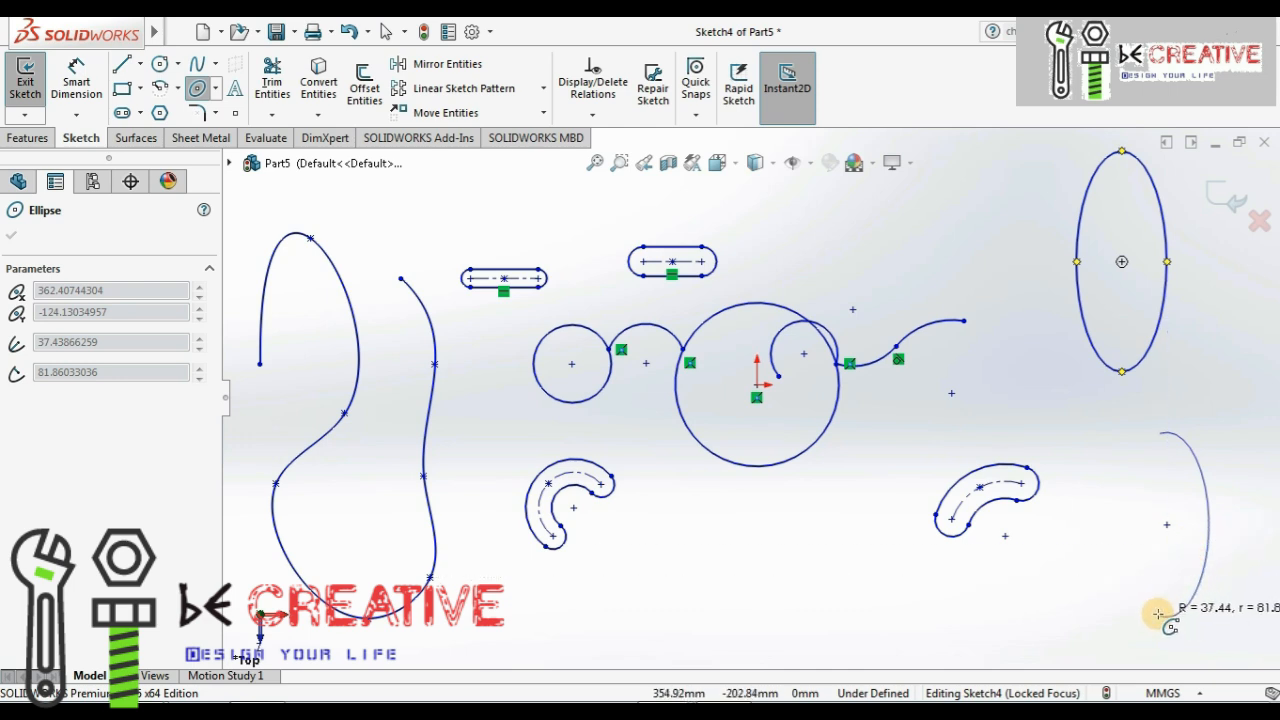
{"action": "left_click", "coordinate": [1119, 528]}
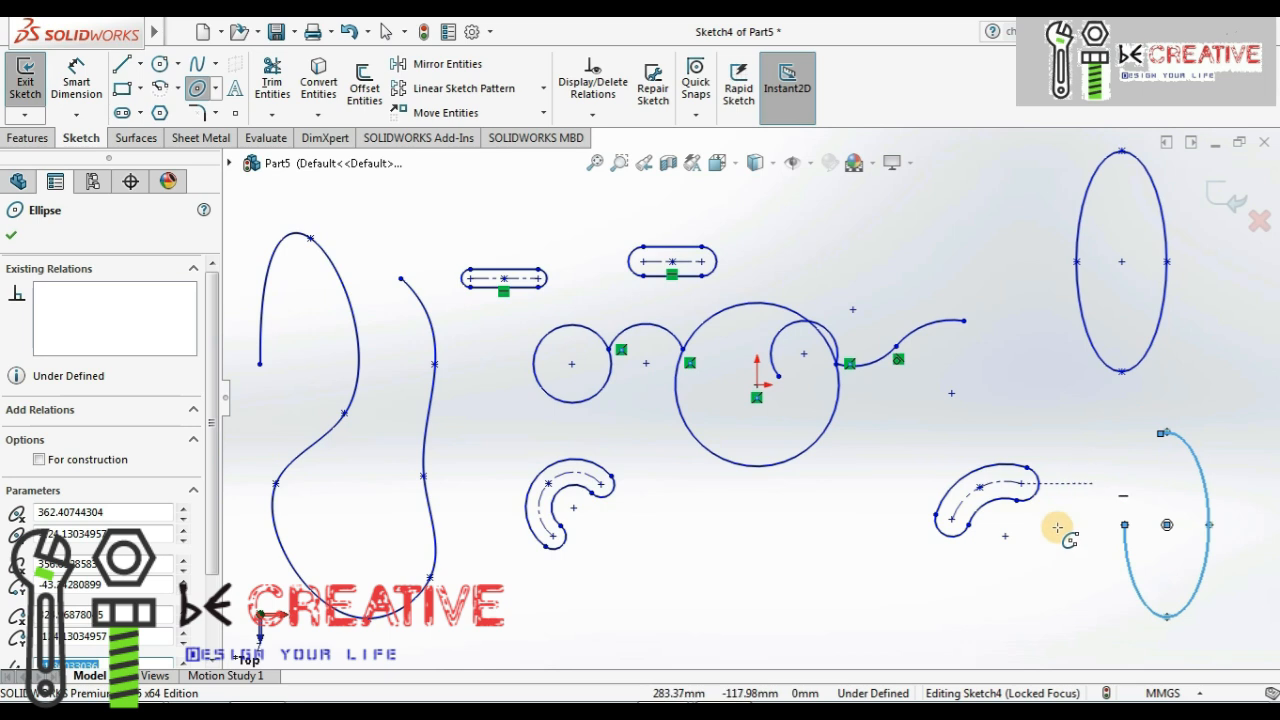
- Sketch a downward-opening parabola with its apex just below the large circle and a focal distance of about 125 mm, and finish the command
{"action": "left_click", "coordinate": [214, 88]}
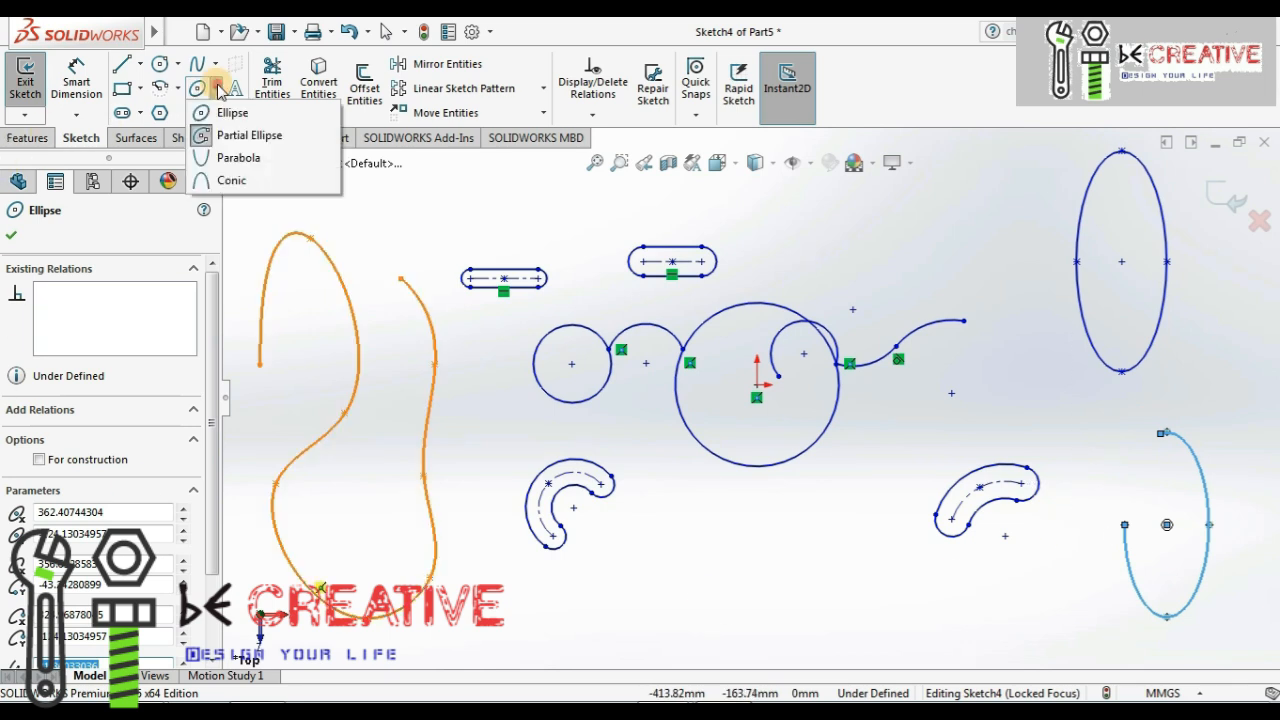
{"action": "left_click", "coordinate": [230, 157]}
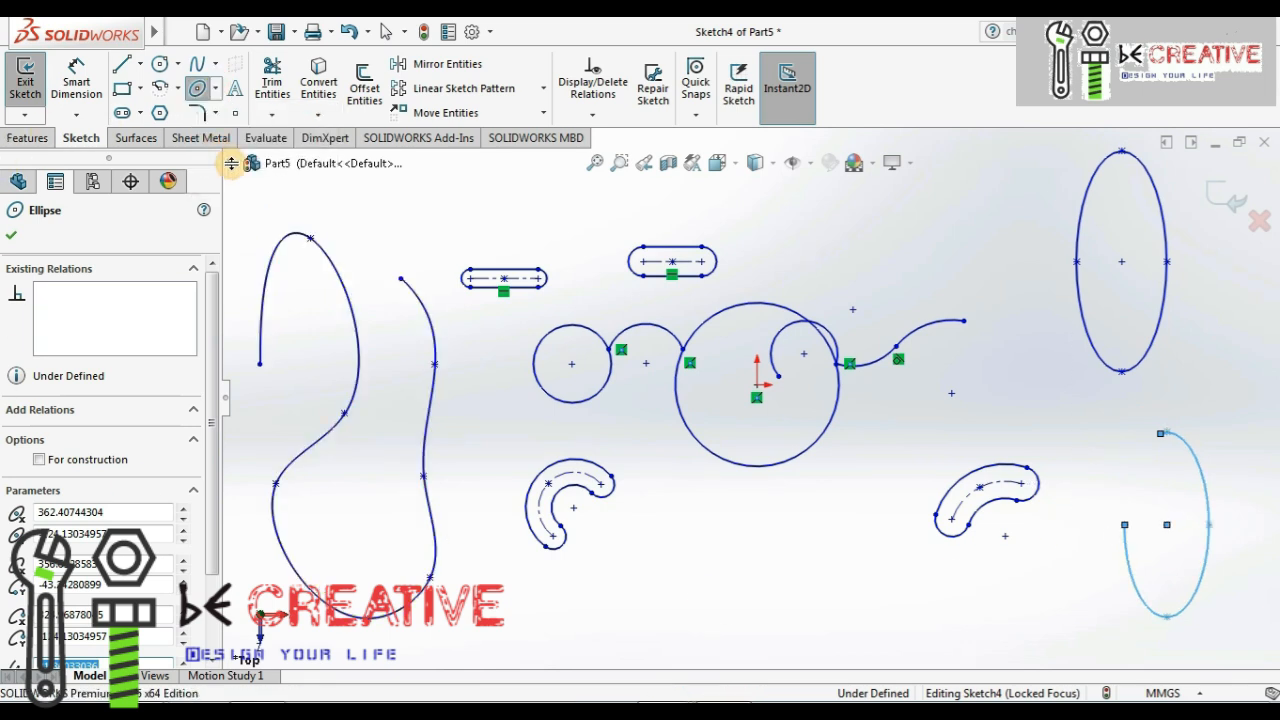
{"action": "left_click", "coordinate": [810, 616]}
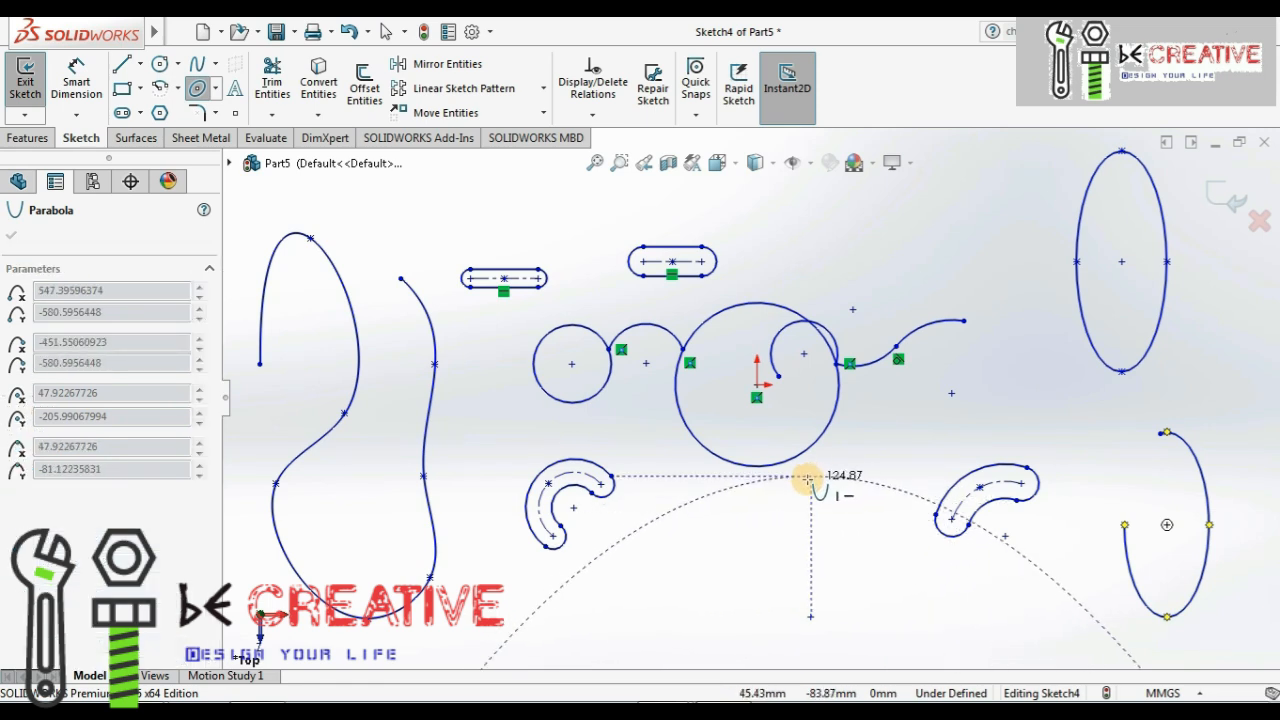
{"action": "left_click", "coordinate": [810, 480]}
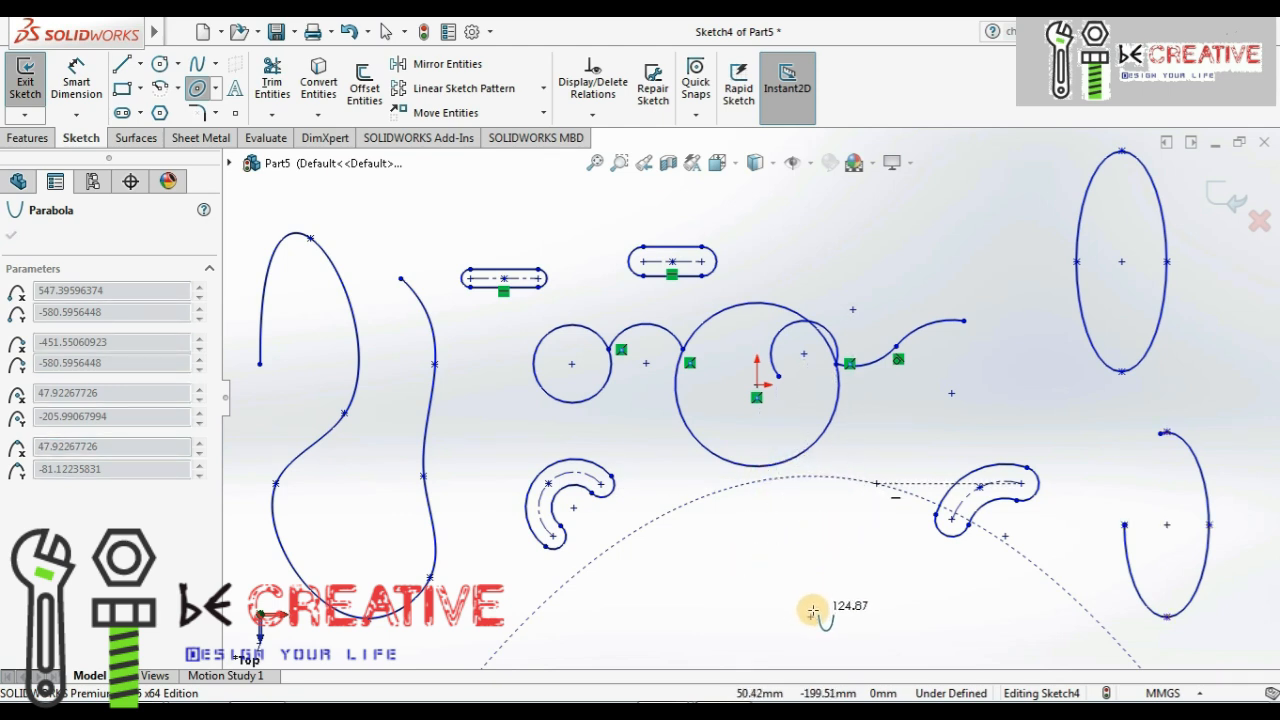
{"action": "left_click", "coordinate": [595, 162]}
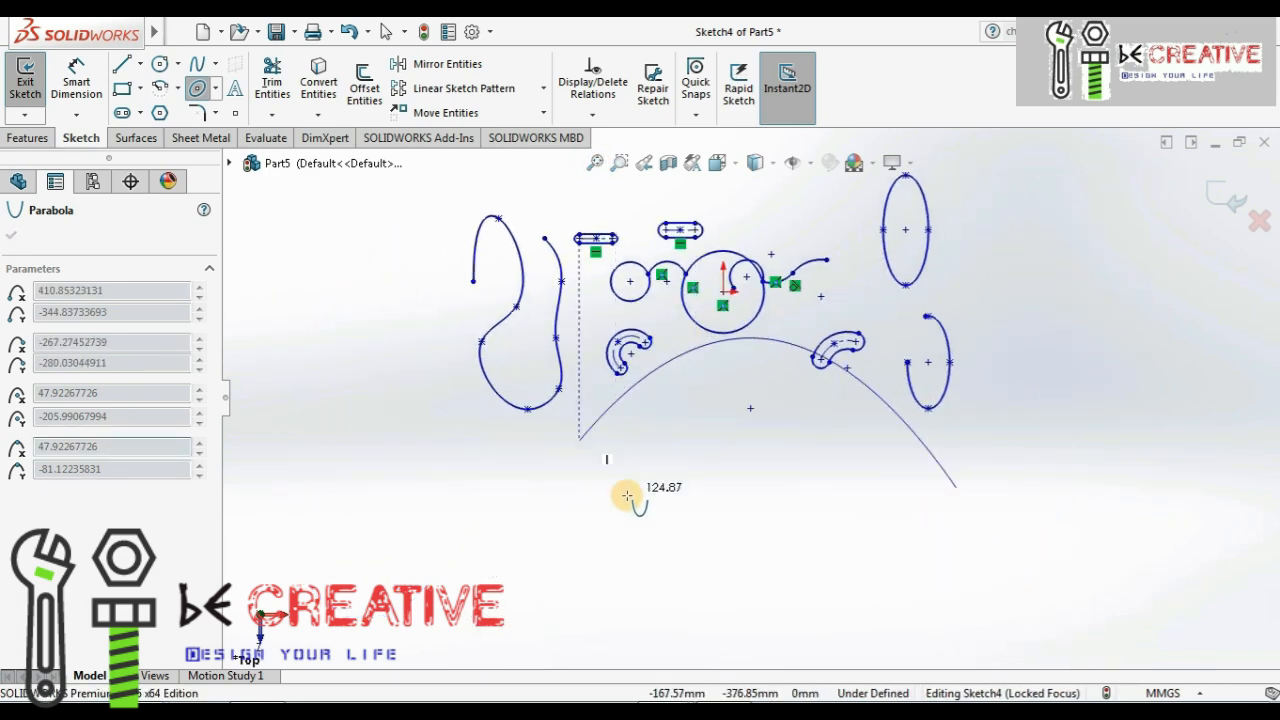
{"action": "left_click", "coordinate": [624, 543]}
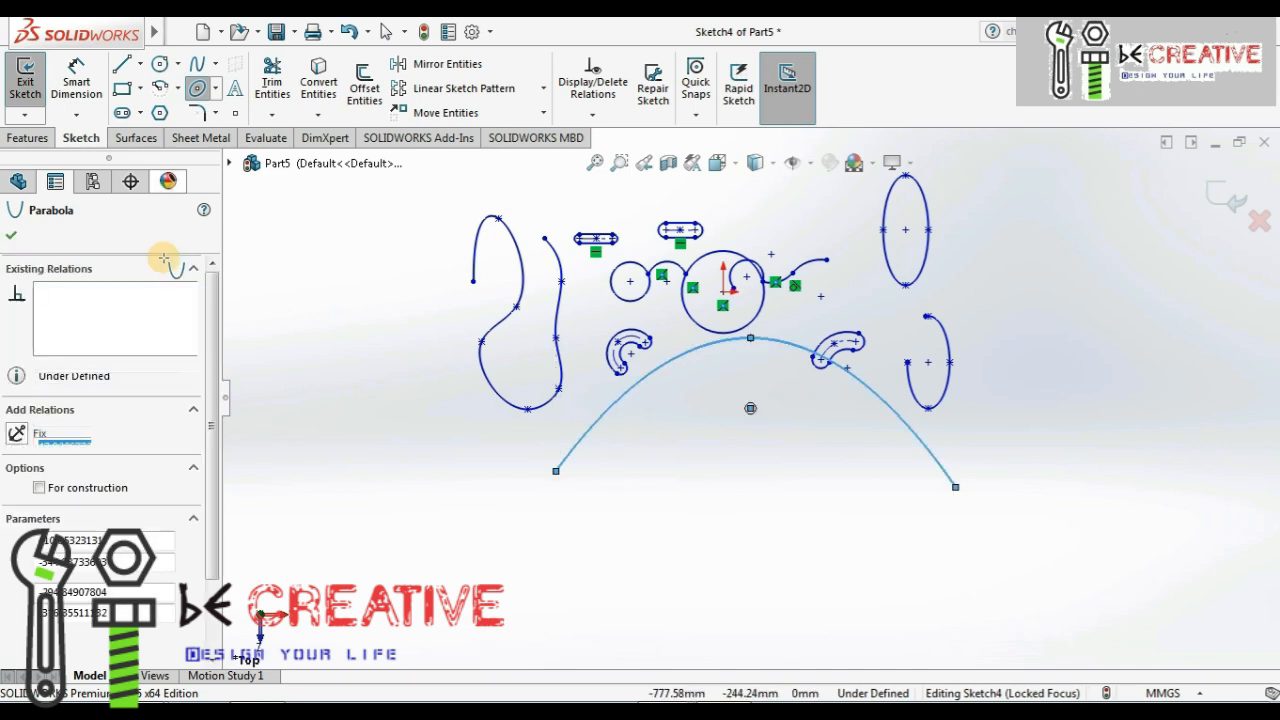
{"action": "left_click", "coordinate": [14, 236]}
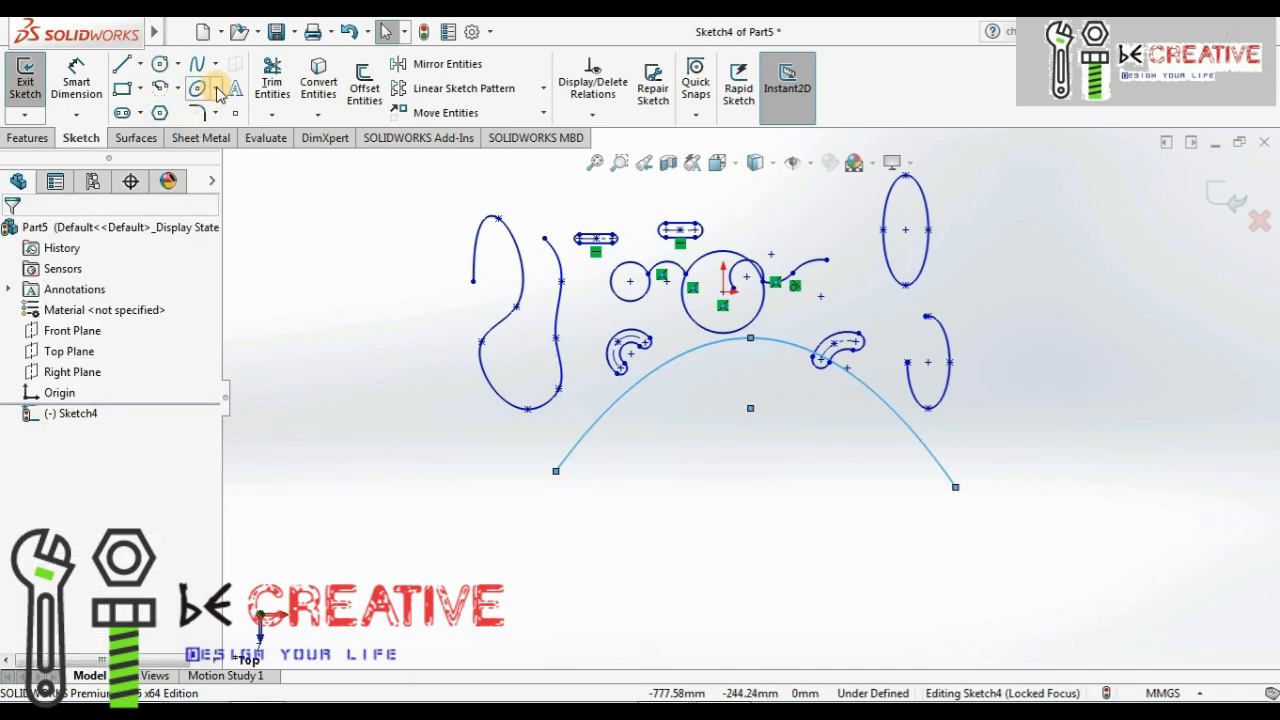
- Sketch a sideways V-shaped Conic to the right of the partial ellipse, with its tip pointing towards it, and finish the command
{"action": "left_click", "coordinate": [217, 89]}
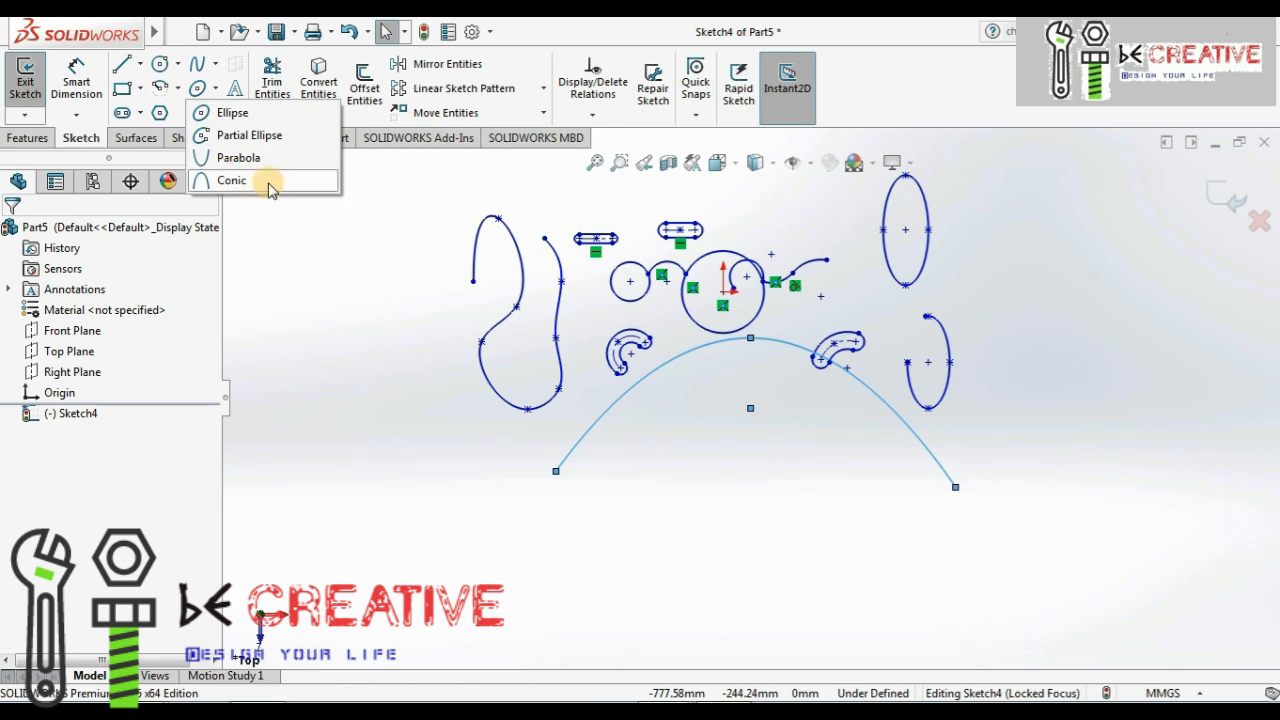
{"action": "left_click", "coordinate": [232, 182]}
{"action": "left_click", "coordinate": [1108, 334]}
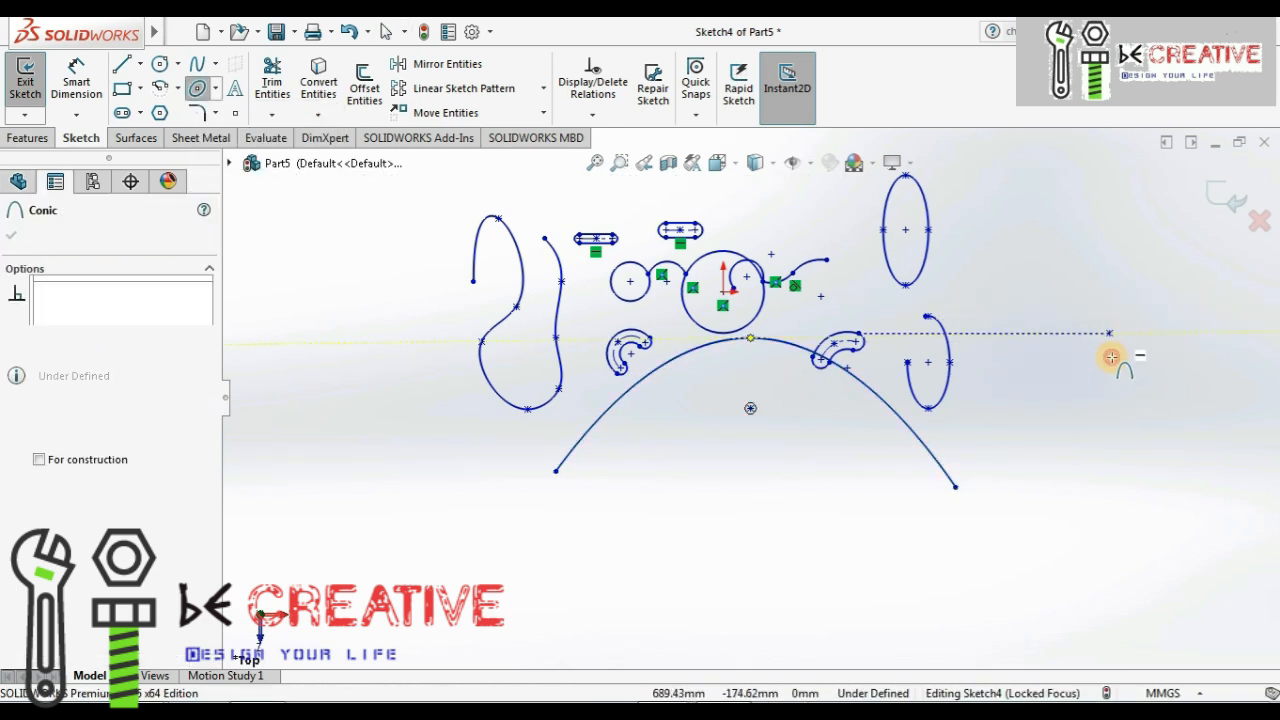
{"action": "left_click", "coordinate": [1108, 470]}
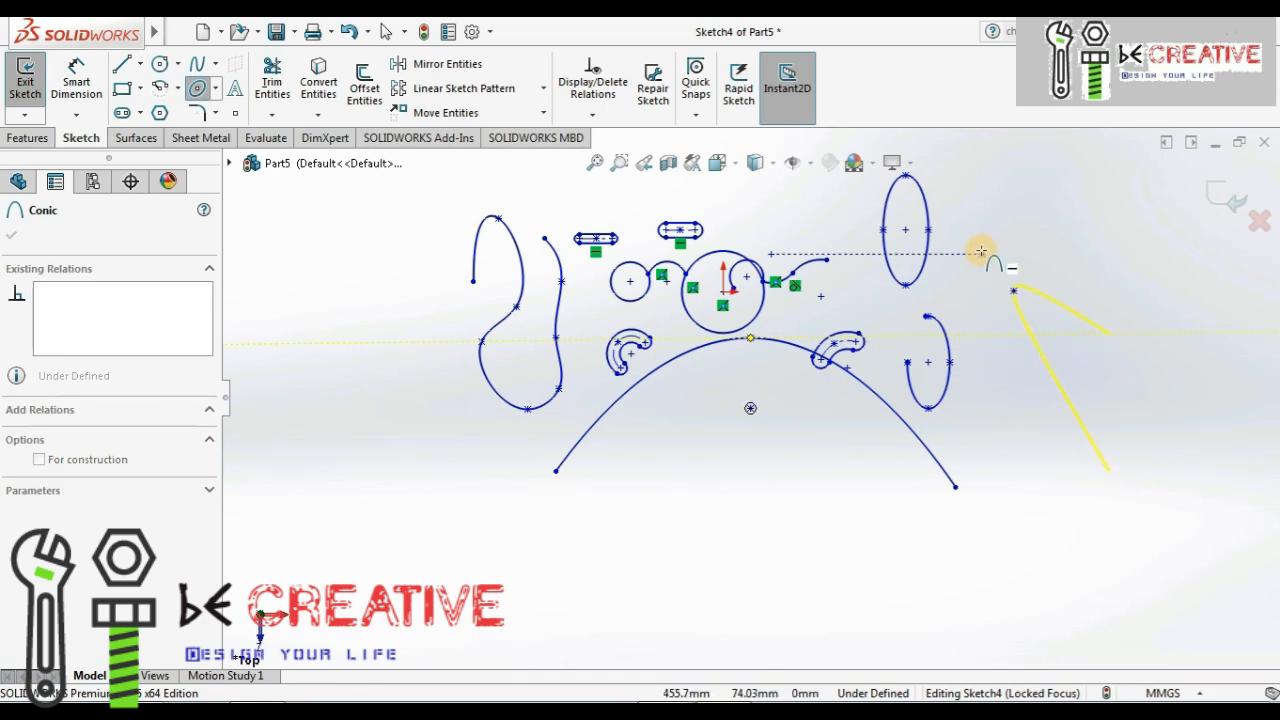
{"action": "left_click", "coordinate": [997, 409]}
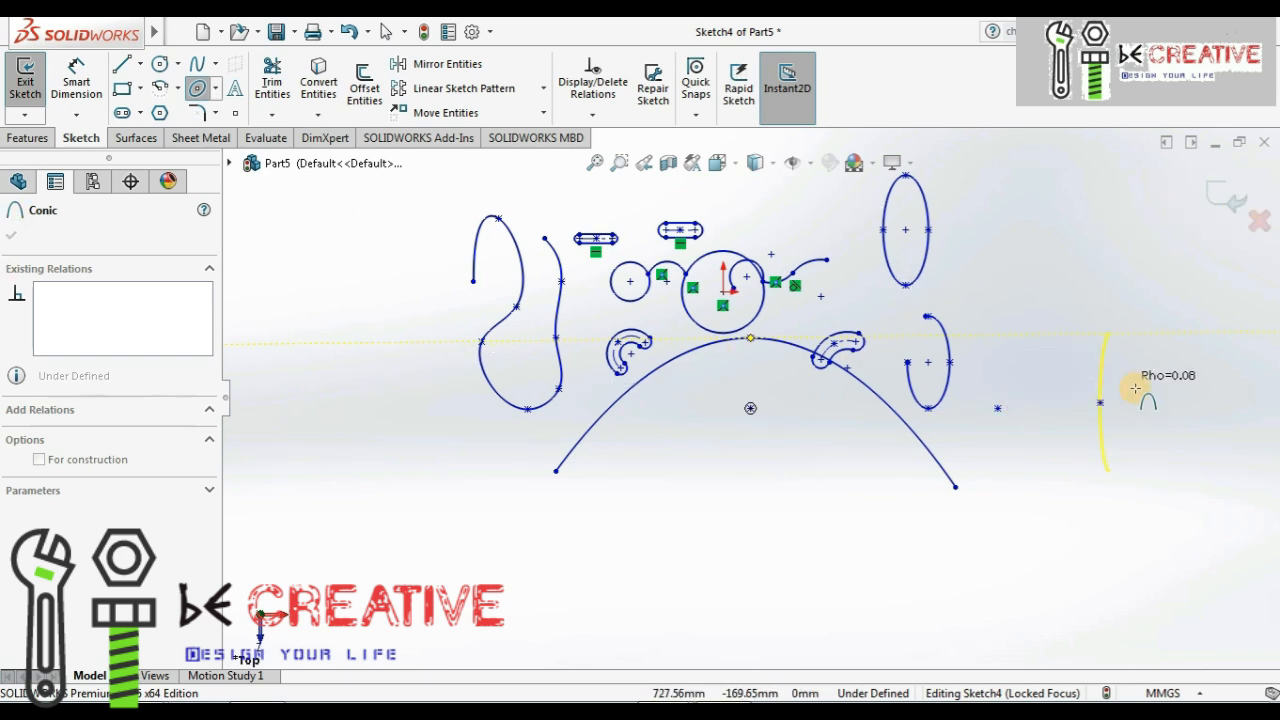
{"action": "left_click", "coordinate": [1007, 432]}
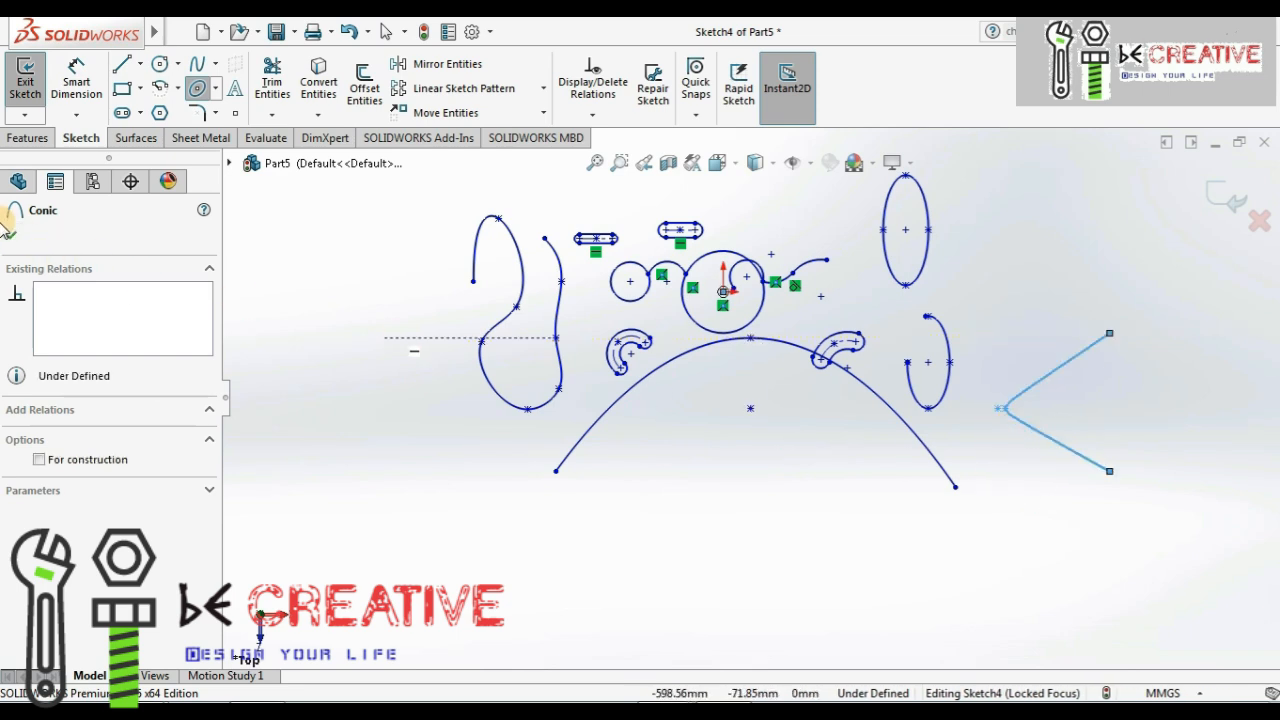
{"action": "left_click", "coordinate": [10, 238]}
- Sketch a corner rectangle about 165 mm high in the empty area left of the winding spline, and finish the command
{"action": "left_click", "coordinate": [217, 114]}
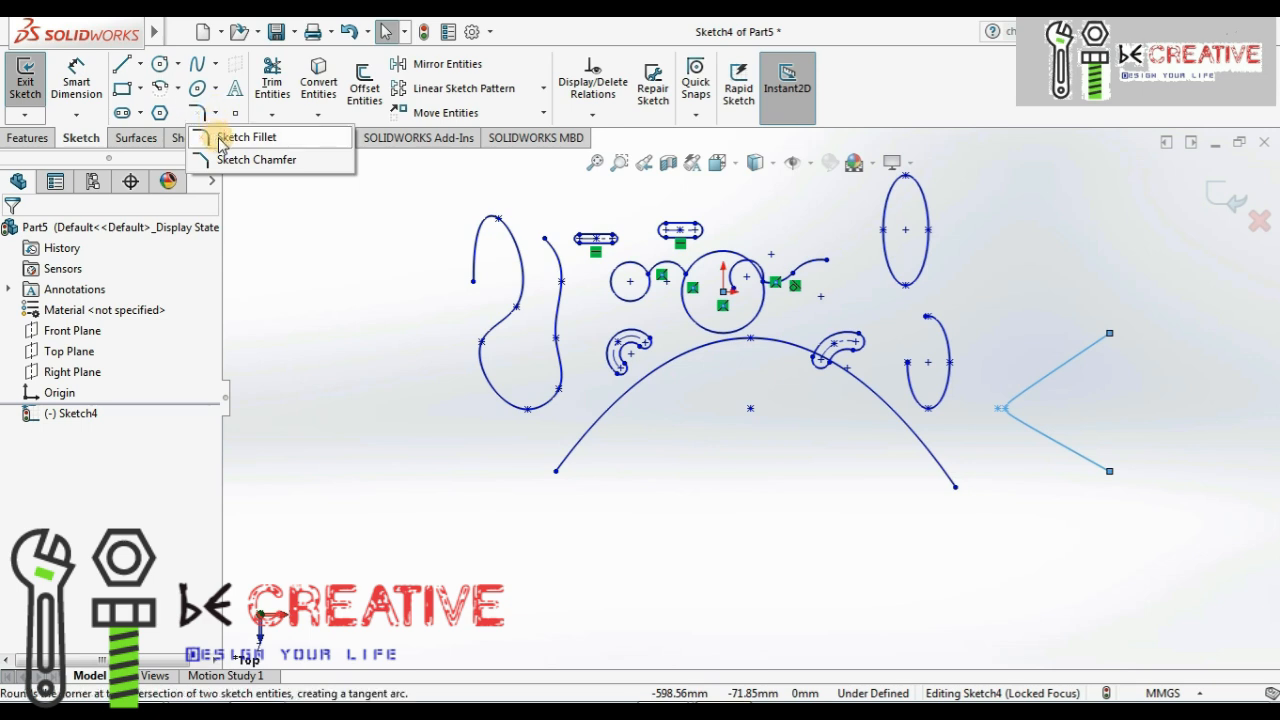
{"action": "left_click", "coordinate": [300, 306]}
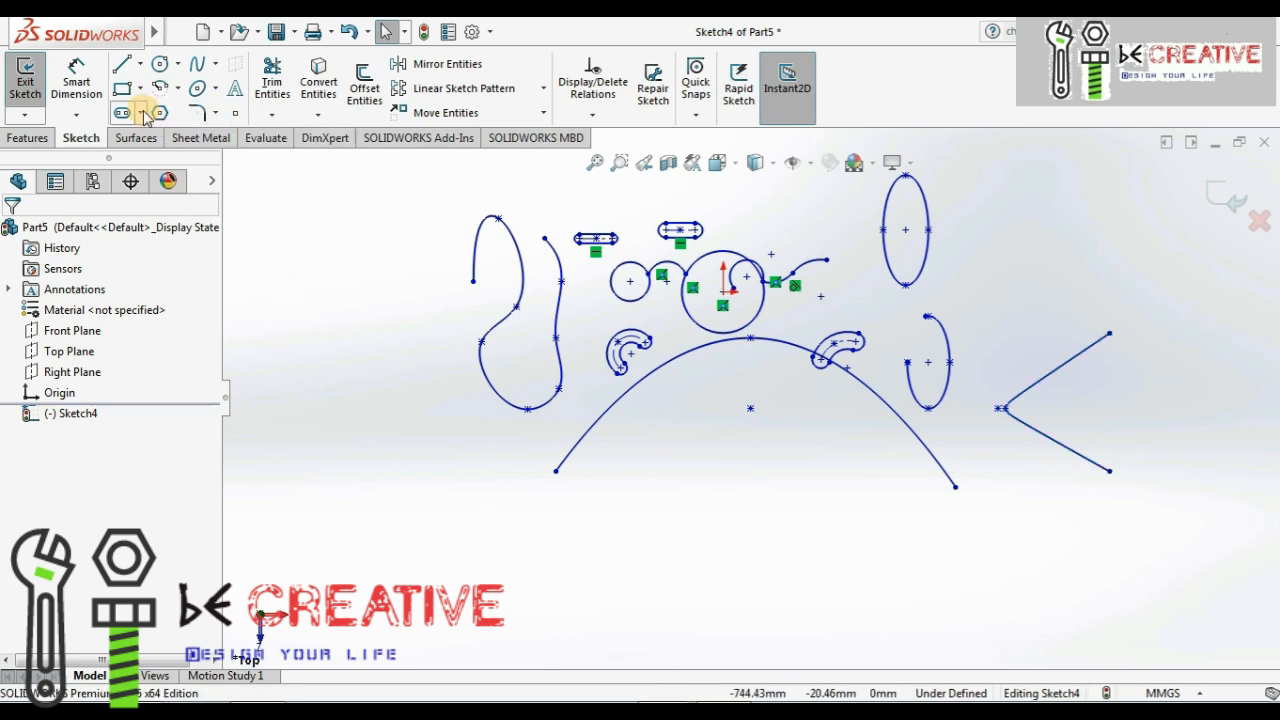
{"action": "left_click", "coordinate": [141, 88]}
{"action": "left_click", "coordinate": [168, 114]}
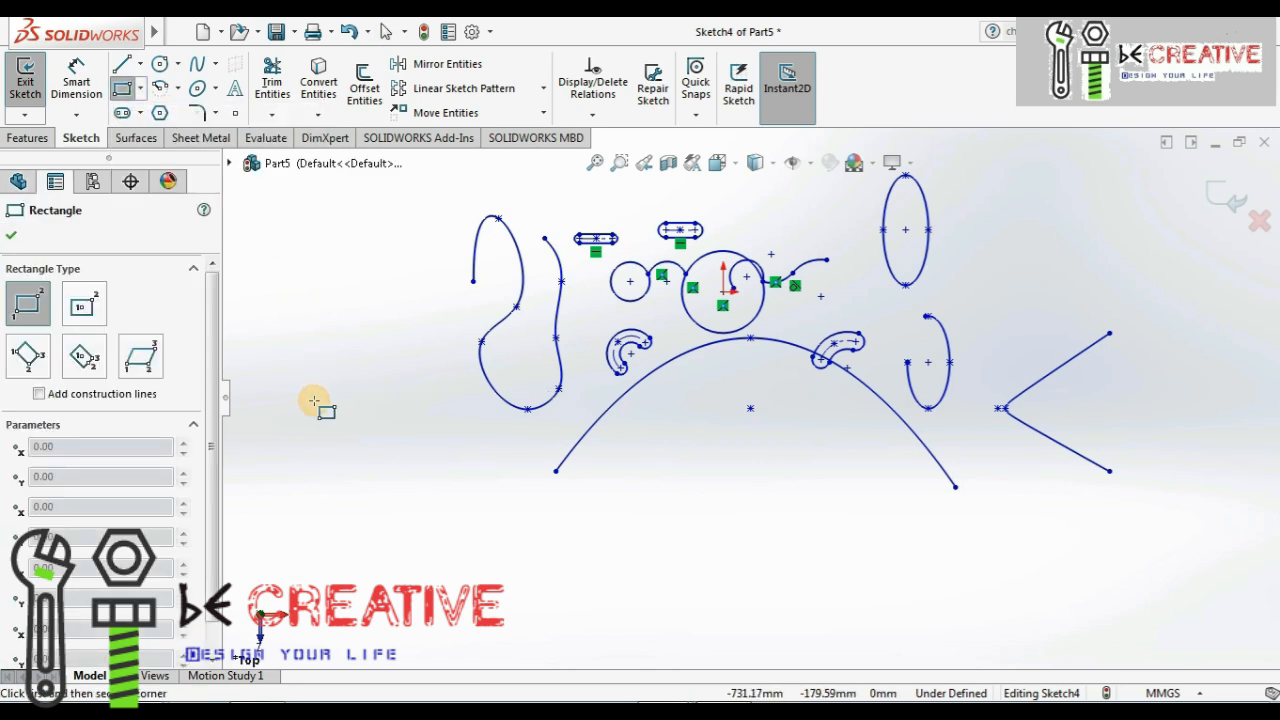
{"action": "left_click", "coordinate": [278, 260]}
{"action": "left_click", "coordinate": [389, 353]}
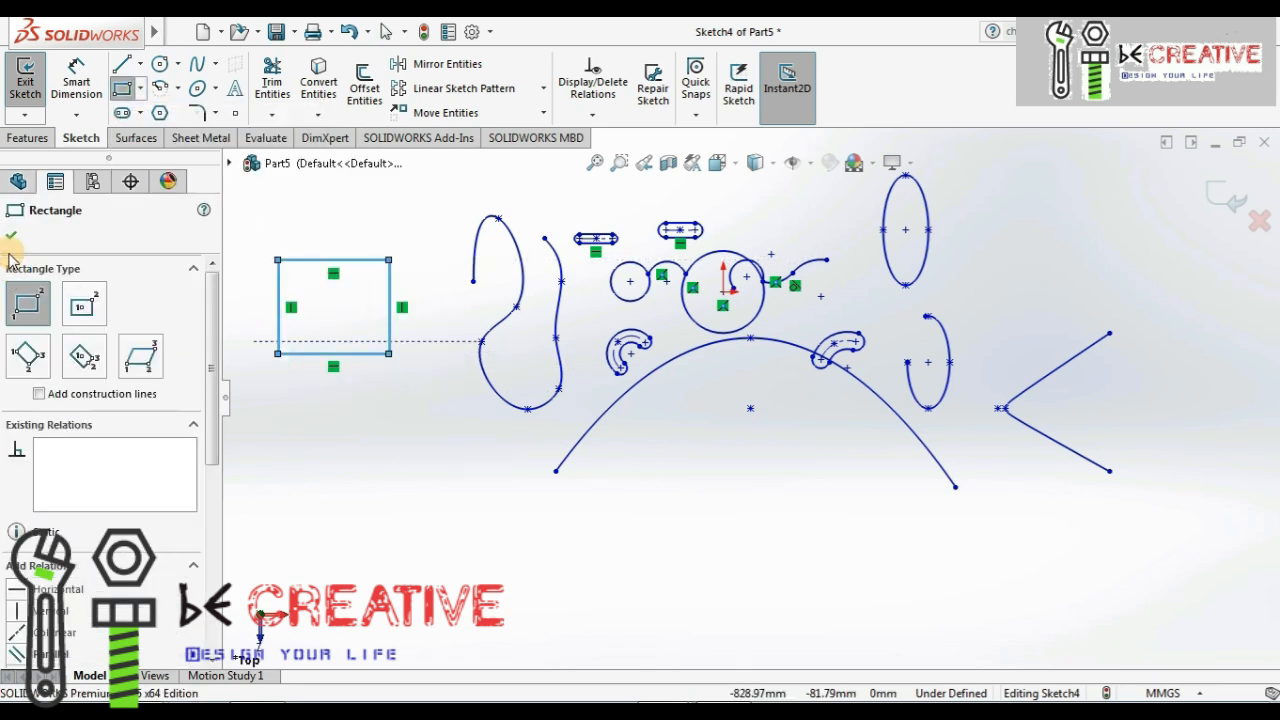
{"action": "left_click", "coordinate": [11, 239]}
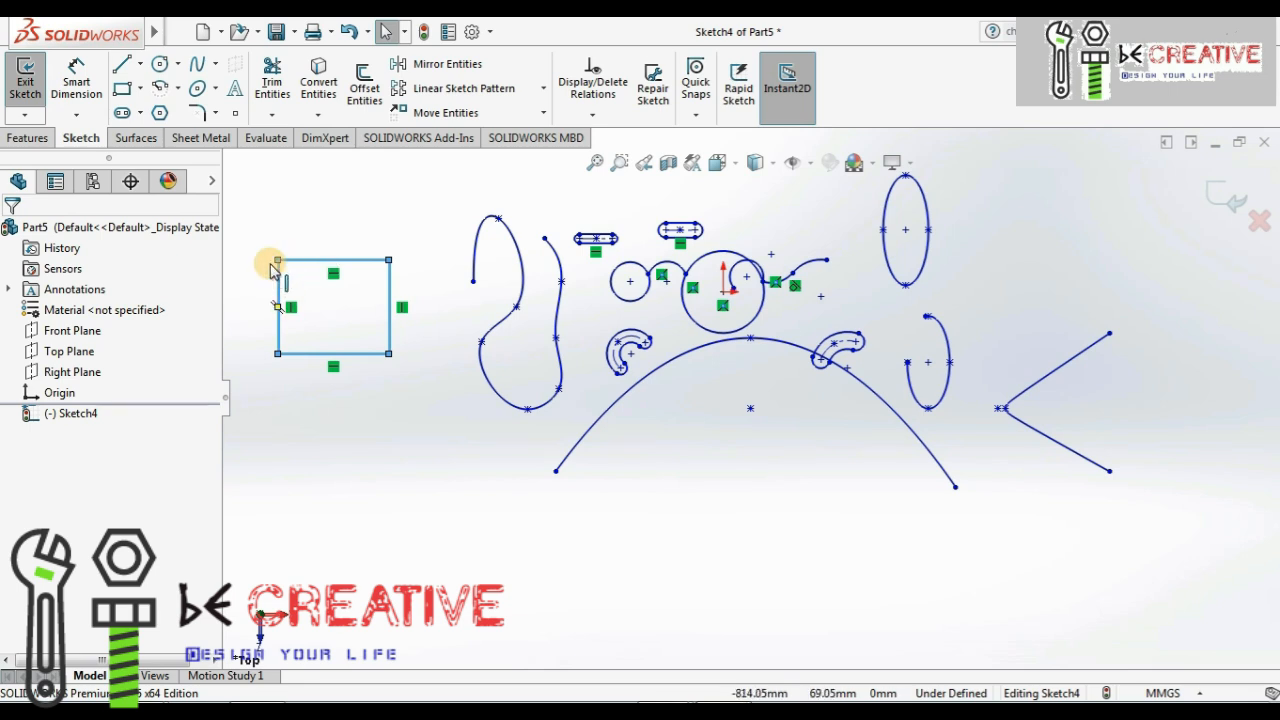
- Round the rectangle's upper-left and lower-left corners with 10 mm sketch fillets
{"action": "left_click", "coordinate": [215, 113]}
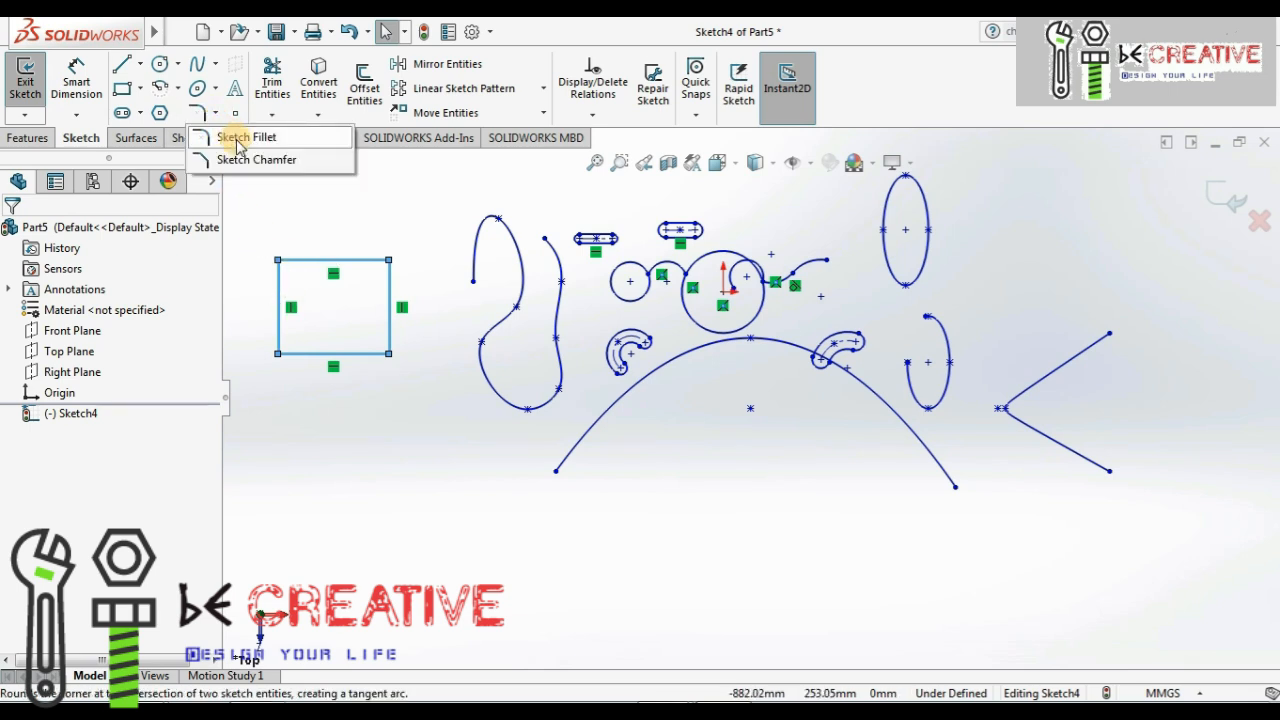
{"action": "left_click", "coordinate": [238, 145]}
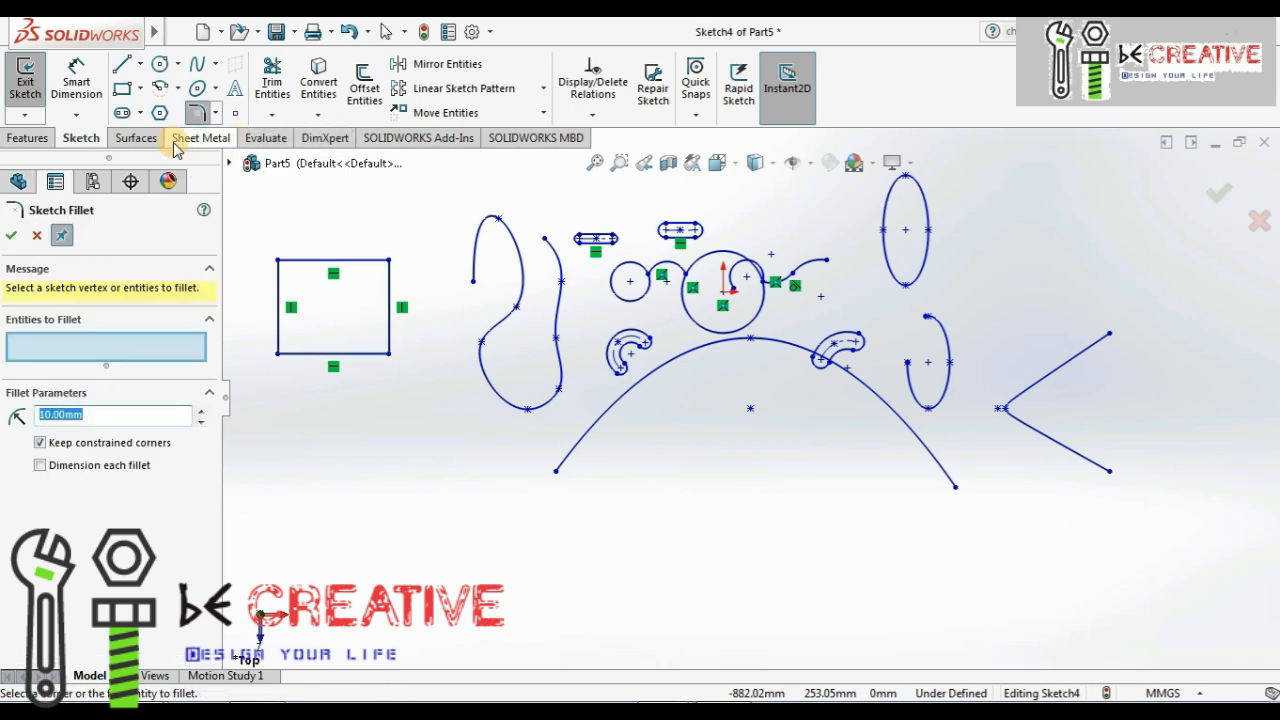
{"action": "left_click", "coordinate": [303, 268]}
{"action": "left_click", "coordinate": [280, 288]}
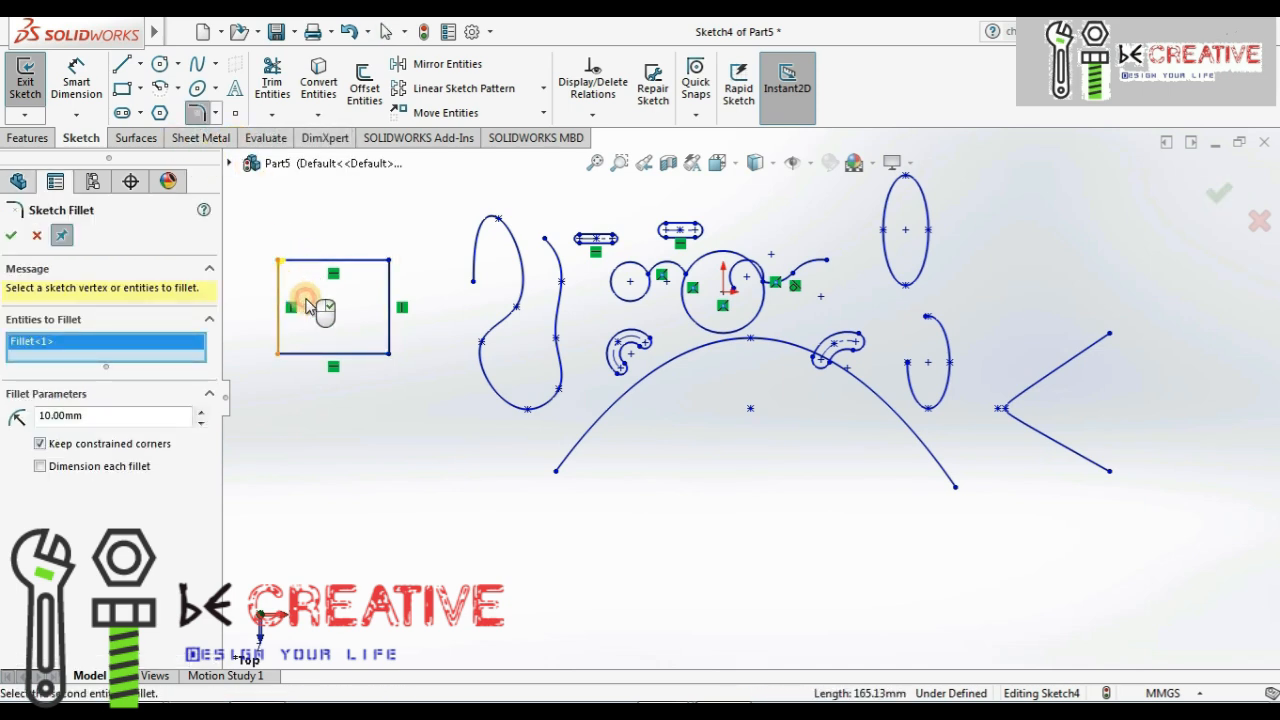
{"action": "left_click", "coordinate": [283, 344]}
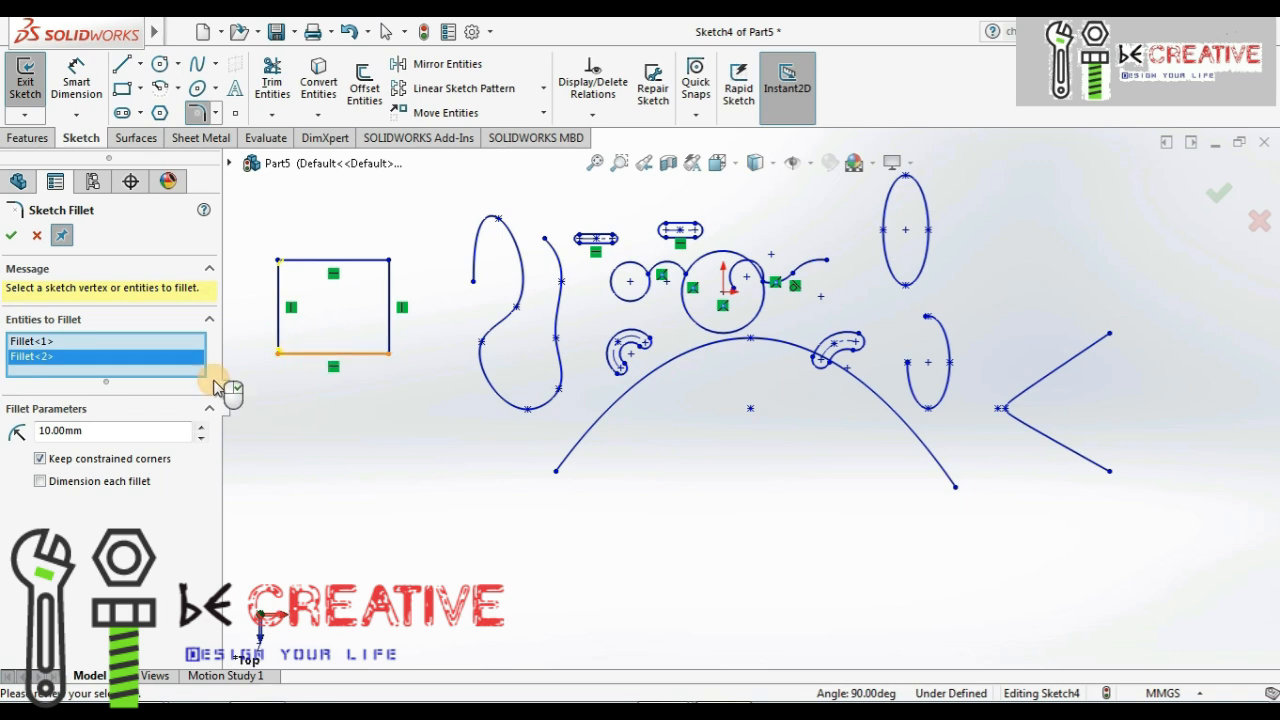
{"action": "left_click", "coordinate": [94, 429]}
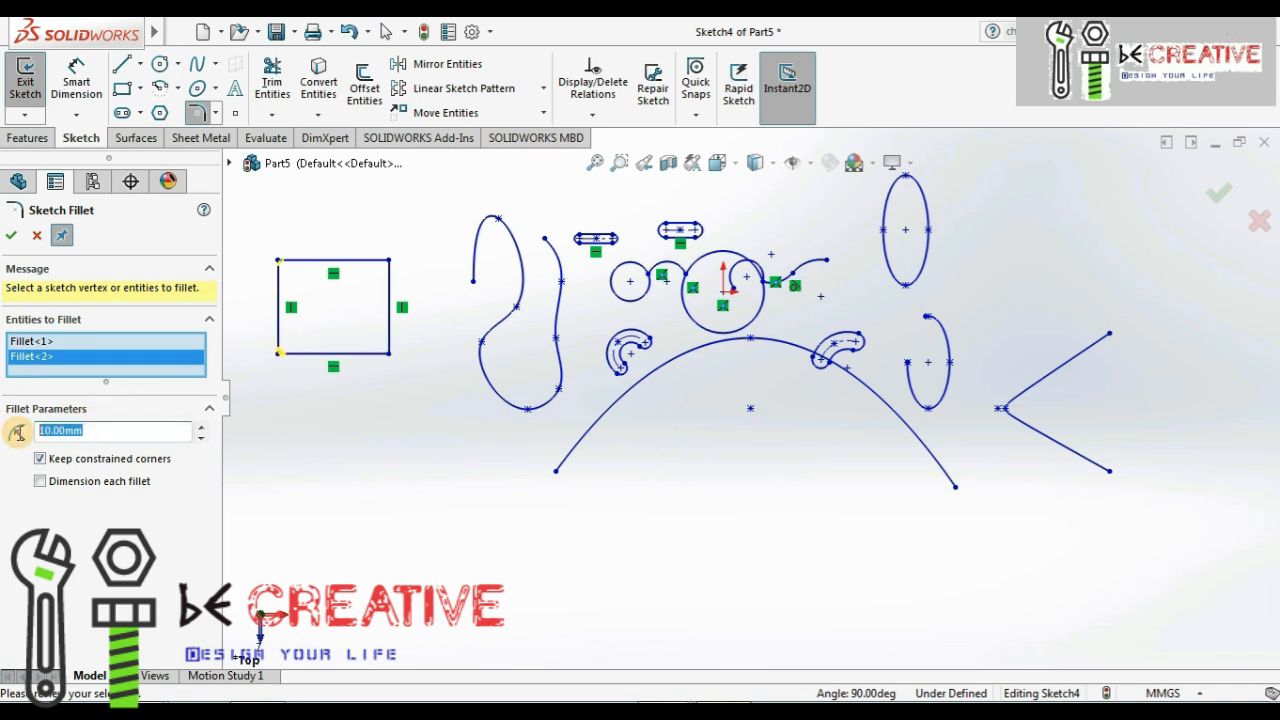
{"action": "left_click", "coordinate": [11, 235]}
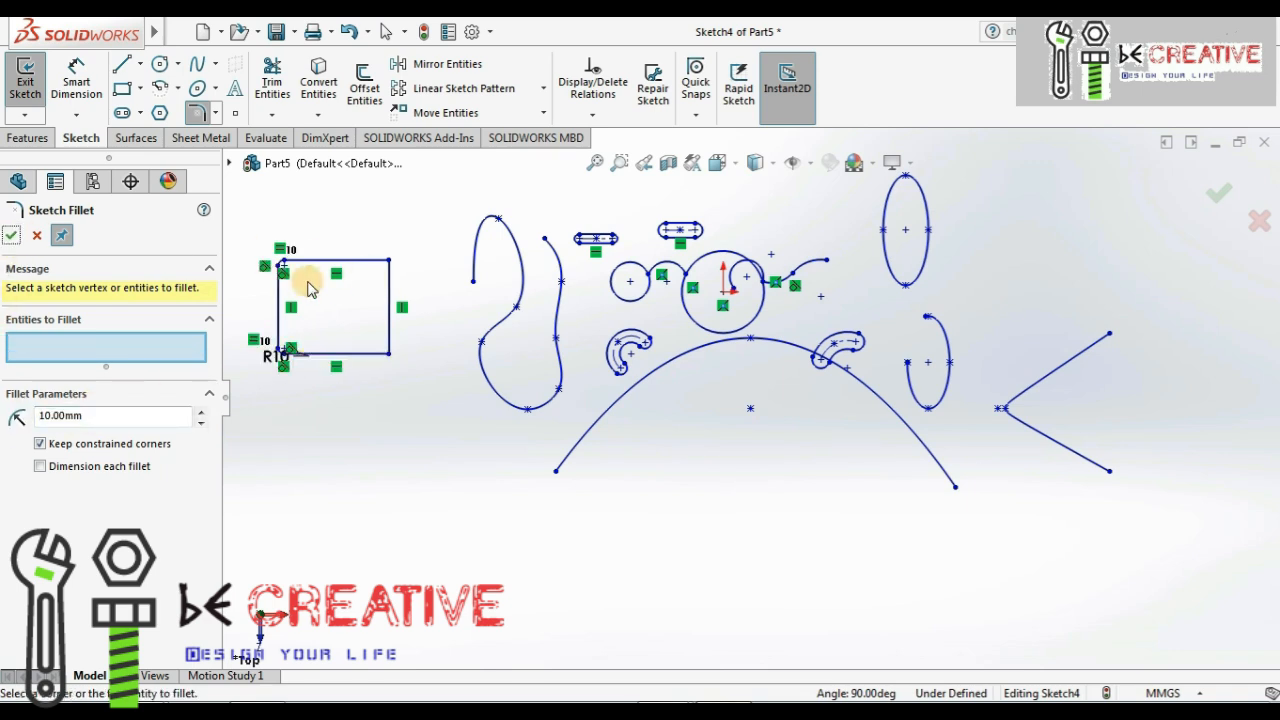
{"action": "left_click", "coordinate": [595, 162]}
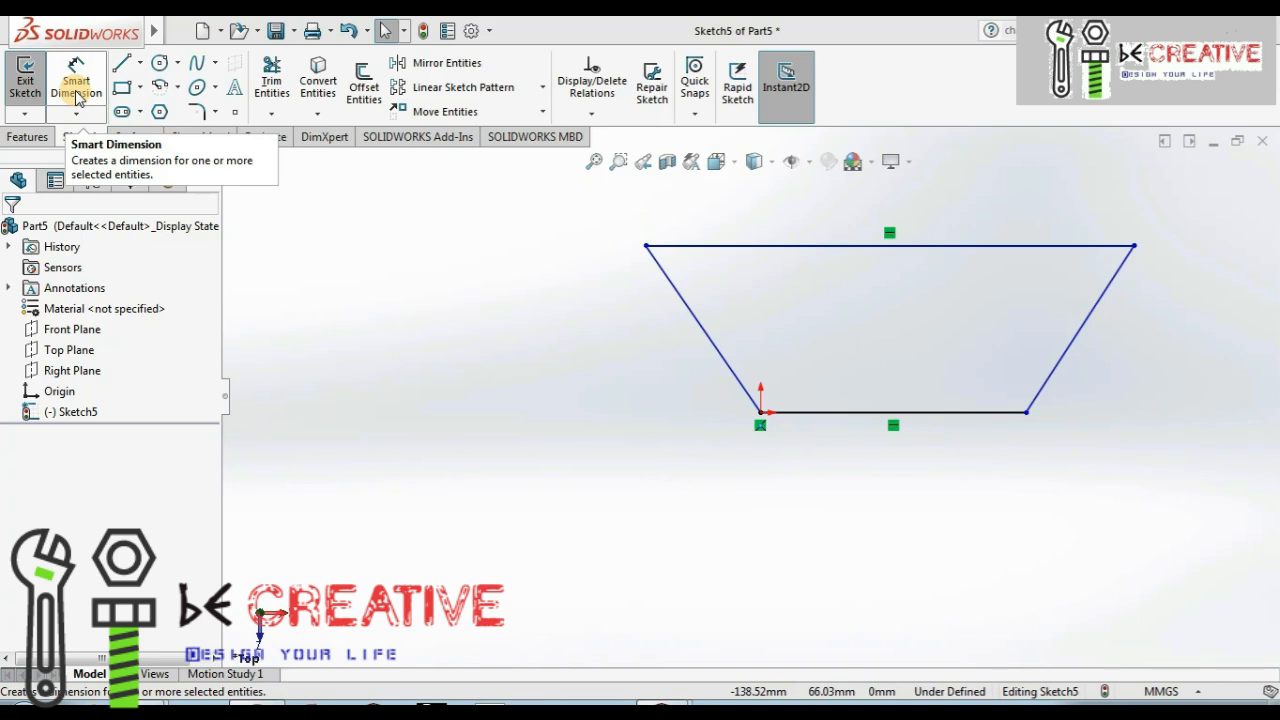
- Dimension the vertical distance between the trapezoid's two horizontal lines and set it to 50 mm
{"action": "left_click", "coordinate": [77, 90]}
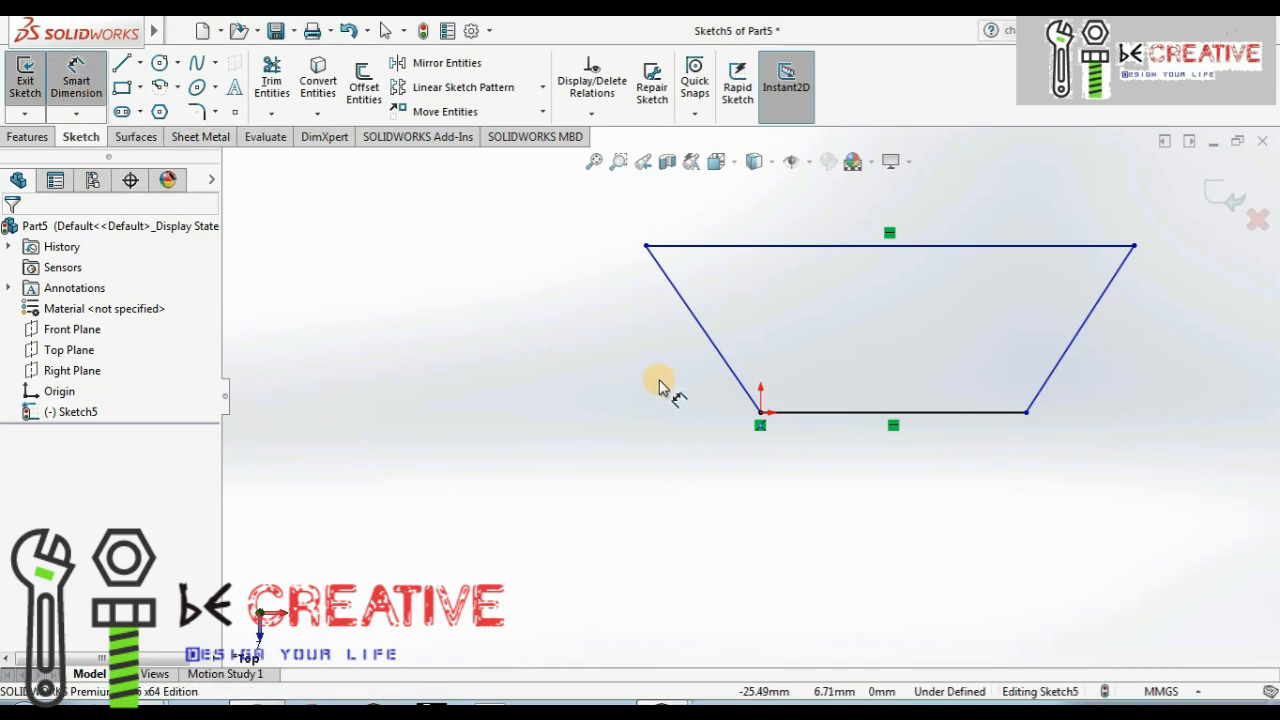
{"action": "left_click", "coordinate": [849, 413]}
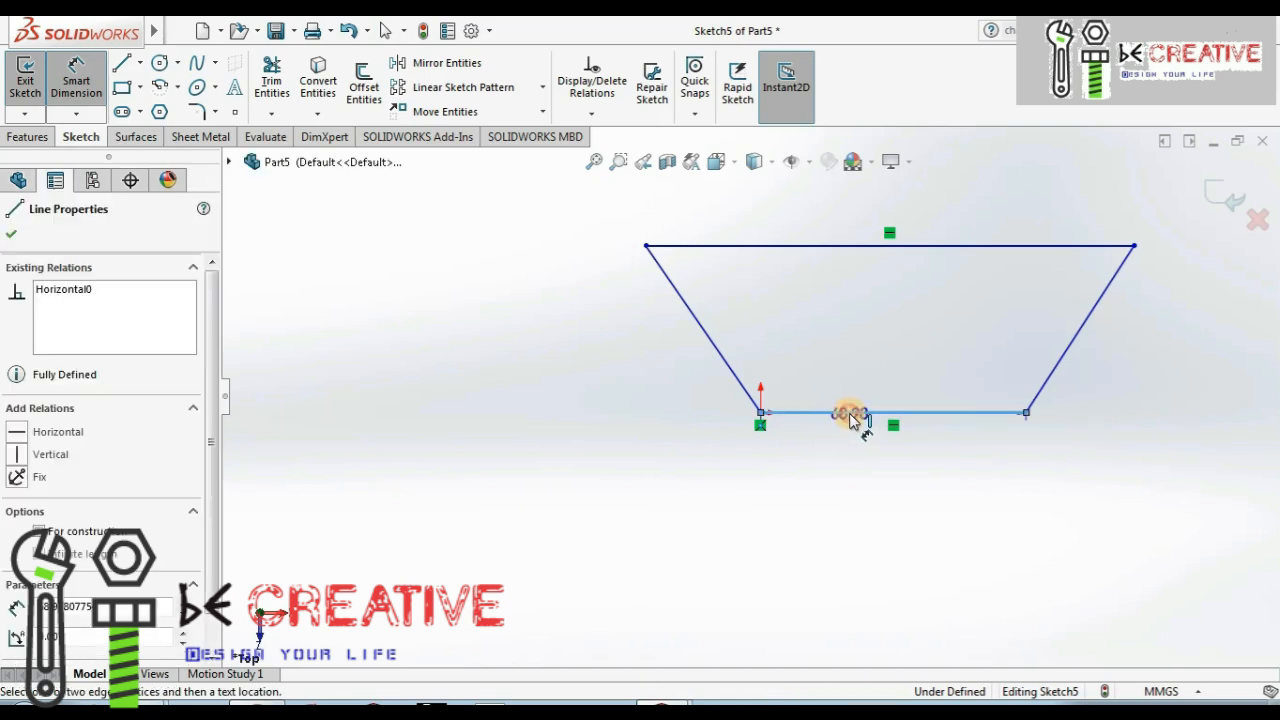
{"action": "left_click", "coordinate": [829, 247]}
{"action": "left_click", "coordinate": [543, 334]}
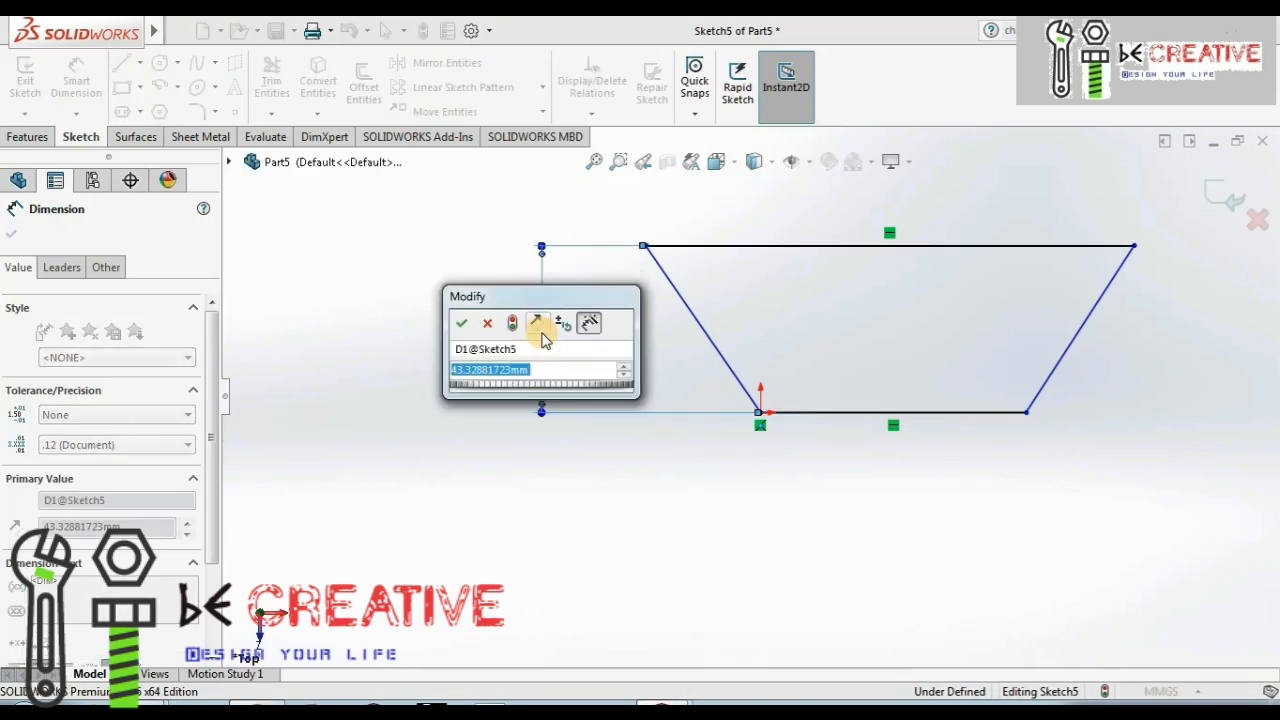
{"action": "type", "text": "0"}
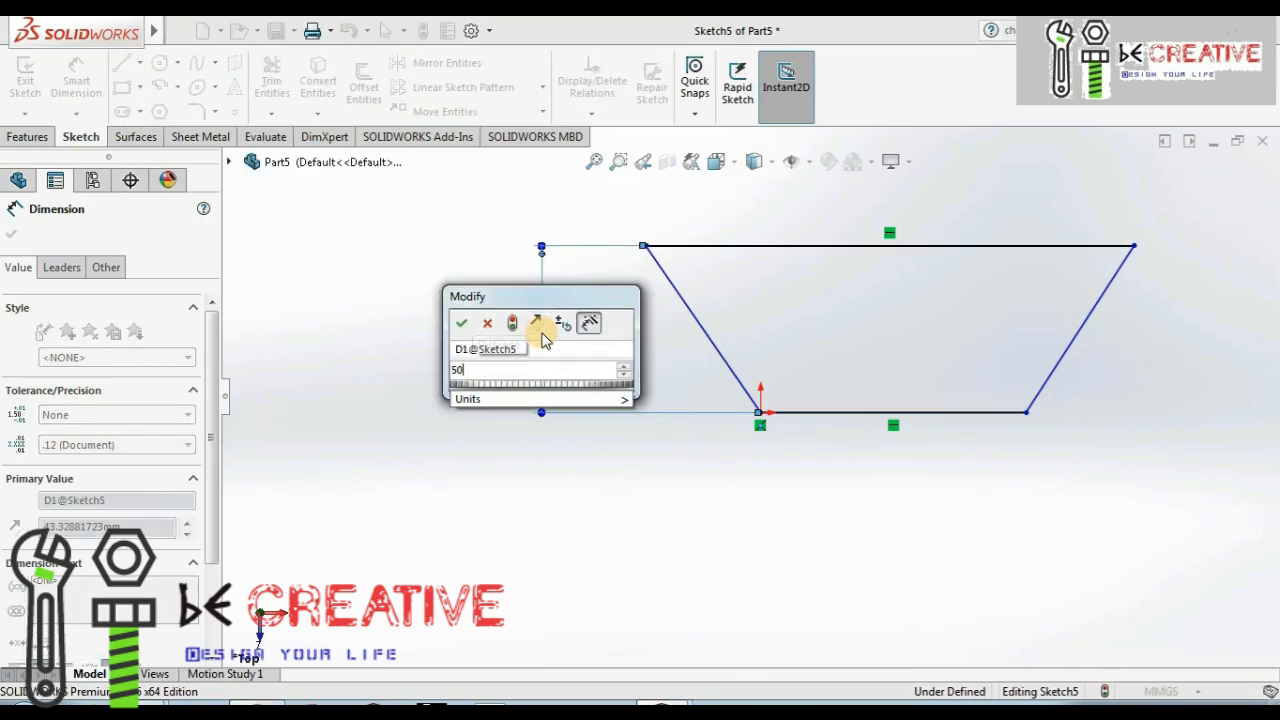
{"action": "key", "text": "Return"}
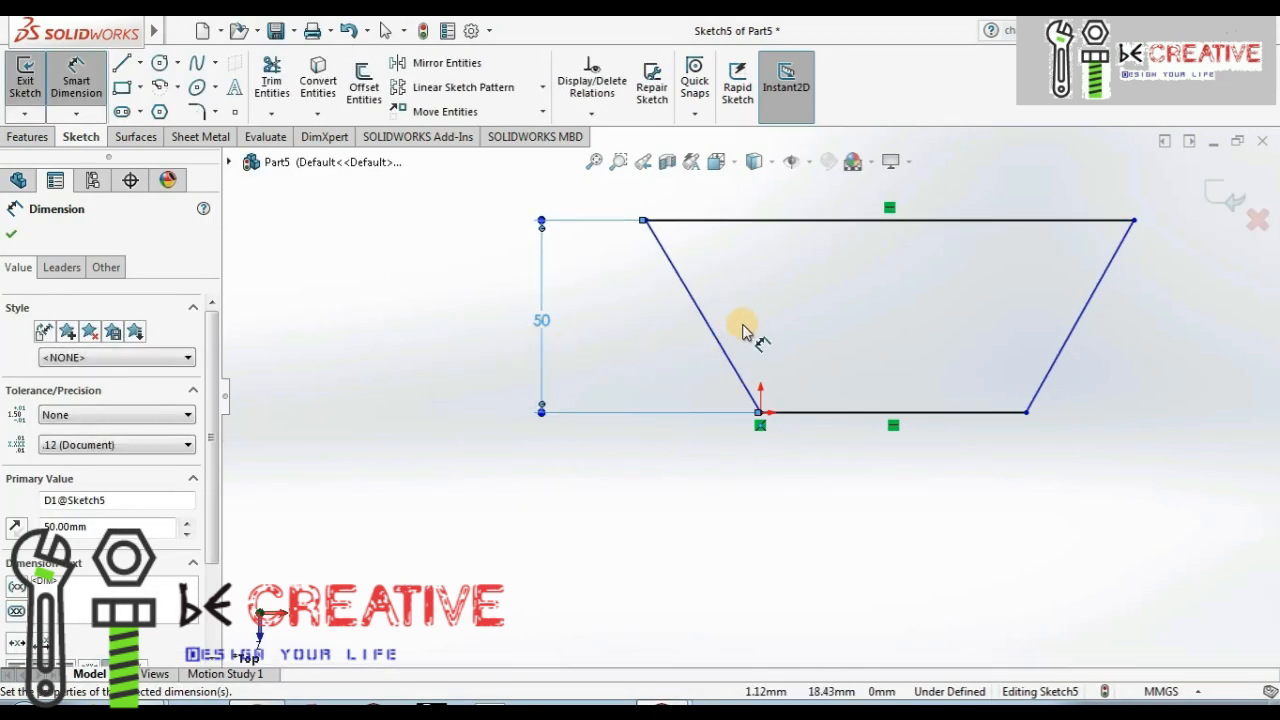
- Dimension the horizontal distance from the origin corner to the trapezoid's upper-right corner as 95 mm, placed below the shape
{"action": "left_click", "coordinate": [762, 415]}
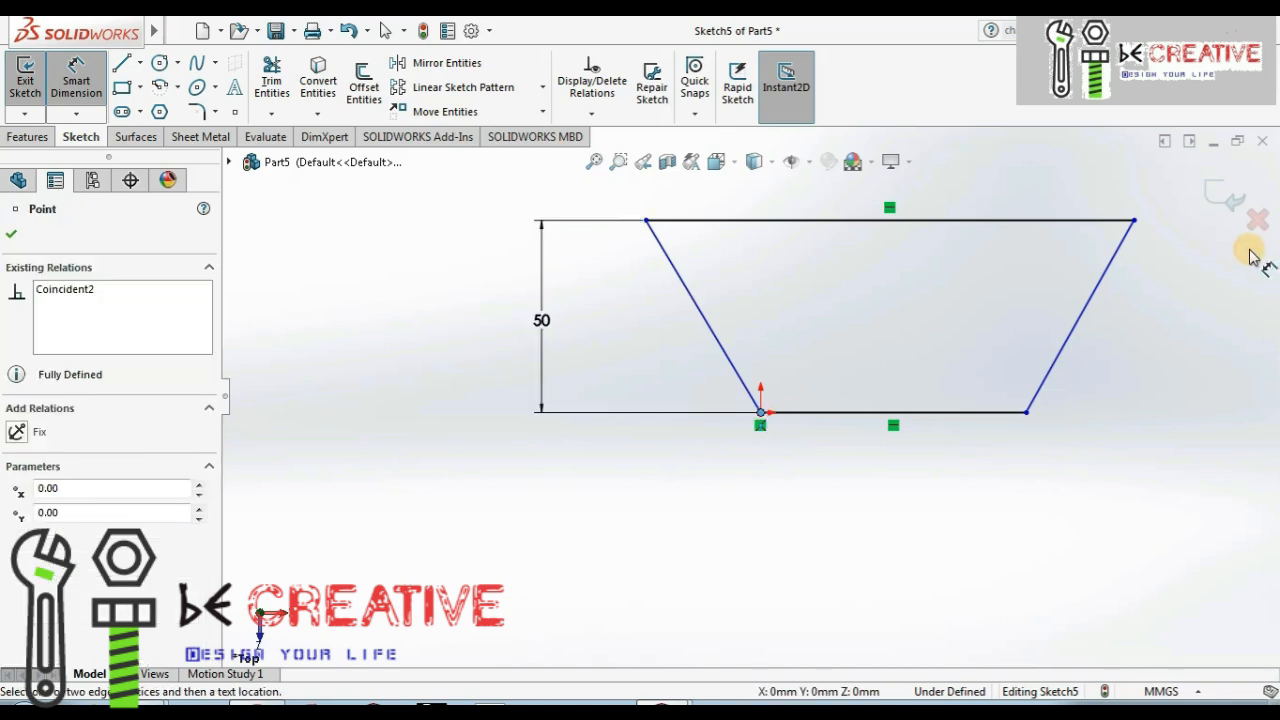
{"action": "left_click", "coordinate": [1133, 221]}
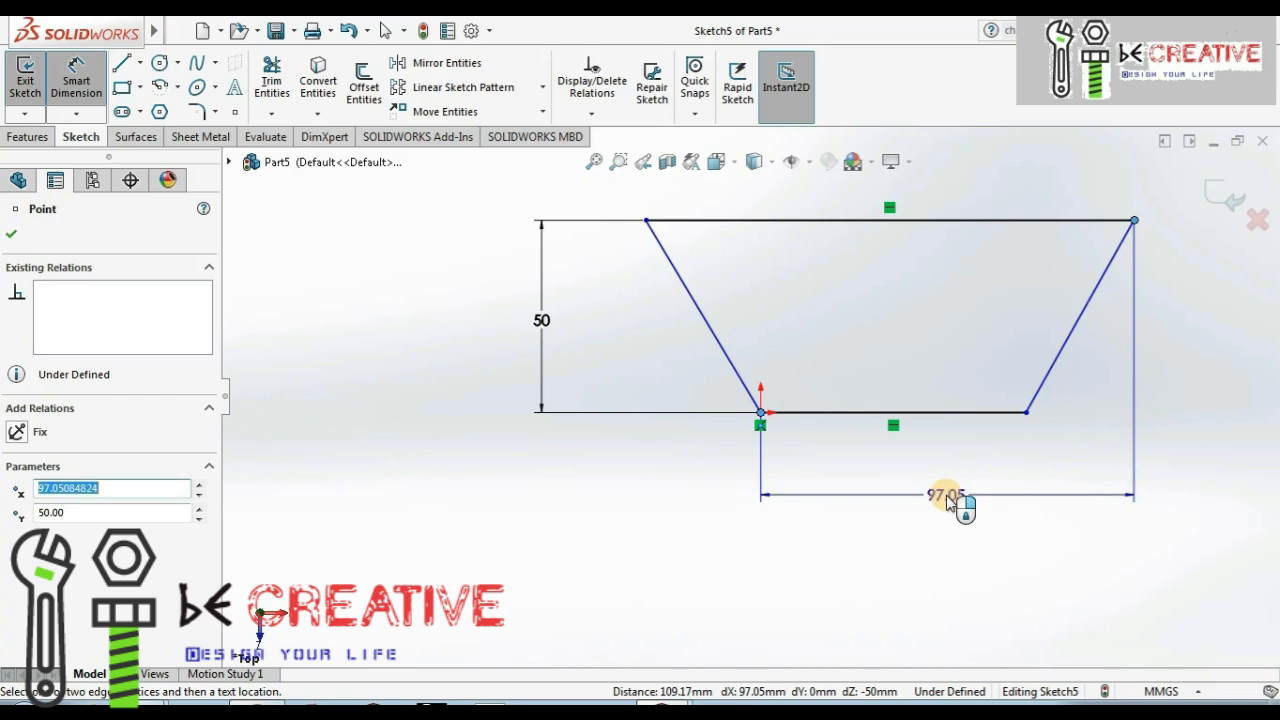
{"action": "left_click", "coordinate": [958, 500]}
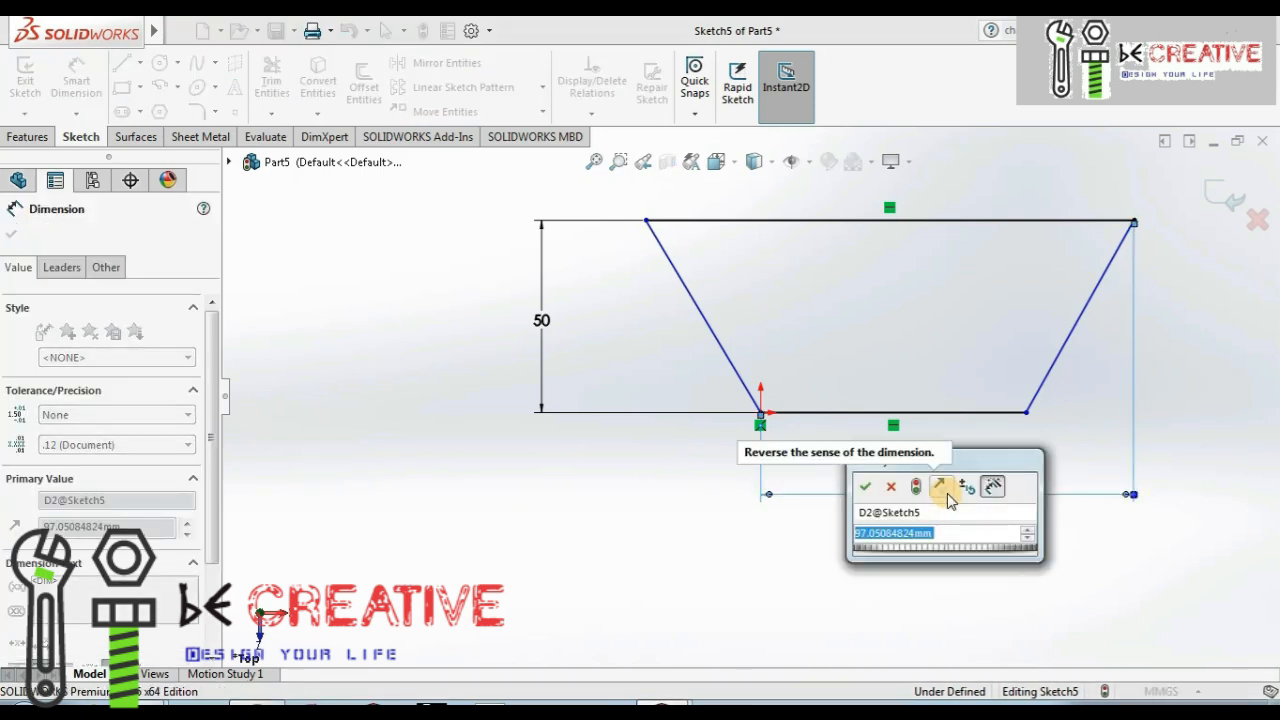
{"action": "type", "text": "95"}
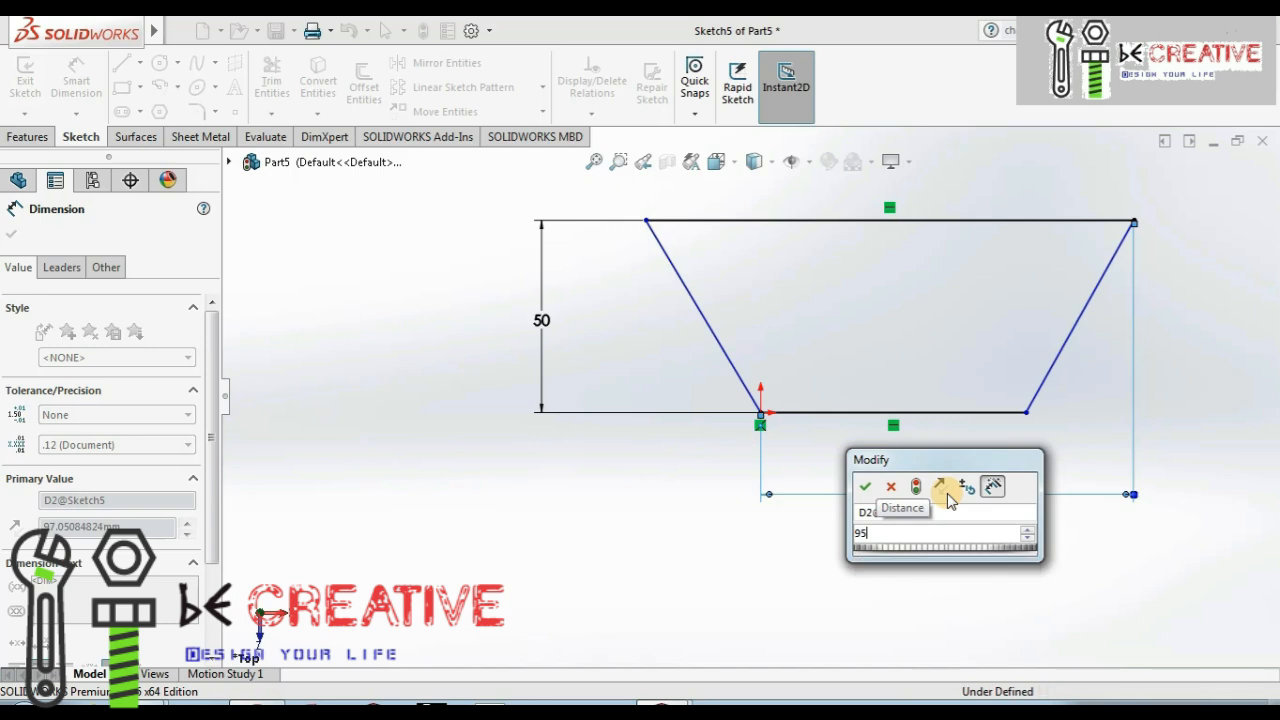
{"action": "key", "text": "Return"}
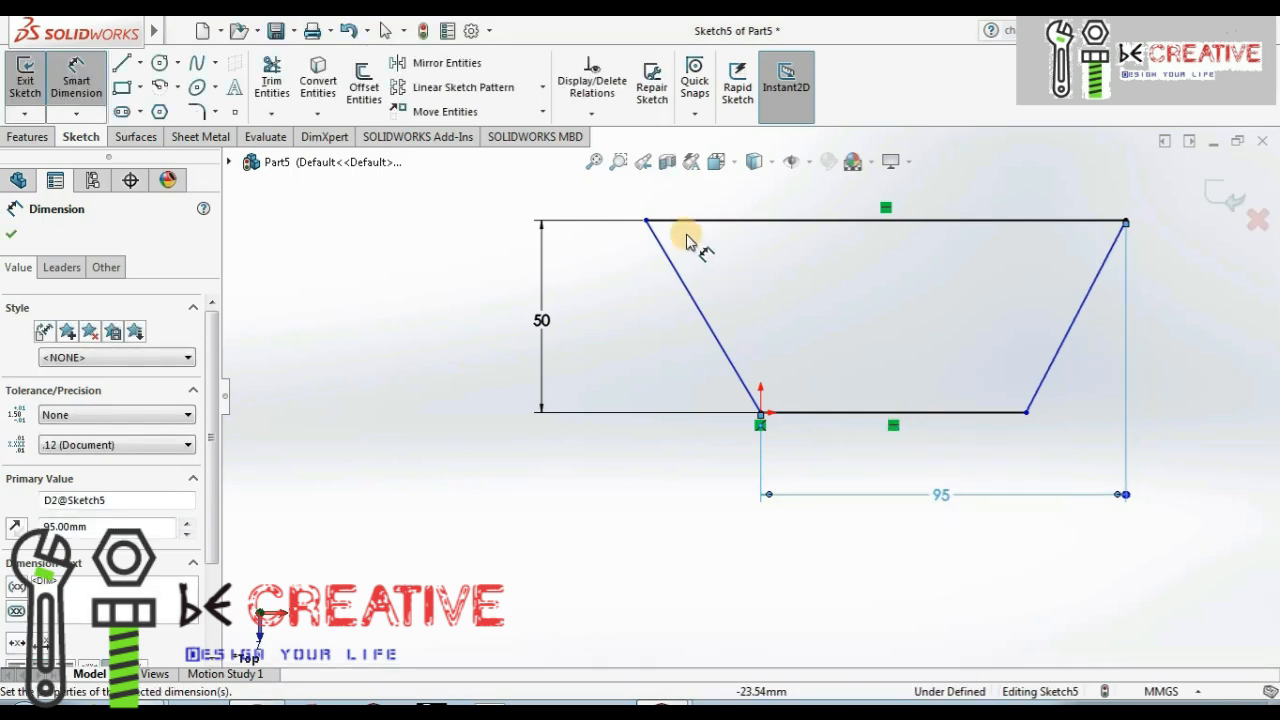
- Dimension the trapezoid's upper edge between its two end points and set it to 125 mm
{"action": "left_click", "coordinate": [647, 221]}
{"action": "left_click", "coordinate": [1126, 220]}
{"action": "left_click", "coordinate": [941, 190]}
{"action": "type", "text": "125"}
{"action": "key", "text": "Return"}
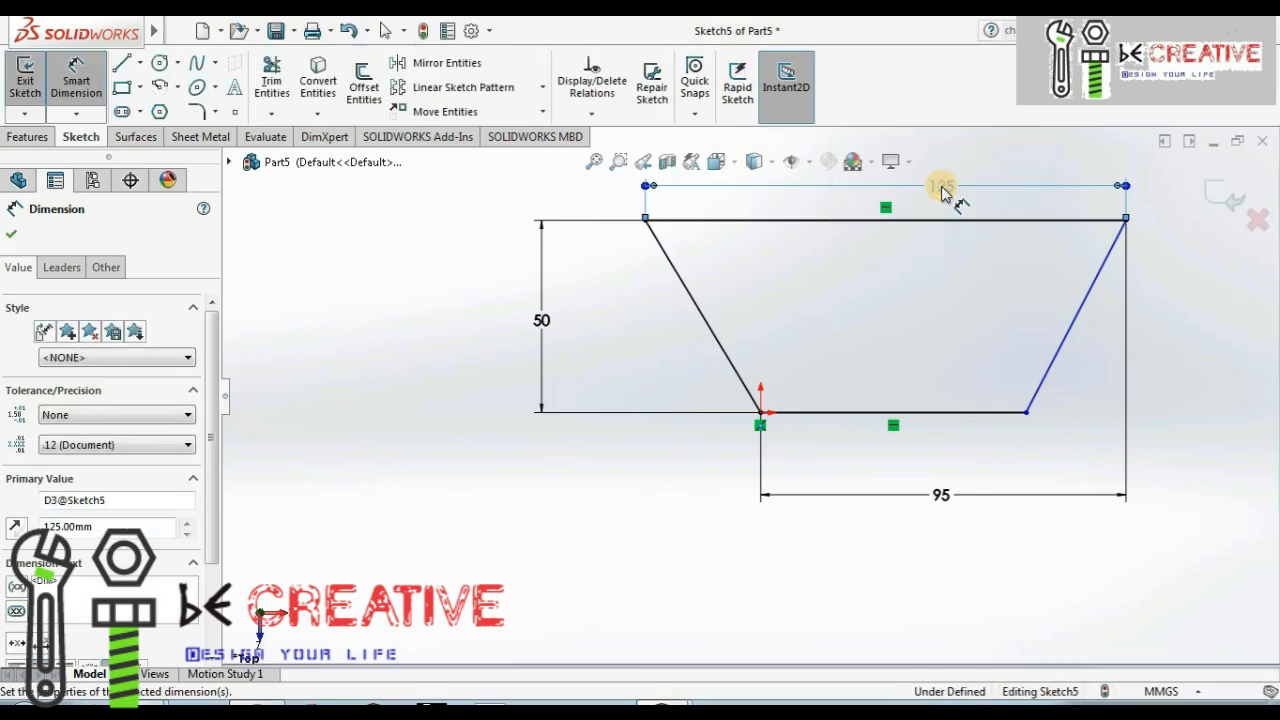
- Dimension the trapezoid's lower edge as 75 mm and finish dimensioning
{"action": "left_click", "coordinate": [993, 418]}
{"action": "left_click", "coordinate": [923, 467]}
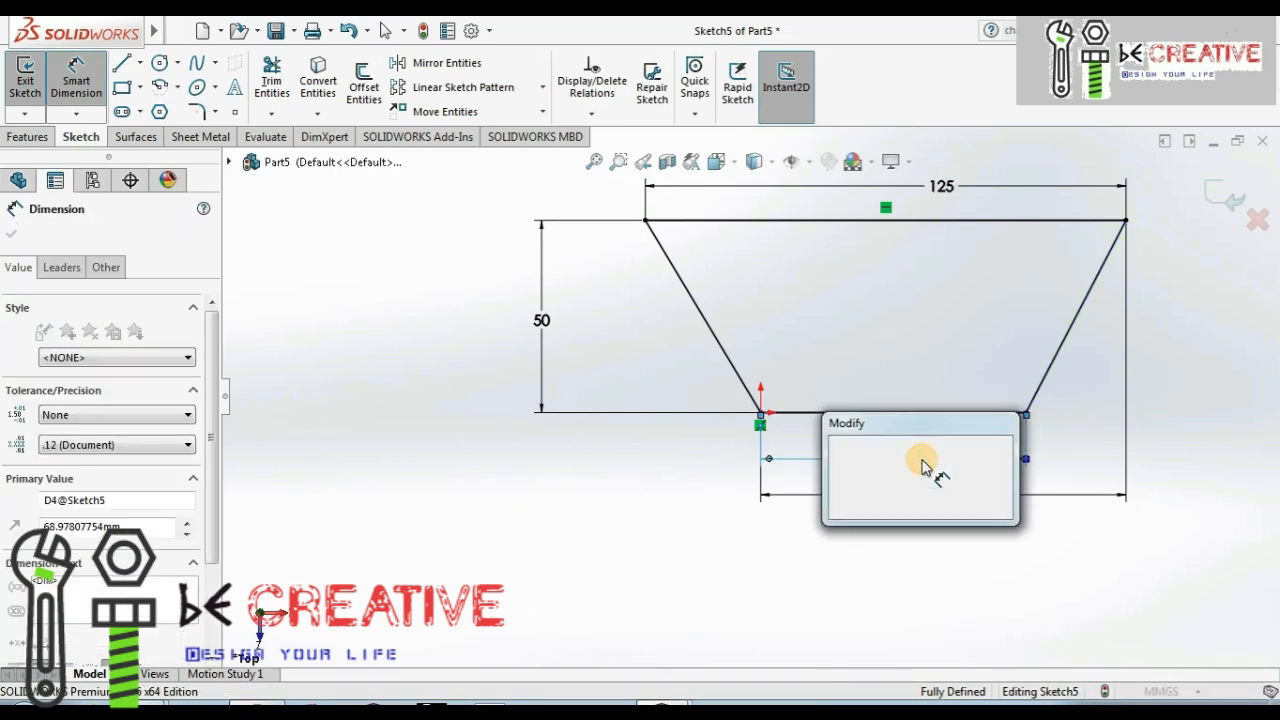
{"action": "type", "text": "75"}
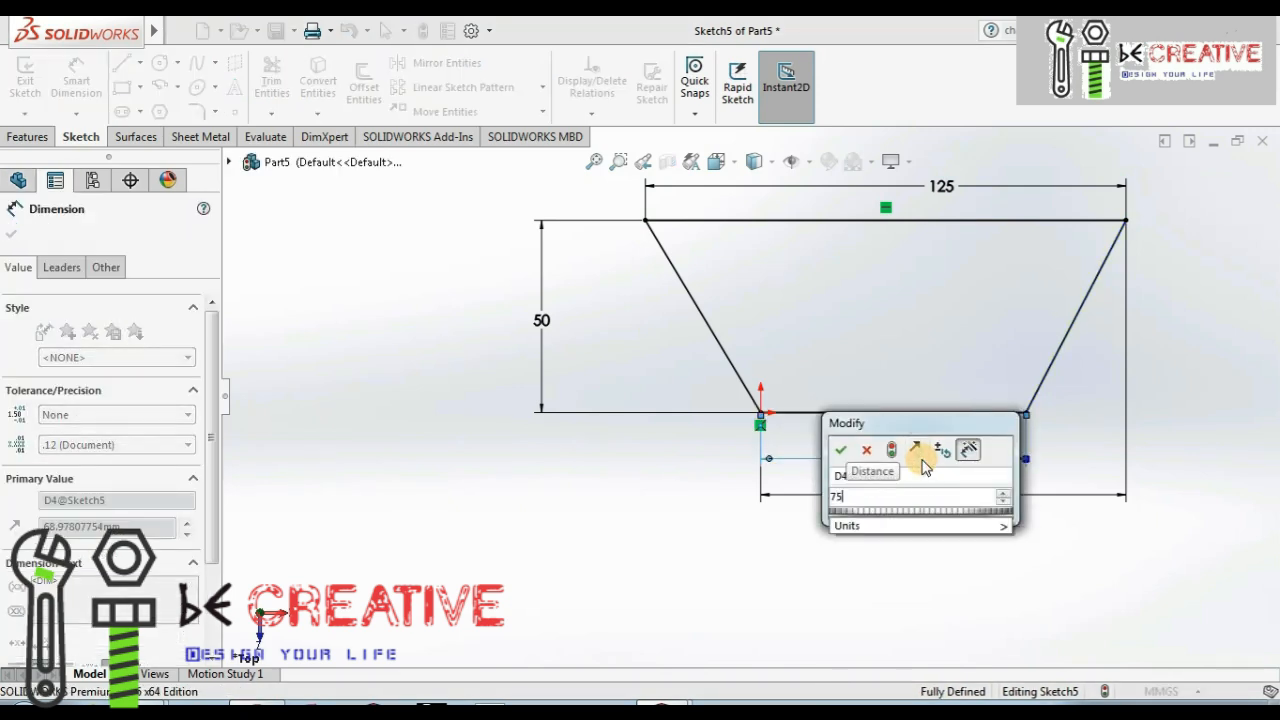
{"action": "key", "text": "Return"}
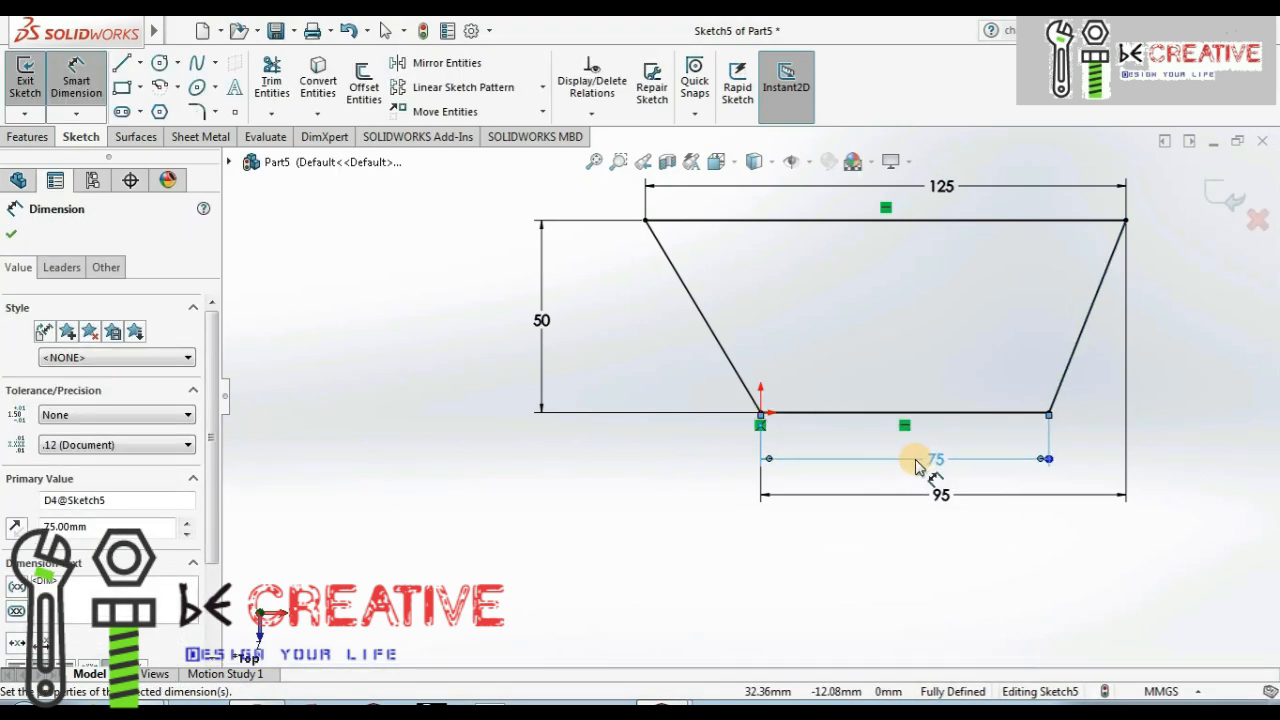
{"action": "left_click", "coordinate": [12, 234]}
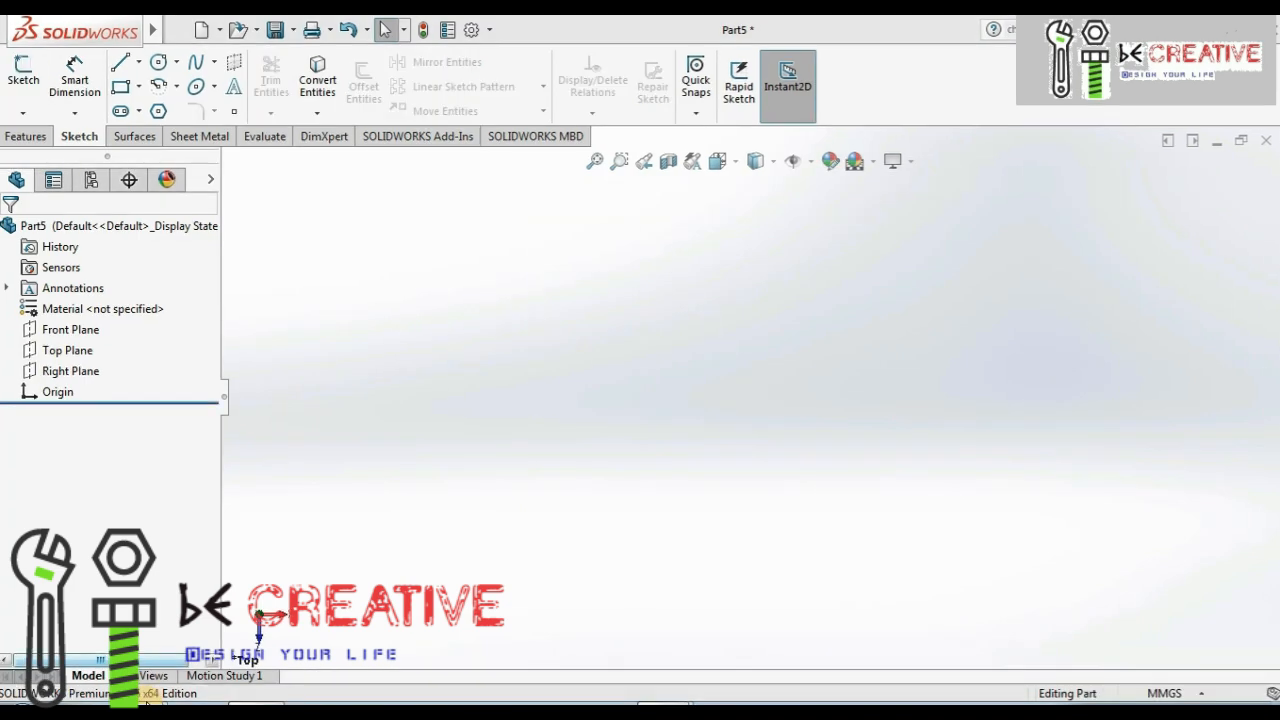
- Start a new sketch on the Top Plane
{"action": "mouse_move", "coordinate": [147, 700]}
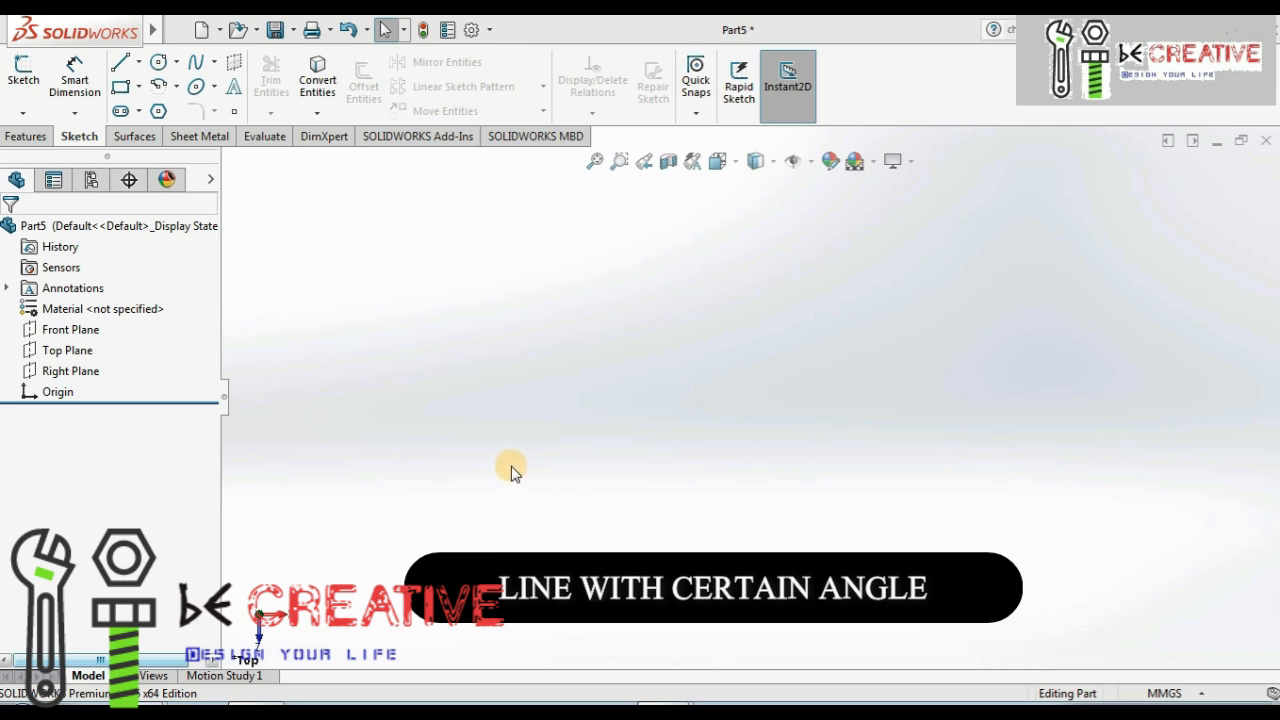
{"action": "right_click", "coordinate": [92, 350]}
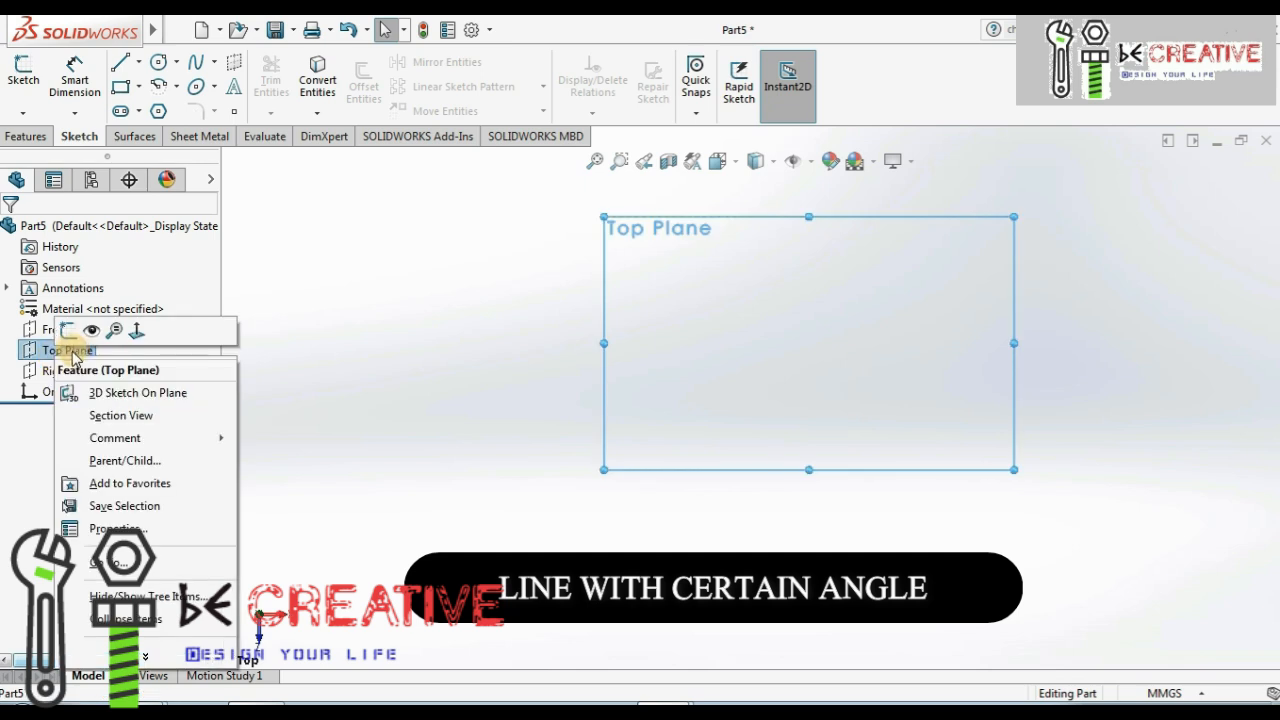
{"action": "left_click", "coordinate": [70, 338]}
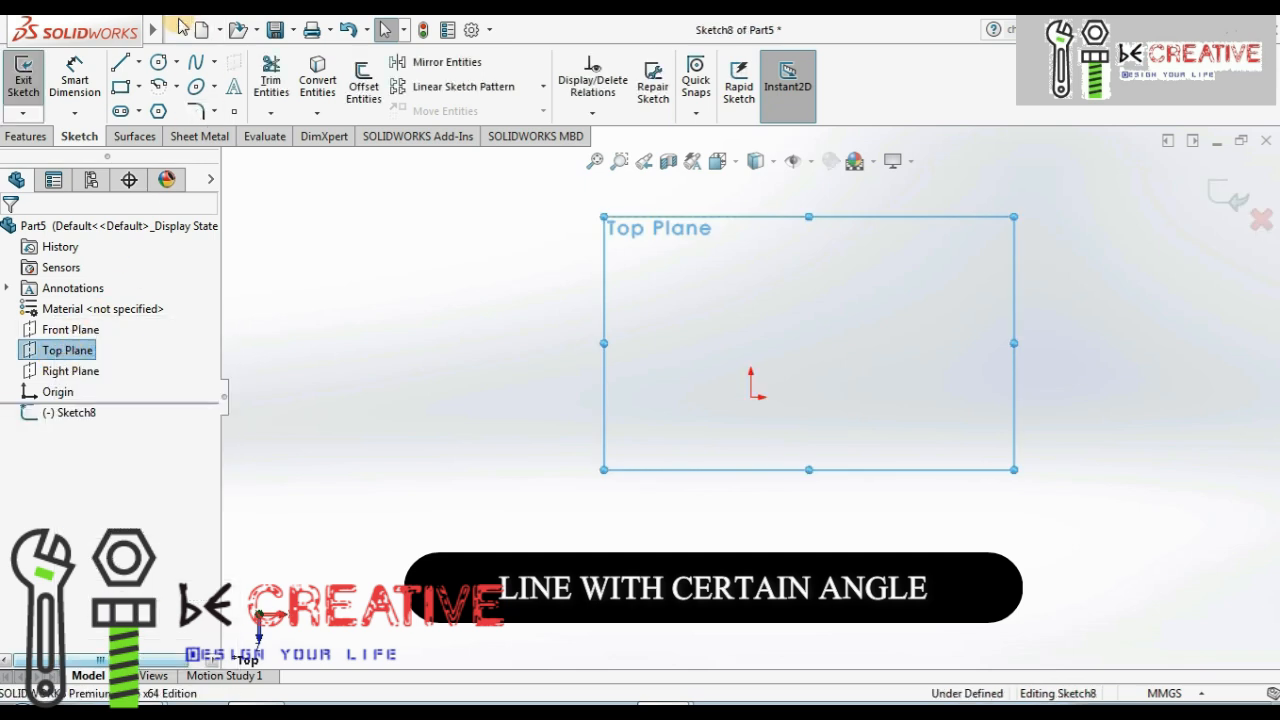
- Sketch a line from the origin with Angle orientation, 100 mm long and rising at about 45° to the right, and exit the sketch
{"action": "left_click", "coordinate": [120, 66]}
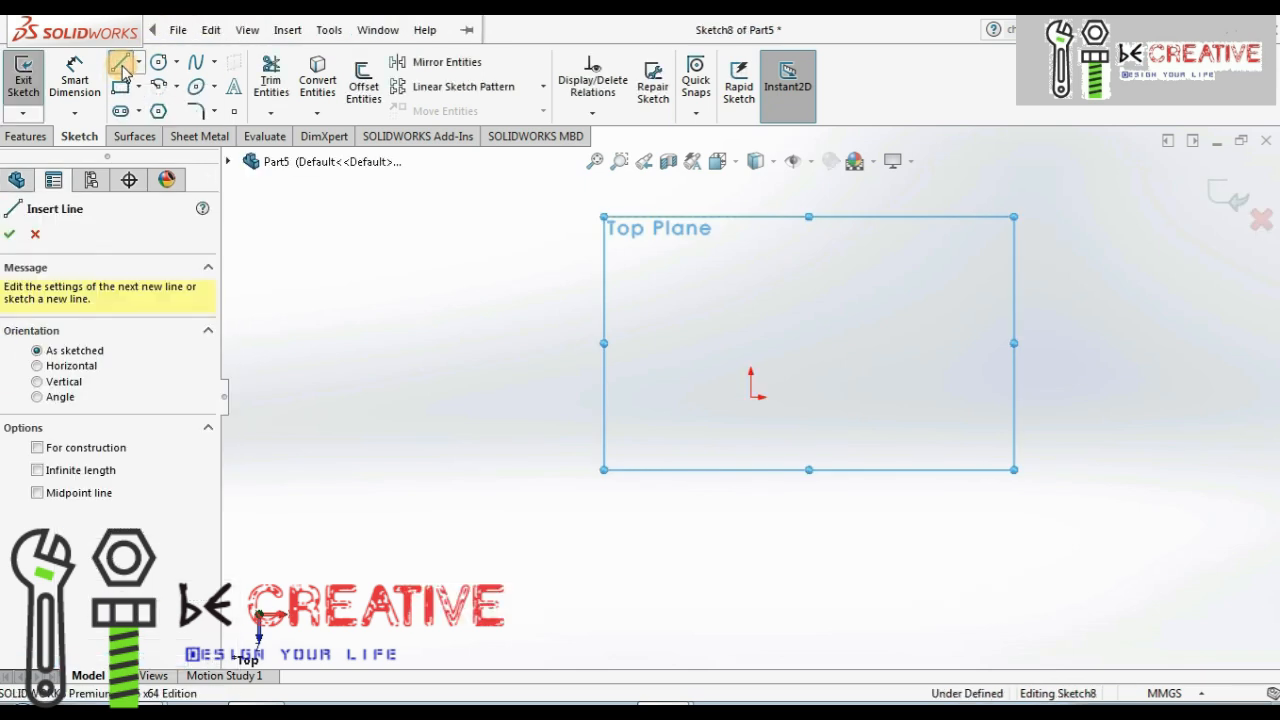
{"action": "left_click", "coordinate": [39, 399]}
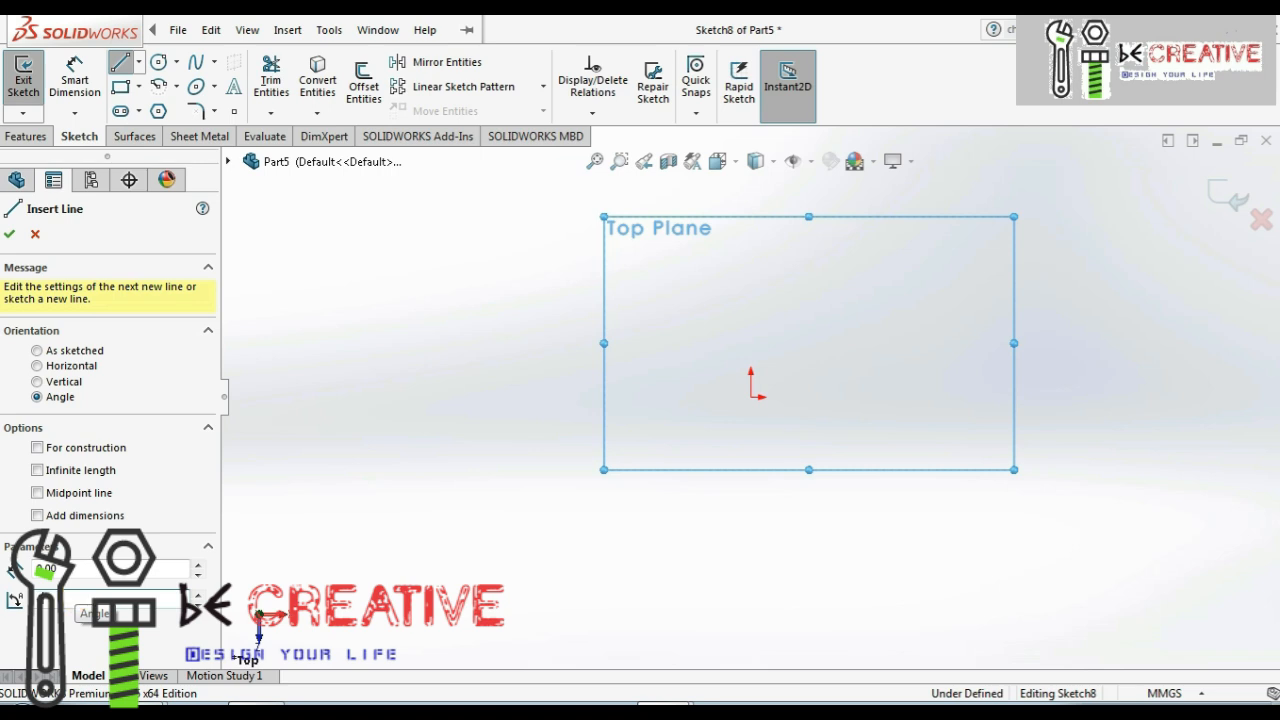
{"action": "left_click_drag", "start_coordinate": [63, 570], "coordinate": [37, 558]}
{"action": "type", "text": "10"}
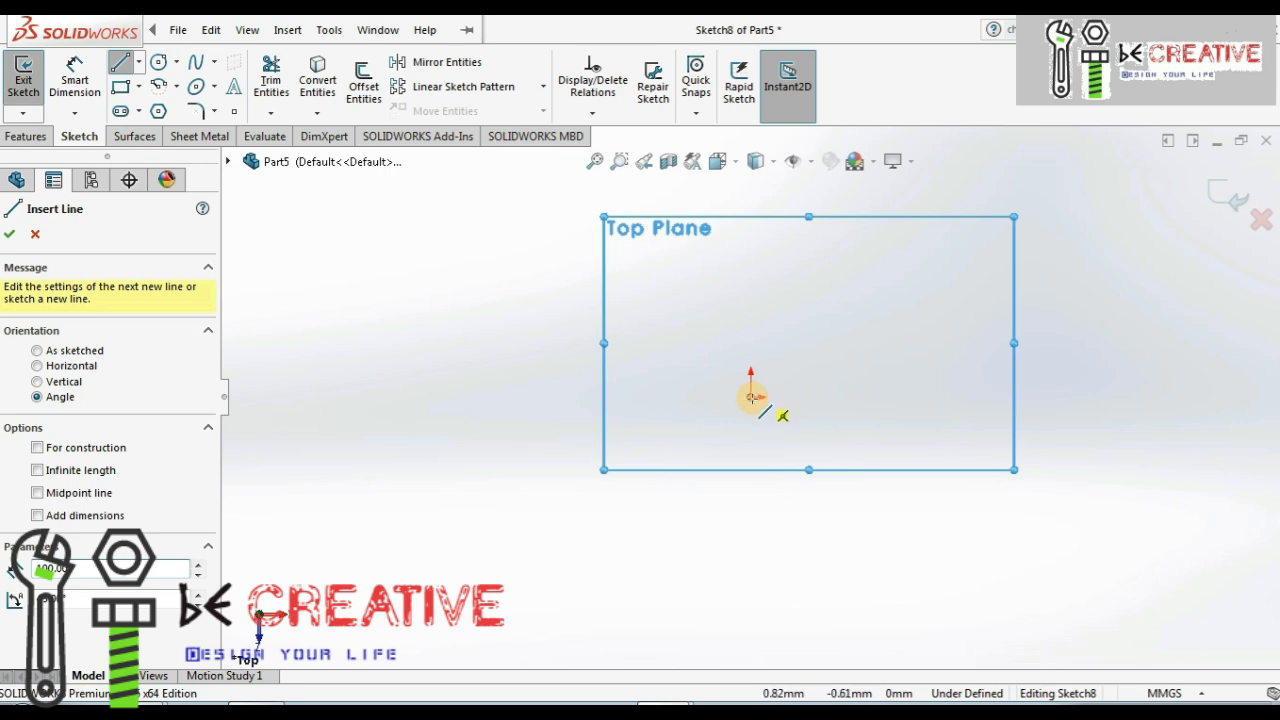
{"action": "left_click", "coordinate": [751, 397]}
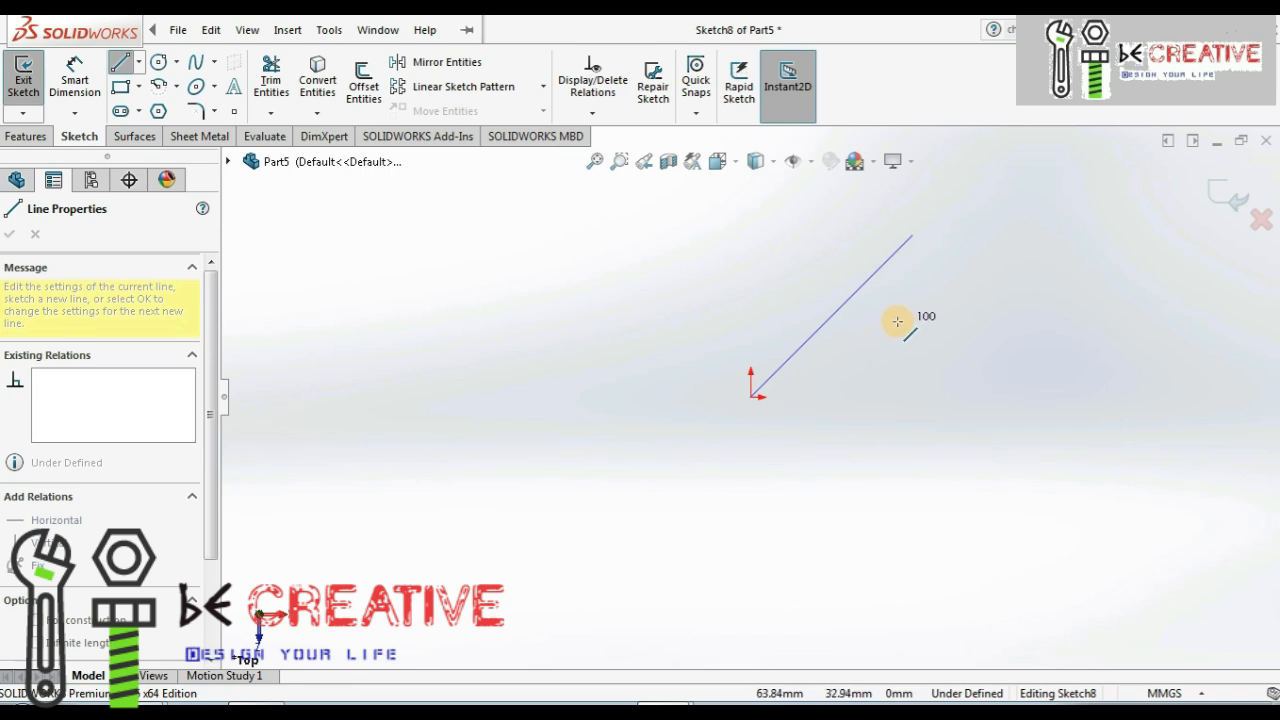
{"action": "left_click", "coordinate": [897, 321]}
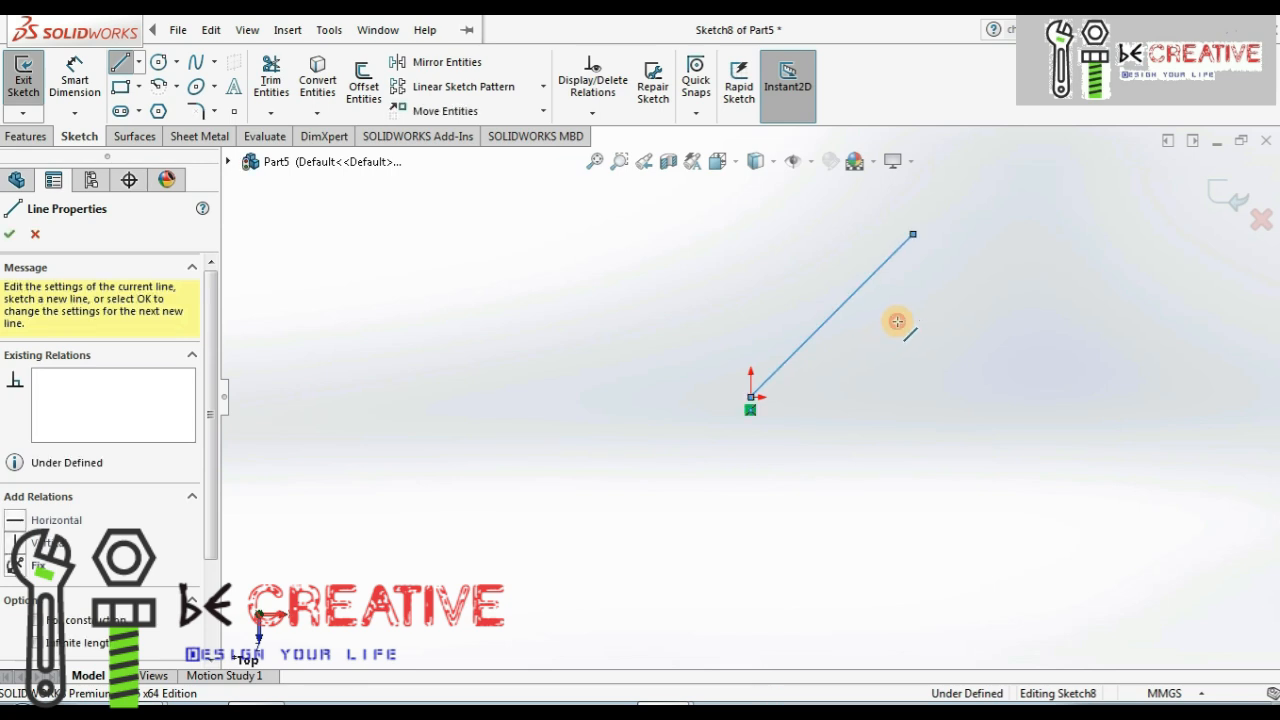
{"action": "left_click", "coordinate": [18, 236]}
{"action": "left_click", "coordinate": [14, 236]}
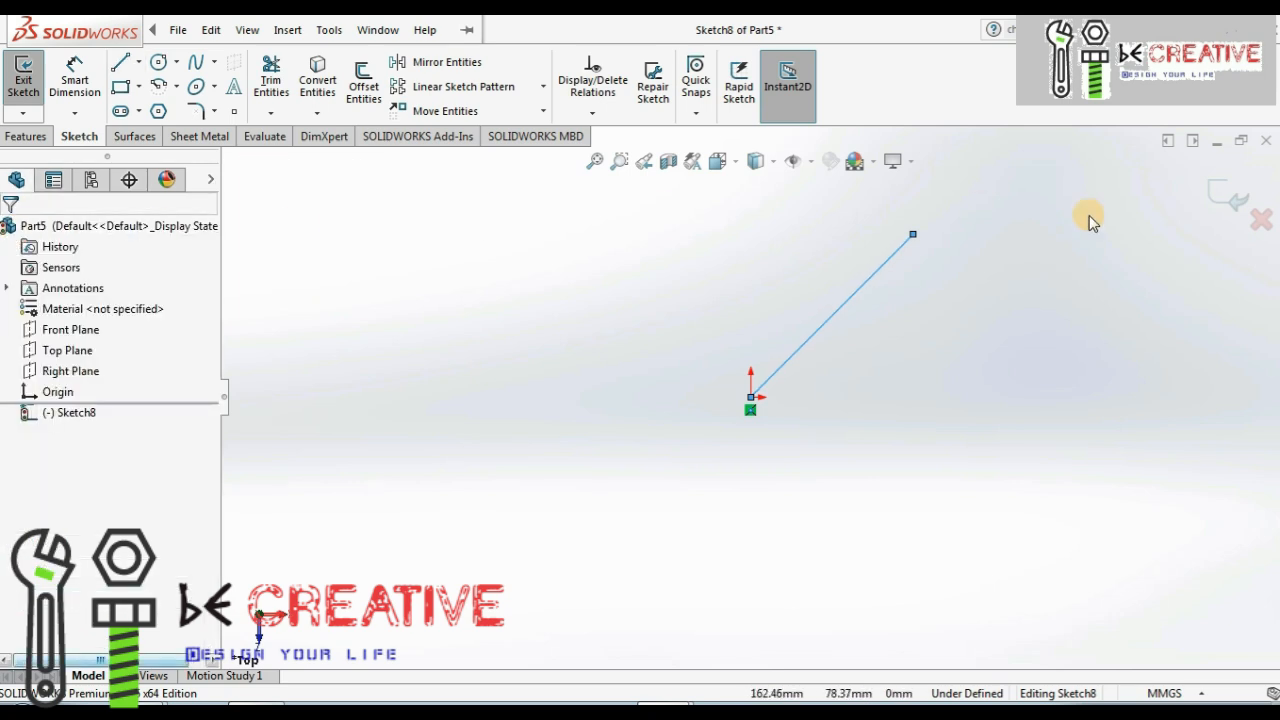
{"action": "left_click", "coordinate": [1222, 198]}
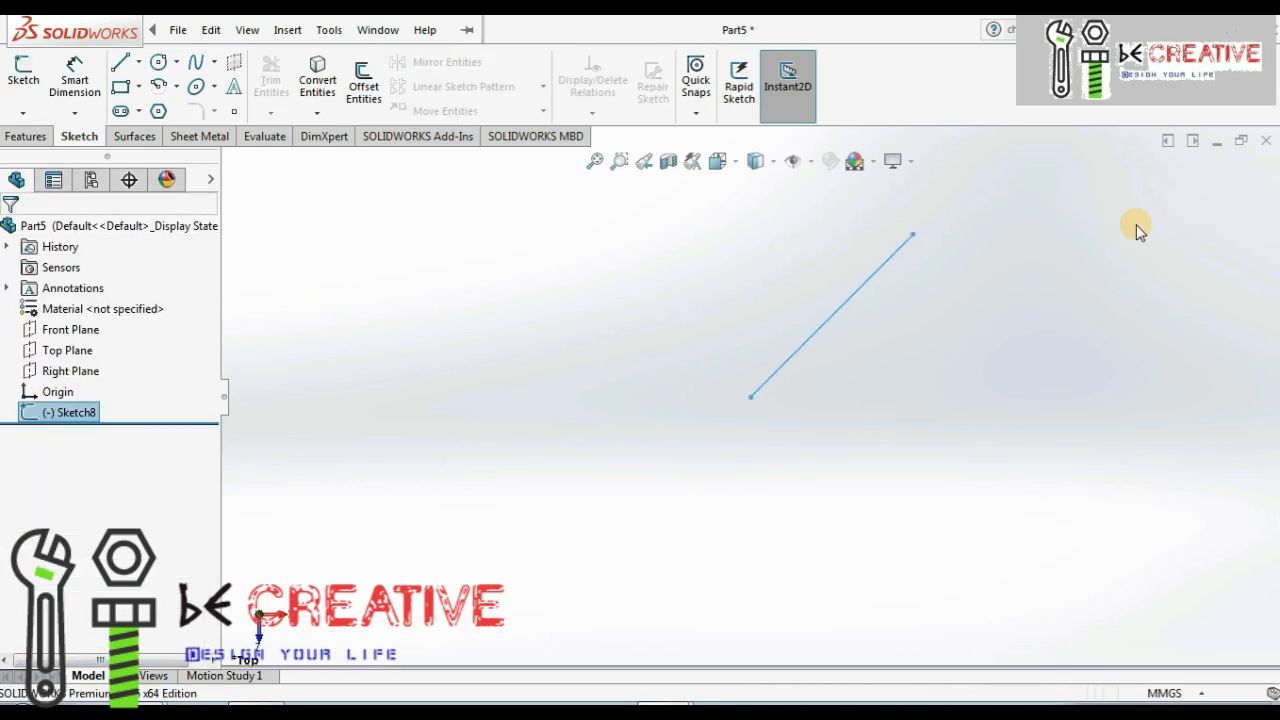
- Delete the existing angled-line sketch from the part and start a new sketch on the Top Plane
{"action": "right_click", "coordinate": [91, 413]}
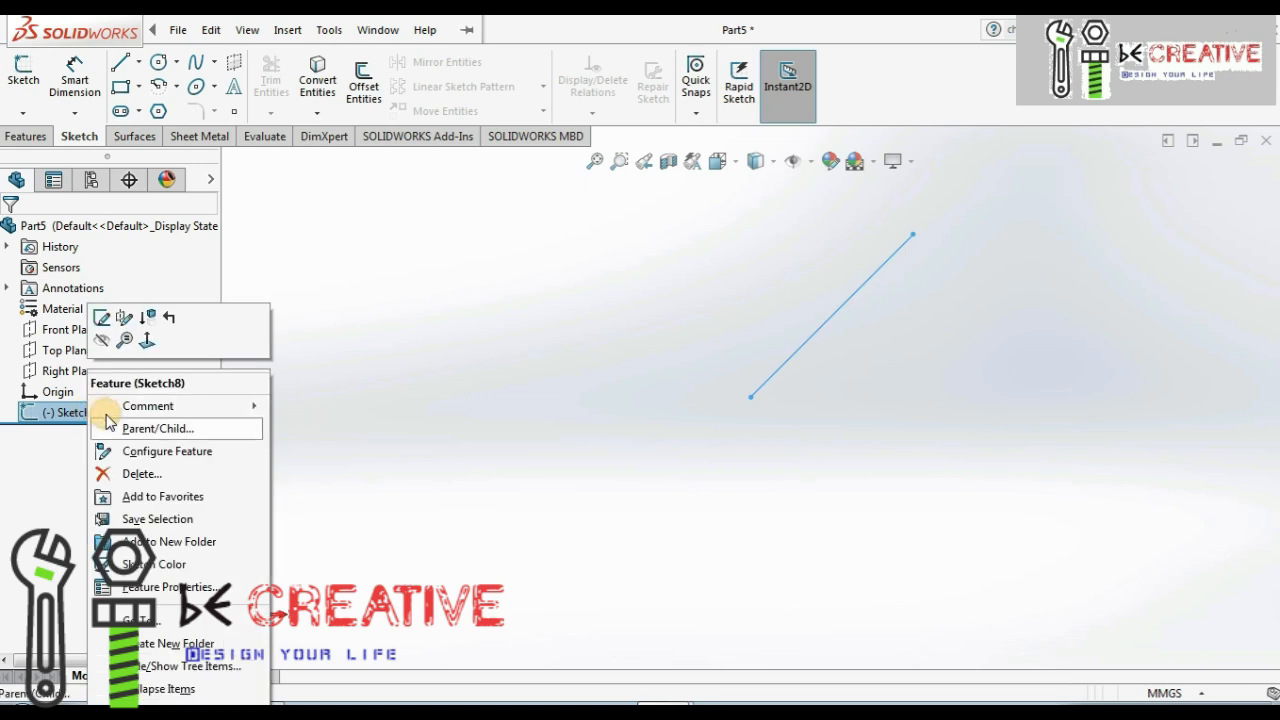
{"action": "left_click", "coordinate": [138, 474]}
{"action": "left_click", "coordinate": [66, 350]}
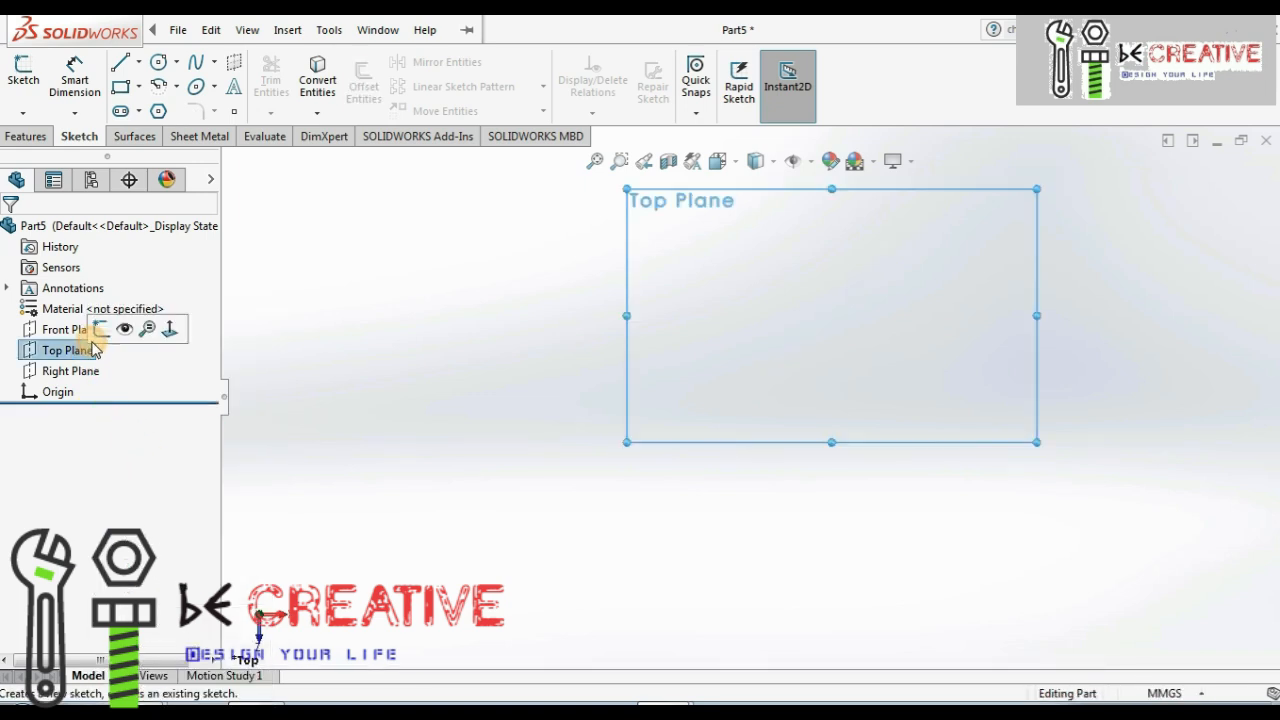
{"action": "left_click", "coordinate": [101, 330]}
- Sketch an inclined line rising to the right from the origin and dimension its vertical height as 100 mm
{"action": "left_click", "coordinate": [120, 62]}
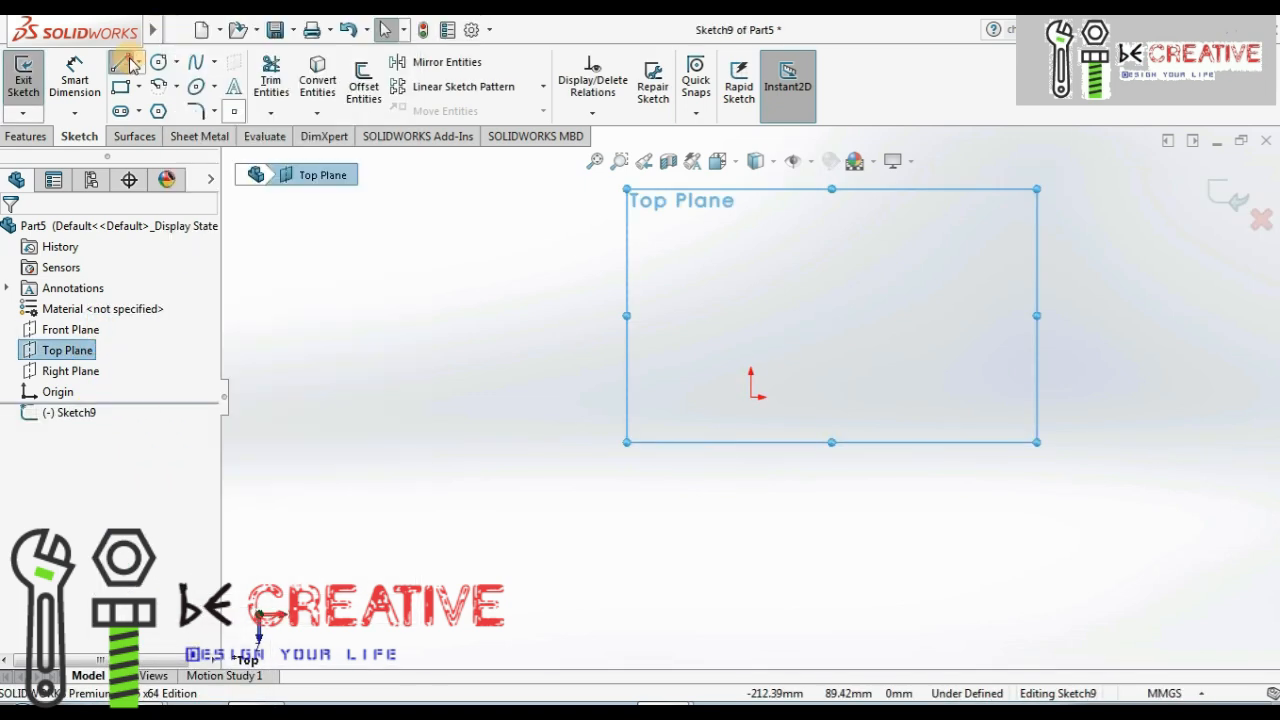
{"action": "left_click", "coordinate": [754, 395]}
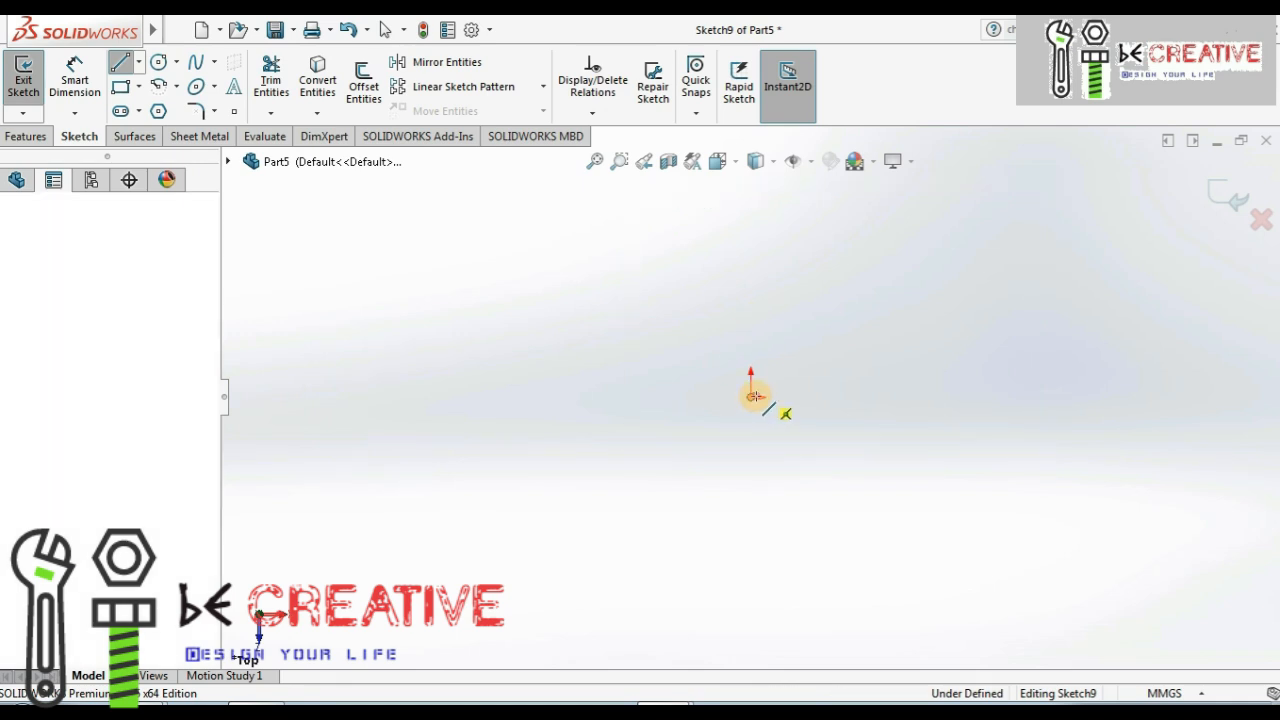
{"action": "left_click", "coordinate": [875, 239]}
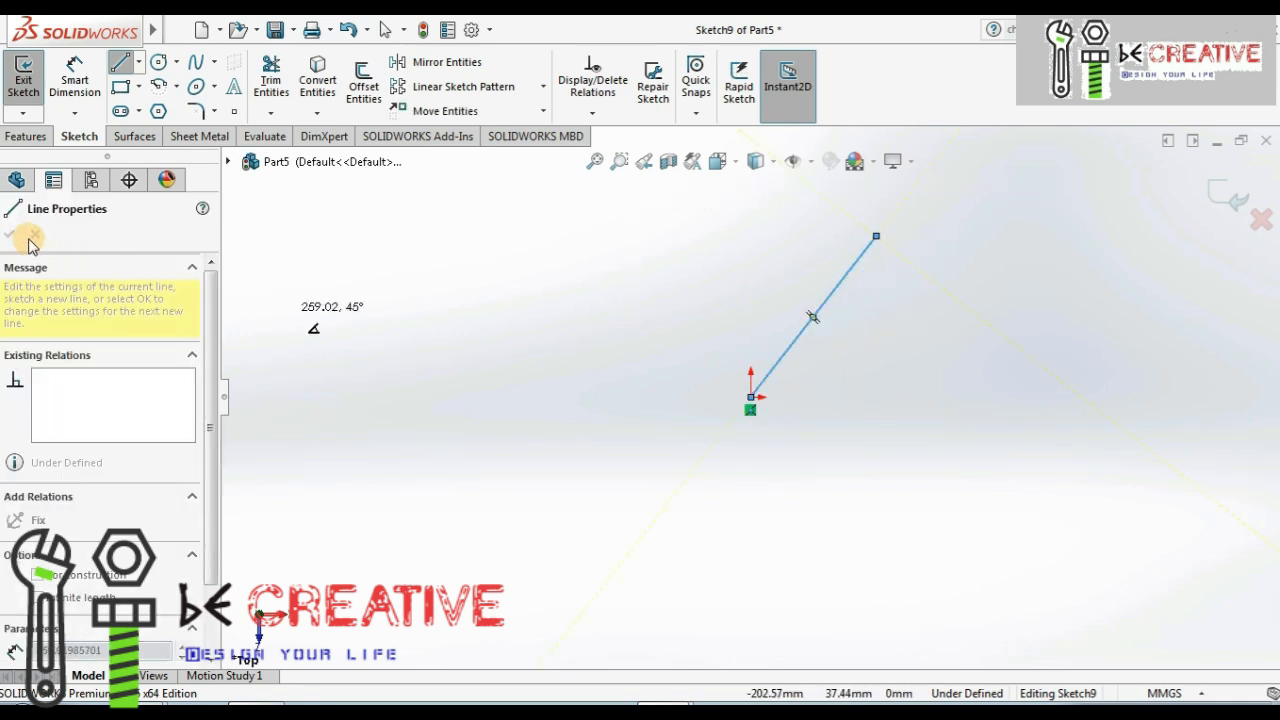
{"action": "key", "text": "Escape"}
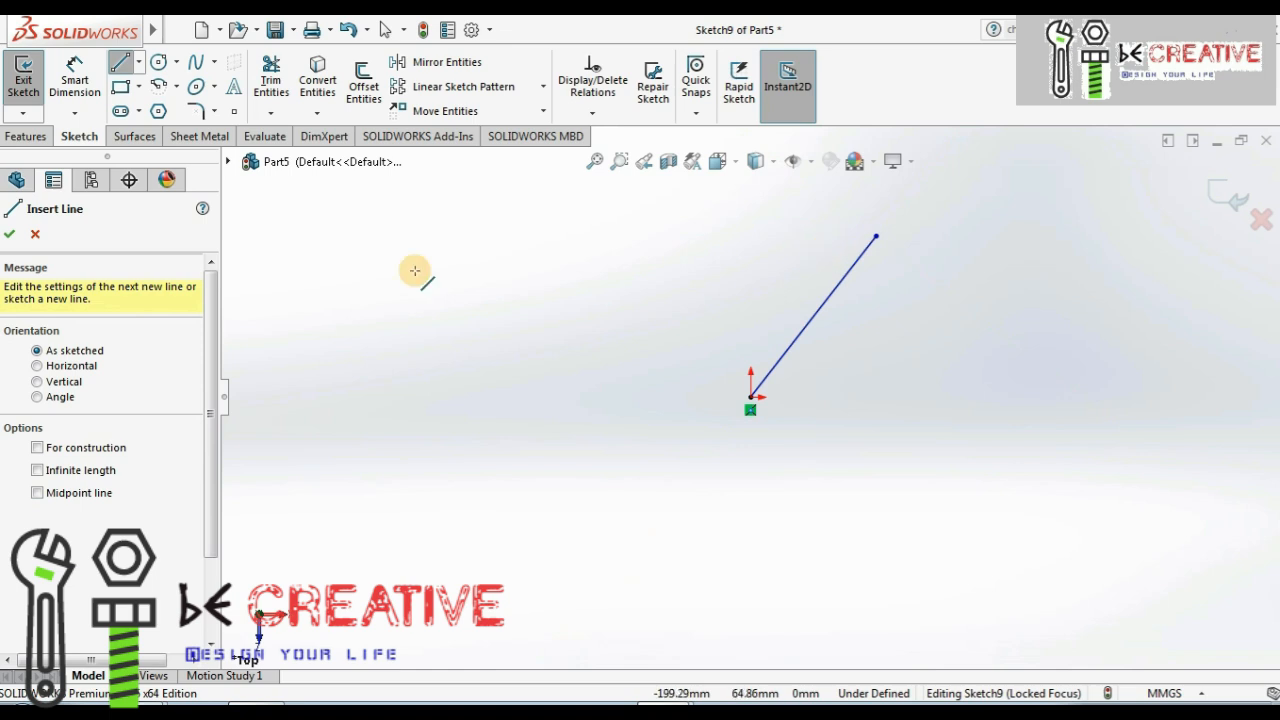
{"action": "left_click", "coordinate": [100, 88]}
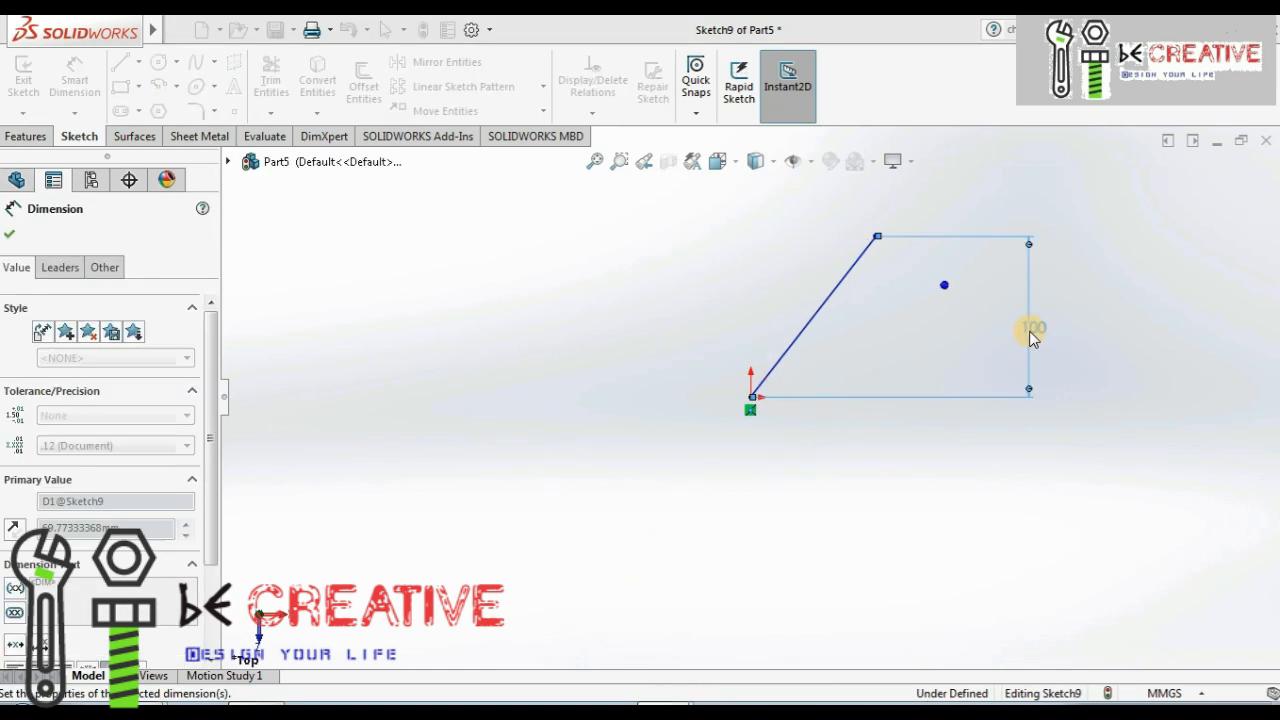
{"action": "left_click", "coordinate": [1029, 331]}
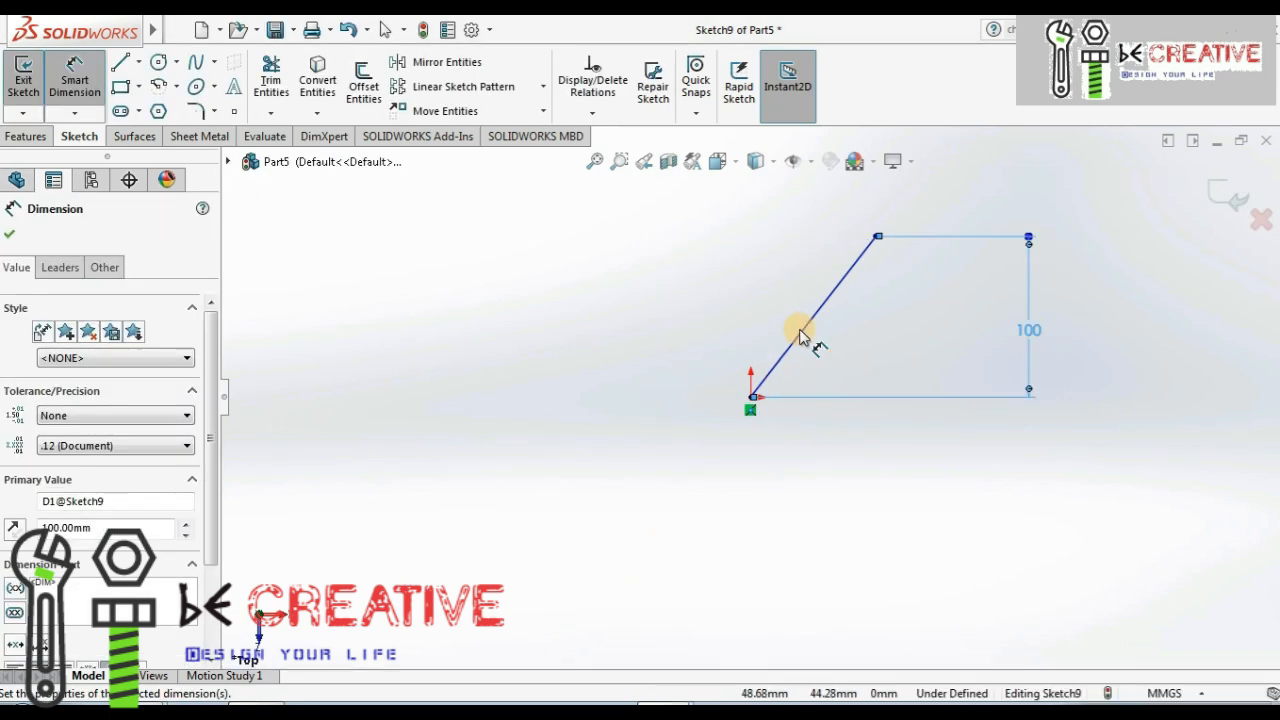
- Sketch a horizontal line about 220 mm long from the origin to the right and end the Line command
{"action": "left_click", "coordinate": [120, 62]}
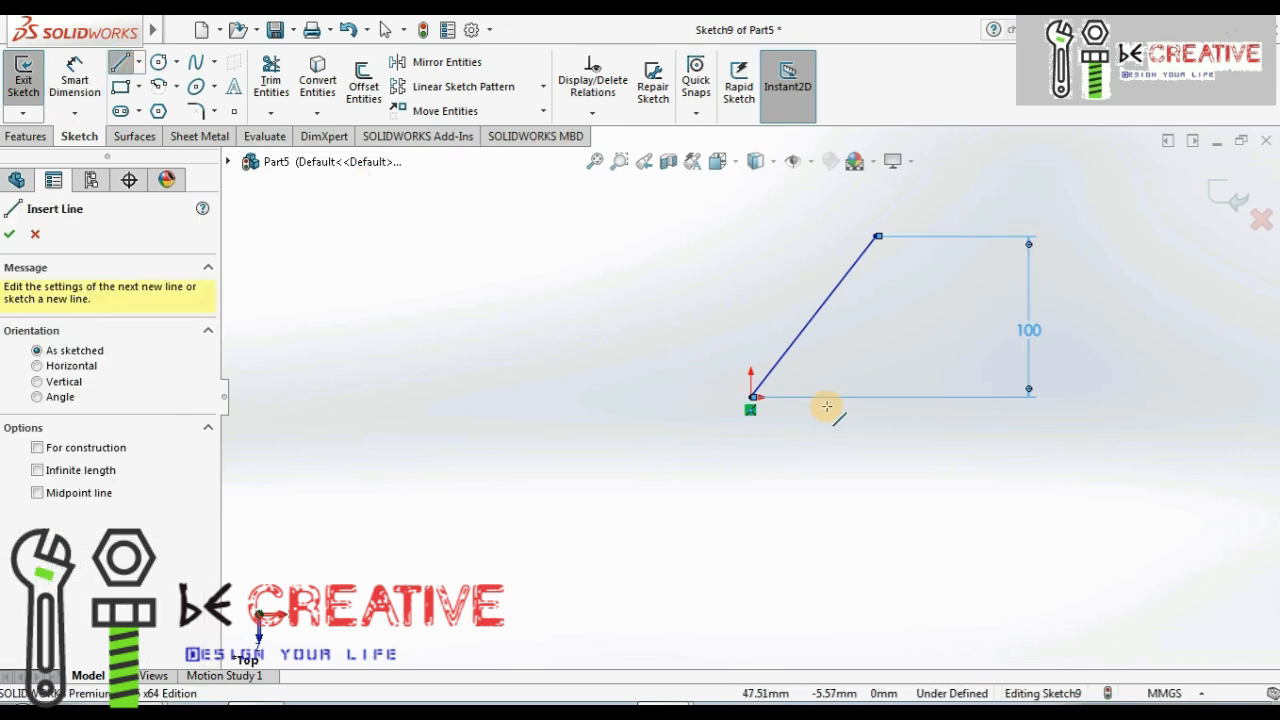
{"action": "left_click", "coordinate": [755, 399]}
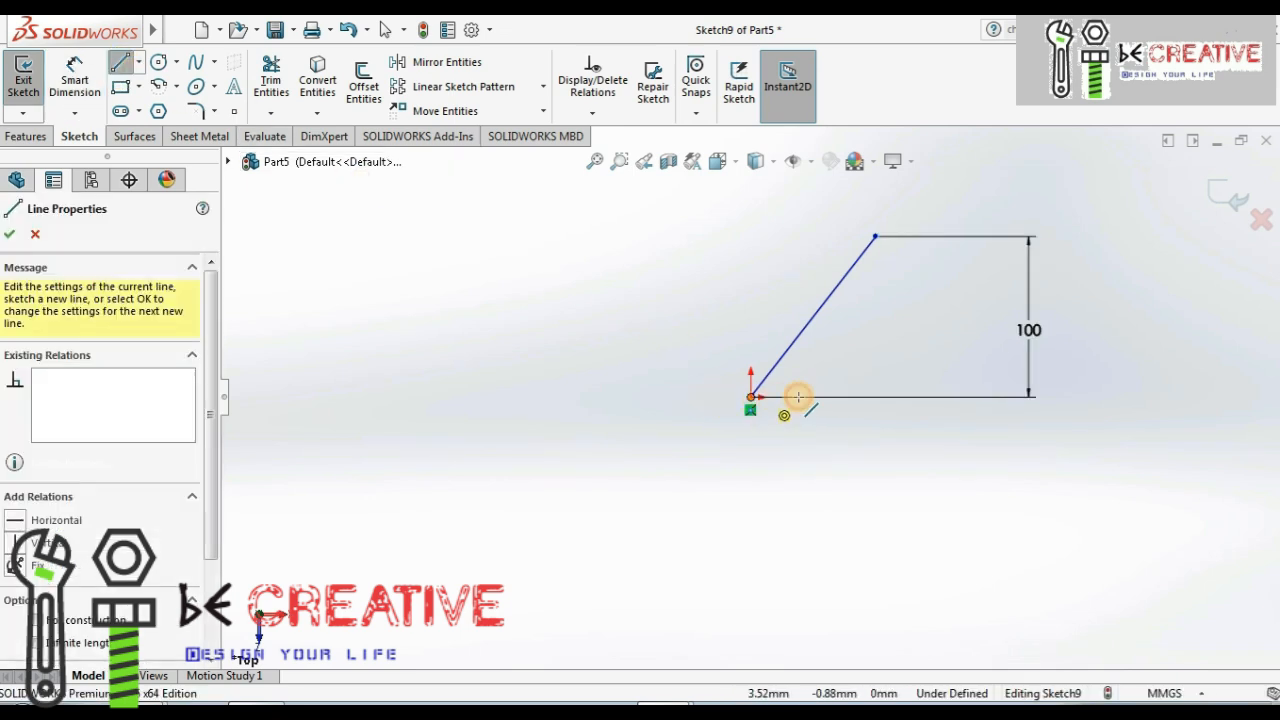
{"action": "left_click", "coordinate": [1104, 396]}
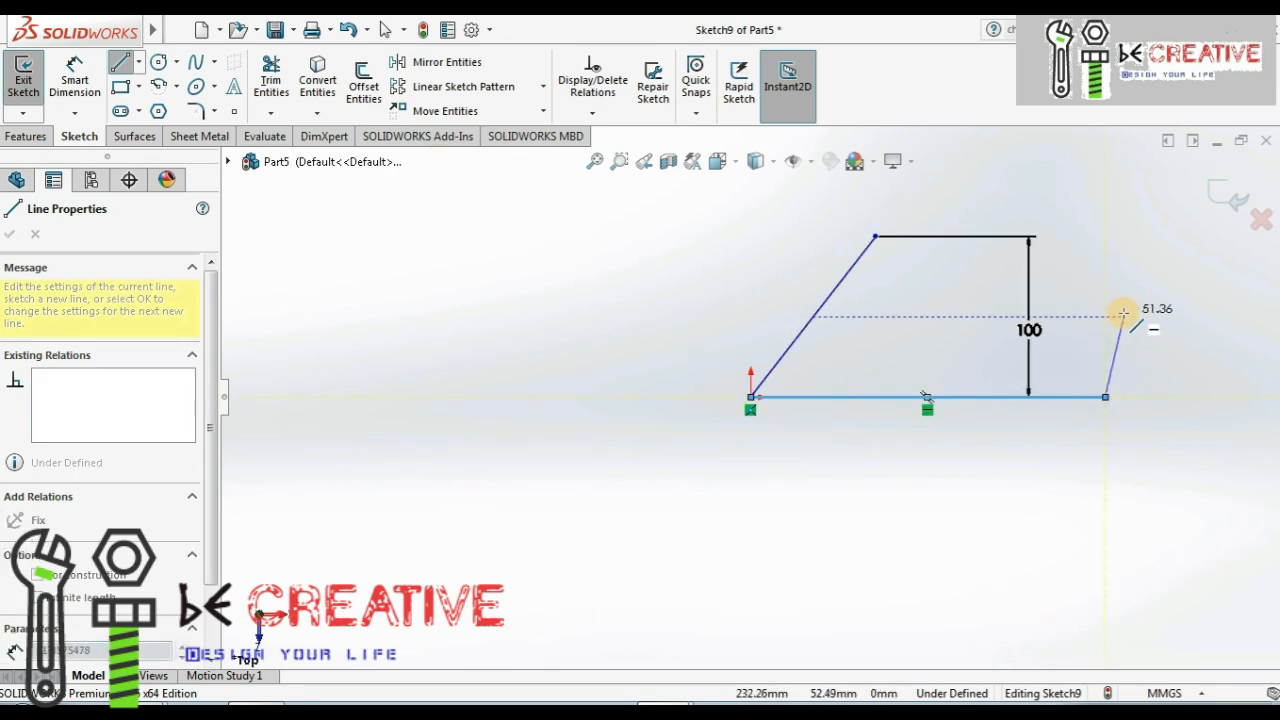
{"action": "right_click", "coordinate": [1158, 315]}
{"action": "left_click", "coordinate": [1143, 327]}
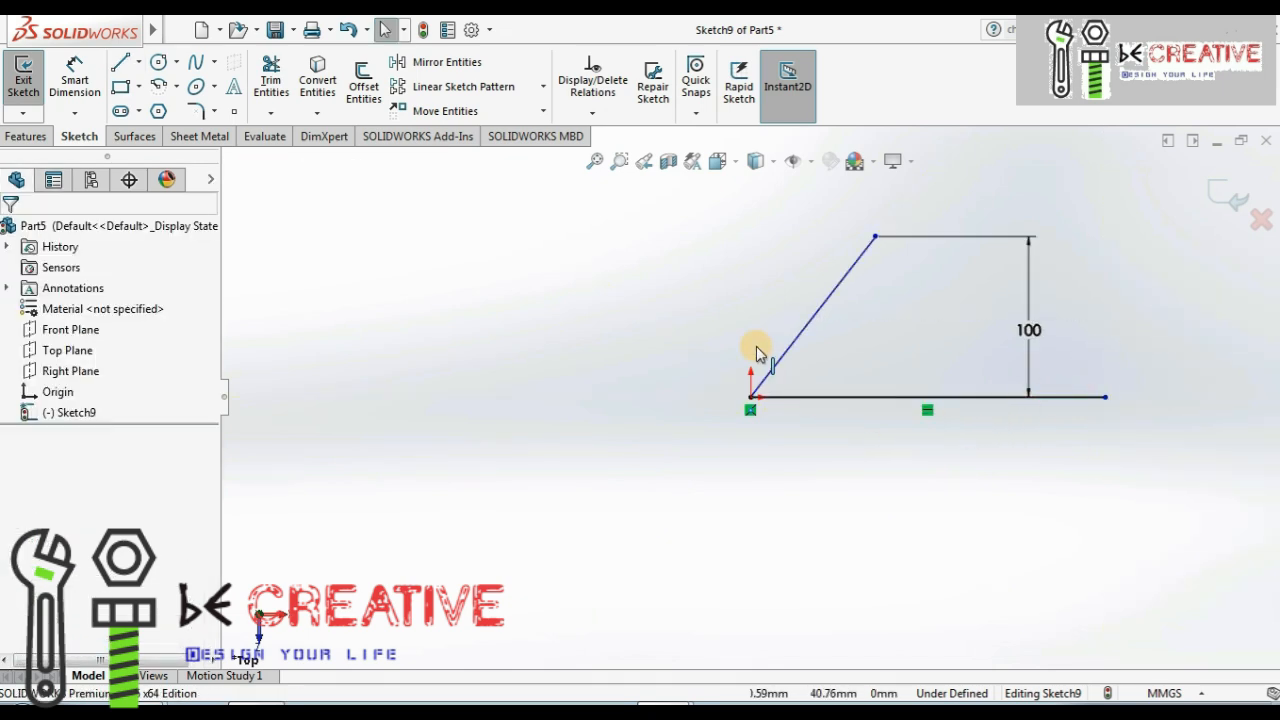
{"action": "left_click", "coordinate": [120, 62]}
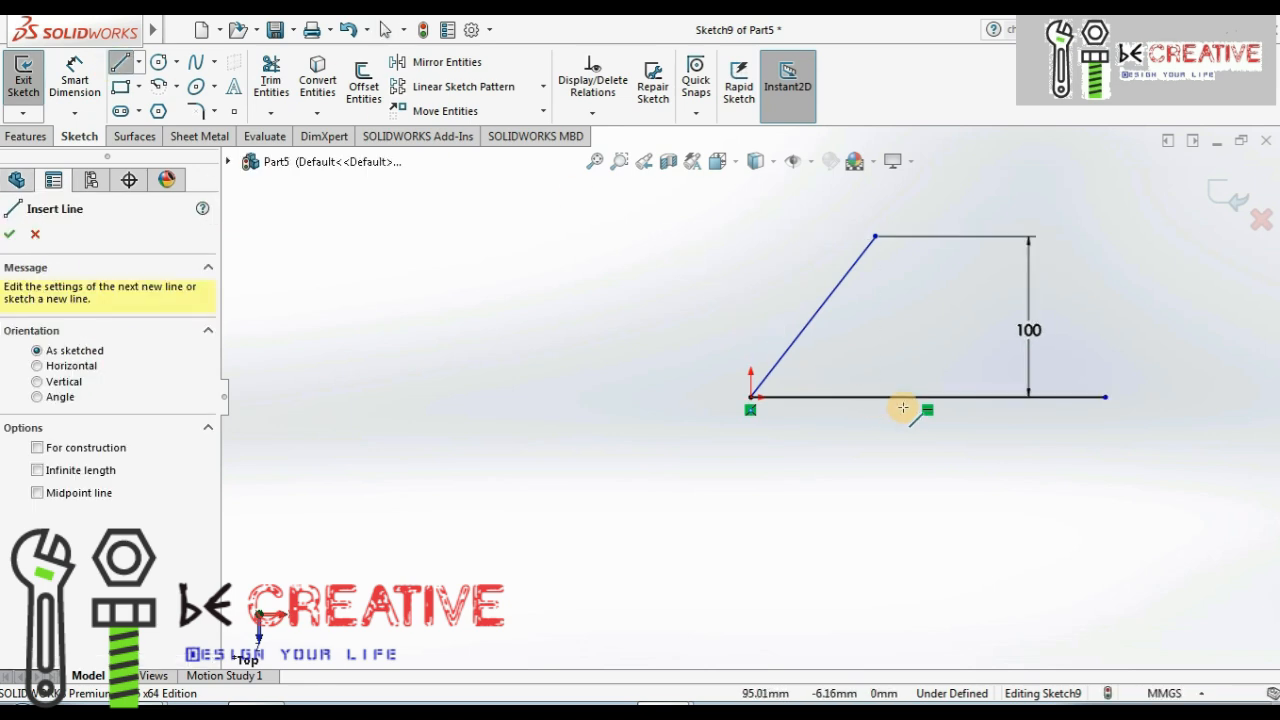
{"action": "left_click", "coordinate": [896, 395]}
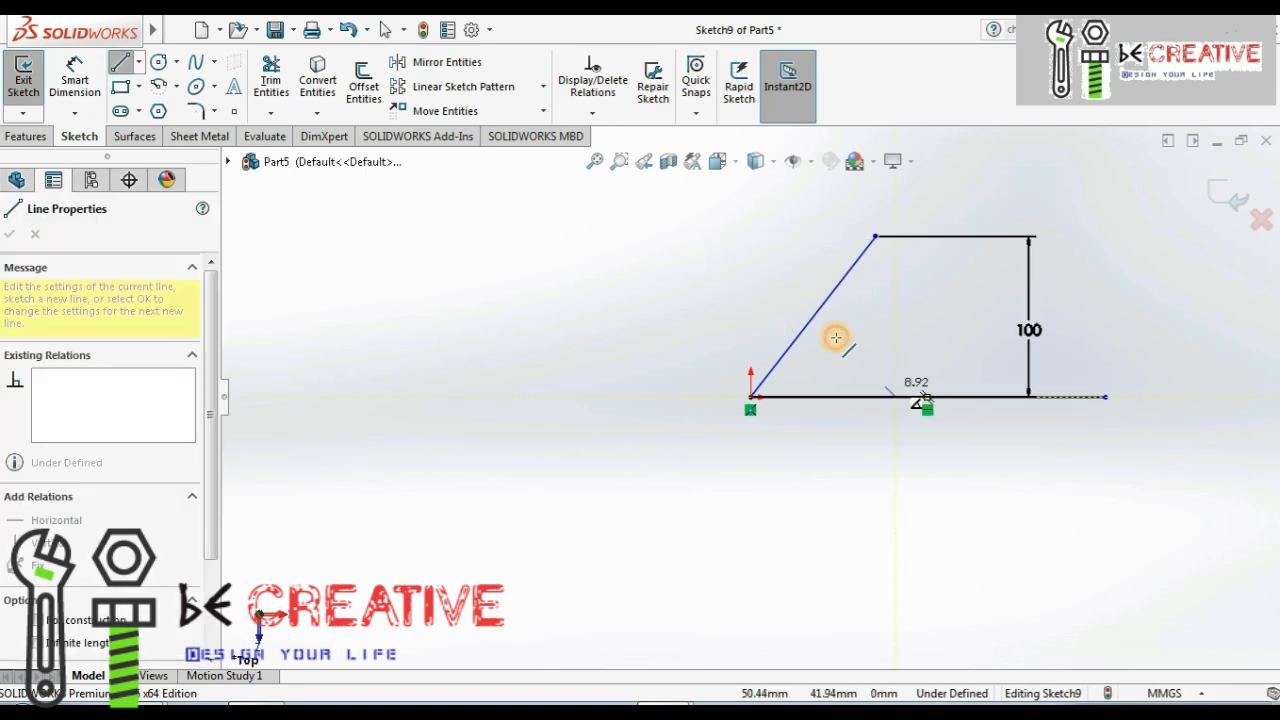
{"action": "right_click", "coordinate": [918, 318]}
{"action": "left_click", "coordinate": [934, 331]}
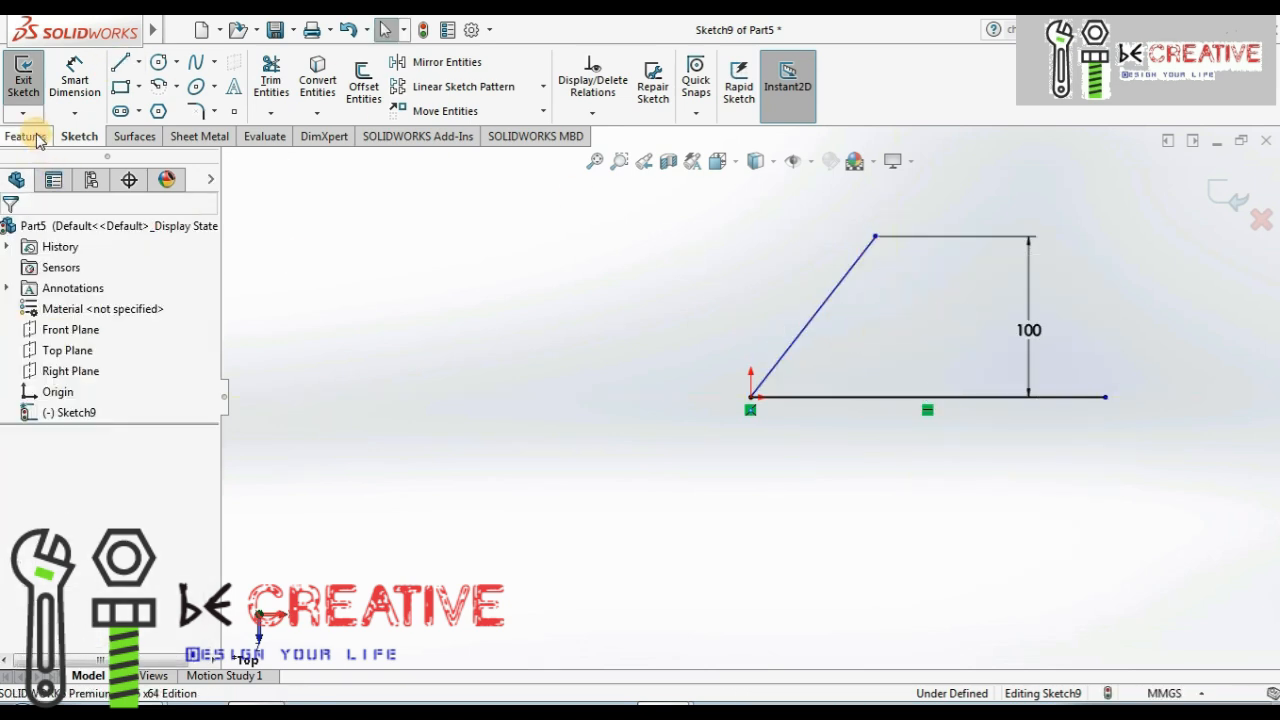
- Add an angular Smart Dimension between the inclined and horizontal lines and set it to 45°
{"action": "left_click", "coordinate": [70, 86]}
{"action": "left_click", "coordinate": [826, 300]}
{"action": "left_click", "coordinate": [848, 400]}
{"action": "left_click", "coordinate": [890, 334]}
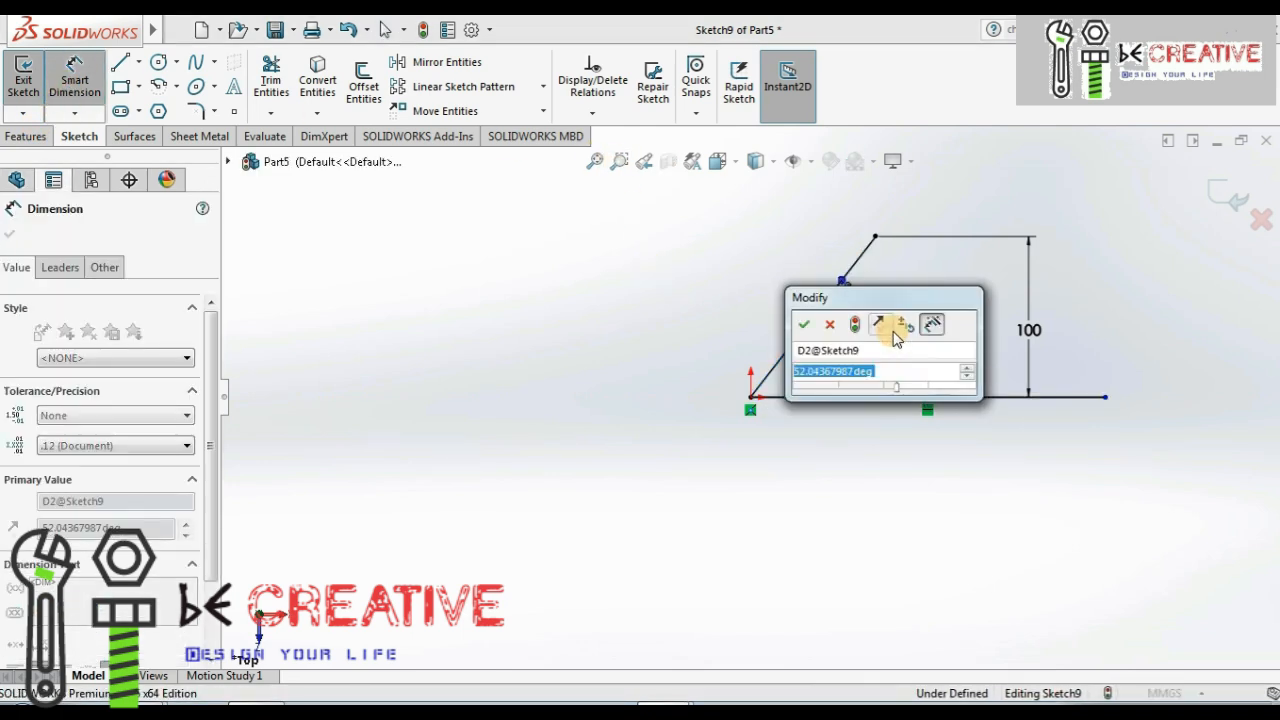
{"action": "type", "text": "45"}
{"action": "key", "text": "Return"}
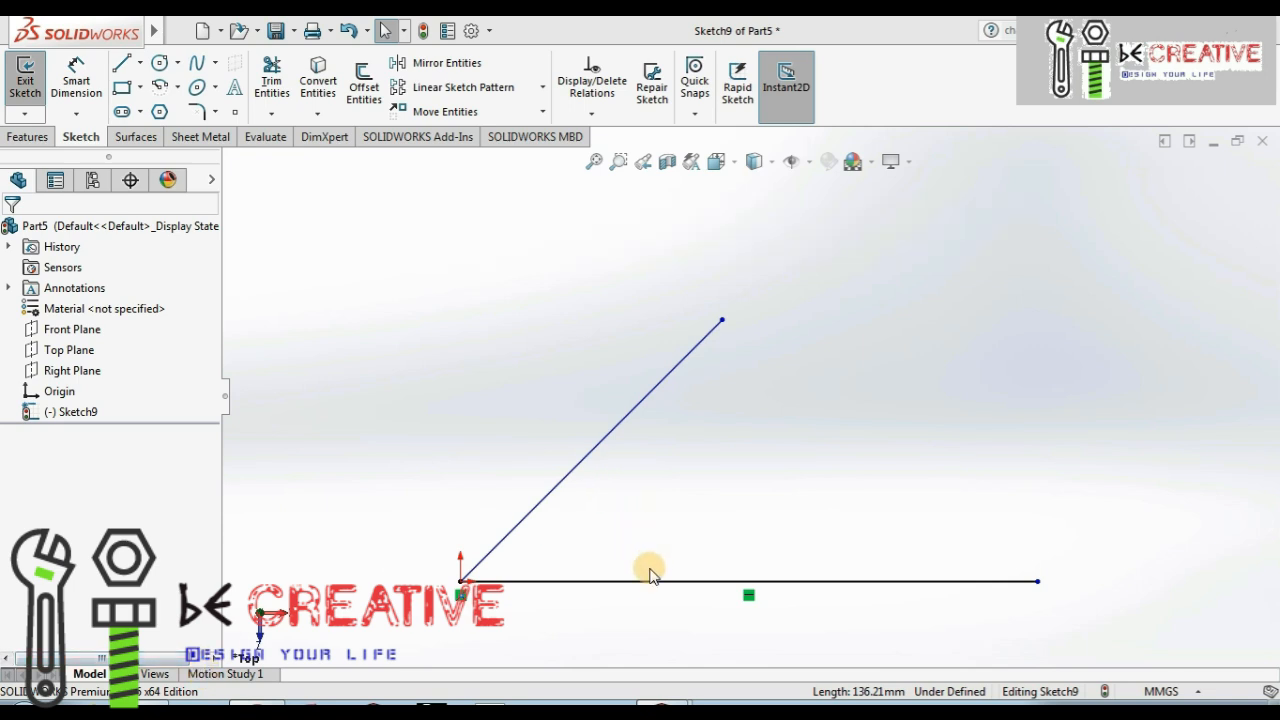
- Delete the Horizontal relation of the base line and reapply a Horizontal relation to the same line
{"action": "left_click", "coordinate": [747, 596]}
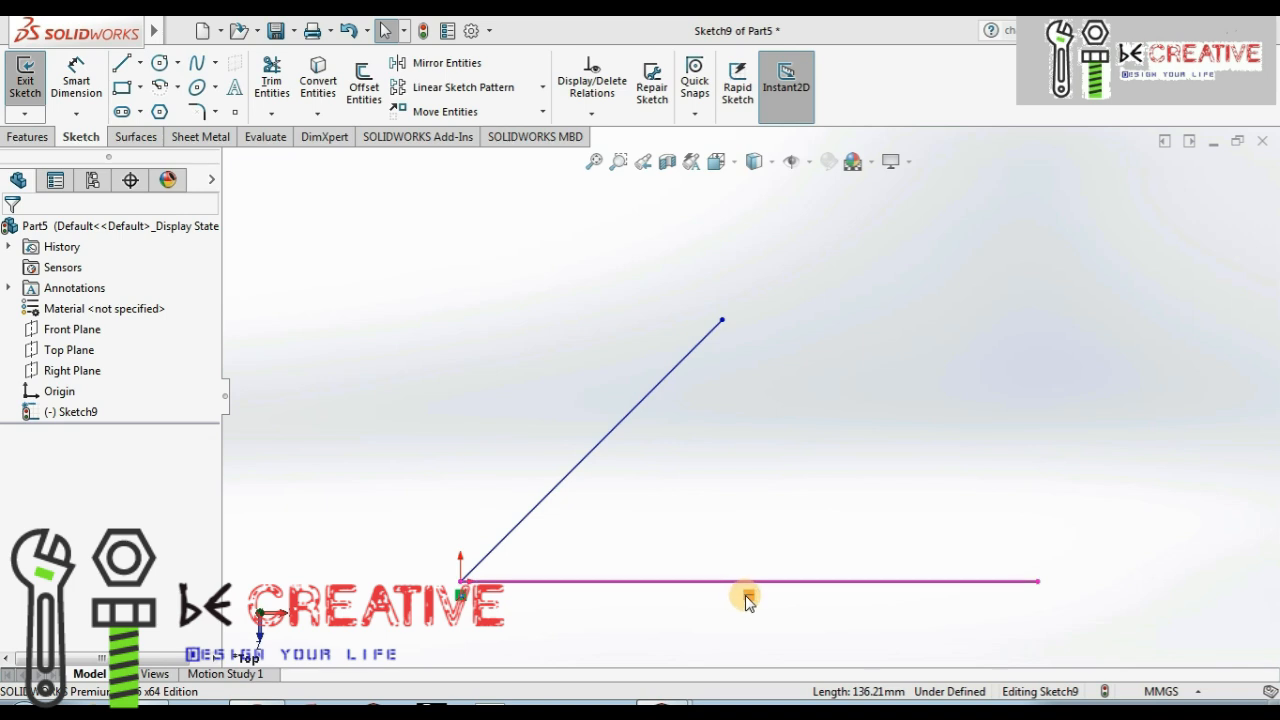
{"action": "key", "text": "Delete"}
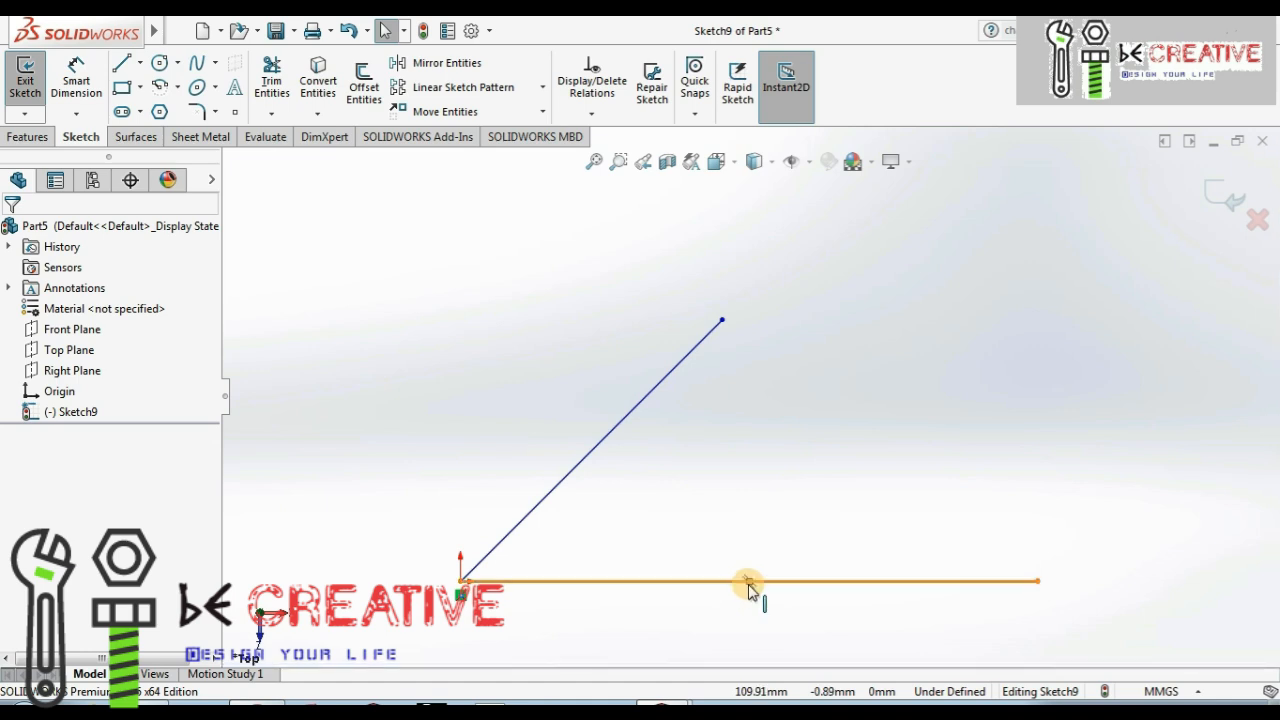
{"action": "left_click", "coordinate": [668, 584]}
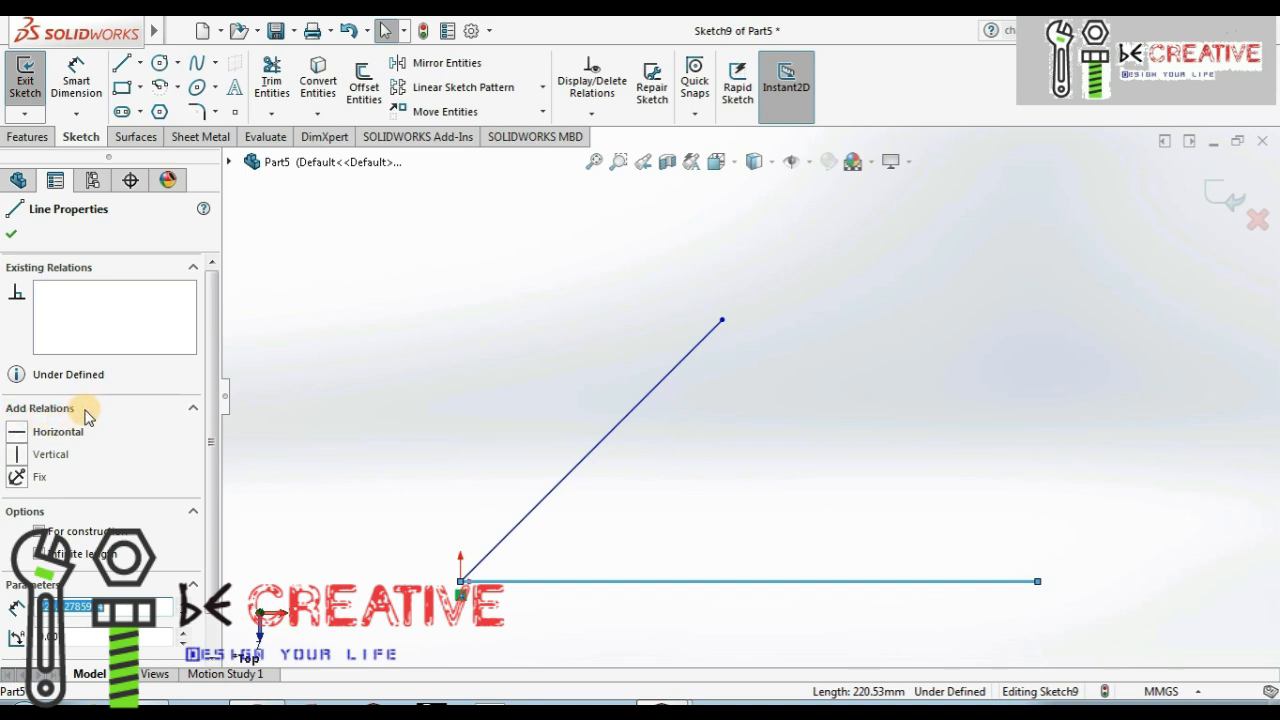
{"action": "left_click", "coordinate": [20, 434]}
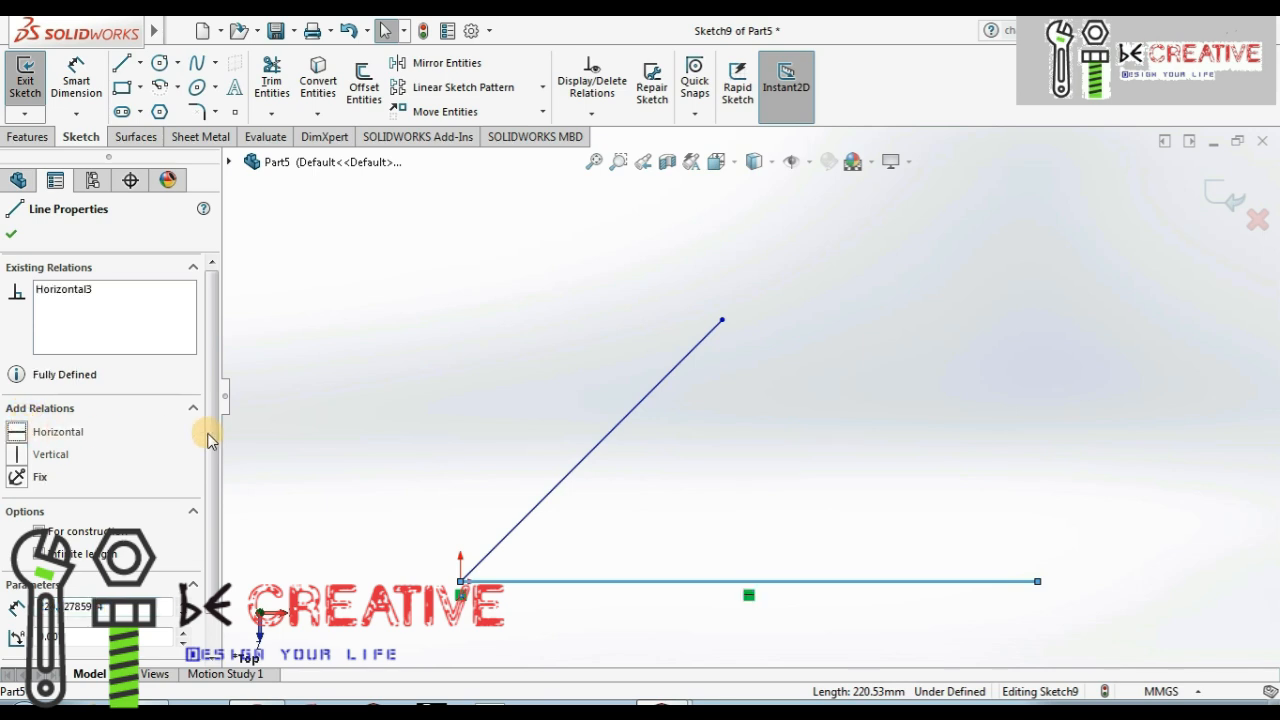
{"action": "left_click", "coordinate": [820, 460]}
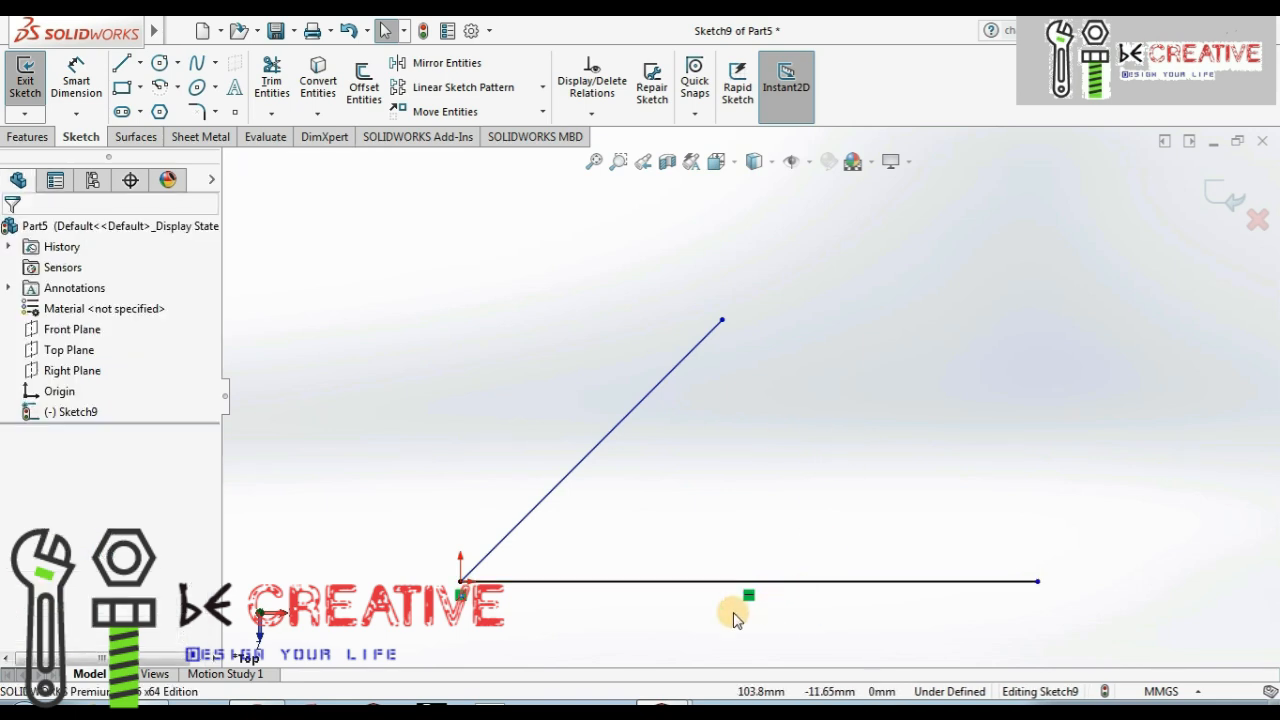
- Add a Vertical relation to the inclined line that starts at the origin
{"action": "left_click", "coordinate": [548, 500]}
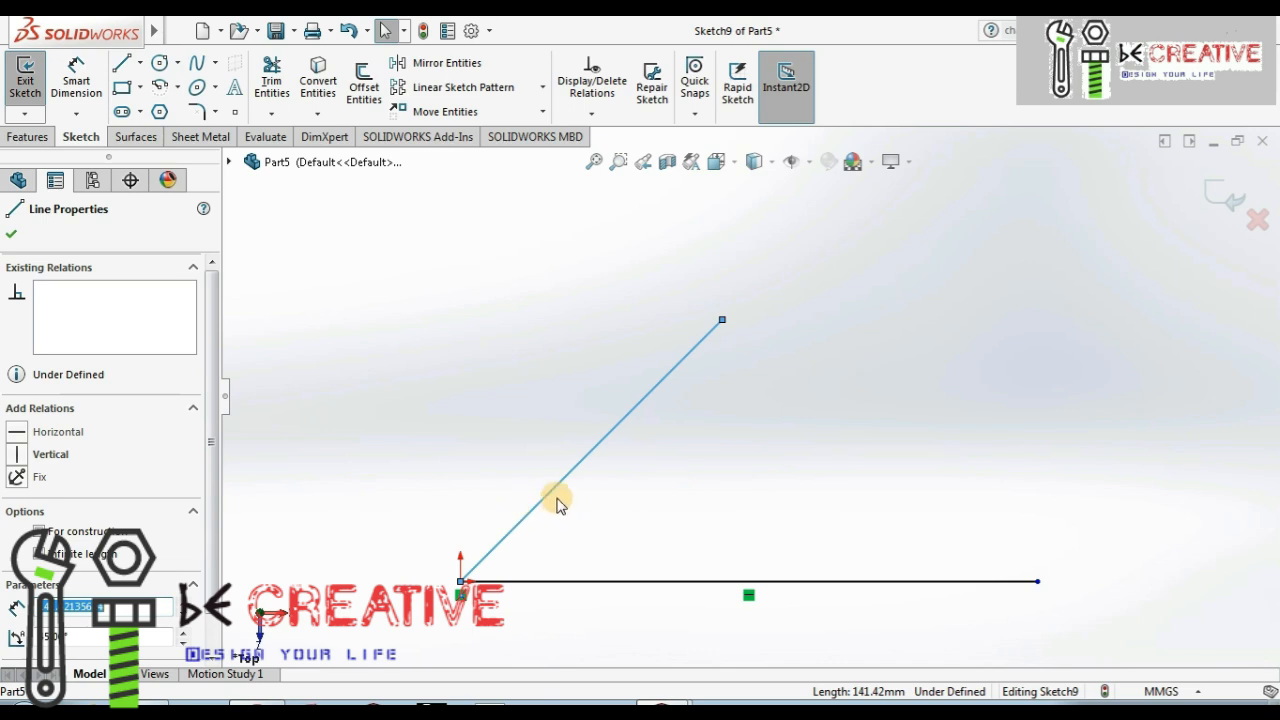
{"action": "left_click", "coordinate": [20, 456]}
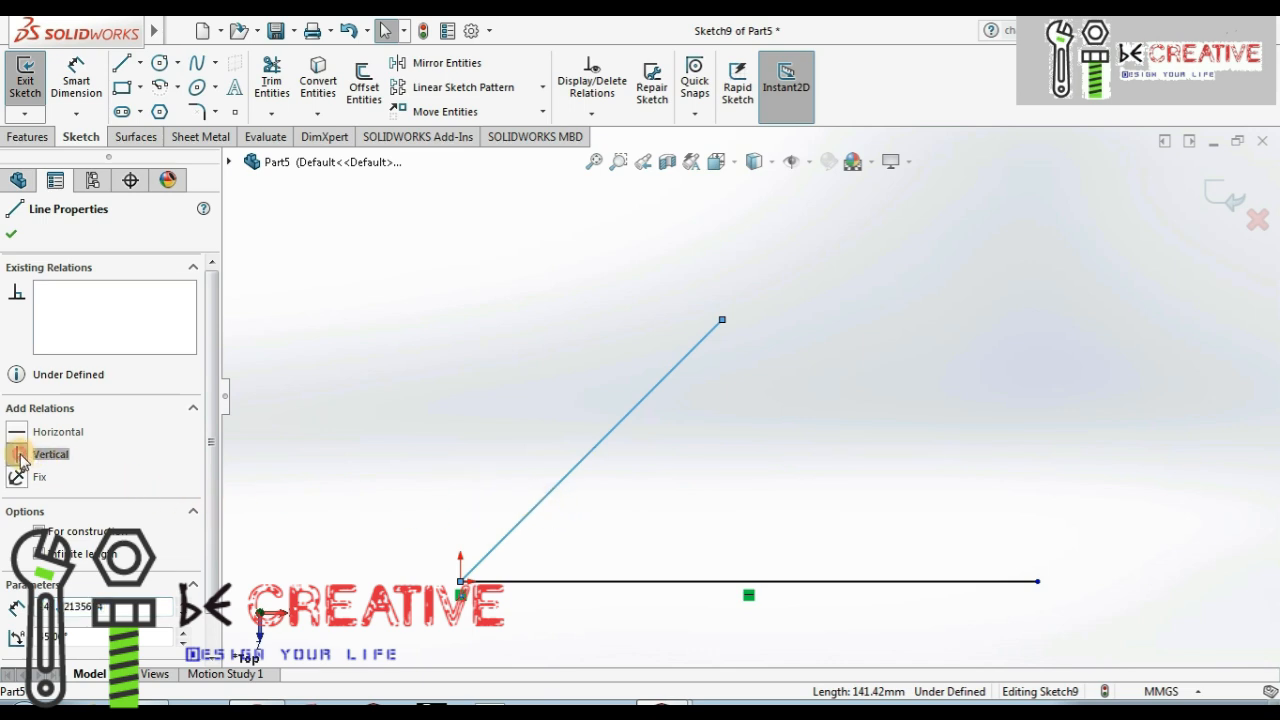
{"action": "left_click", "coordinate": [11, 234]}
{"action": "left_click", "coordinate": [931, 329]}
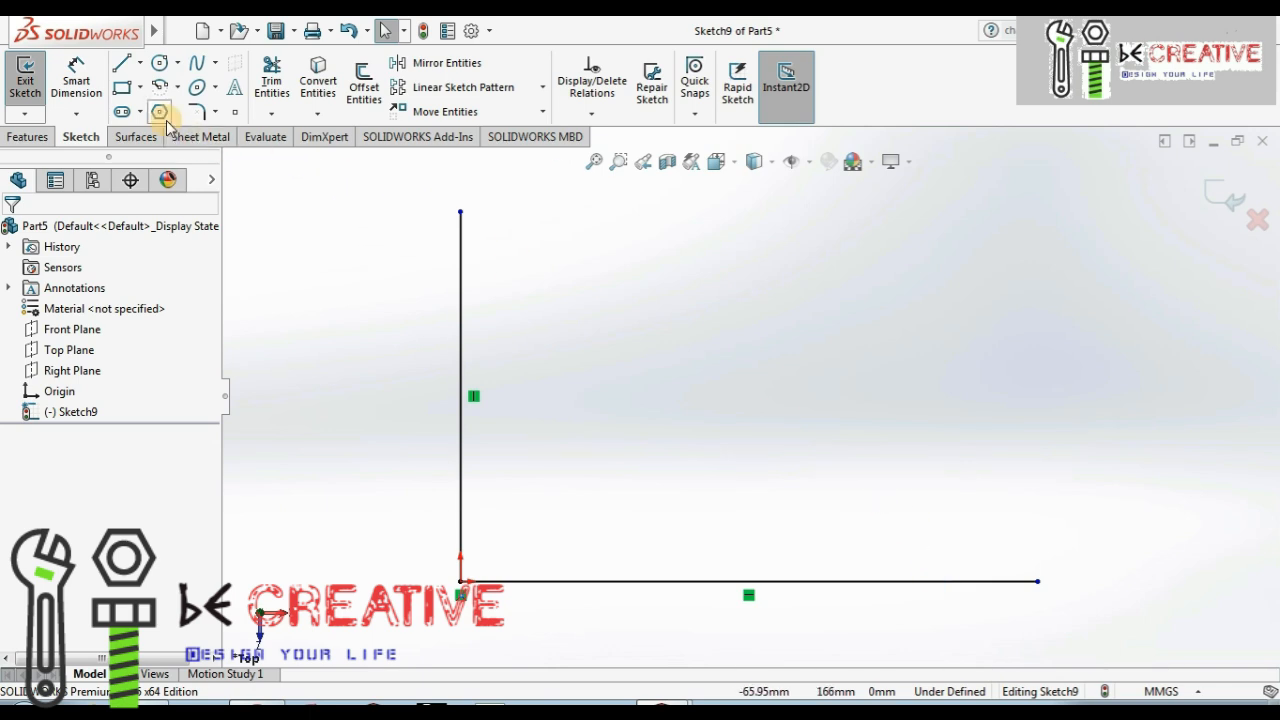
- Sketch a separate slanted line at about 67° above the horizontal line and end the Line command
{"action": "left_click", "coordinate": [122, 66]}
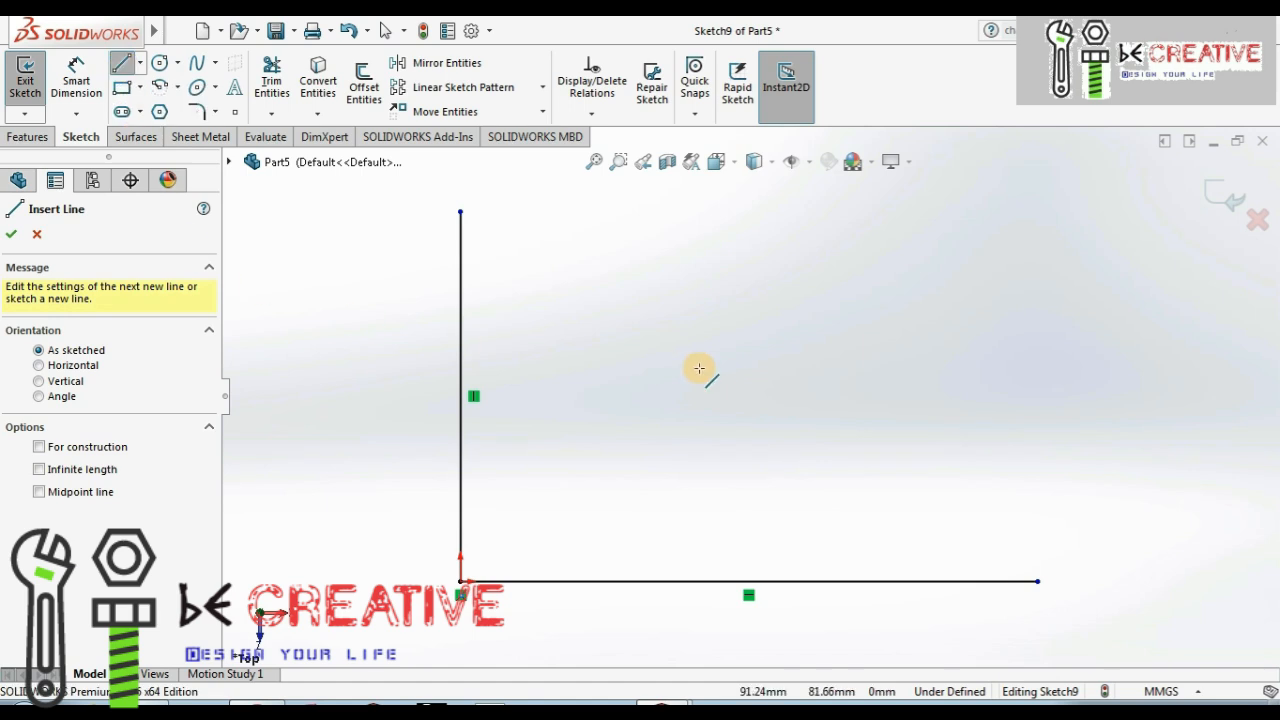
{"action": "left_click", "coordinate": [733, 428]}
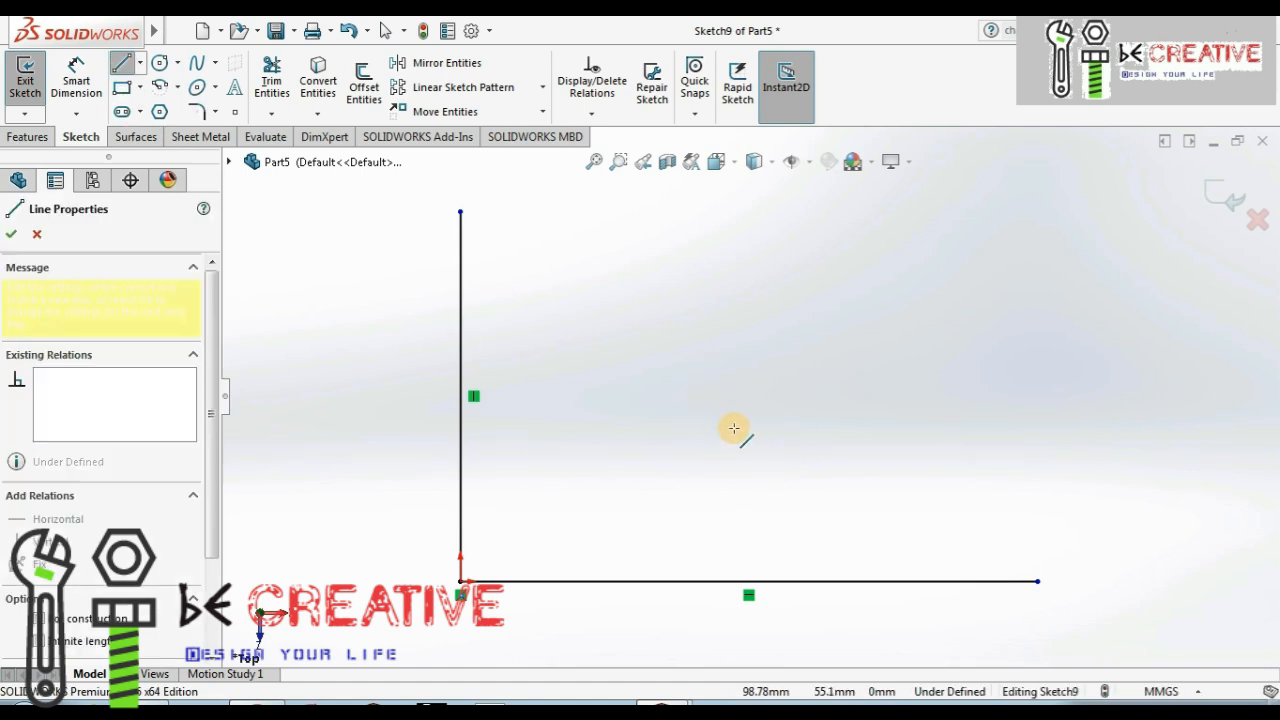
{"action": "left_click", "coordinate": [804, 240]}
{"action": "key", "text": "Escape"}
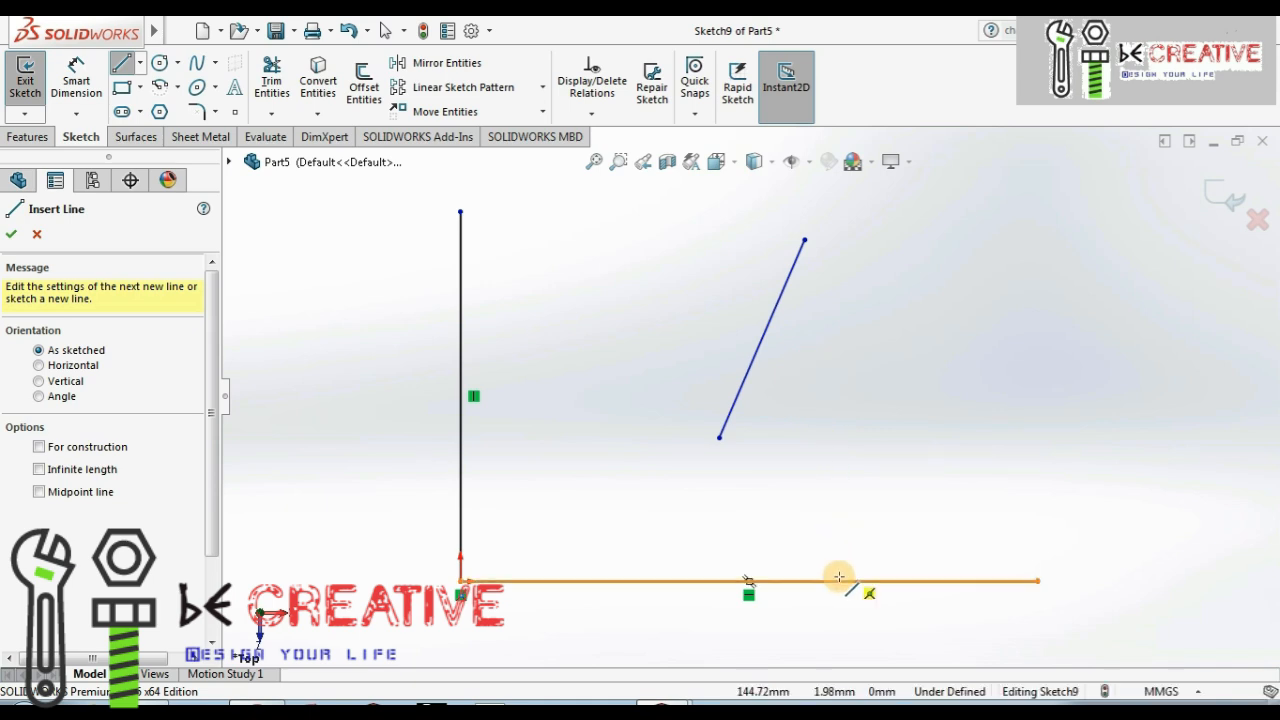
{"action": "right_click", "coordinate": [910, 388]}
{"action": "left_click", "coordinate": [970, 404]}
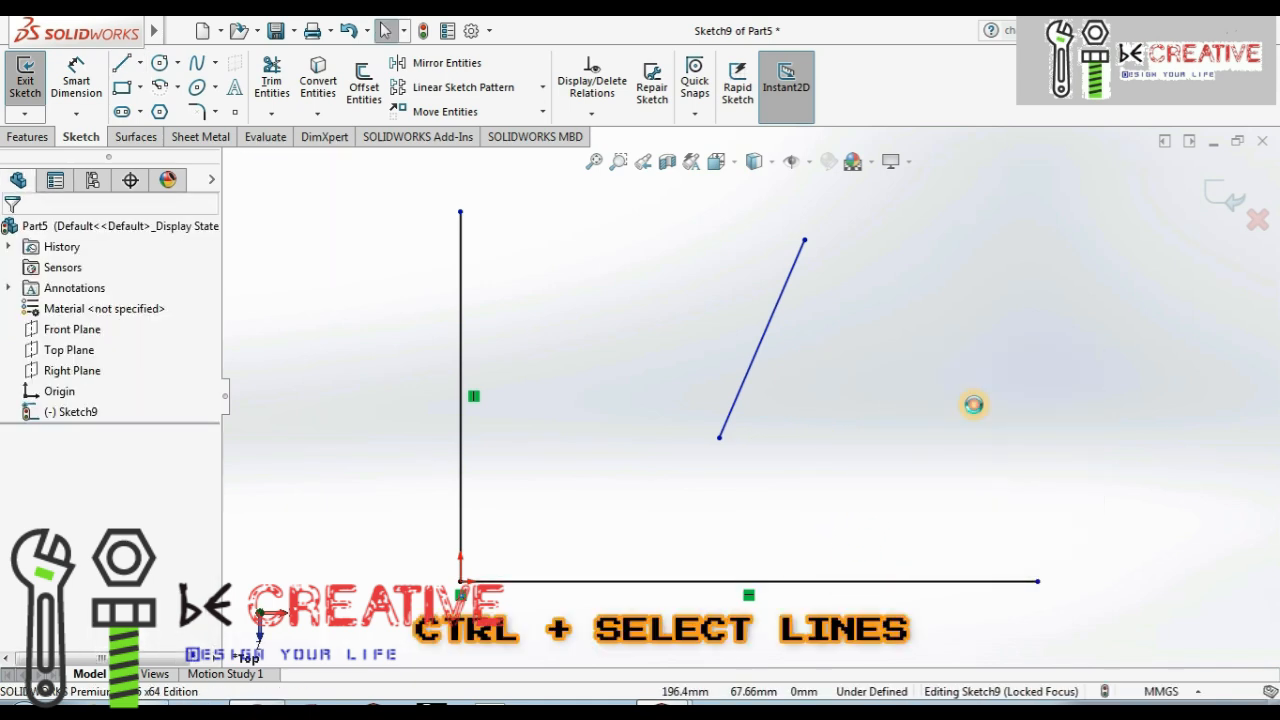
- Add a Perpendicular relation between the horizontal line and the separate slanted line
{"action": "left_click", "coordinate": [887, 583]}
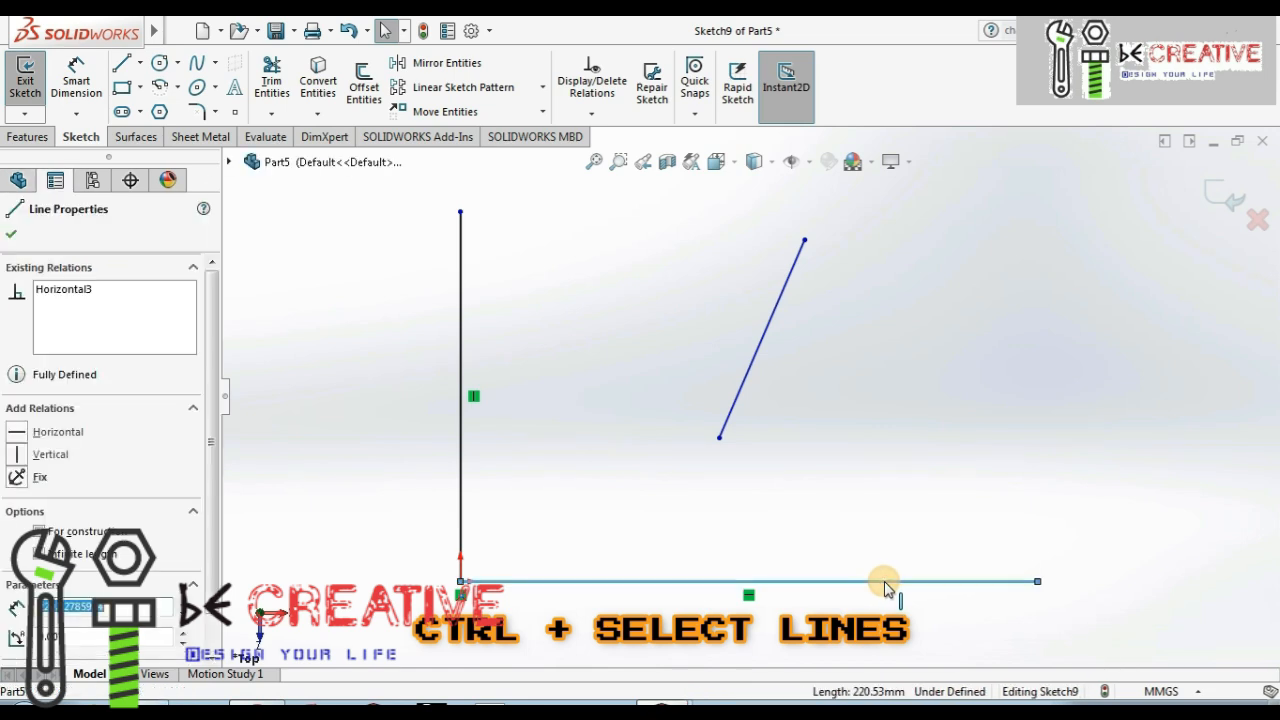
{"action": "left_click", "coordinate": [752, 376], "text": "ctrl"}
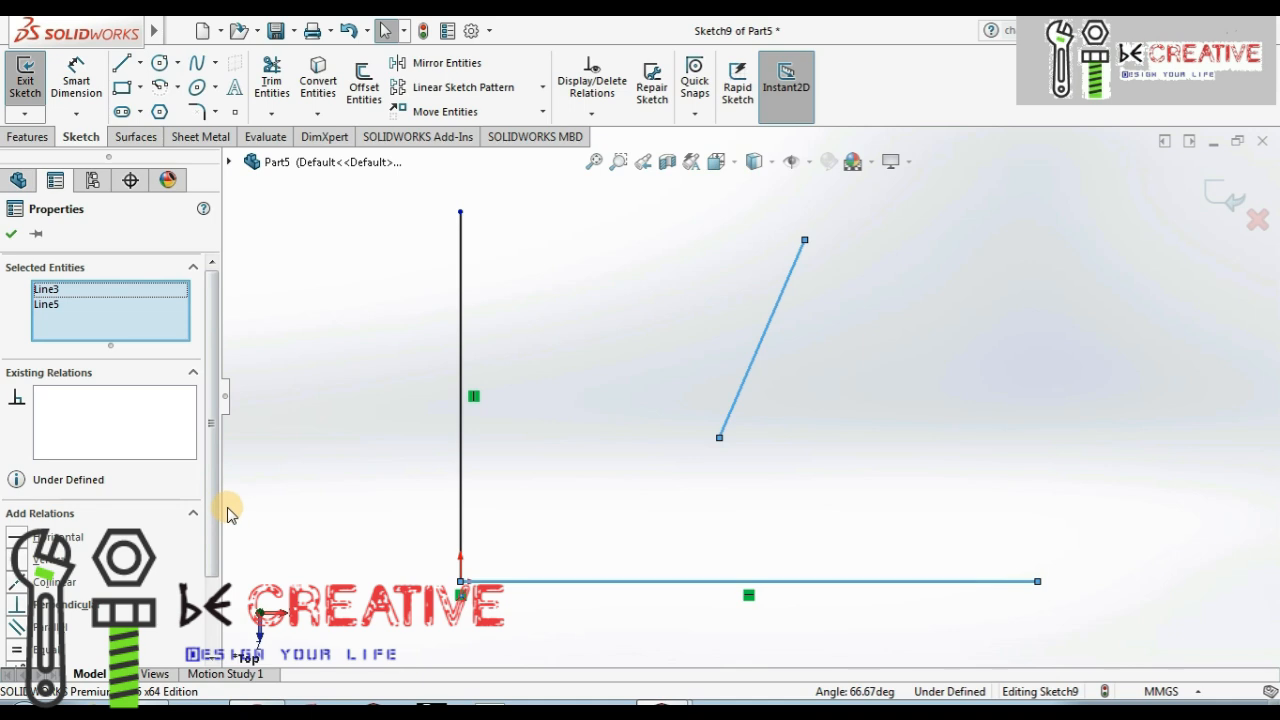
{"action": "left_click_drag", "start_coordinate": [211, 513], "coordinate": [212, 580]}
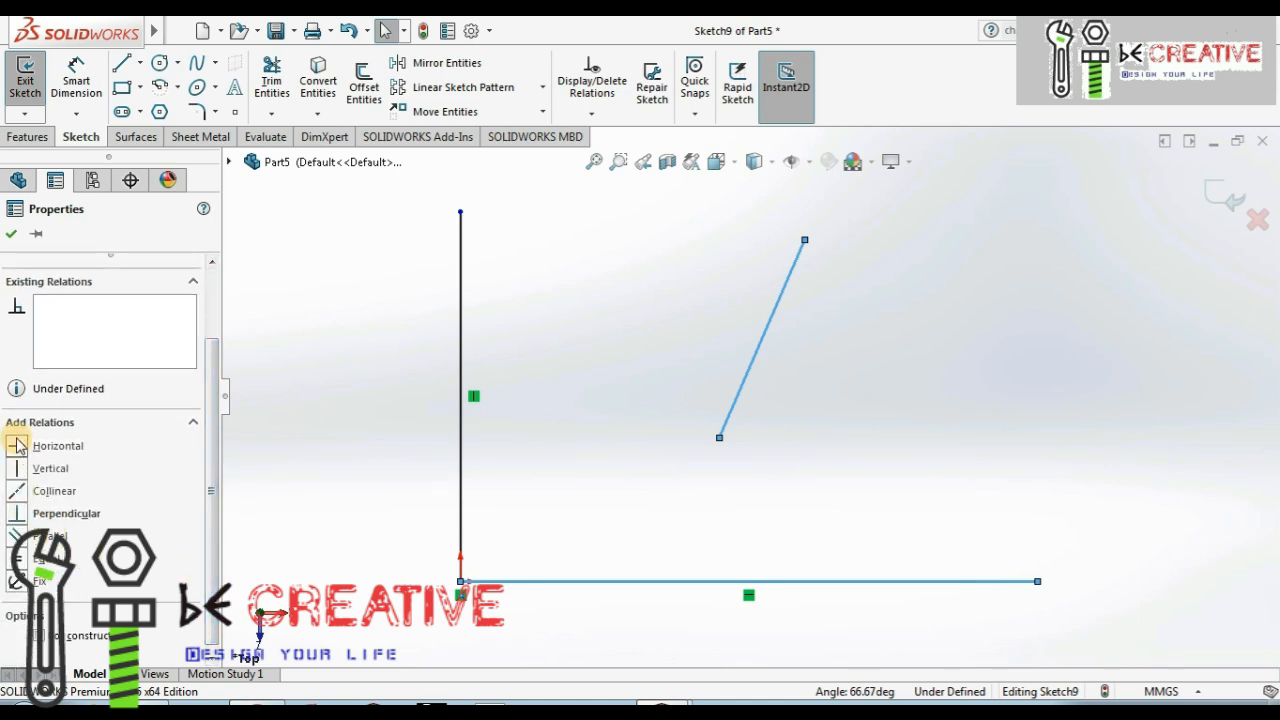
{"action": "left_click", "coordinate": [15, 516]}
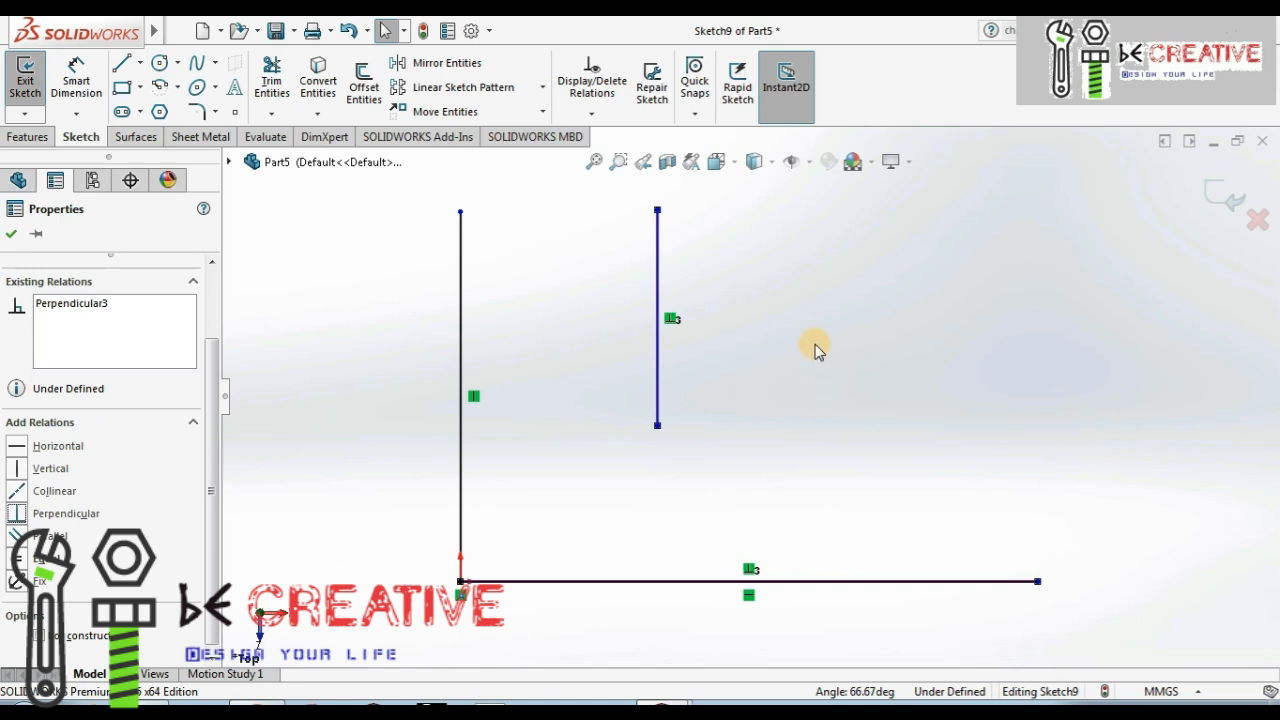
- Move the perpendicular line's upper end point slightly, and place its lower end point on the horizontal line's midpoint
{"action": "left_click", "coordinate": [657, 211]}
{"action": "left_click_drag", "start_coordinate": [670, 220], "coordinate": [642, 228]}
{"action": "left_click", "coordinate": [10, 230]}
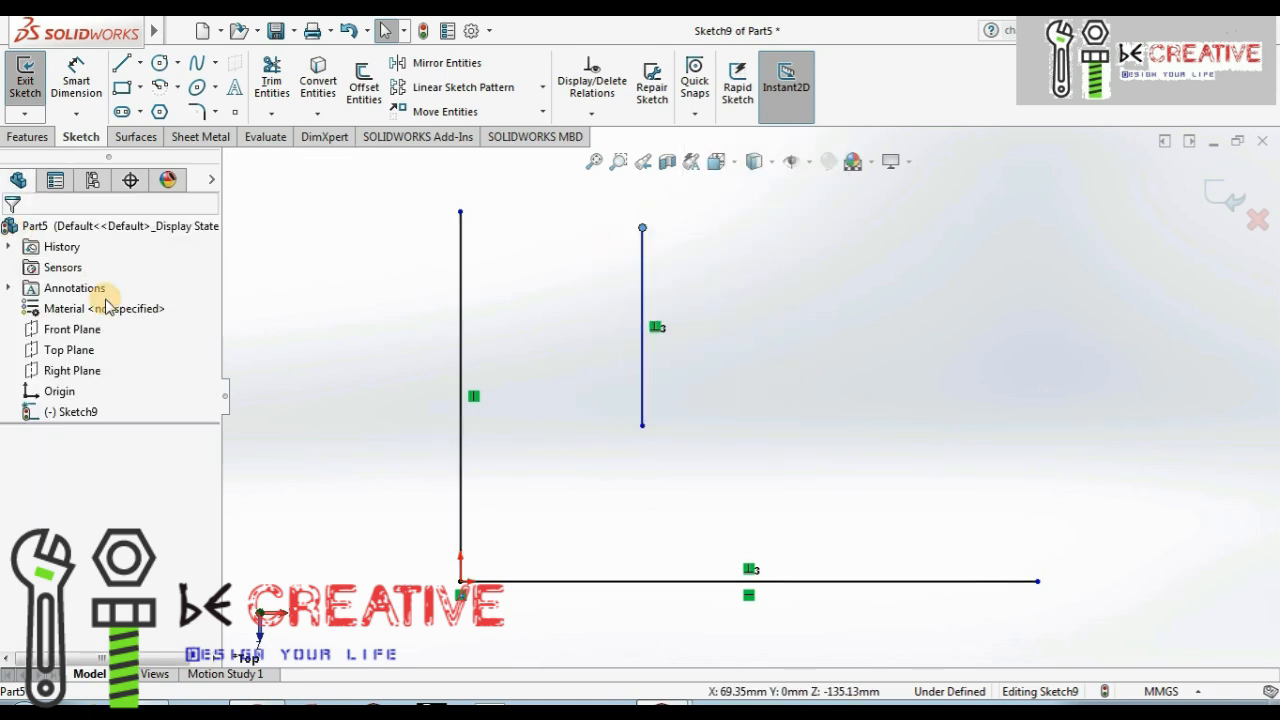
{"action": "left_click_drag", "start_coordinate": [645, 432], "coordinate": [750, 583]}
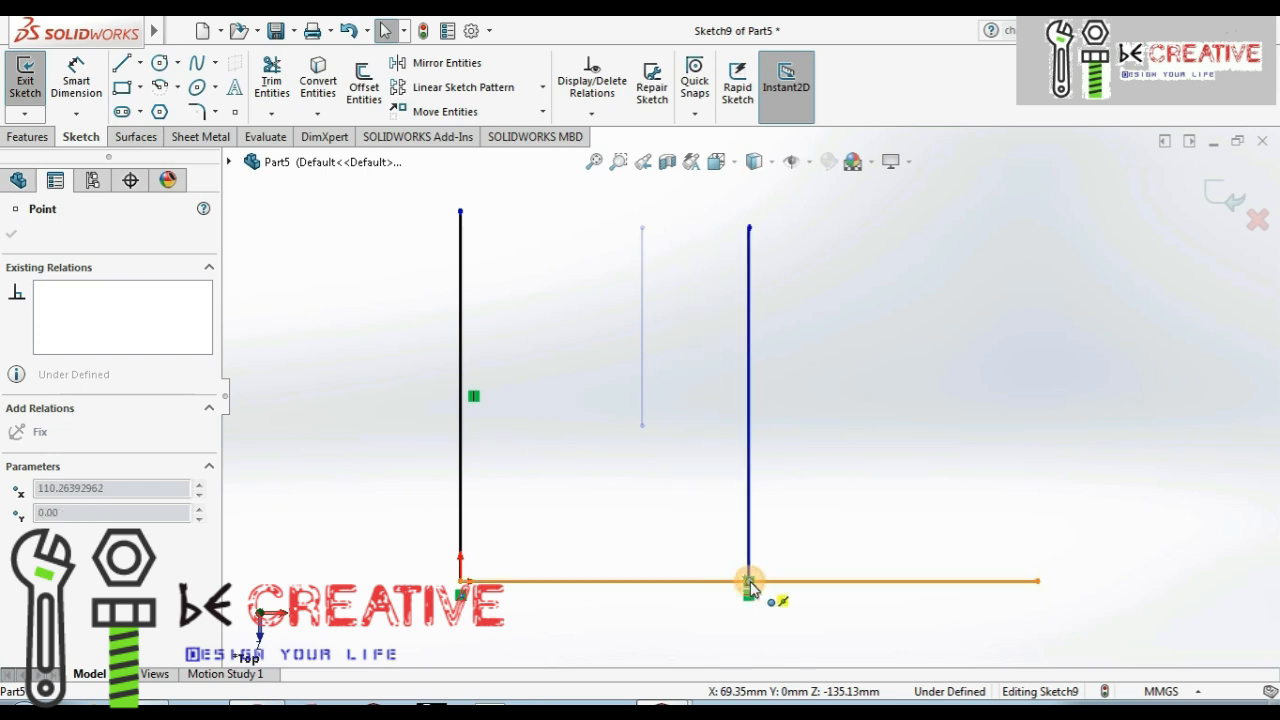
- Add an Equal relation between the vertical line at the origin and the vertical line at the horizontal line's midpoint
{"action": "left_click", "coordinate": [644, 433]}
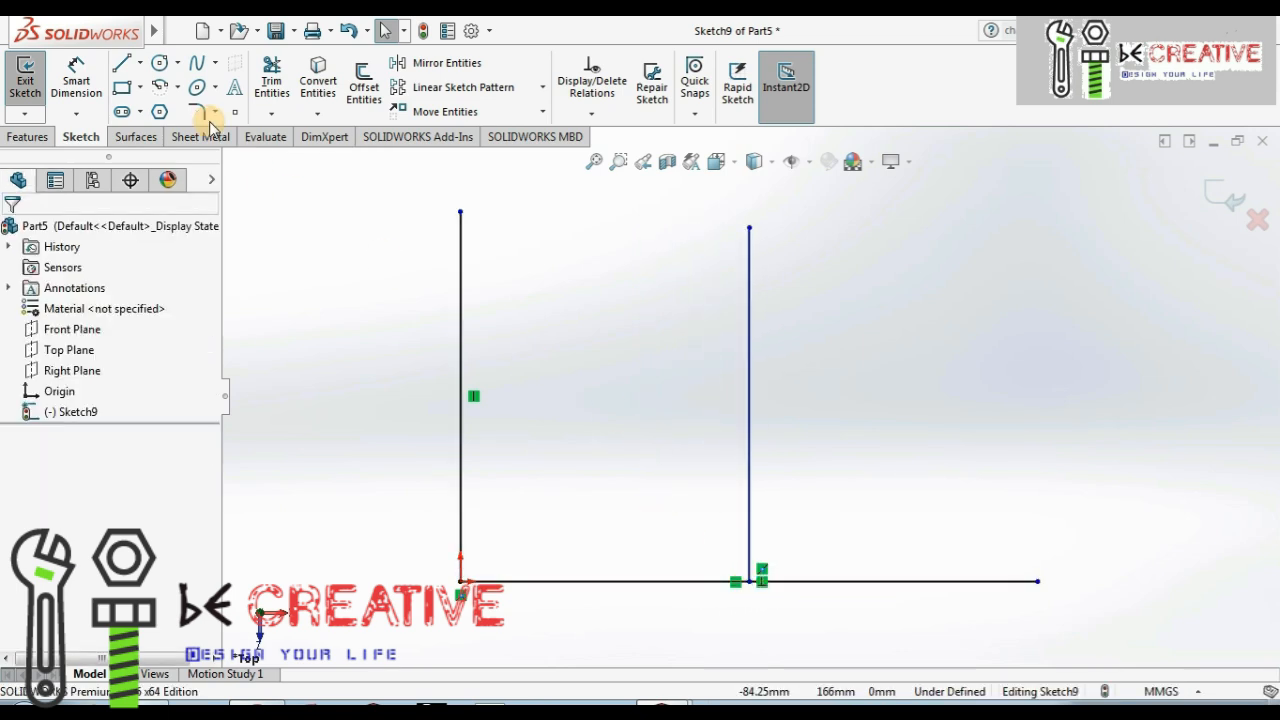
{"action": "left_click", "coordinate": [457, 311]}
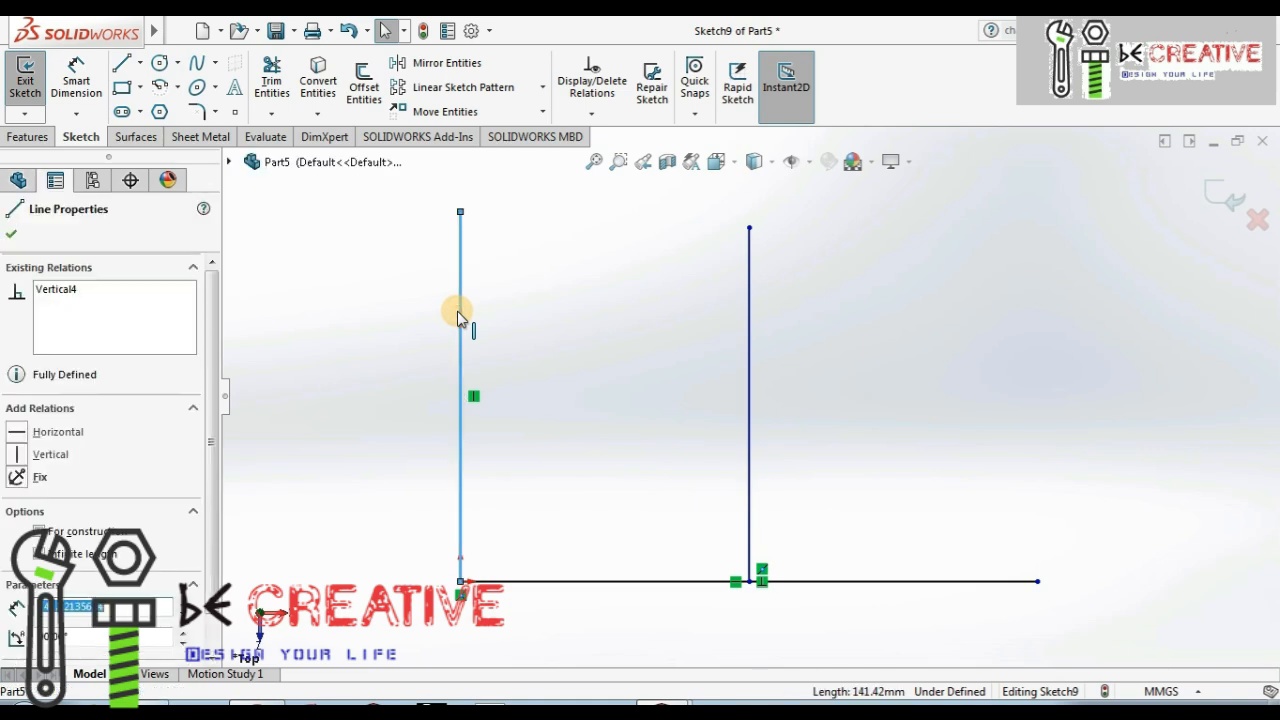
{"action": "left_click", "coordinate": [748, 360], "text": "ctrl"}
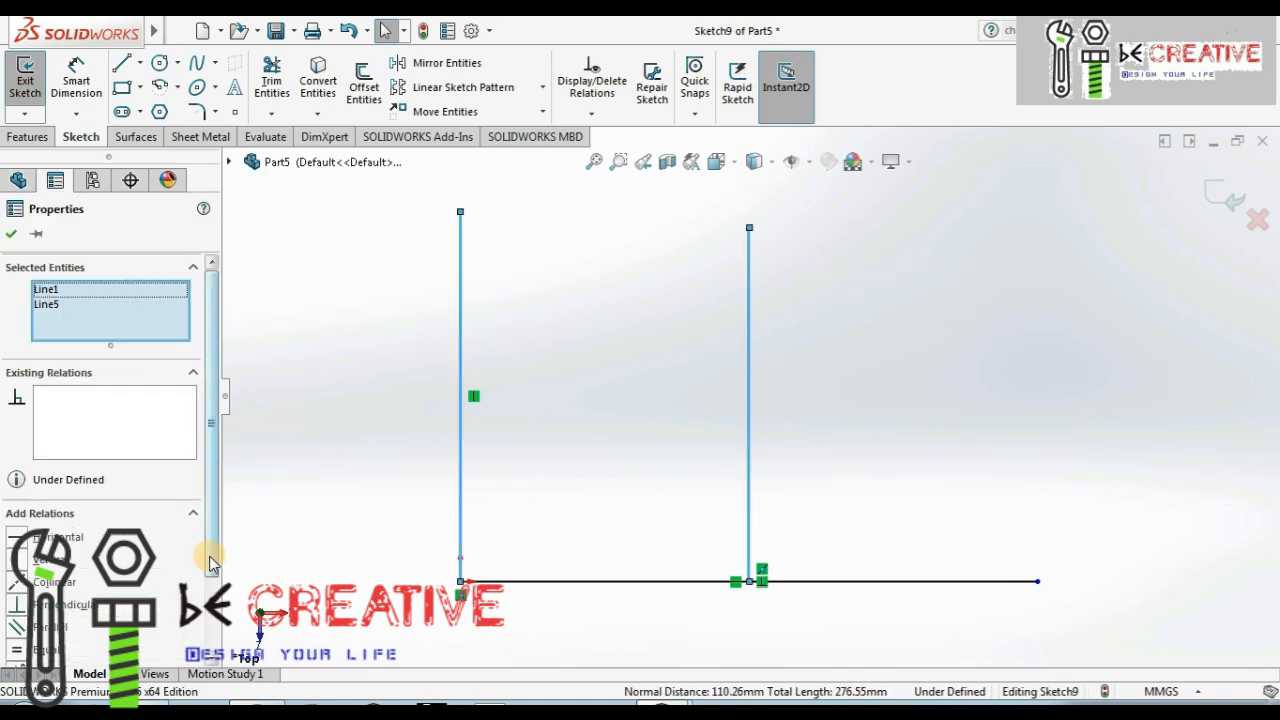
{"action": "scroll", "coordinate": [208, 558], "scroll_direction": "down", "scroll_amount": 2}
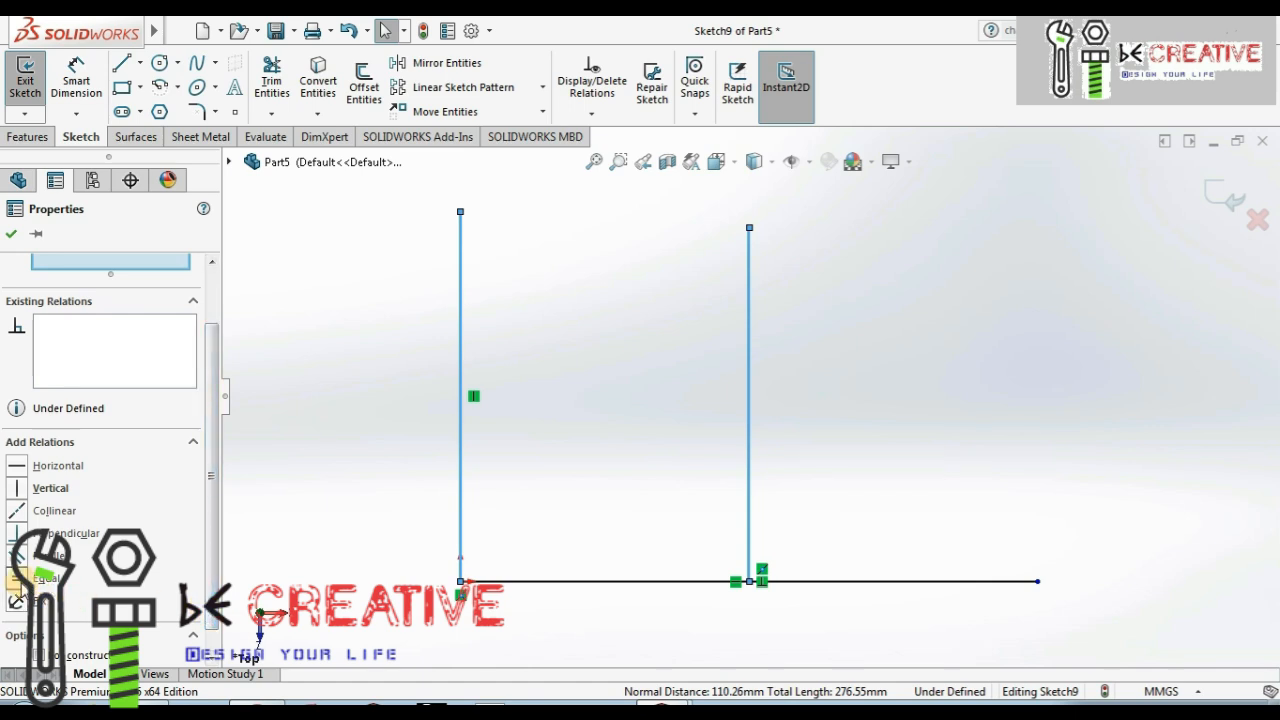
{"action": "left_click", "coordinate": [20, 580]}
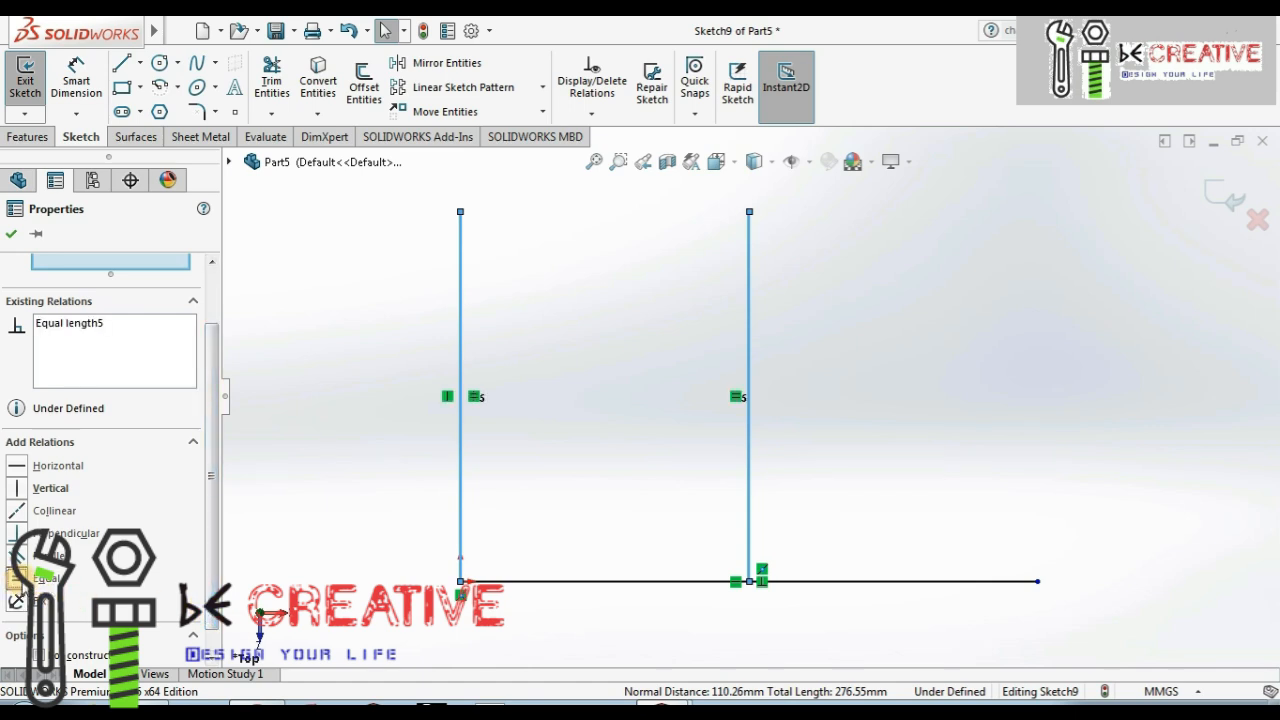
{"action": "left_click", "coordinate": [14, 234]}
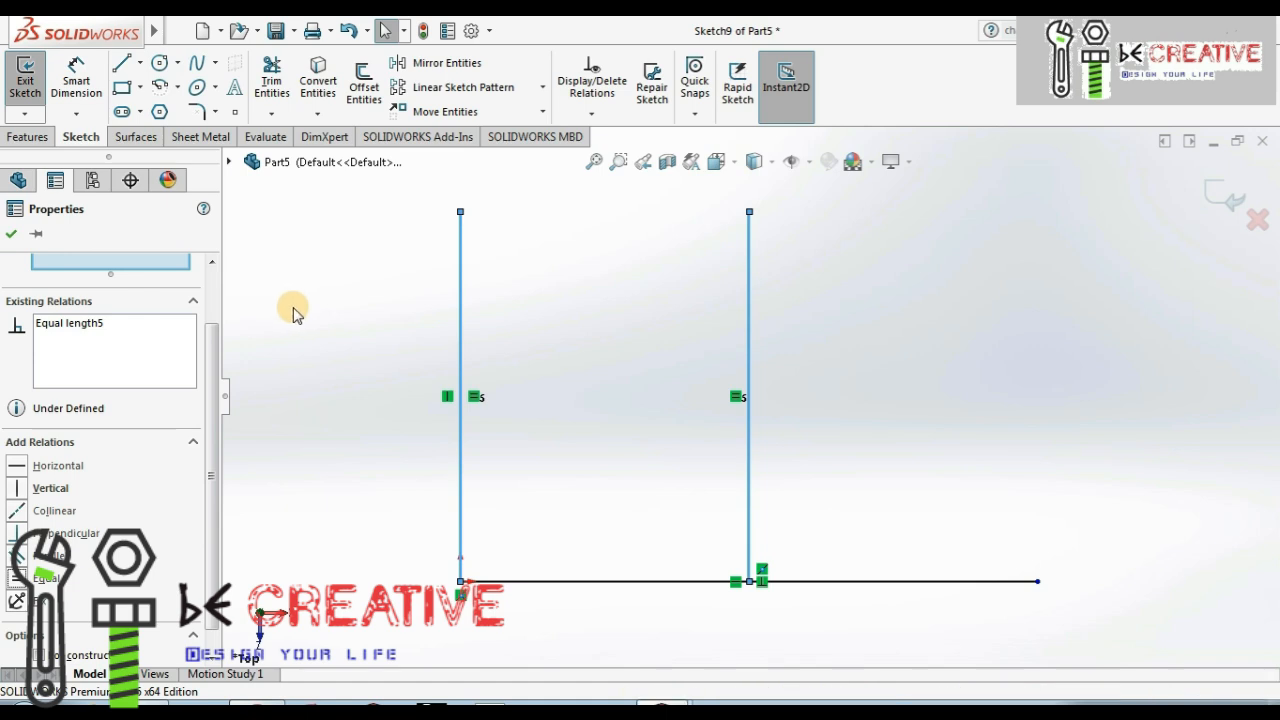
- Move the middle vertical line's upper end point down and toward the origin line to resize the linked lines
{"action": "left_click_drag", "start_coordinate": [748, 214], "coordinate": [735, 255]}
{"action": "mouse_move", "coordinate": [714, 298]}
{"action": "left_mouse_down"}
{"action": "mouse_move", "coordinate": [737, 240]}
{"action": "mouse_move", "coordinate": [629, 243]}
{"action": "mouse_move", "coordinate": [703, 209]}
{"action": "mouse_move", "coordinate": [696, 335]}
{"action": "mouse_move", "coordinate": [618, 358]}
{"action": "mouse_move", "coordinate": [722, 276]}
{"action": "mouse_move", "coordinate": [716, 246]}
{"action": "left_mouse_up"}
{"action": "left_click", "coordinate": [12, 233]}
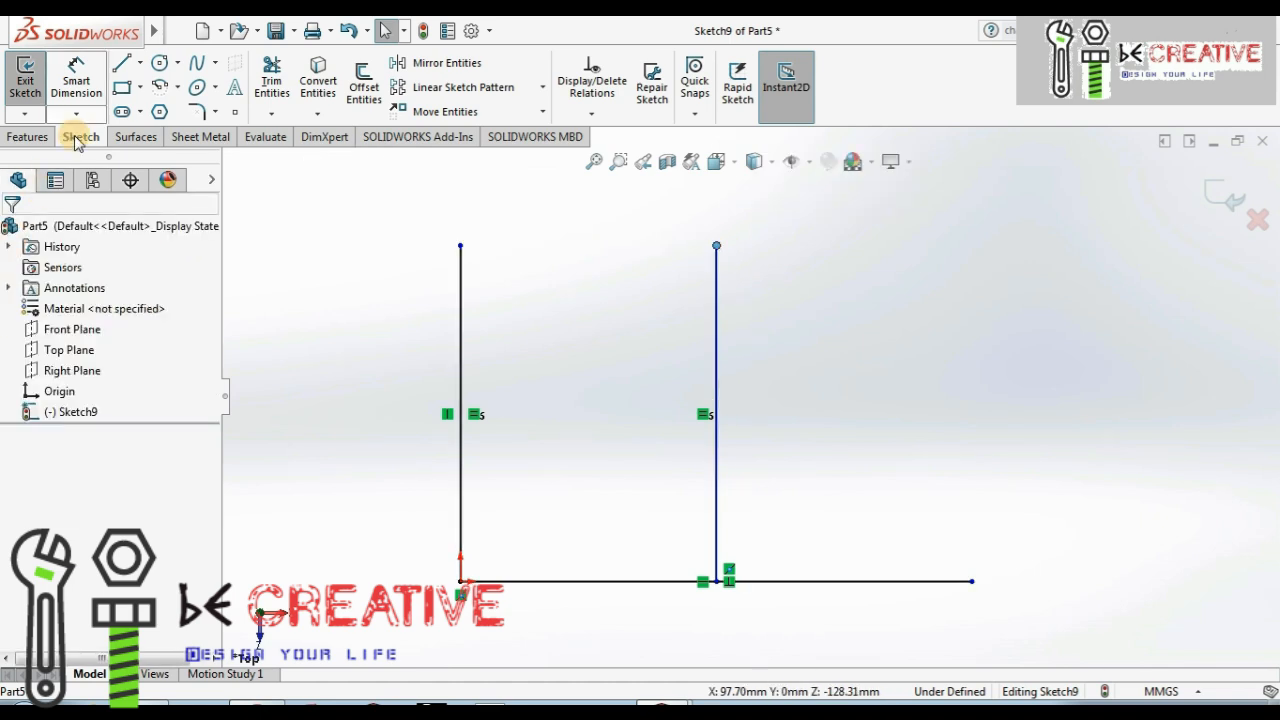
- Sketch a separate slanted line about 73.5 mm long beside the middle vertical line, on its far side from the origin, and end the Line command
{"action": "left_click", "coordinate": [122, 64]}
{"action": "left_click", "coordinate": [805, 448]}
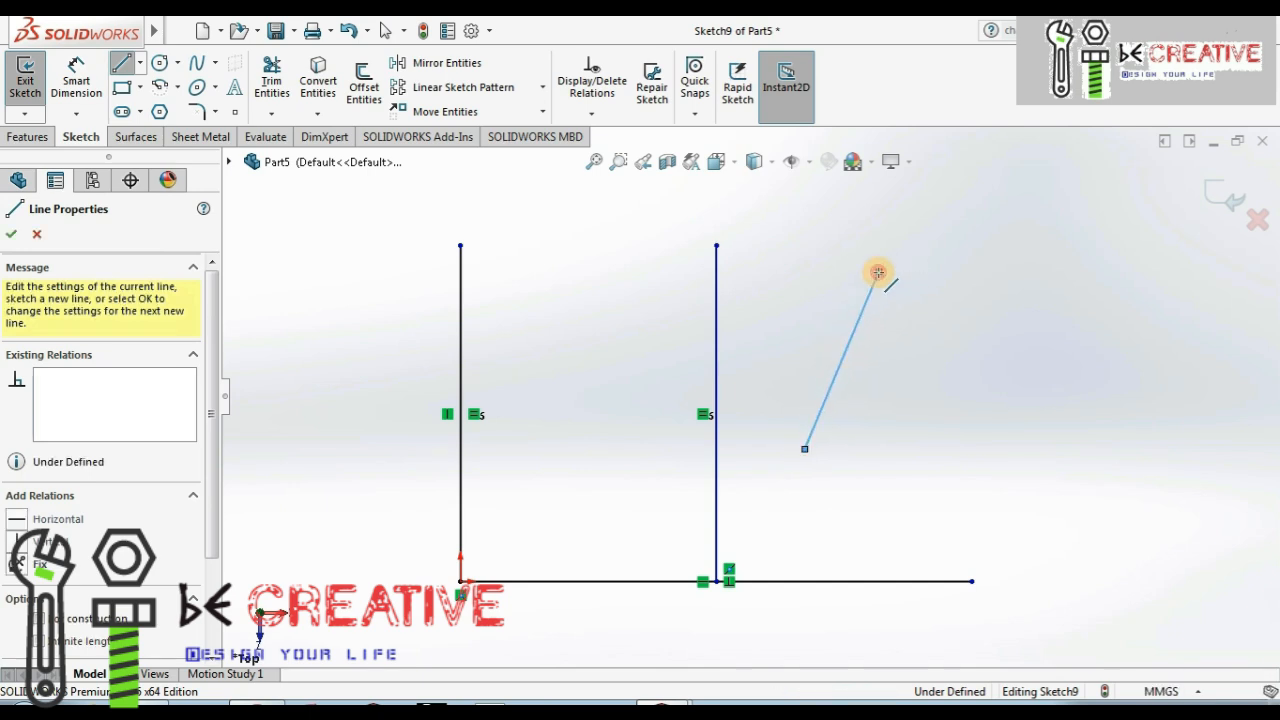
{"action": "left_click", "coordinate": [878, 272]}
{"action": "right_click", "coordinate": [937, 240]}
{"action": "left_click", "coordinate": [985, 253]}
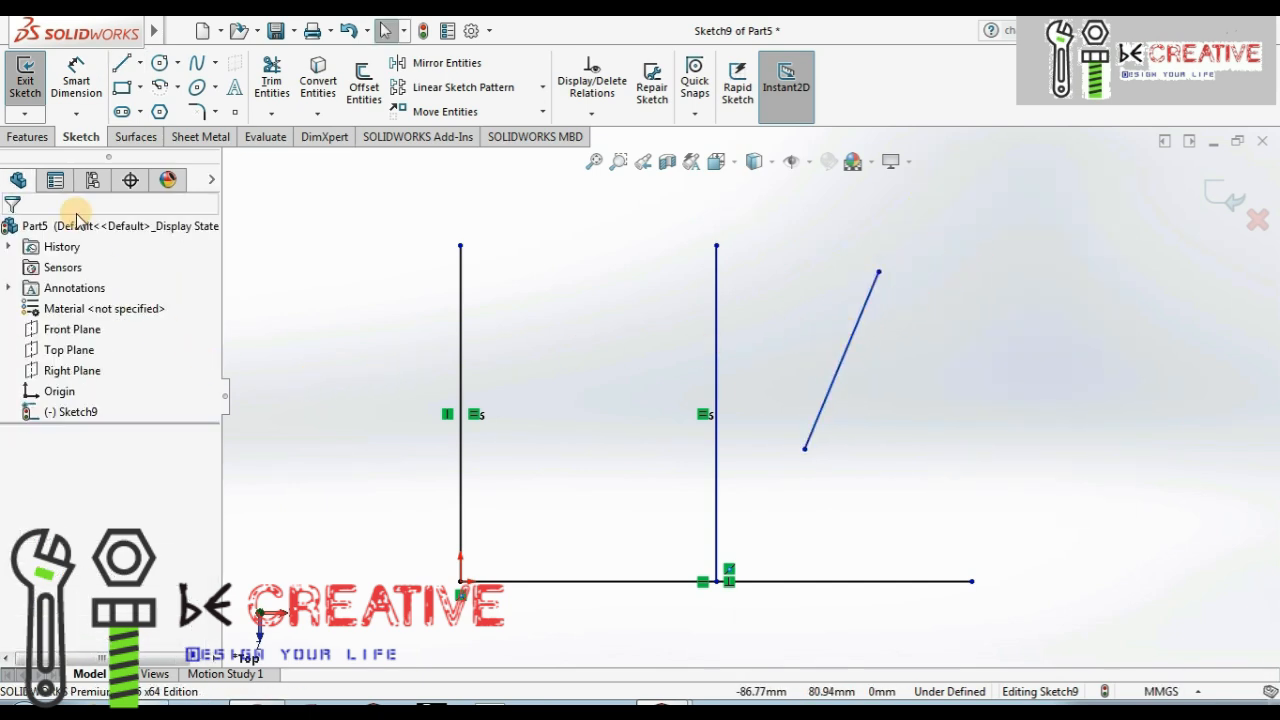
- Add Parallel and Equal relations between the slanted line and the middle vertical line
{"action": "left_click", "coordinate": [860, 318]}
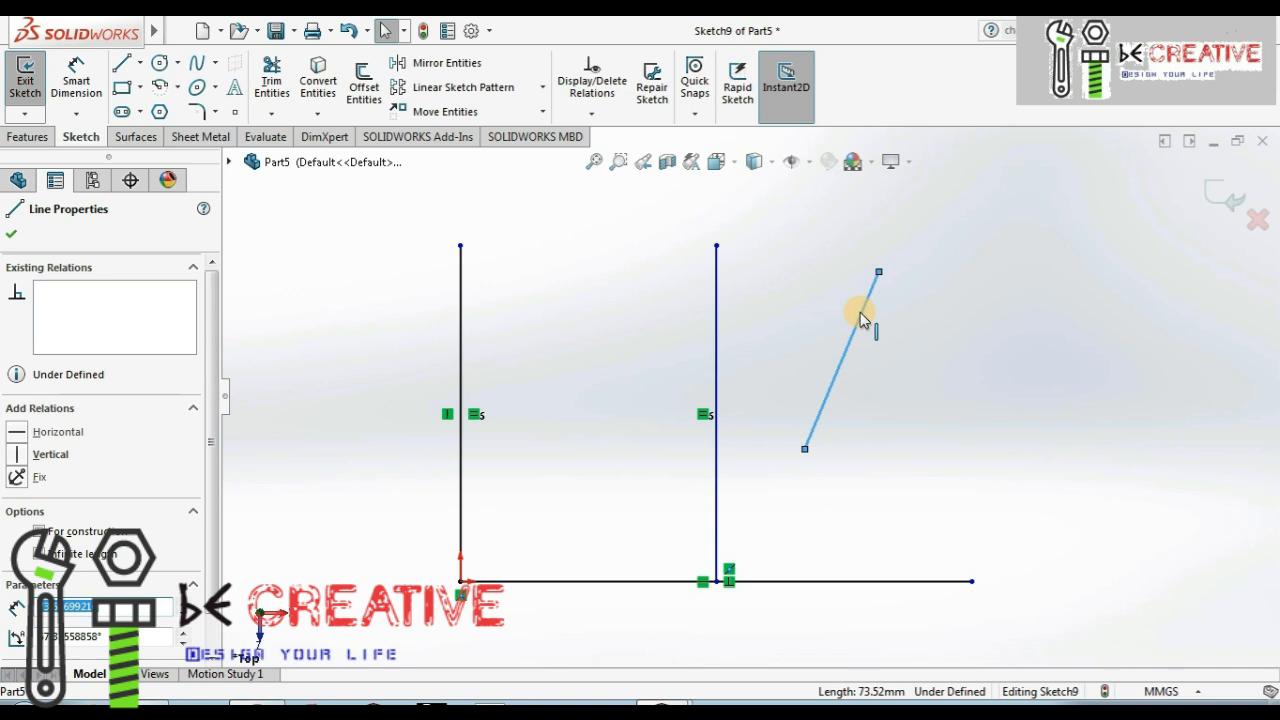
{"action": "left_click", "coordinate": [717, 332]}
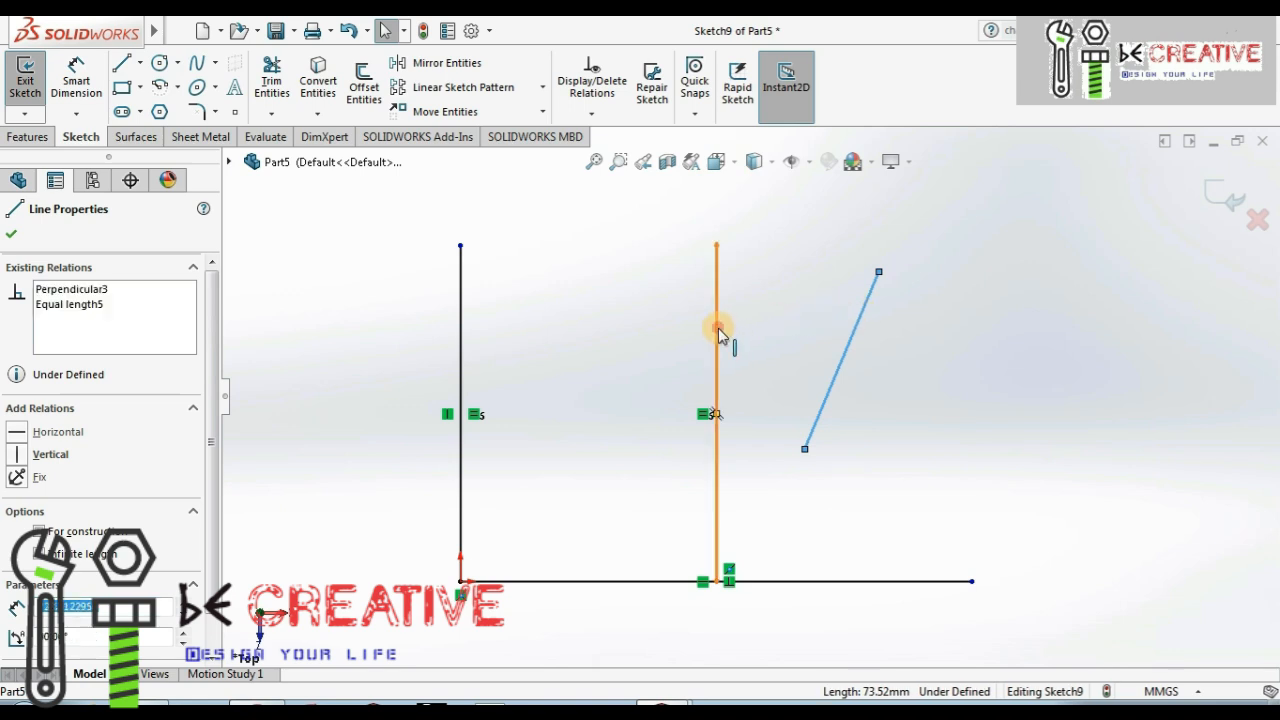
{"action": "left_click", "coordinate": [717, 332], "text": "ctrl"}
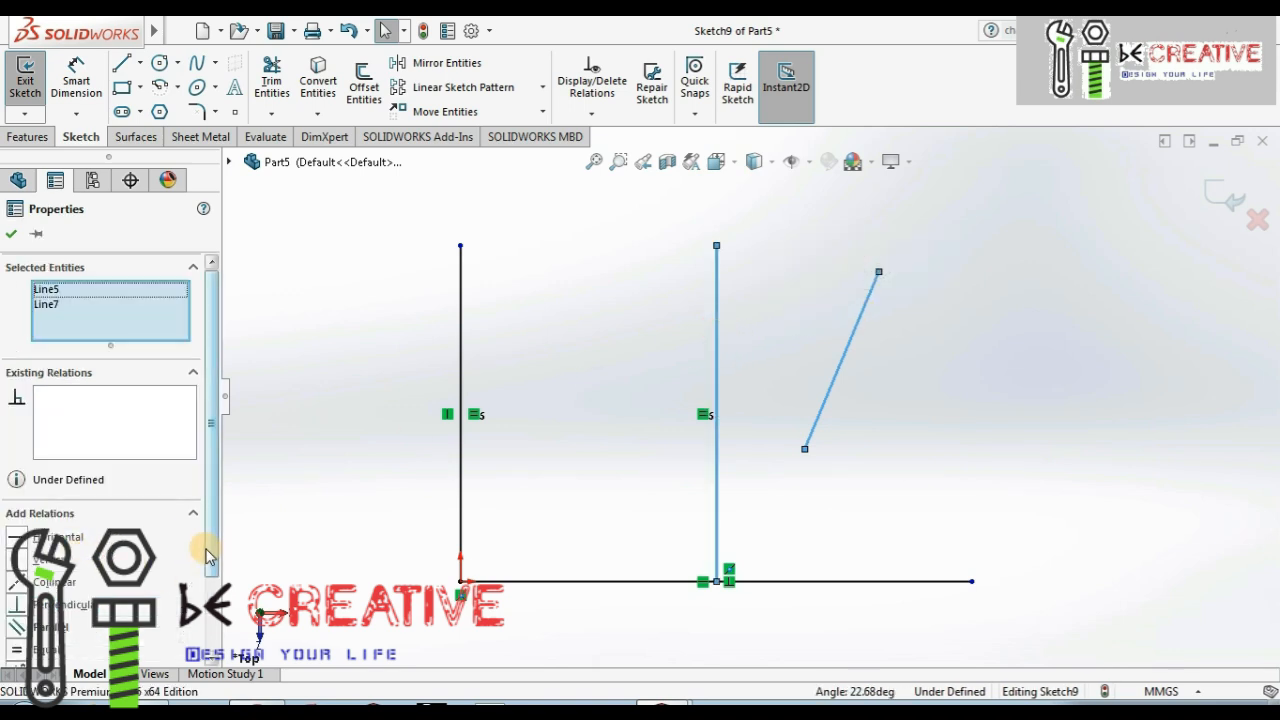
{"action": "left_click_drag", "start_coordinate": [207, 557], "coordinate": [210, 600]}
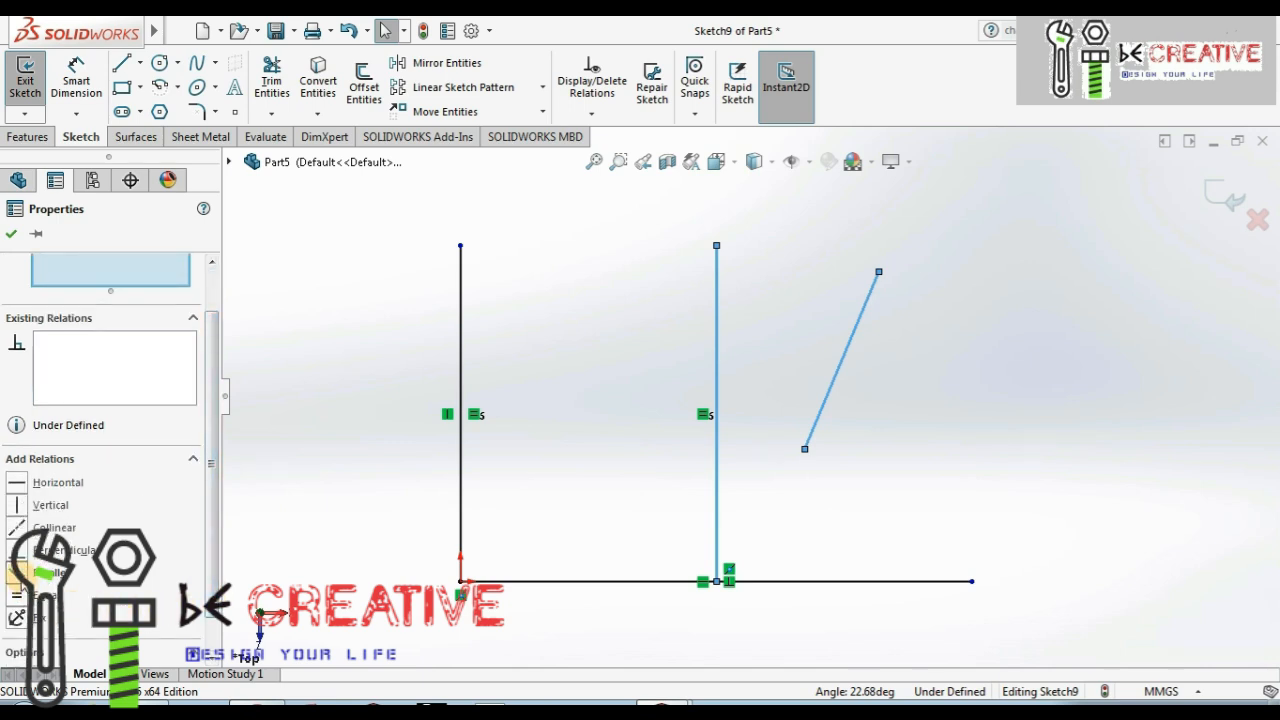
{"action": "left_click", "coordinate": [48, 572]}
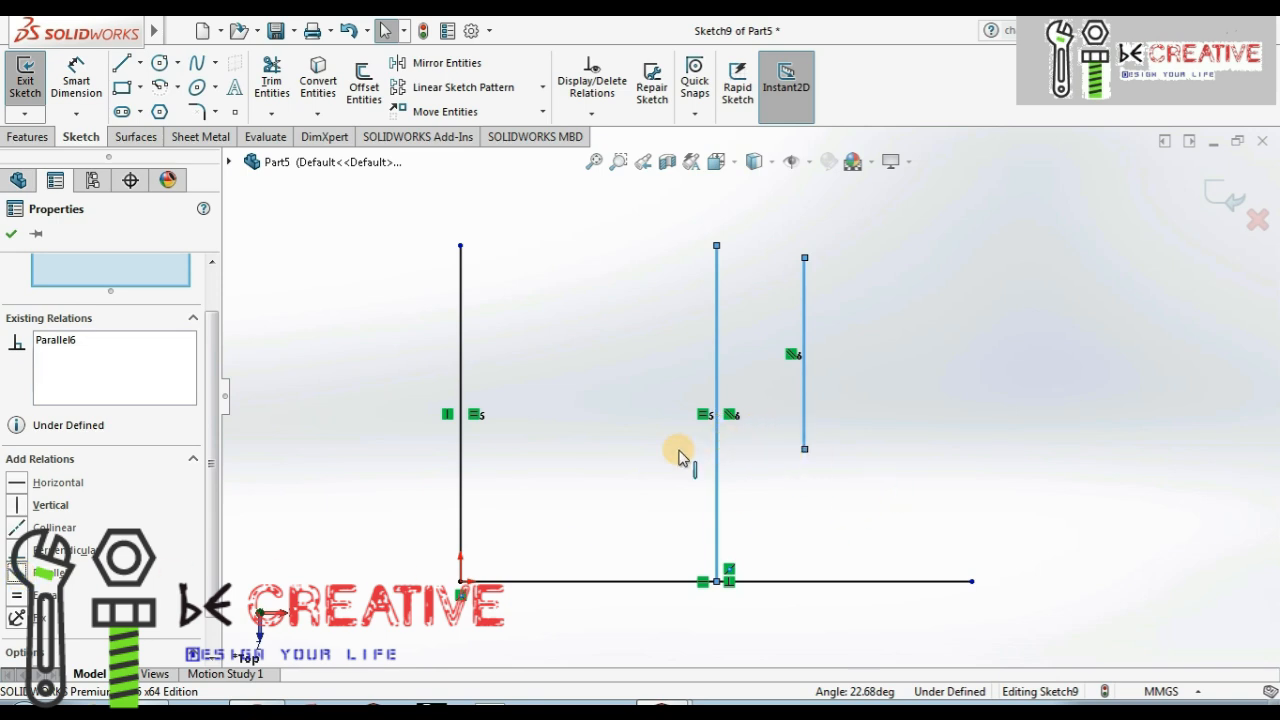
{"action": "left_click", "coordinate": [22, 596]}
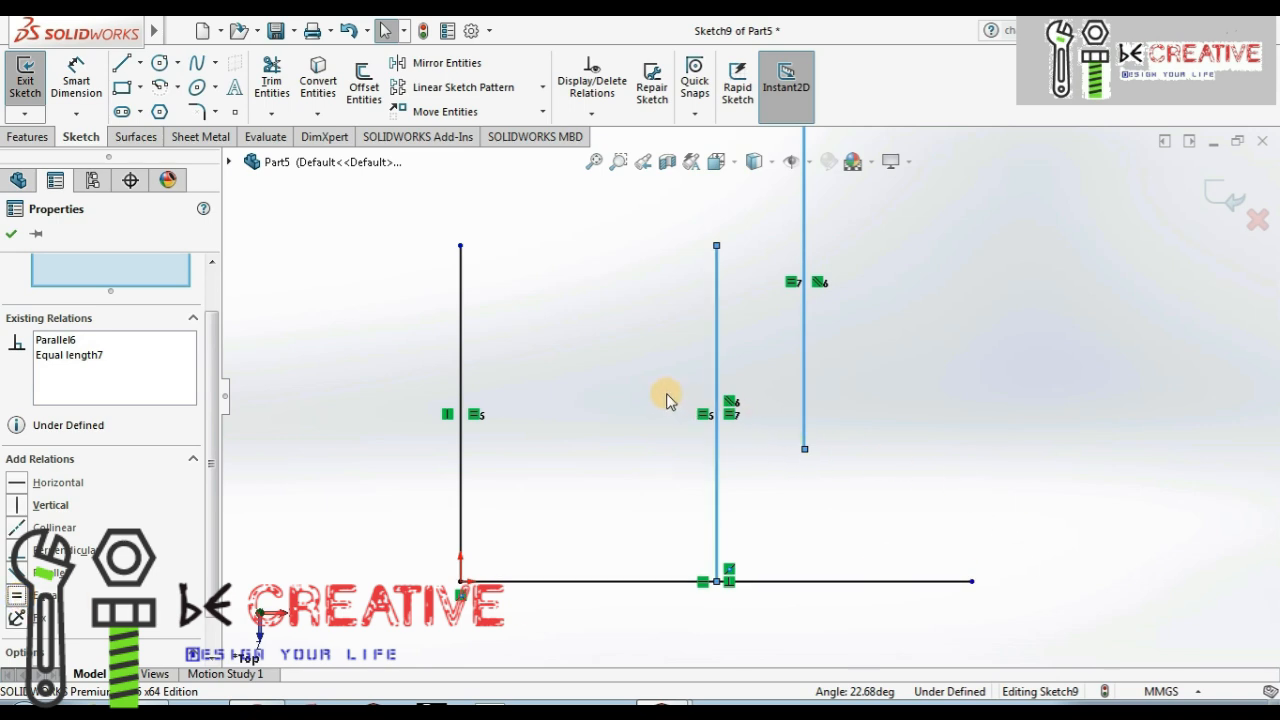
{"action": "left_click", "coordinate": [594, 161]}
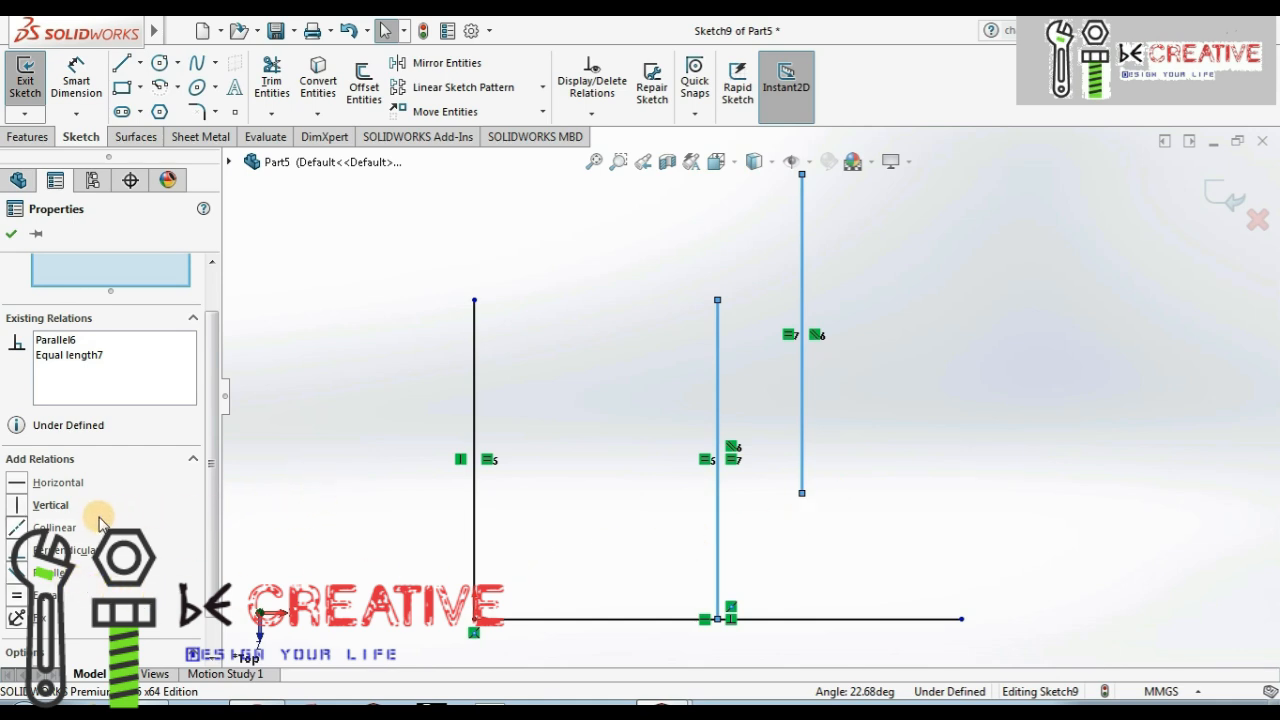
- Add a Collinear relation between the same two lines and move the newer line's lower end point above the middle line
{"action": "left_click", "coordinate": [16, 528]}
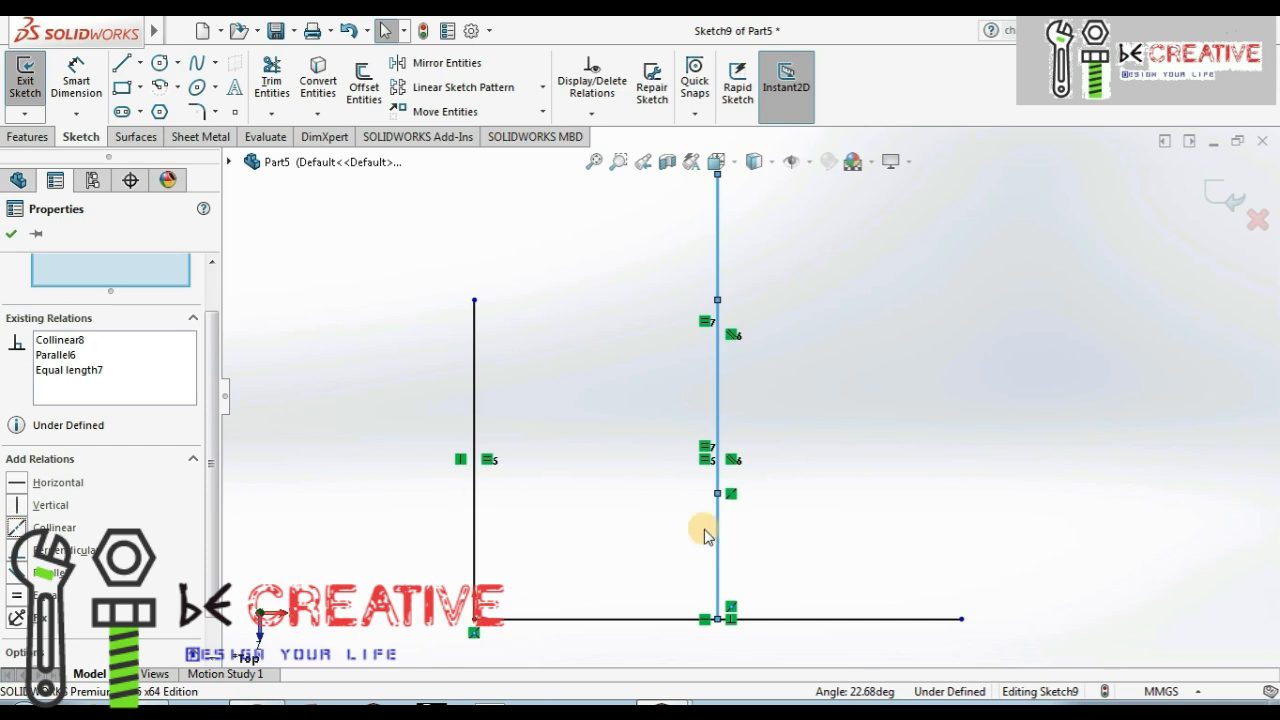
{"action": "left_click_drag", "start_coordinate": [718, 492], "coordinate": [700, 275]}
{"action": "left_click", "coordinate": [11, 233]}
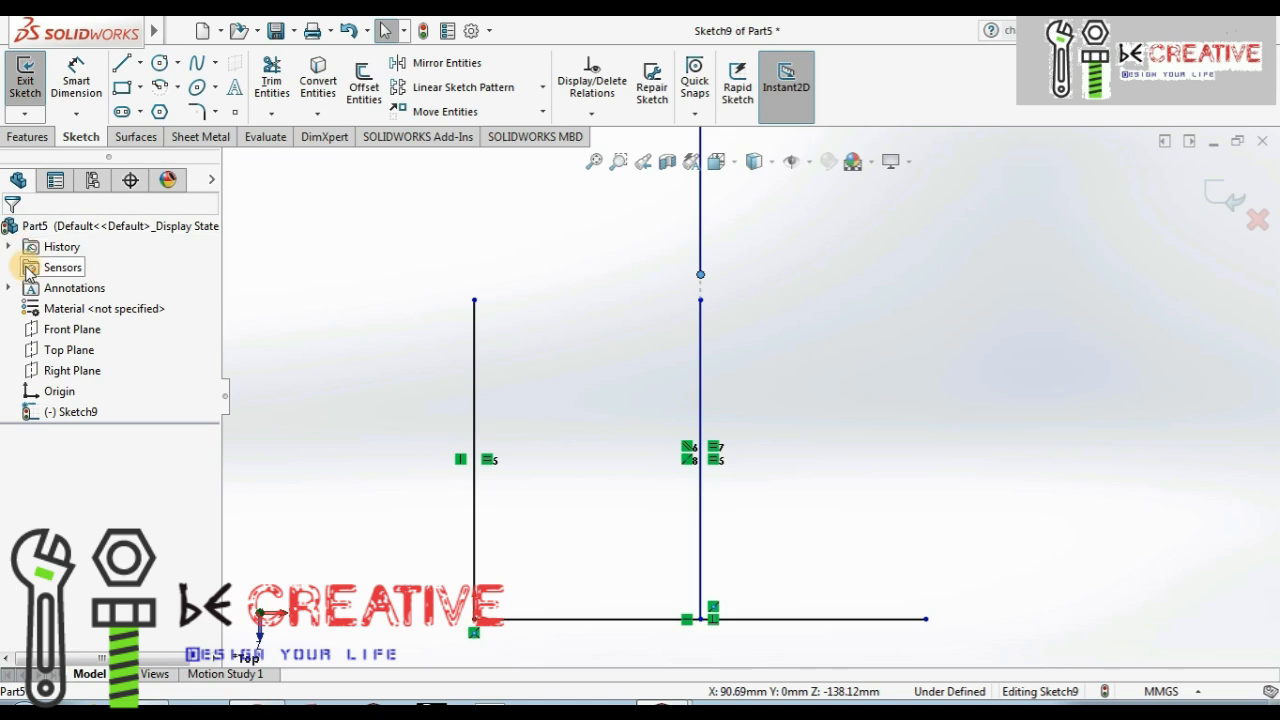
- Add a Fix relation to the middle vertical line that stands on the horizontal line's midpoint
{"action": "left_click", "coordinate": [698, 373]}
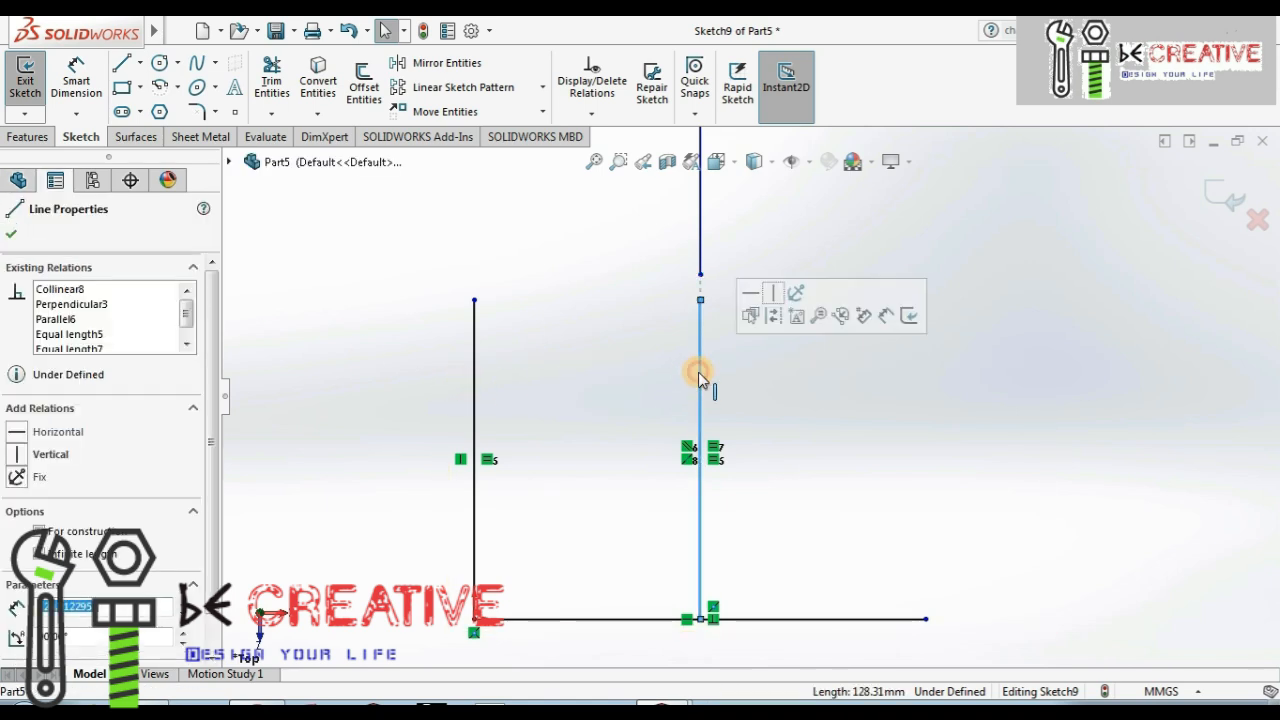
{"action": "left_click", "coordinate": [17, 480]}
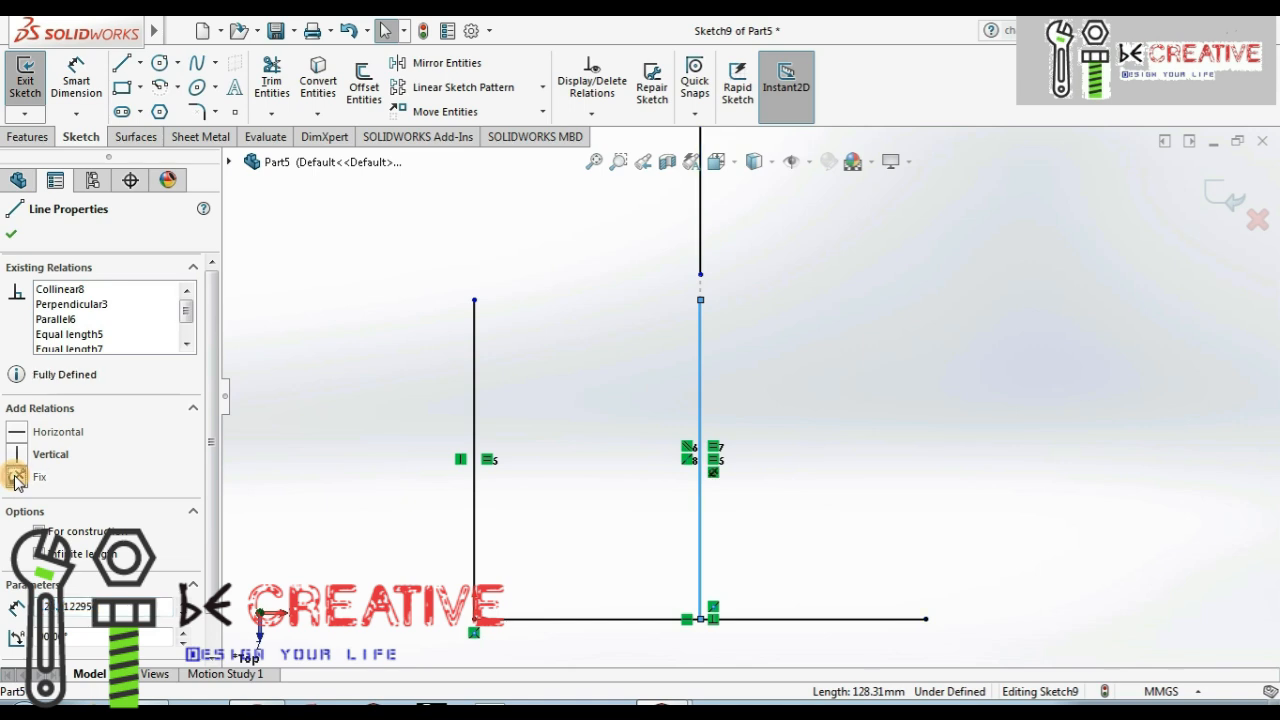
{"action": "left_click", "coordinate": [380, 463]}
- Move the fixed line's upper end point slightly down, and try to move the fixed line itself sideways
{"action": "mouse_move", "coordinate": [700, 301]}
{"action": "left_mouse_down"}
{"action": "mouse_move", "coordinate": [774, 323]}
{"action": "mouse_move", "coordinate": [660, 391]}
{"action": "mouse_move", "coordinate": [712, 313]}
{"action": "left_mouse_up"}
{"action": "left_click", "coordinate": [729, 563]}
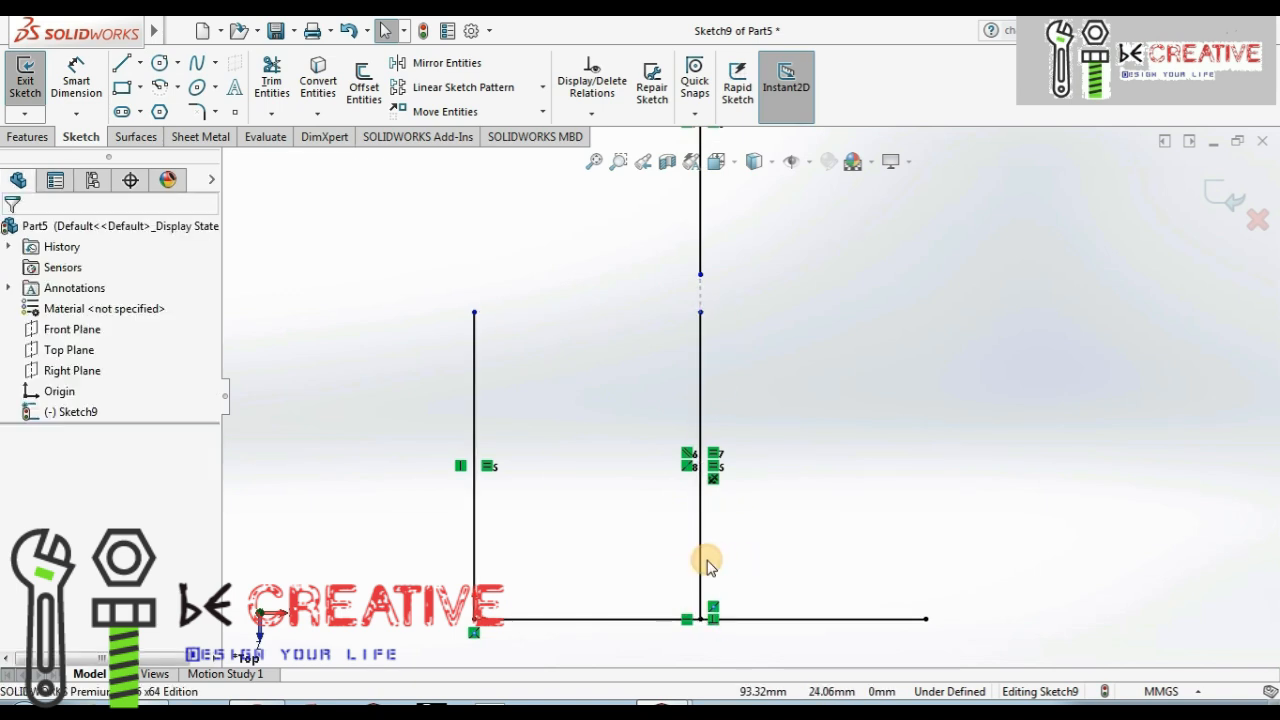
{"action": "left_click_drag", "start_coordinate": [700, 563], "coordinate": [795, 563]}
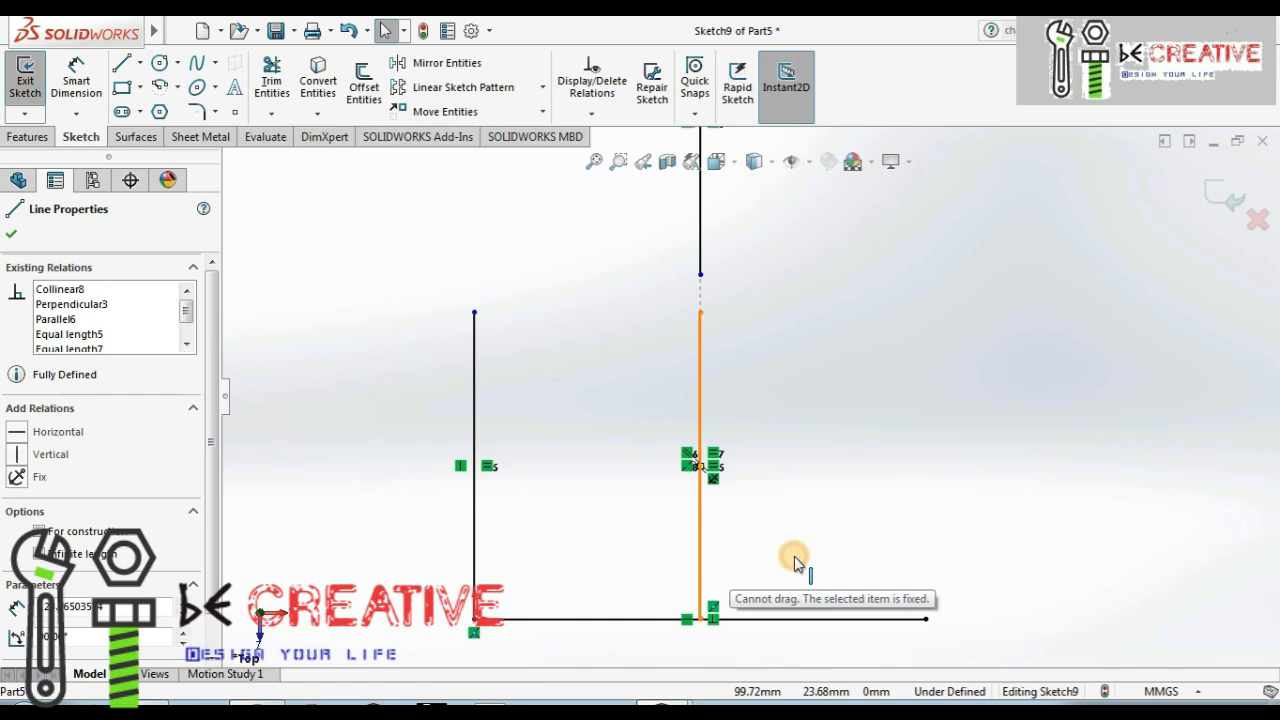
{"action": "mouse_move", "coordinate": [795, 563]}
{"action": "left_mouse_down"}
{"action": "mouse_move", "coordinate": [694, 577]}
{"action": "mouse_move", "coordinate": [771, 574]}
{"action": "left_mouse_up"}
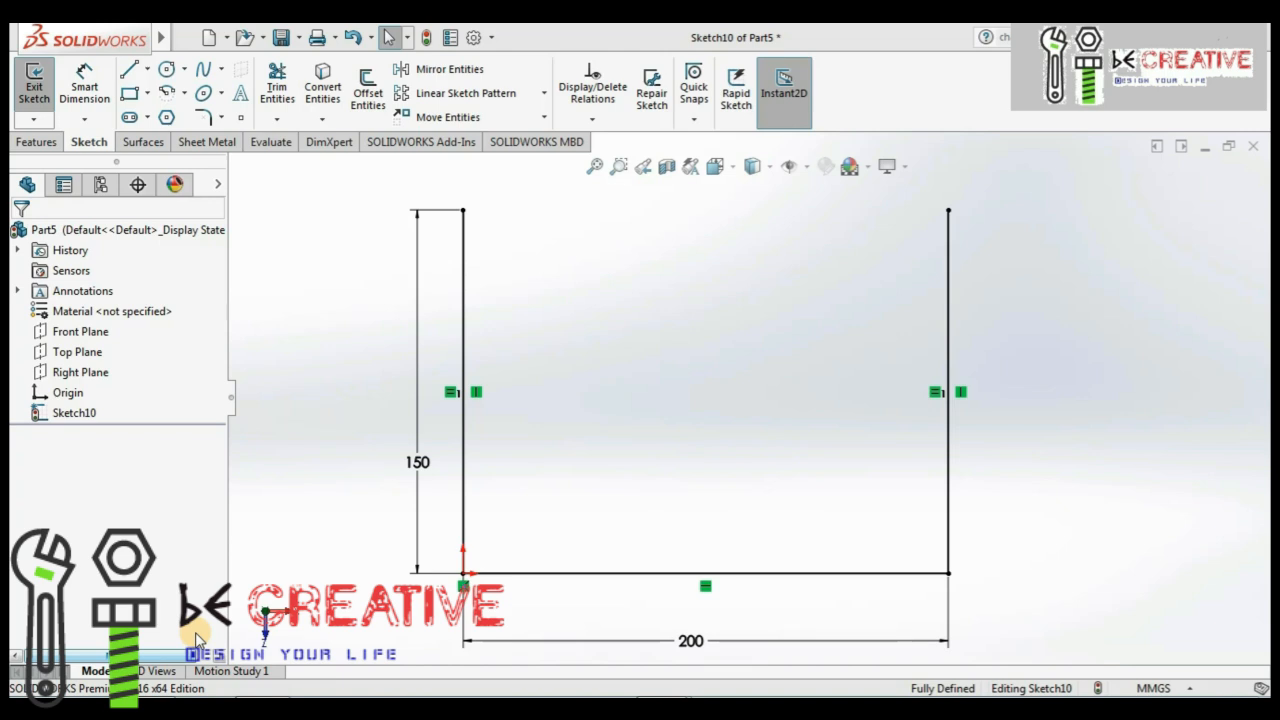
- Draw one circle centred on the upper end point of each of the two 150 mm vertical lines
{"action": "left_click", "coordinate": [185, 72]}
{"action": "left_click", "coordinate": [178, 89]}
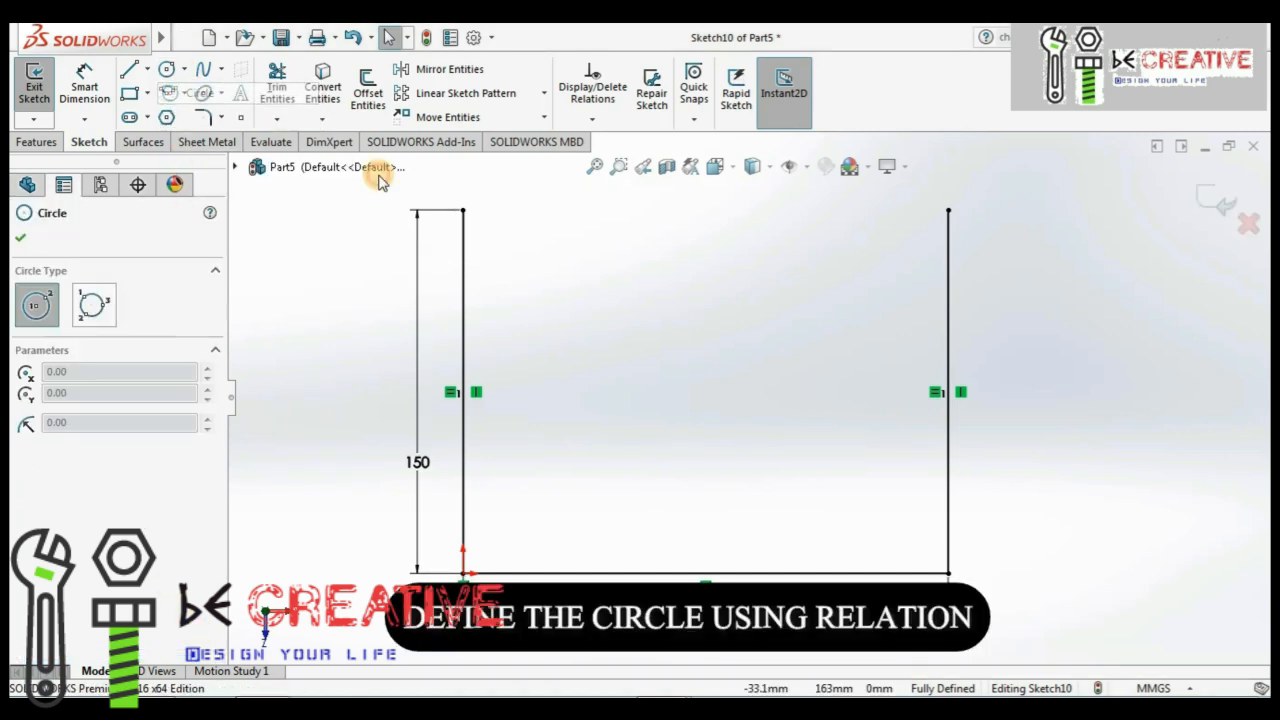
{"action": "left_click", "coordinate": [463, 211]}
{"action": "left_click", "coordinate": [533, 216]}
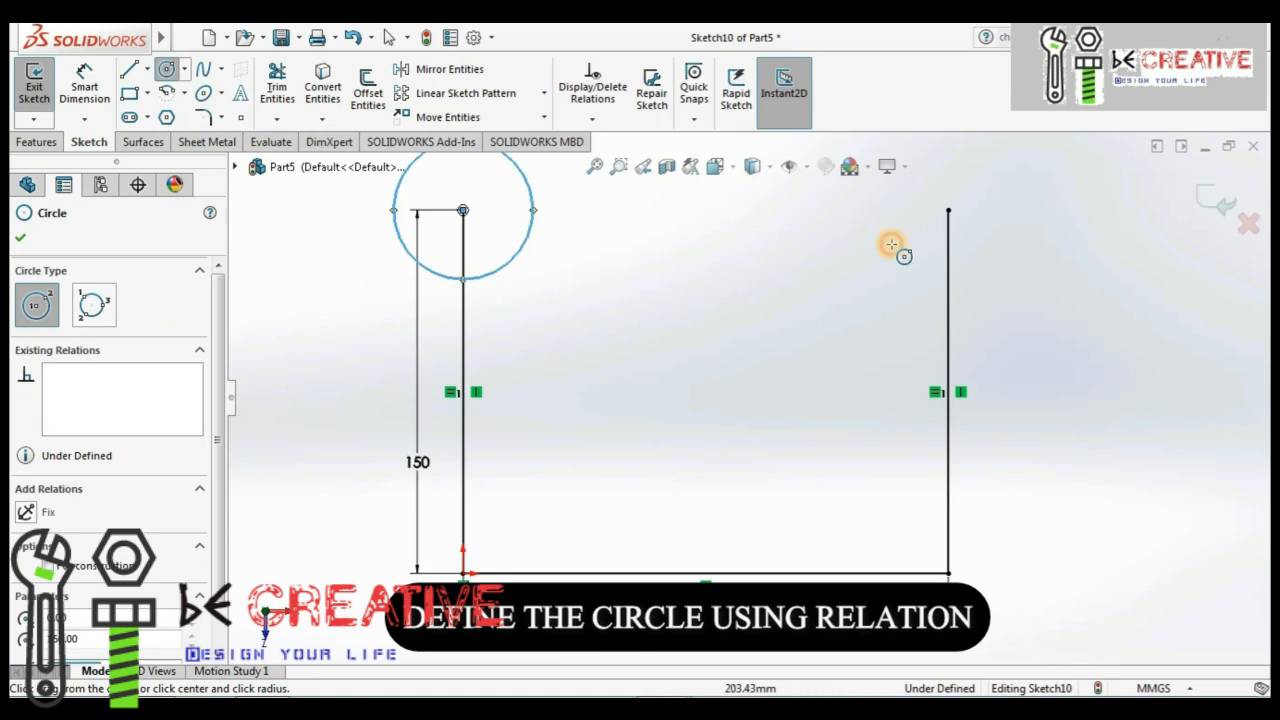
{"action": "left_click", "coordinate": [948, 211]}
{"action": "left_click", "coordinate": [1006, 225]}
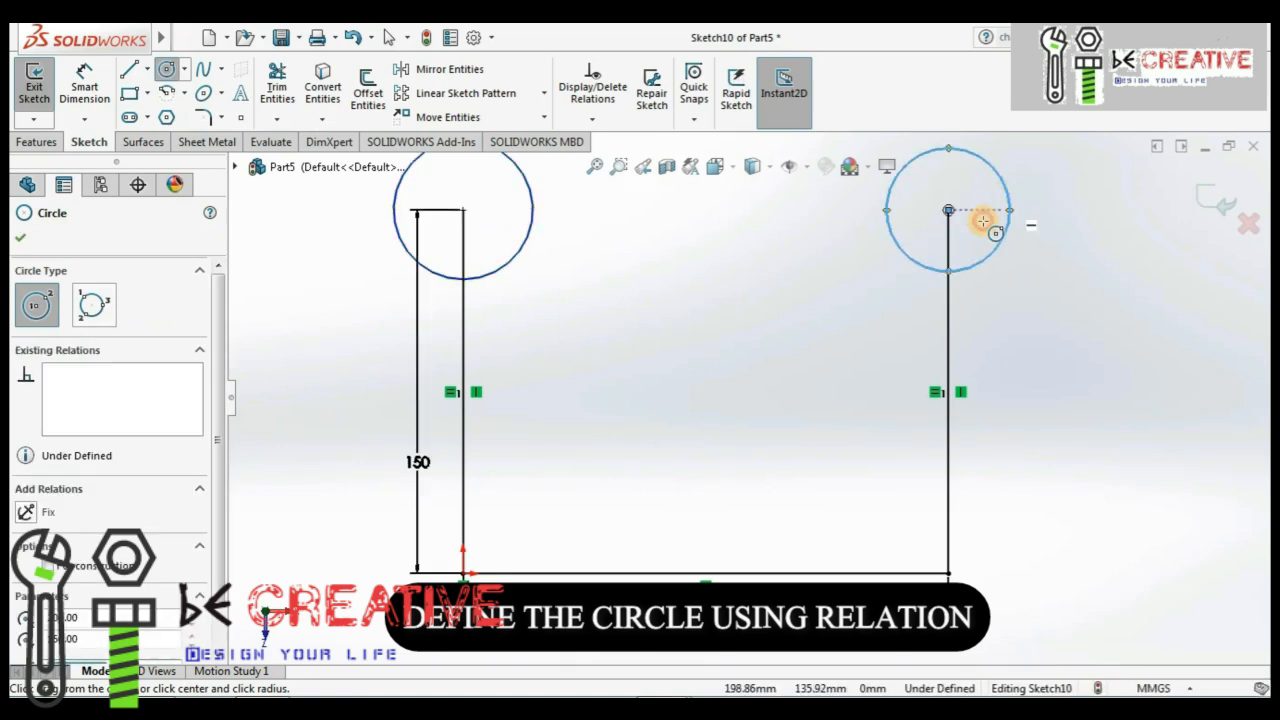
{"action": "left_click", "coordinate": [21, 238]}
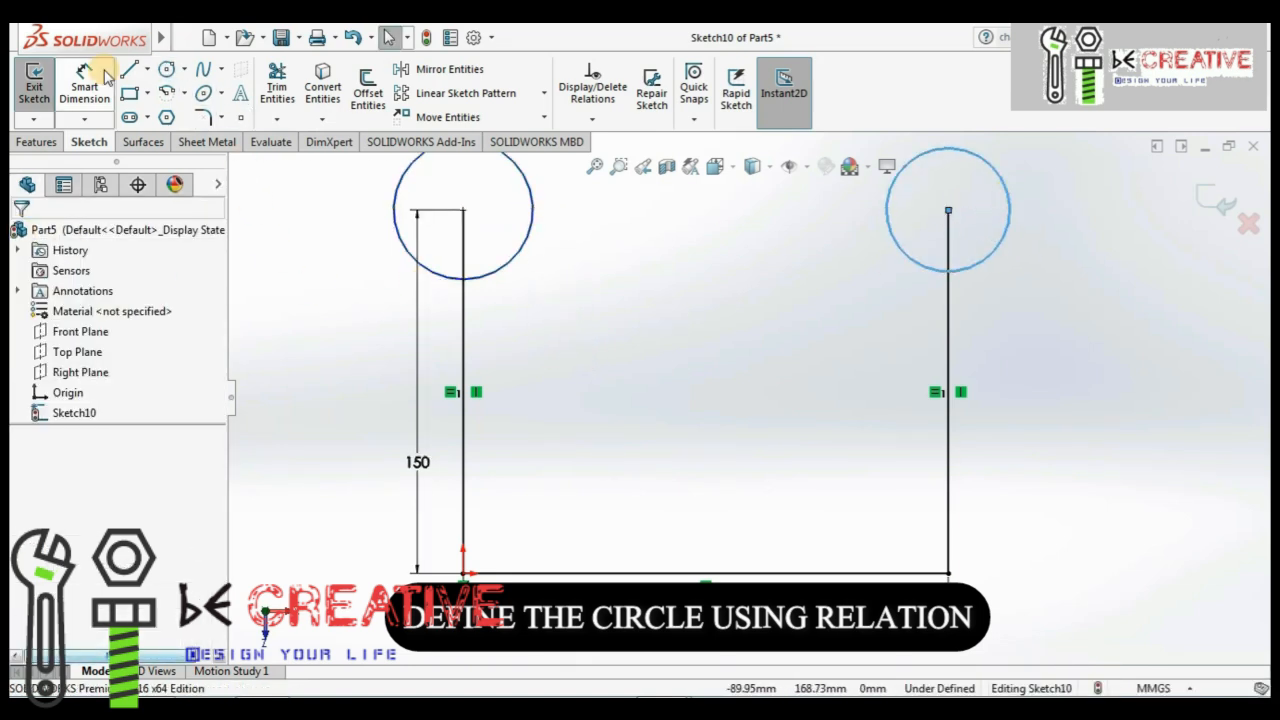
{"action": "left_click", "coordinate": [184, 69]}
{"action": "left_click", "coordinate": [192, 89]}
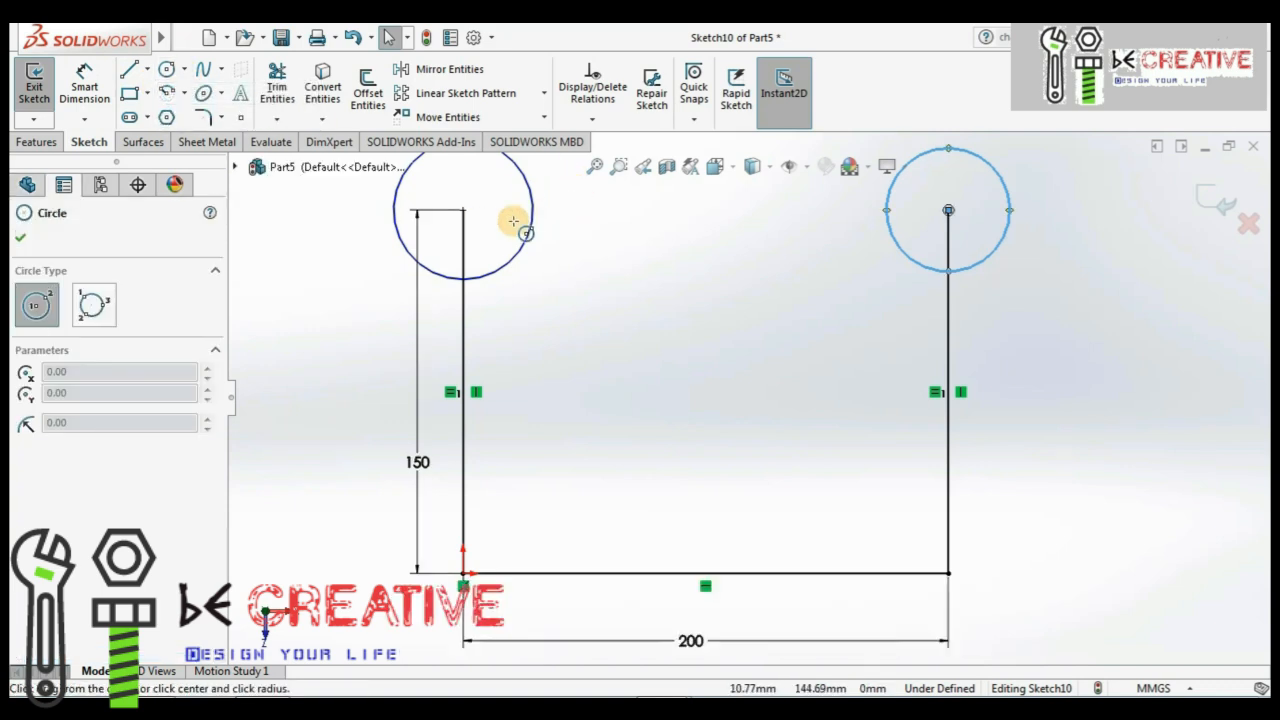
{"action": "left_click", "coordinate": [19, 244]}
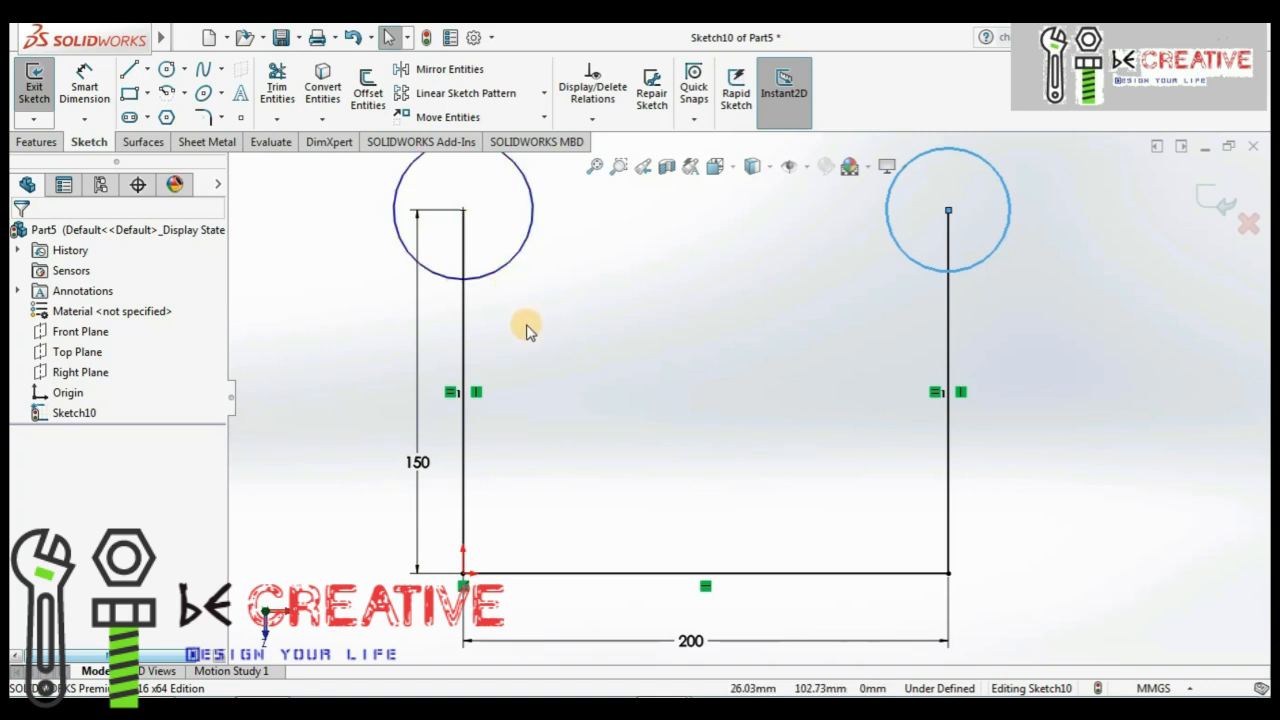
- Add an Equal relation between the two circles at the upper ends of the vertical lines
{"action": "left_click", "coordinate": [506, 272], "text": "ctrl"}
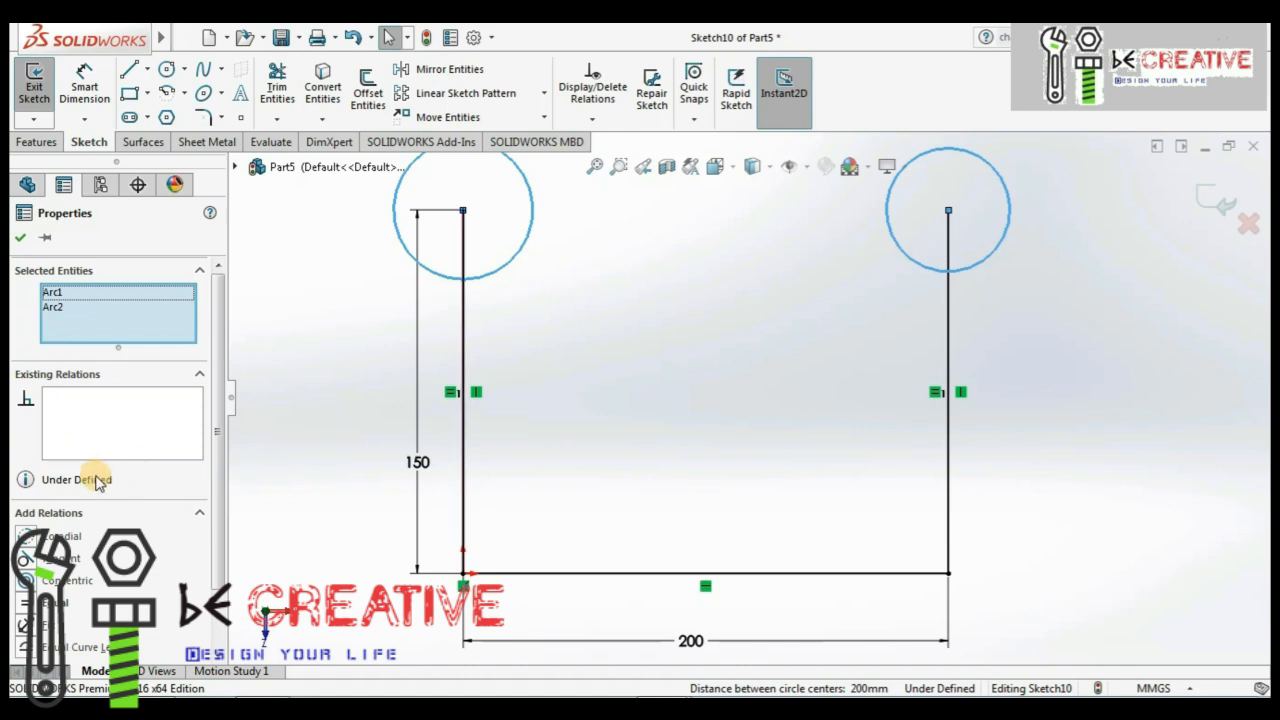
{"action": "left_click_drag", "start_coordinate": [217, 431], "coordinate": [214, 494]}
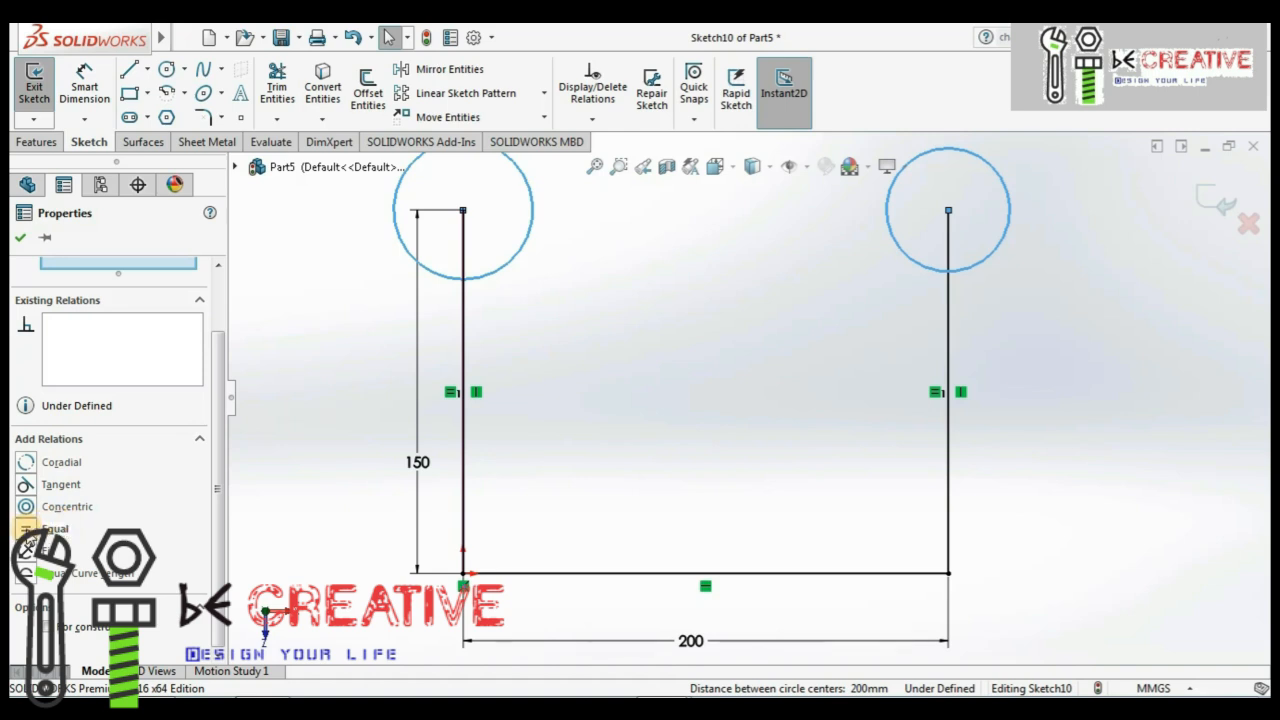
{"action": "left_click", "coordinate": [50, 529]}
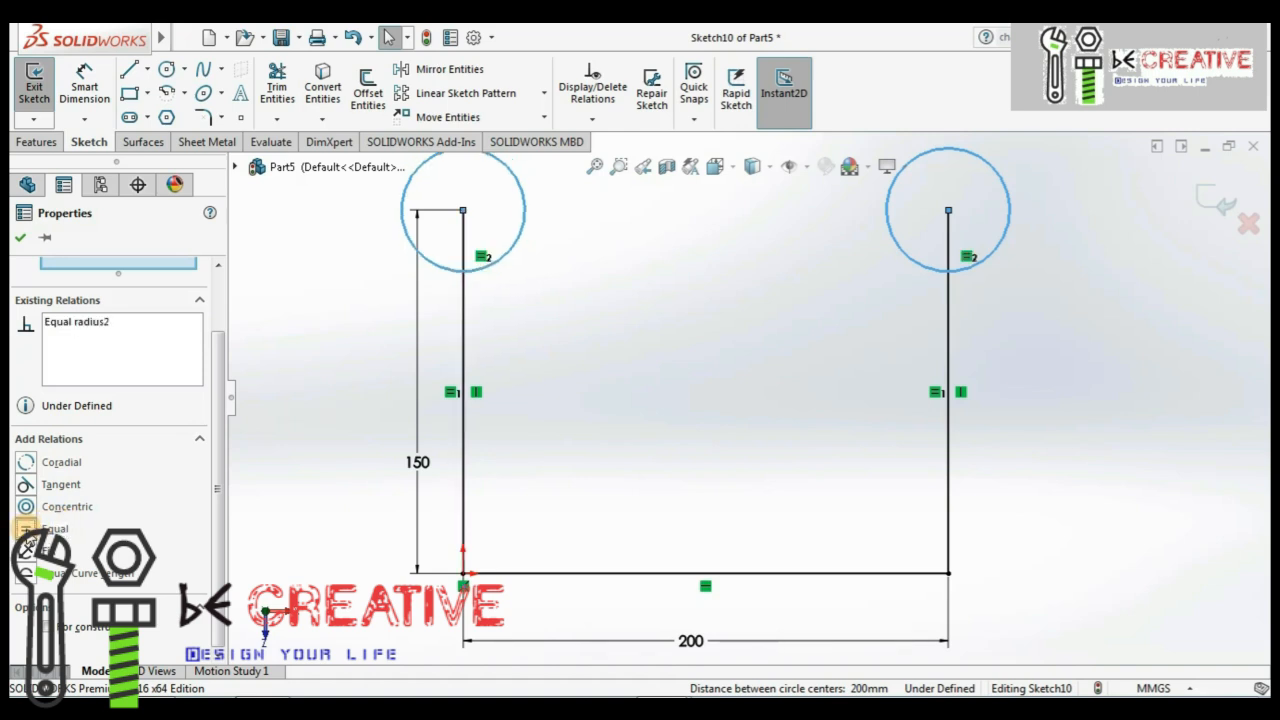
{"action": "left_click", "coordinate": [20, 237]}
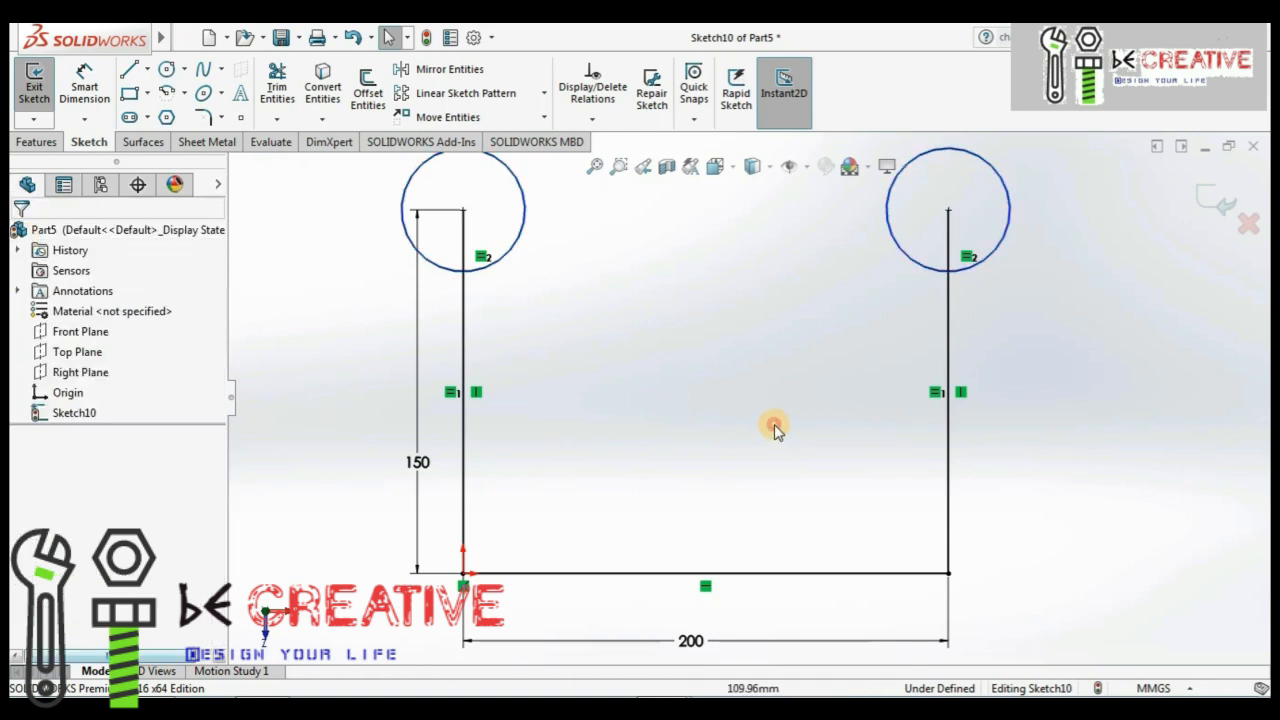
- Dimension the circle at the upper end of the left vertical line with a 50 mm diameter
{"action": "left_click", "coordinate": [595, 167]}
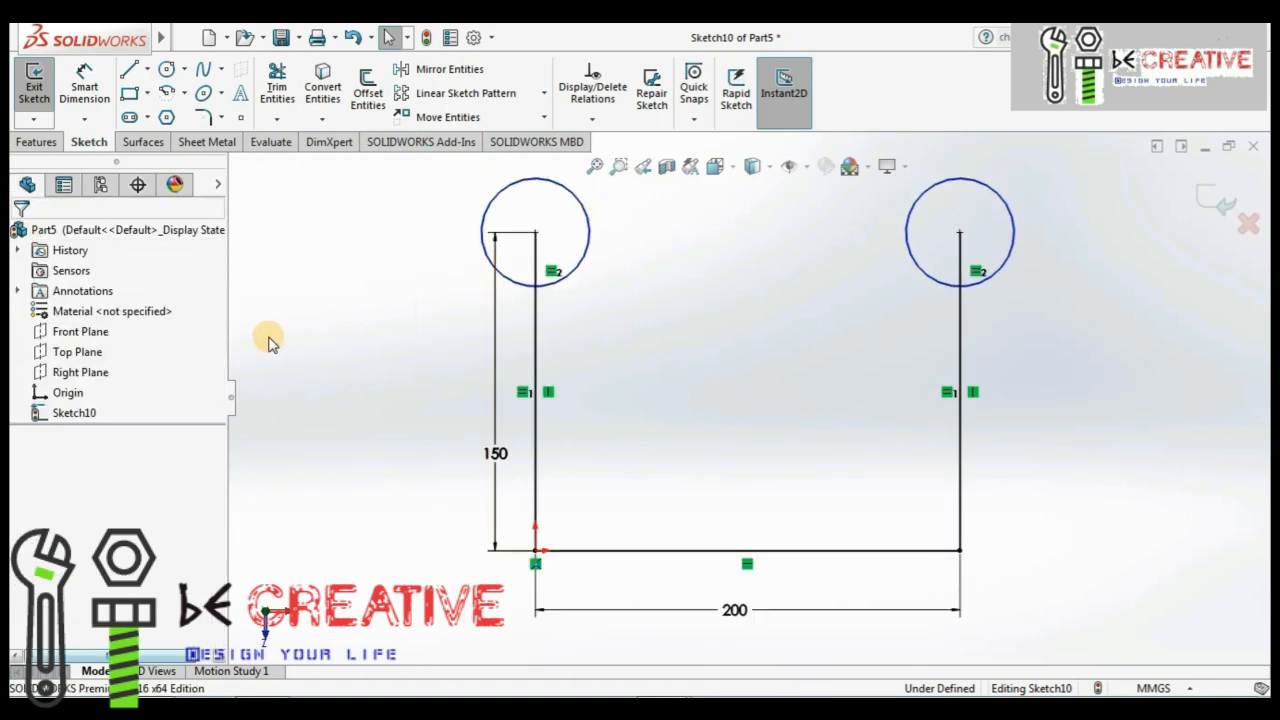
{"action": "left_click", "coordinate": [108, 95]}
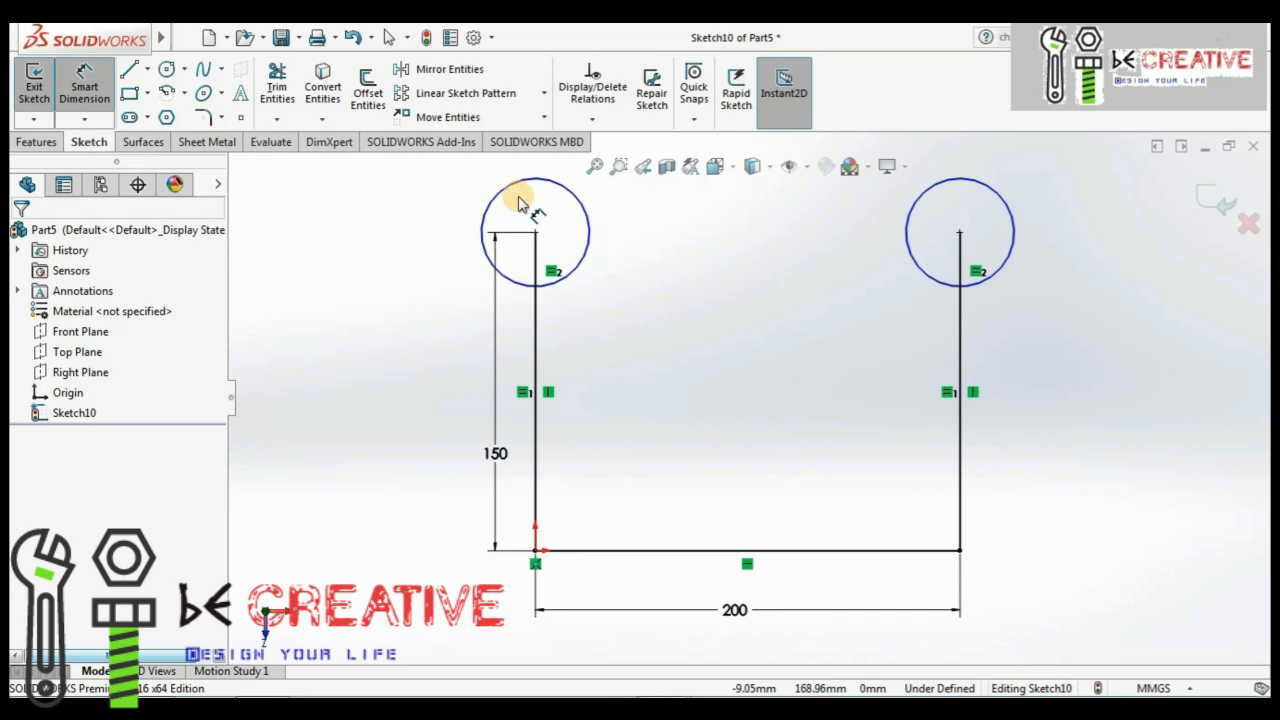
{"action": "left_click", "coordinate": [509, 190]}
{"action": "left_click", "coordinate": [400, 236]}
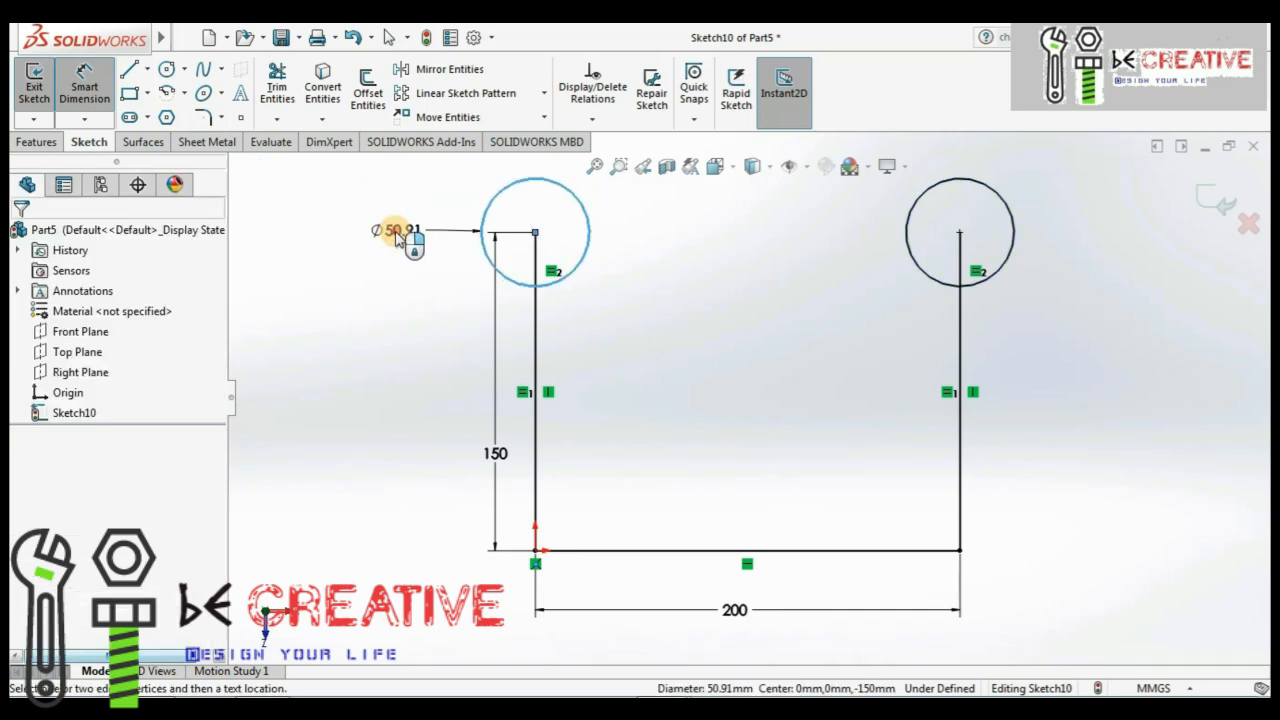
{"action": "type", "text": "50"}
{"action": "key", "text": "Return"}
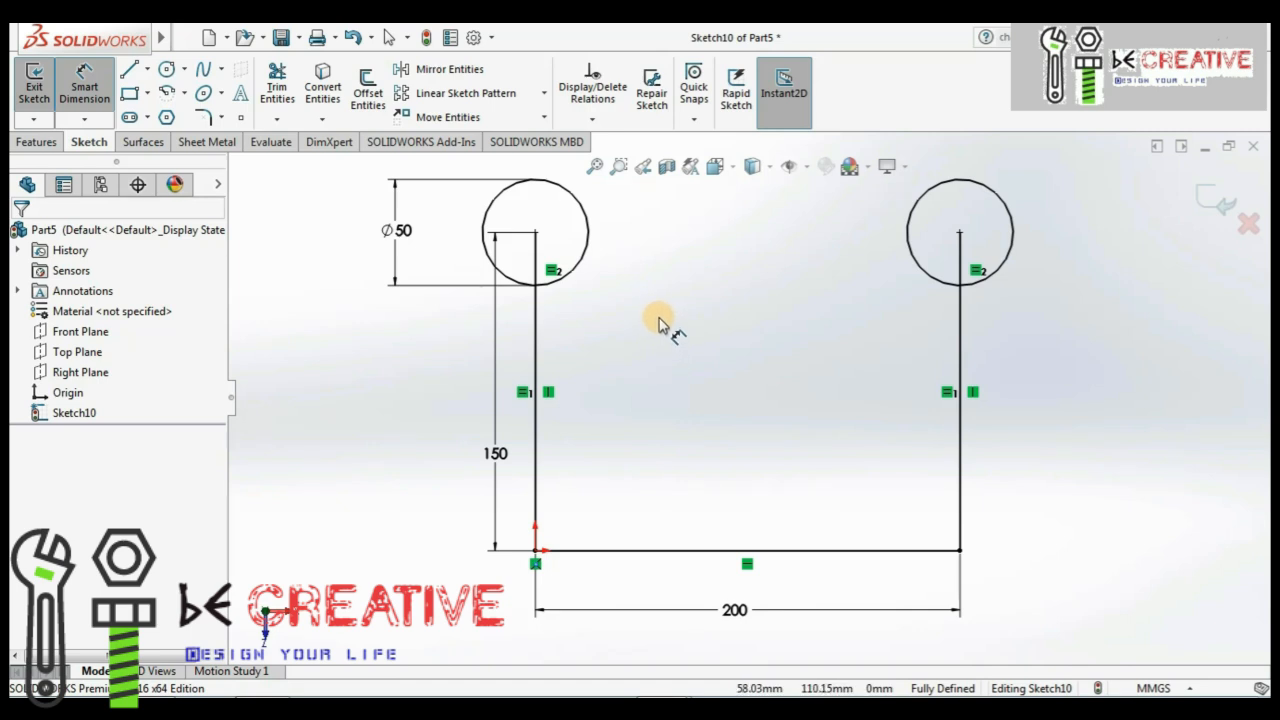
- Draw two free circles outside the frame, about 84 mm in diameter on its left and about 94 mm on its right
{"action": "left_click", "coordinate": [187, 70]}
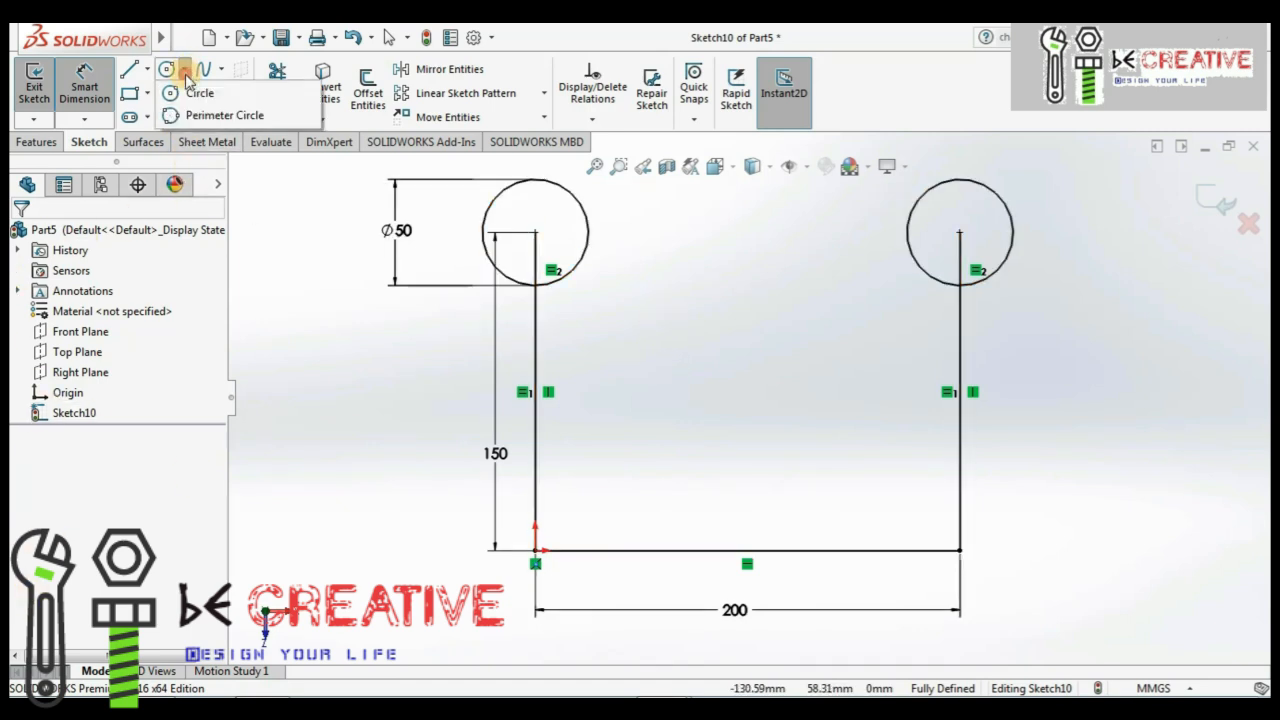
{"action": "left_click", "coordinate": [168, 91]}
{"action": "left_click", "coordinate": [323, 284]}
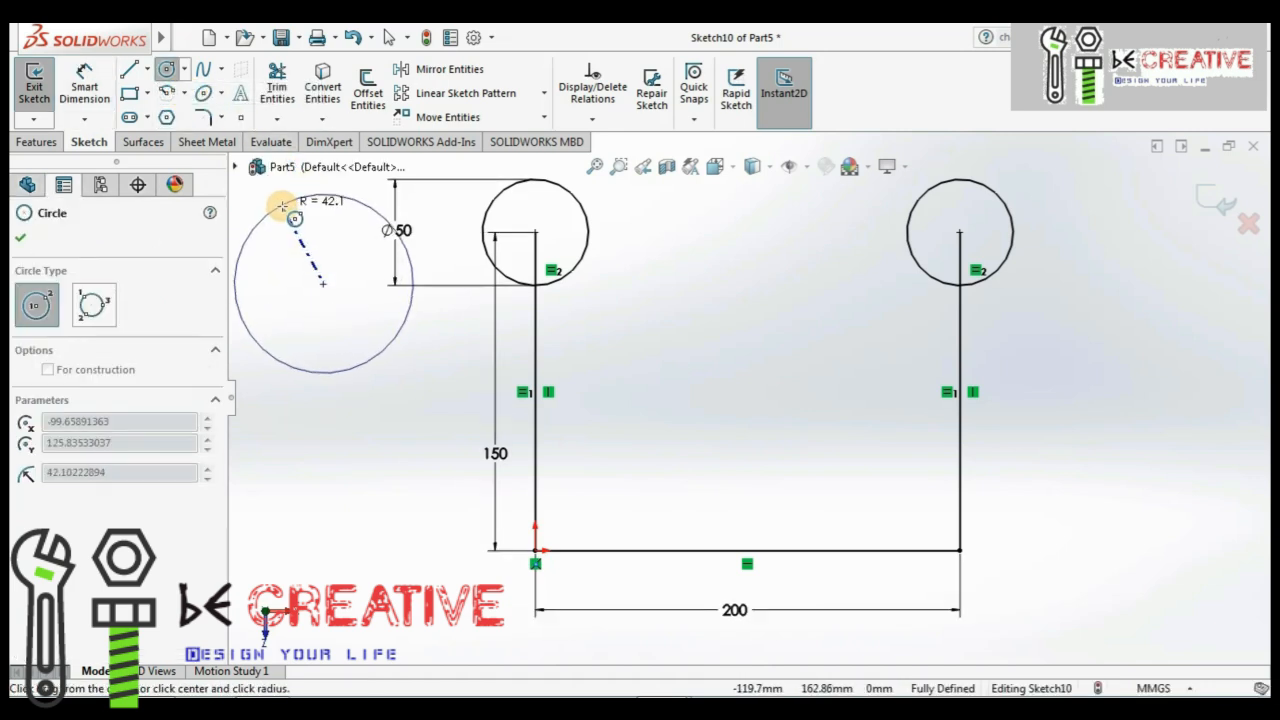
{"action": "left_click", "coordinate": [283, 205]}
{"action": "left_click", "coordinate": [1120, 305]}
{"action": "left_click", "coordinate": [1092, 210]}
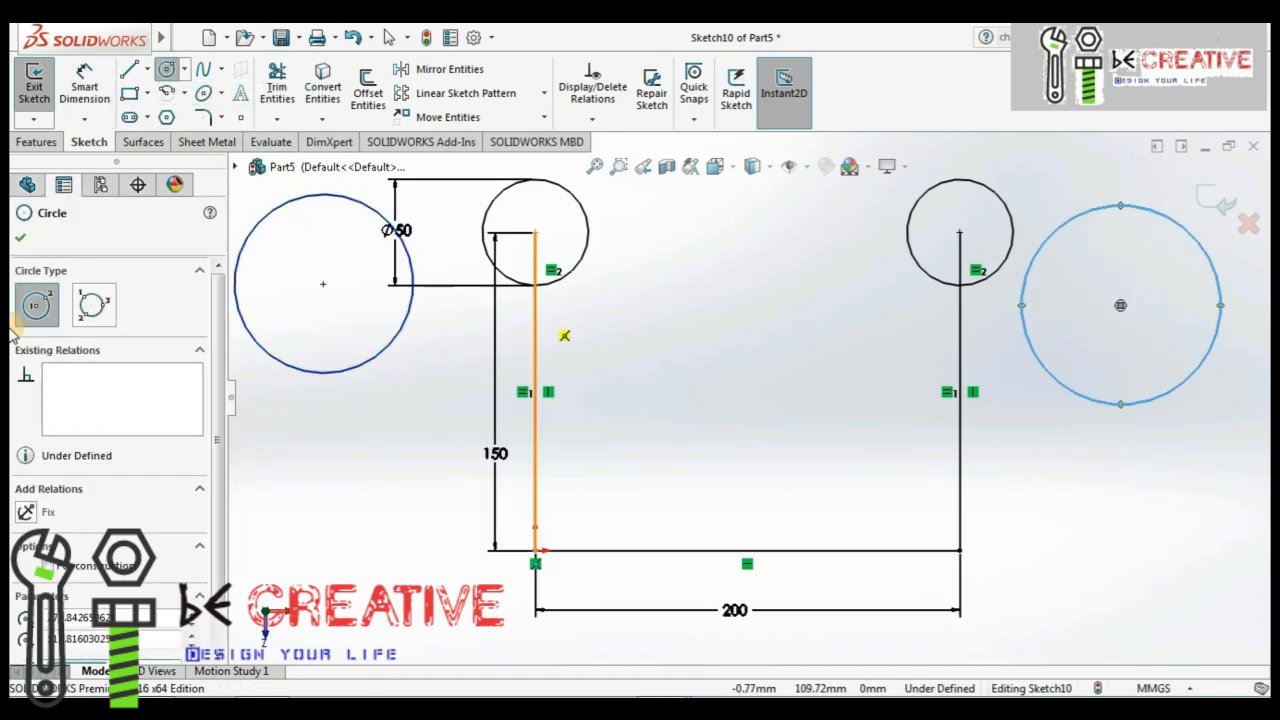
{"action": "left_click", "coordinate": [20, 237]}
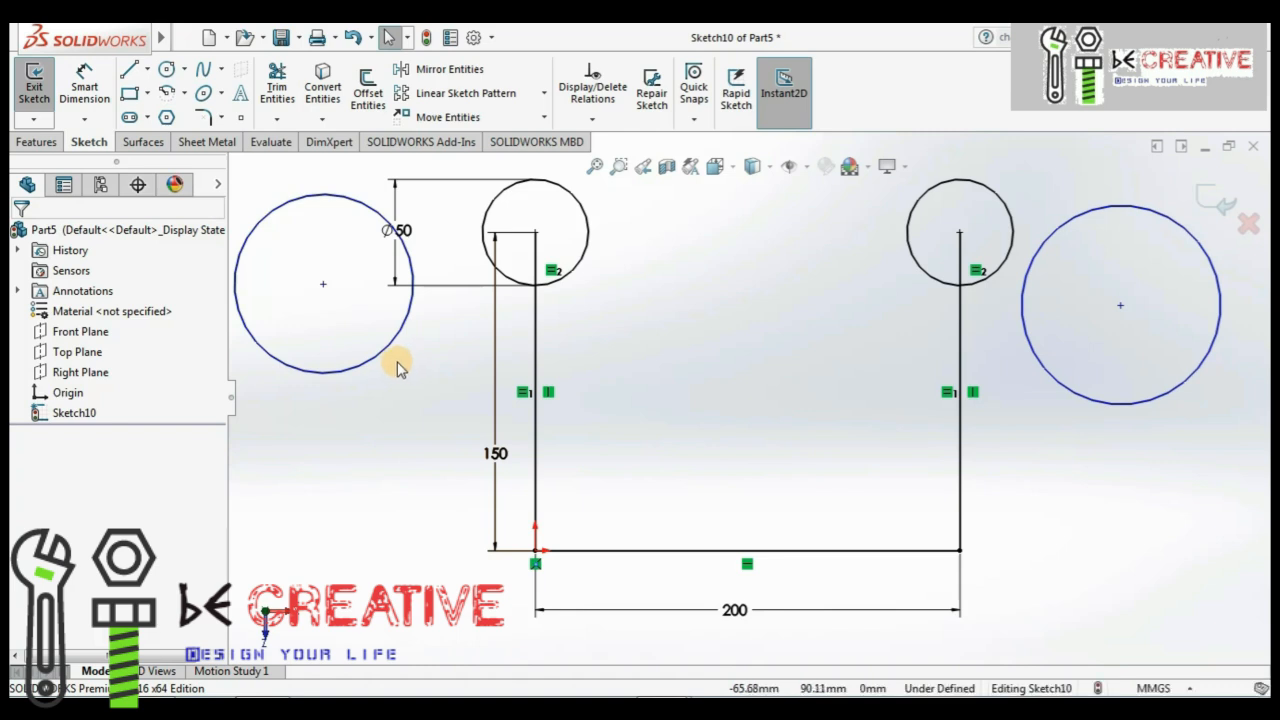
- Add a Concentric relation between the large left circle and the 50 mm circle on the left vertical line
{"action": "left_click", "coordinate": [392, 351]}
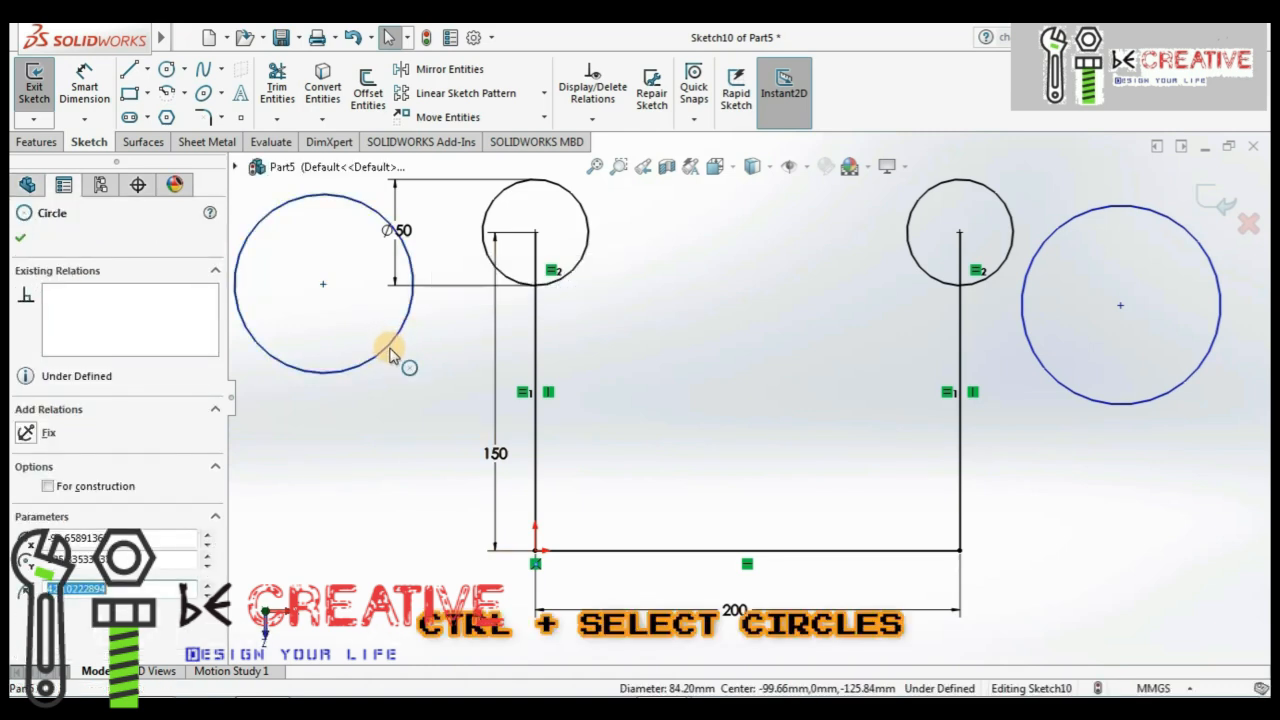
{"action": "left_click", "coordinate": [389, 352], "text": "ctrl"}
{"action": "left_click", "coordinate": [563, 280], "text": "ctrl"}
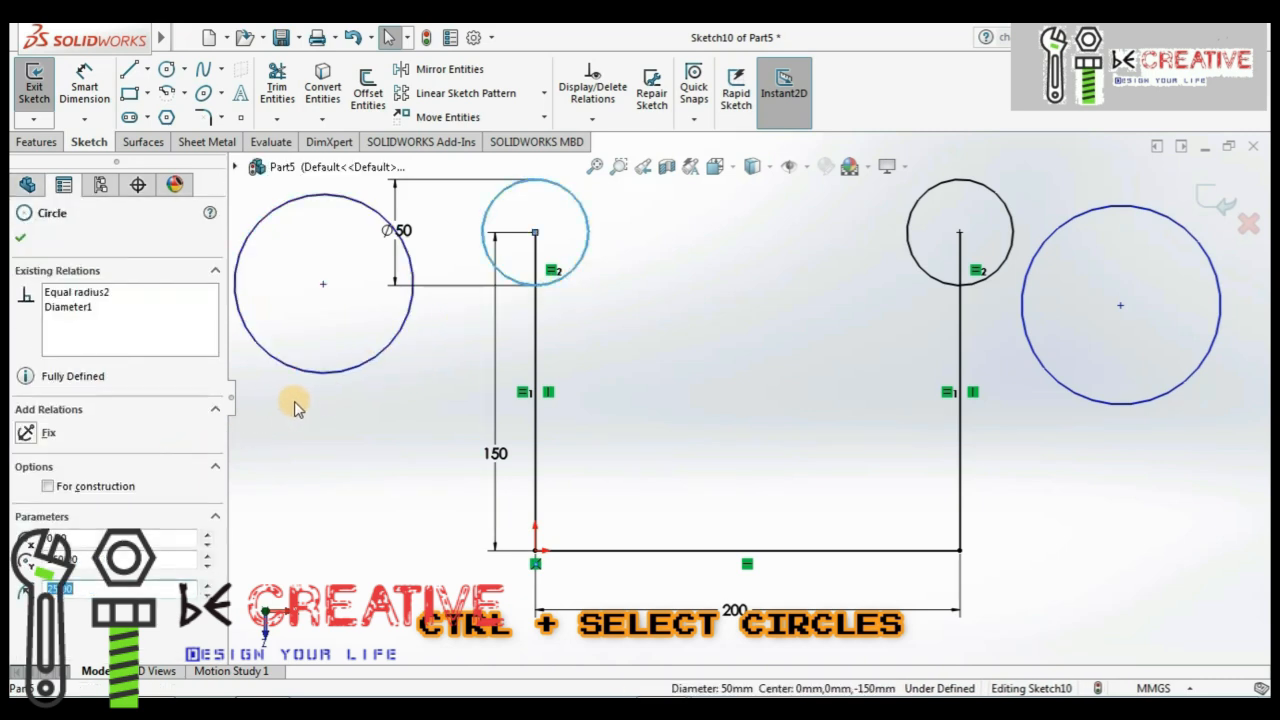
{"action": "left_click", "coordinate": [333, 377], "text": "ctrl"}
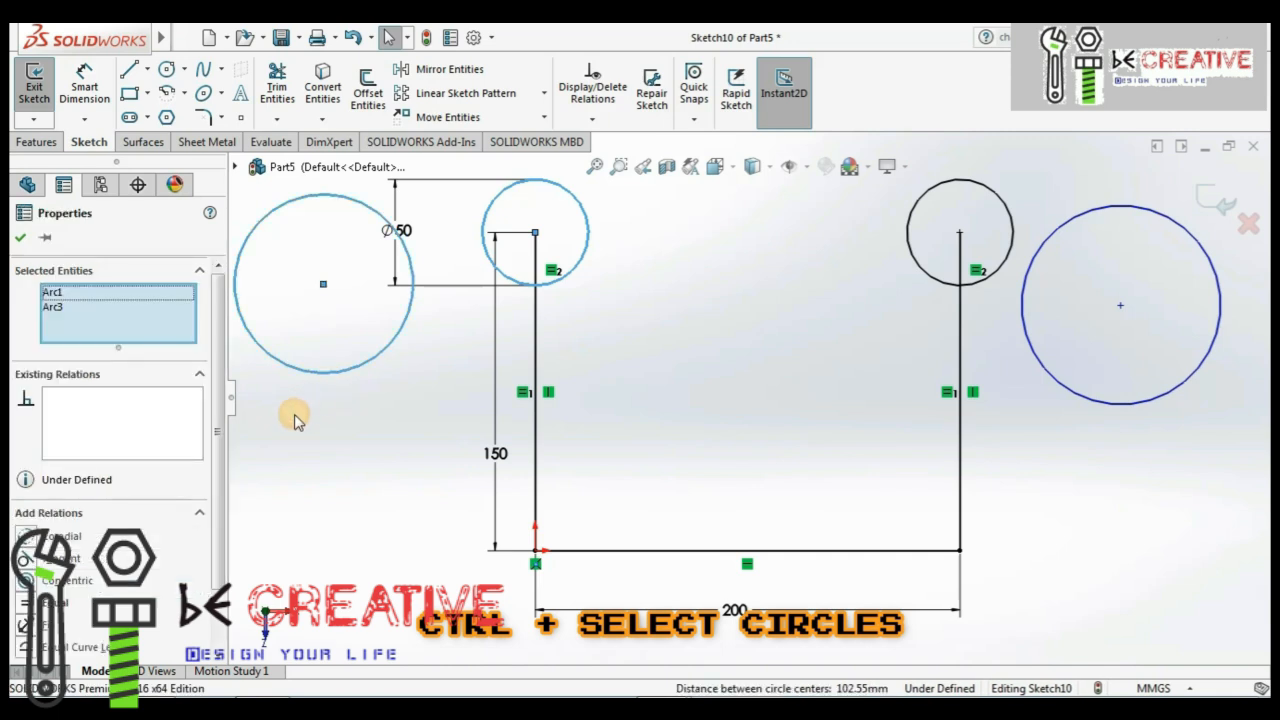
{"action": "scroll", "coordinate": [214, 443], "scroll_direction": "down", "scroll_amount": 2}
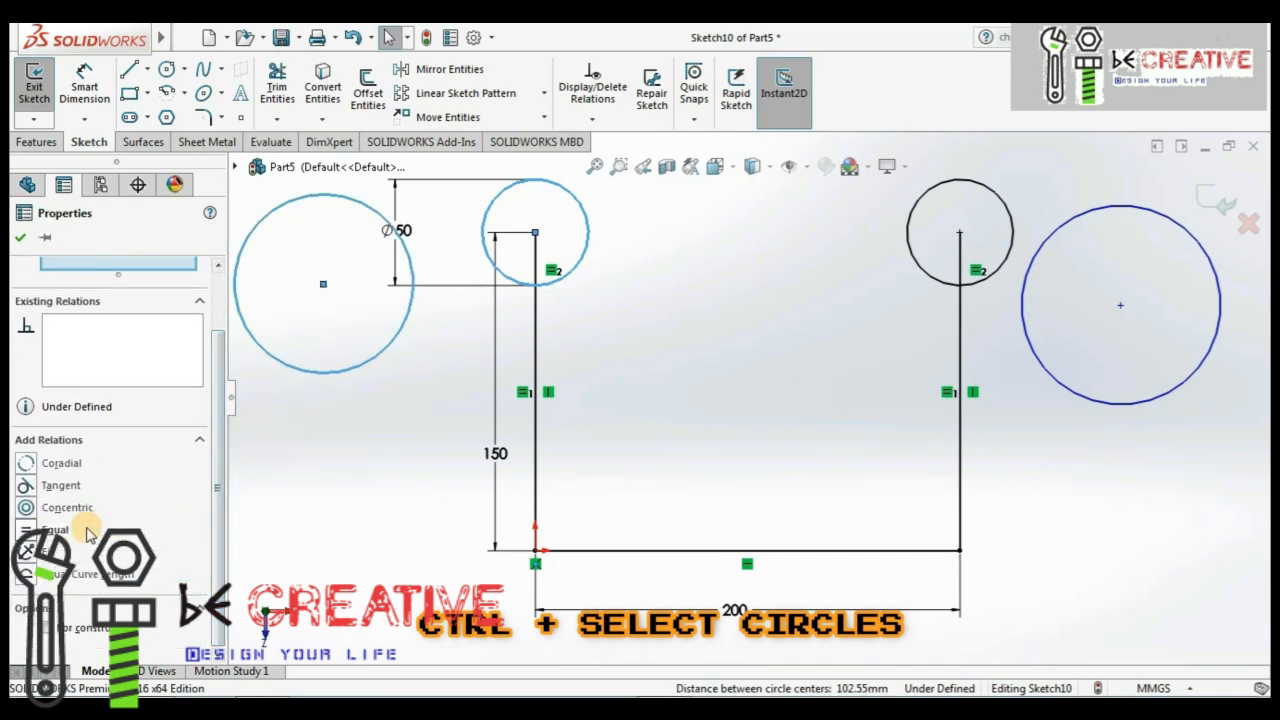
{"action": "left_click", "coordinate": [26, 508]}
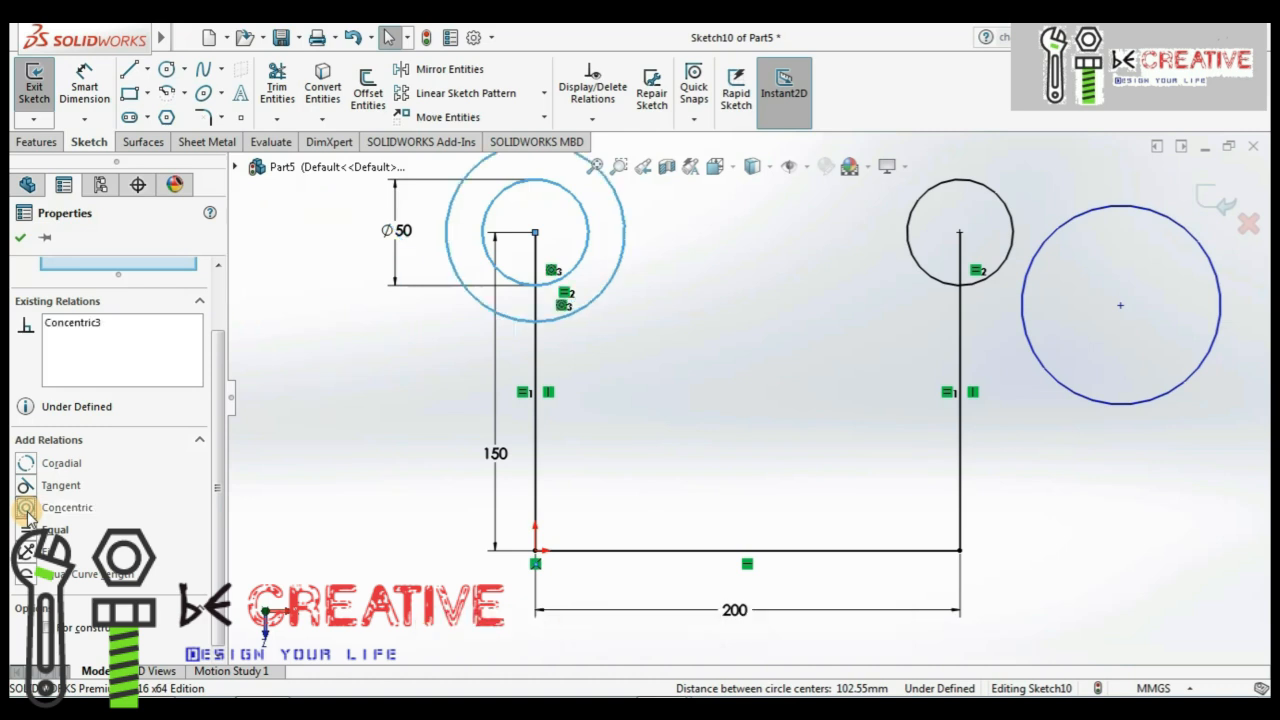
{"action": "left_click", "coordinate": [594, 166]}
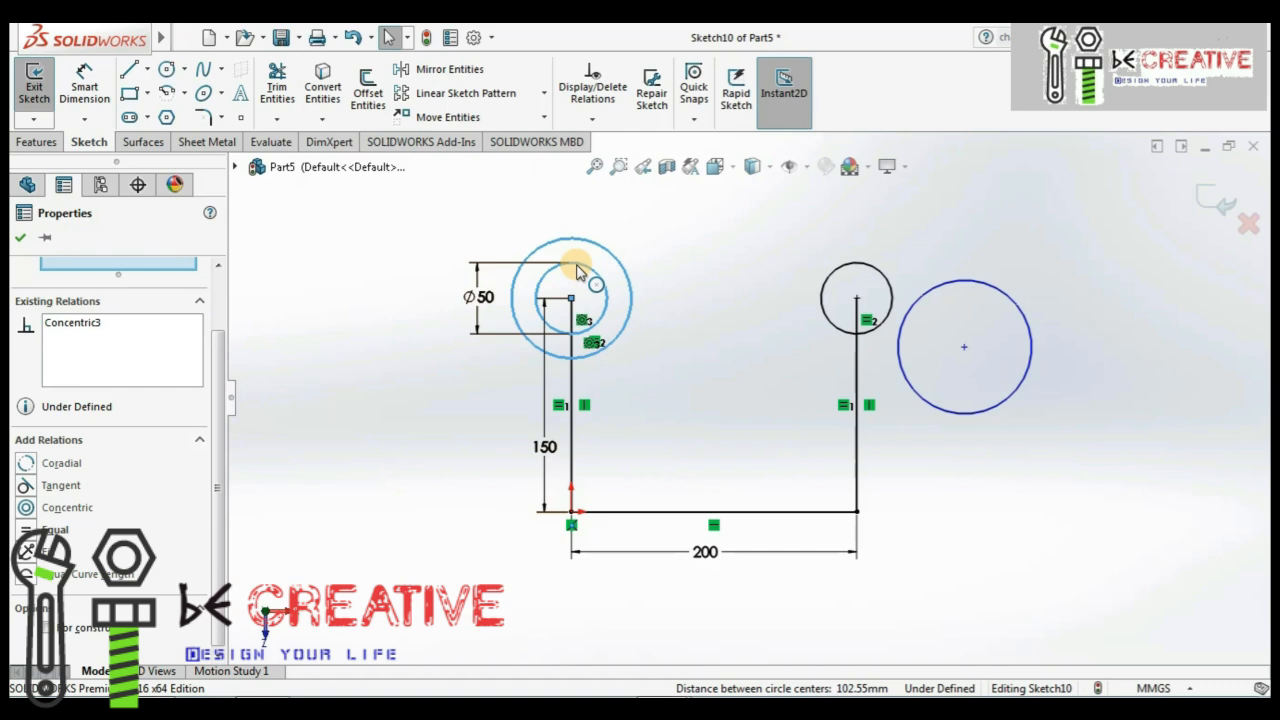
{"action": "left_click", "coordinate": [20, 237]}
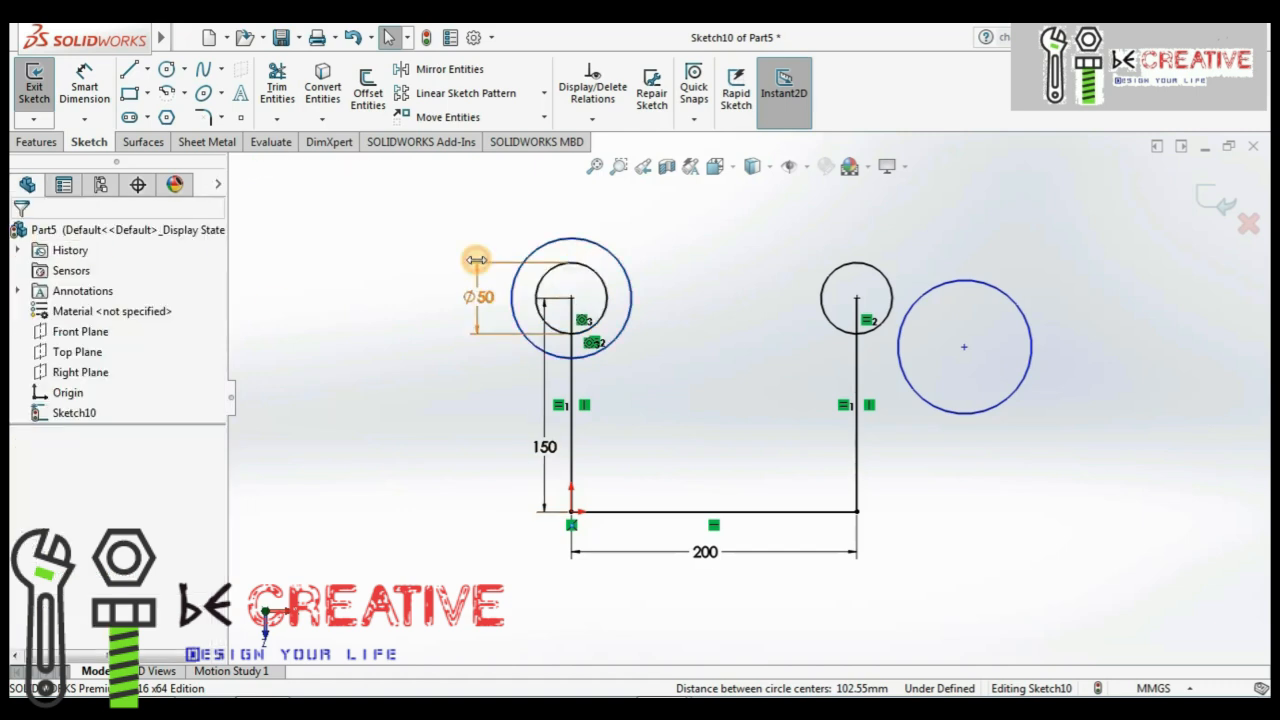
- Add a Concentric relation between the large right circle and the small circle on the right vertical line
{"action": "left_click", "coordinate": [920, 402], "text": "ctrl"}
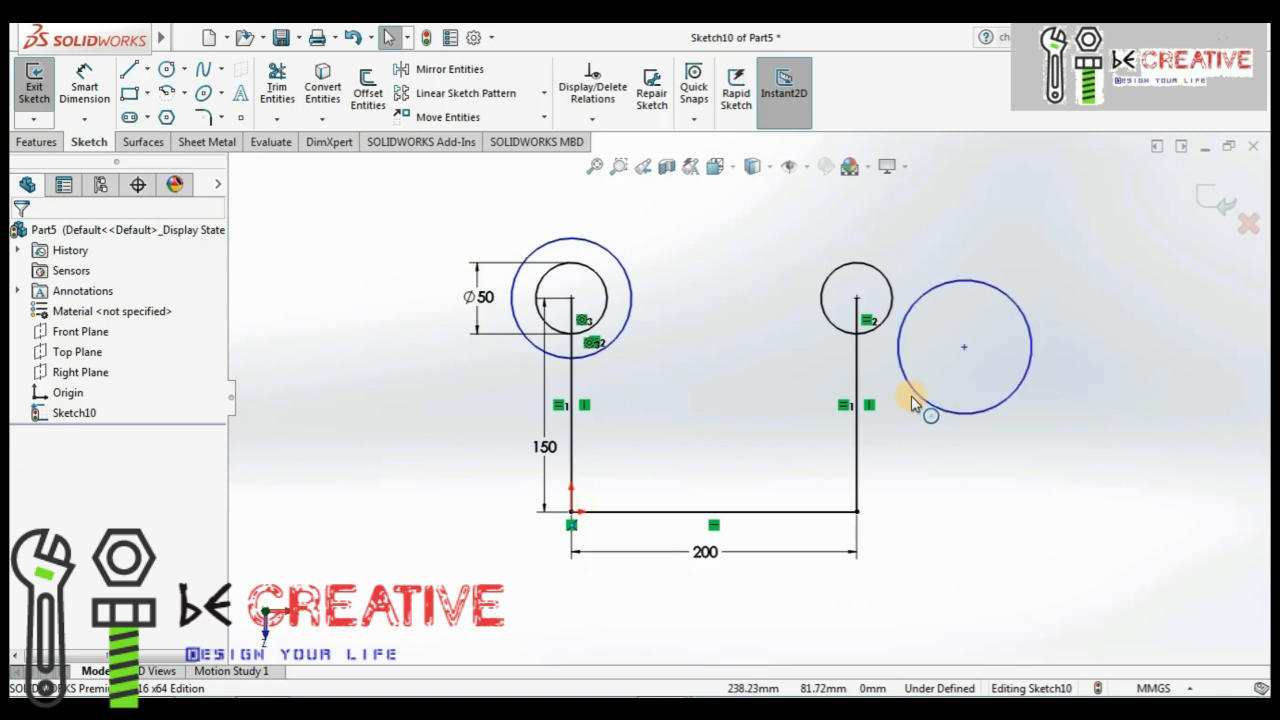
{"action": "left_click", "coordinate": [869, 345]}
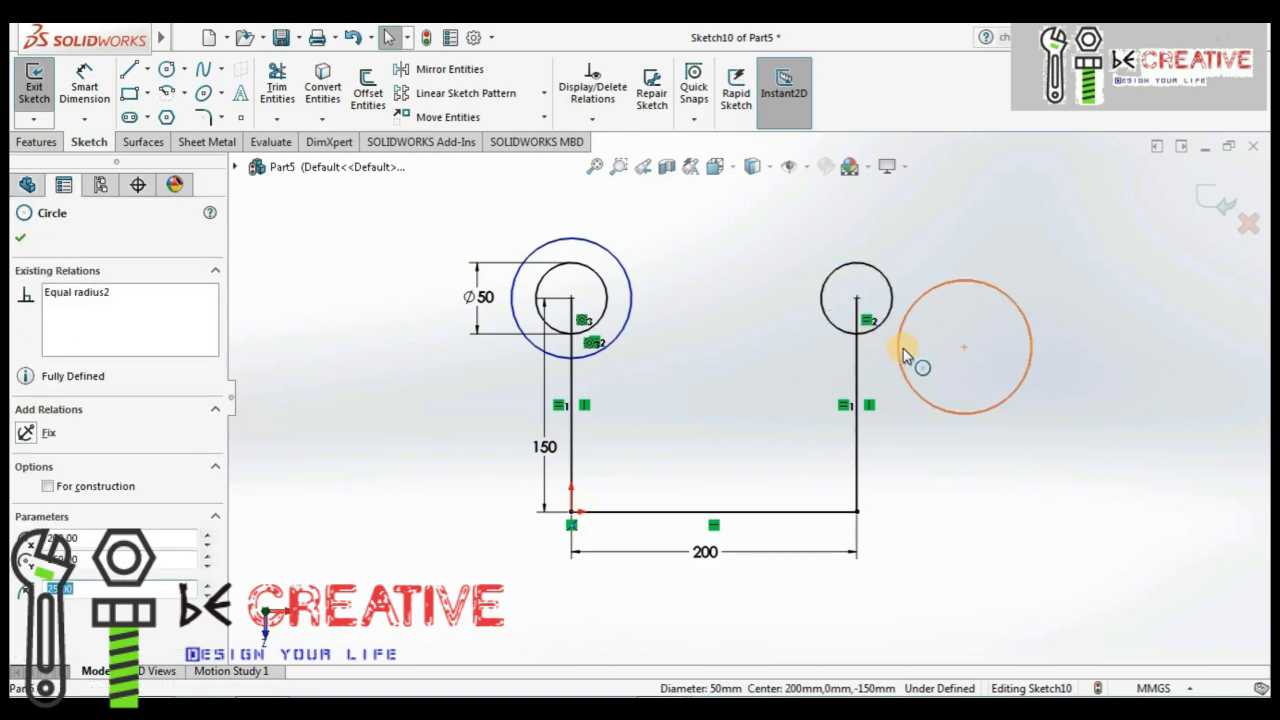
{"action": "left_click", "coordinate": [897, 343], "text": "ctrl"}
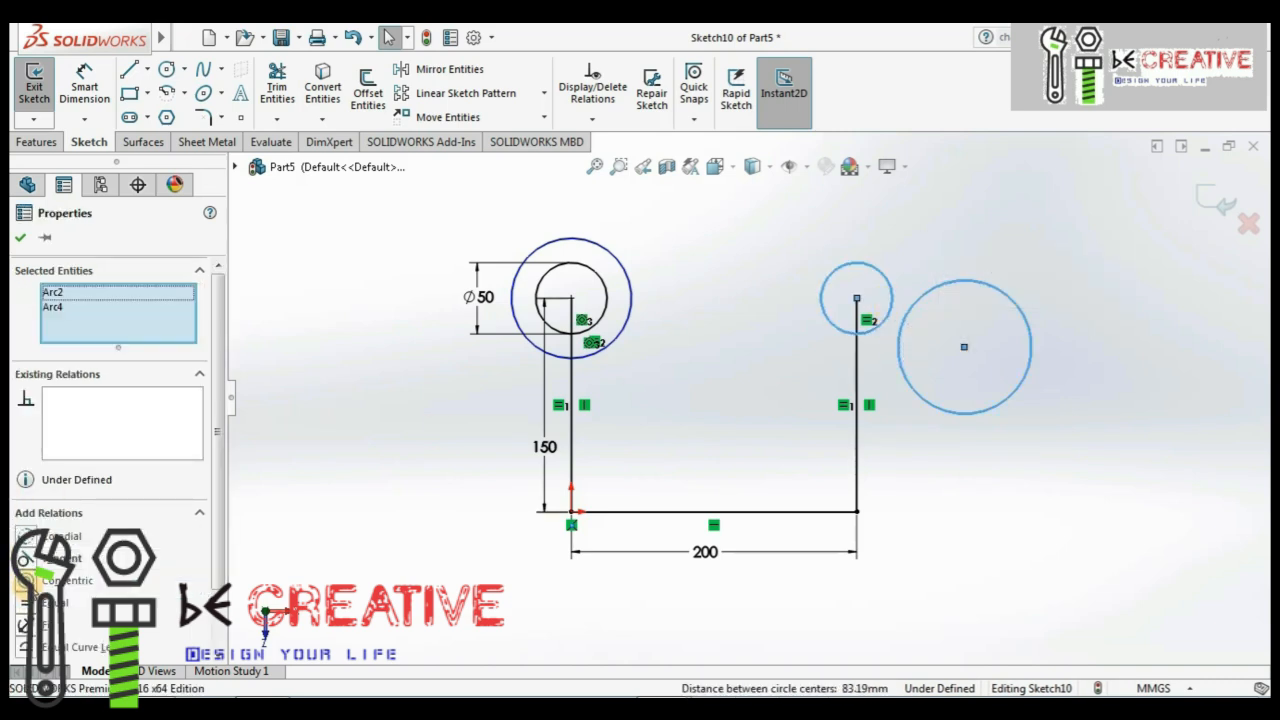
{"action": "left_click", "coordinate": [66, 580]}
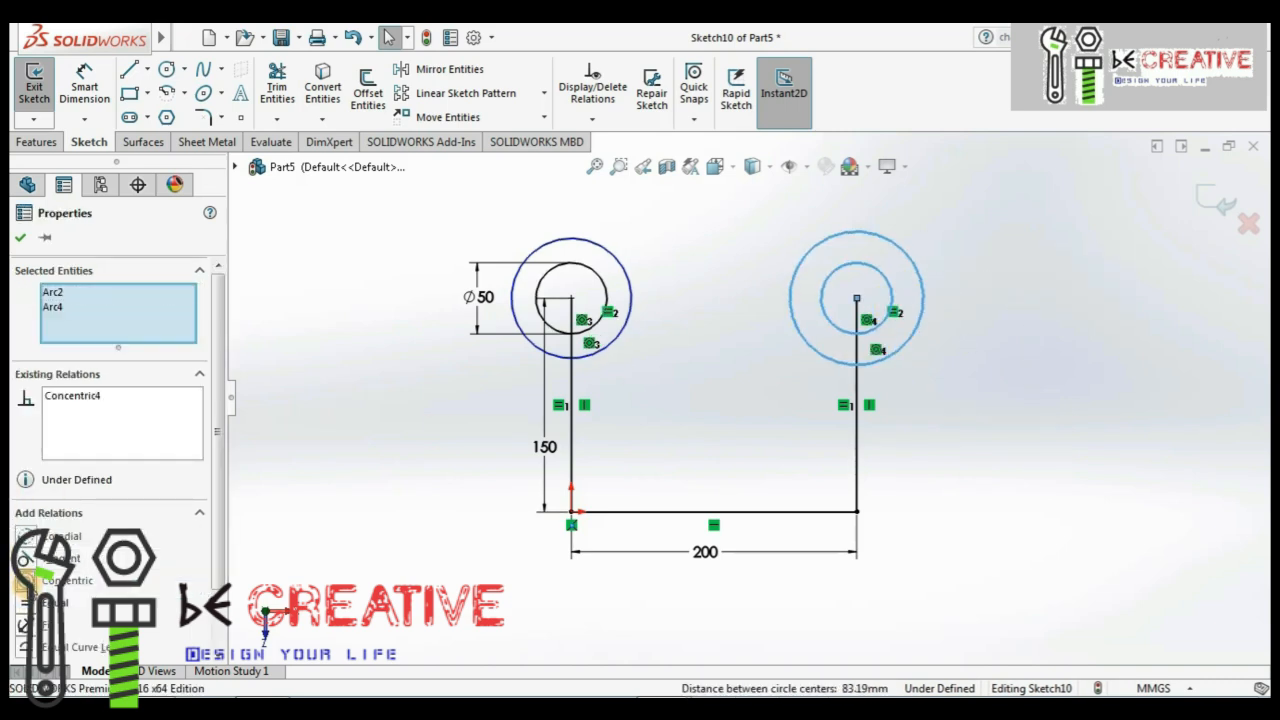
{"action": "left_click", "coordinate": [22, 240]}
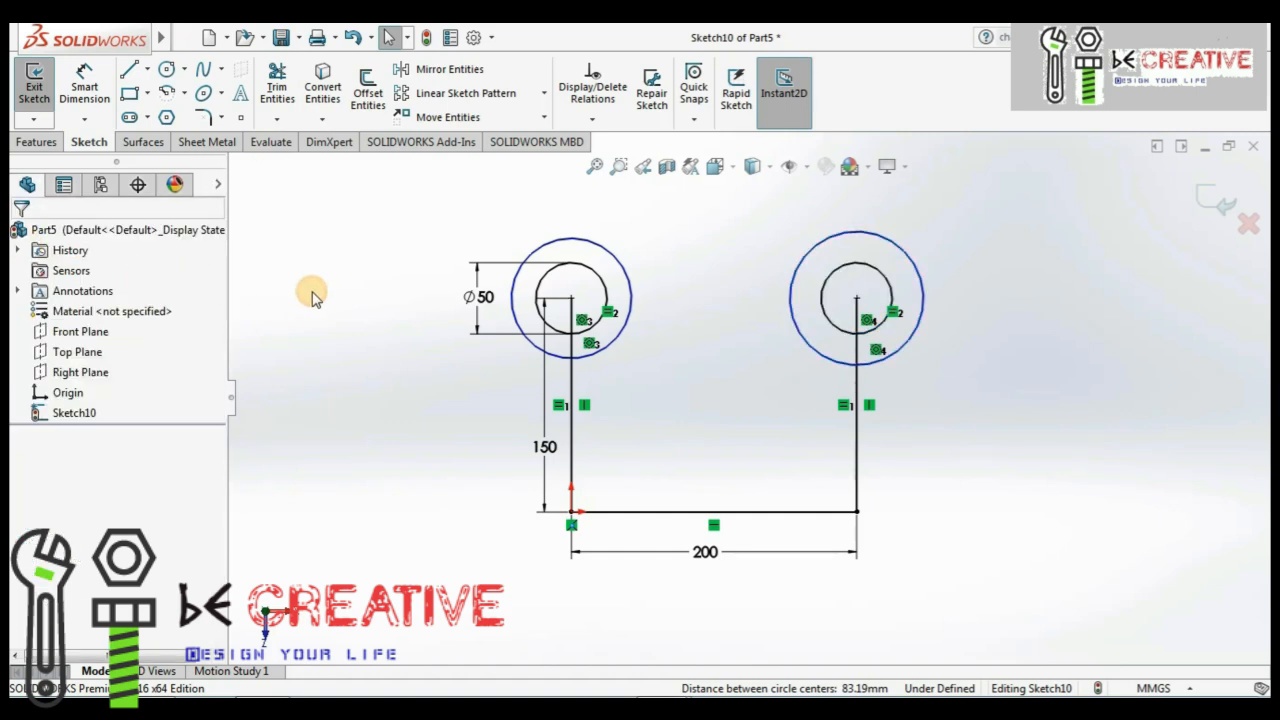
- Add an Equal relation between the two large outer circles
{"action": "left_click", "coordinate": [624, 343]}
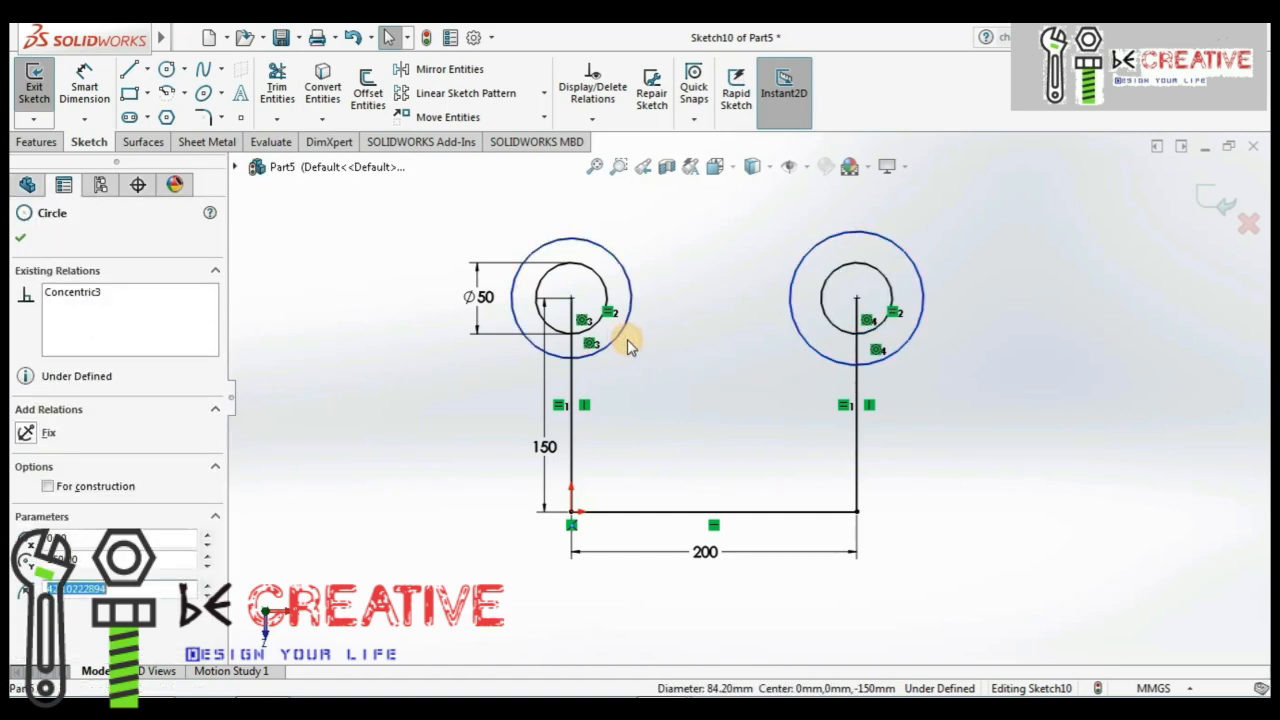
{"action": "left_click", "coordinate": [795, 337], "text": "ctrl"}
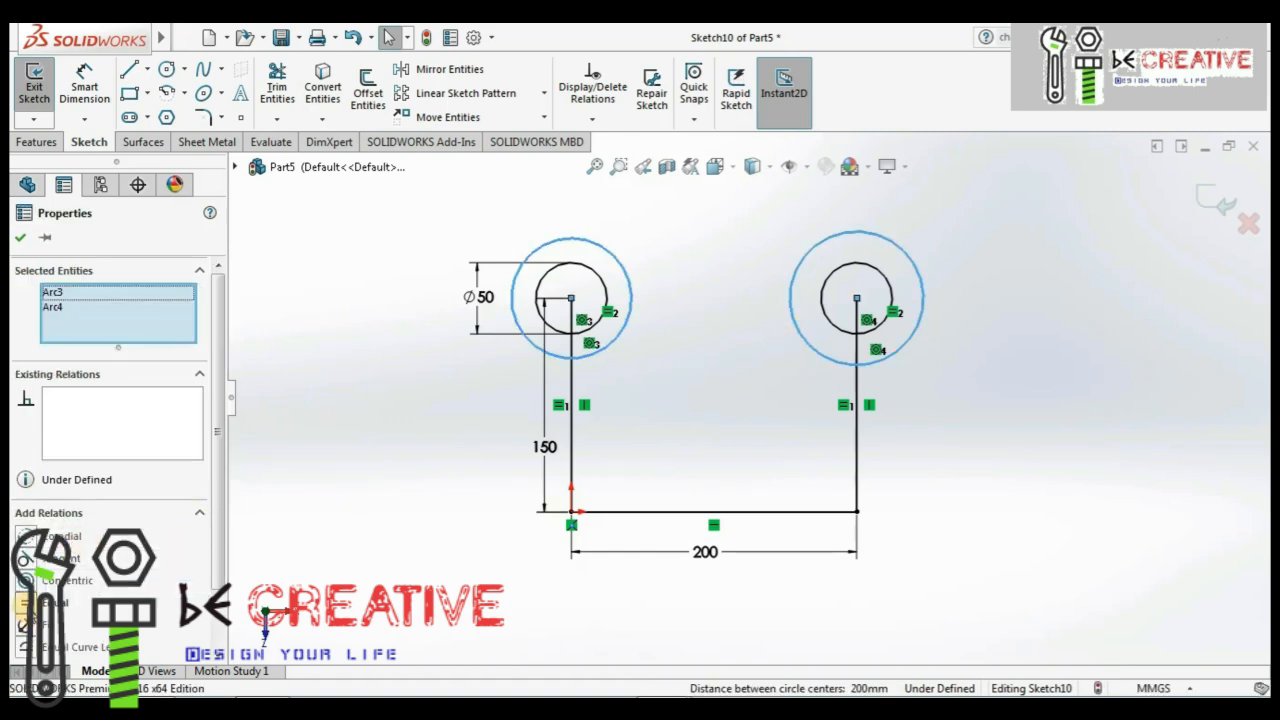
{"action": "left_click", "coordinate": [30, 606]}
{"action": "left_click", "coordinate": [433, 515]}
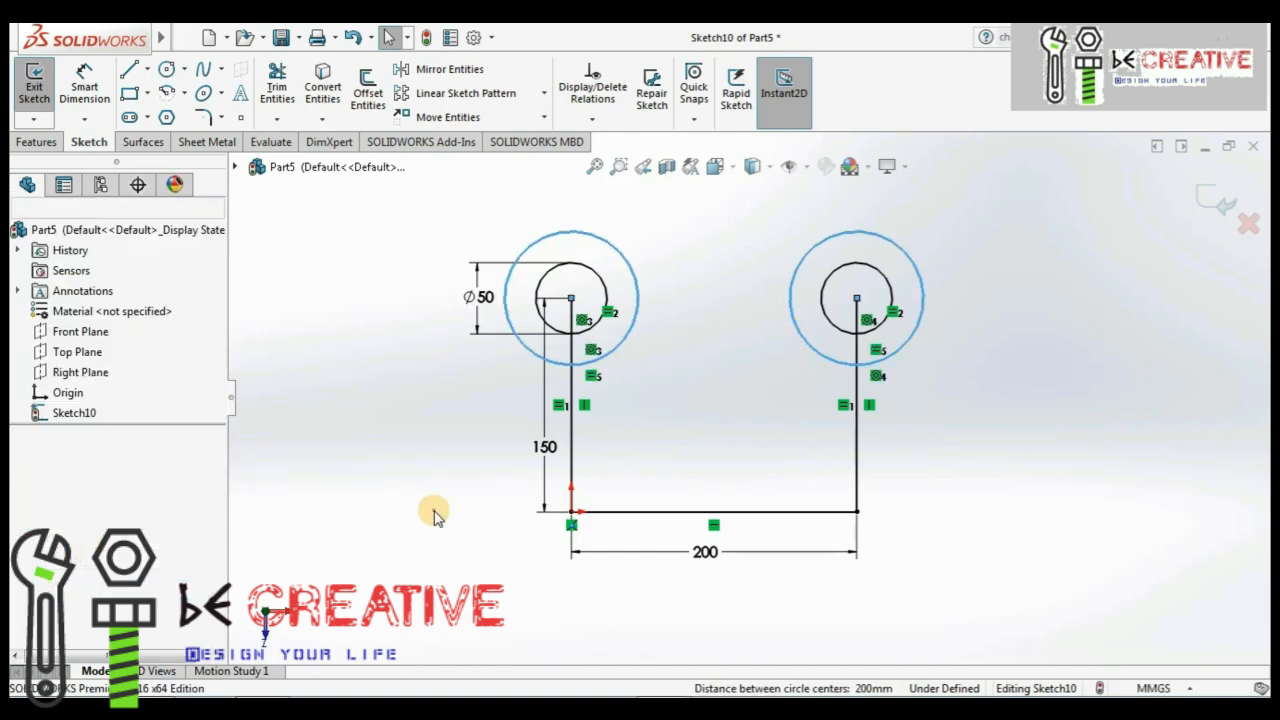
- Dimension the left outer circle with a 75 mm diameter
{"action": "left_click", "coordinate": [86, 94]}
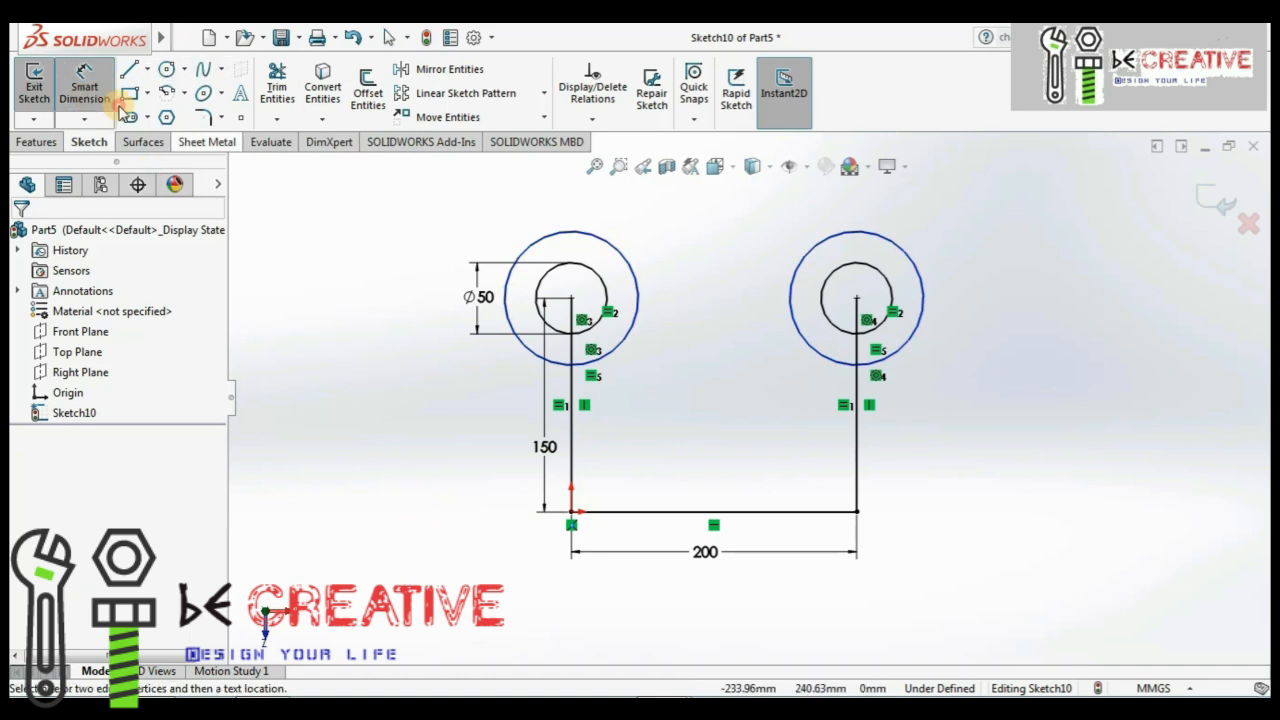
{"action": "left_click", "coordinate": [634, 262]}
{"action": "left_click", "coordinate": [690, 233]}
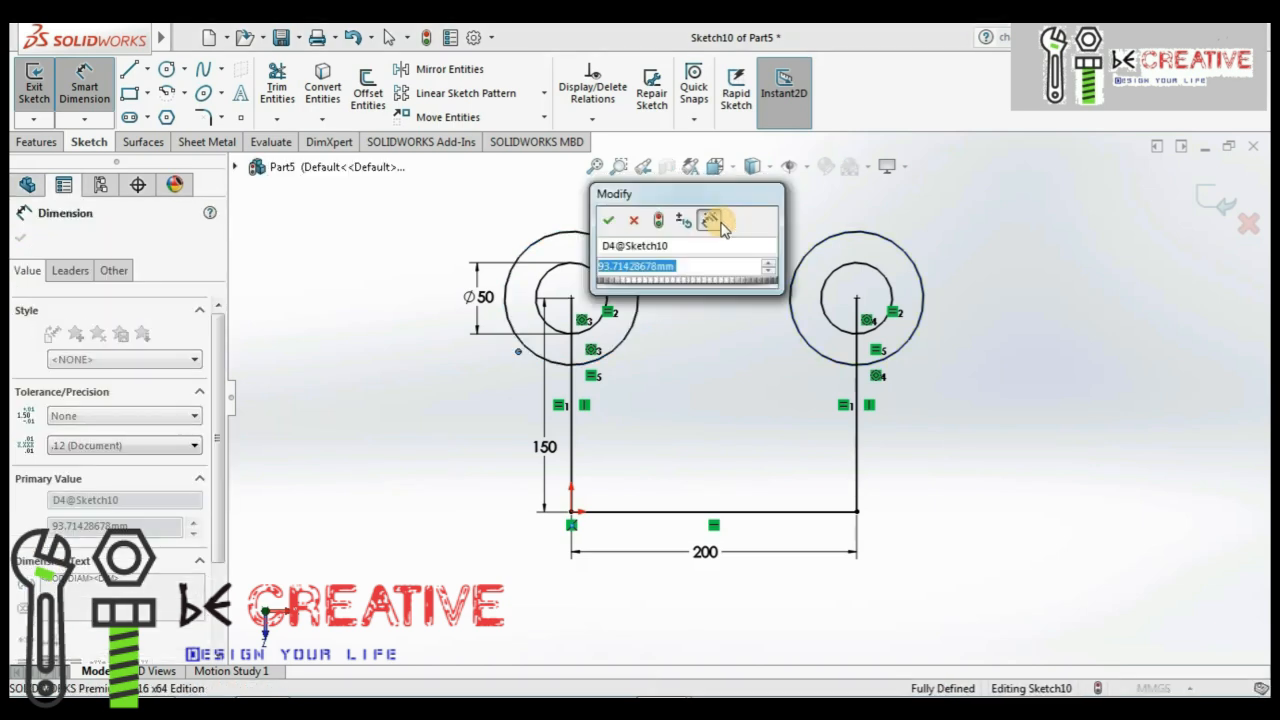
{"action": "type", "text": "75"}
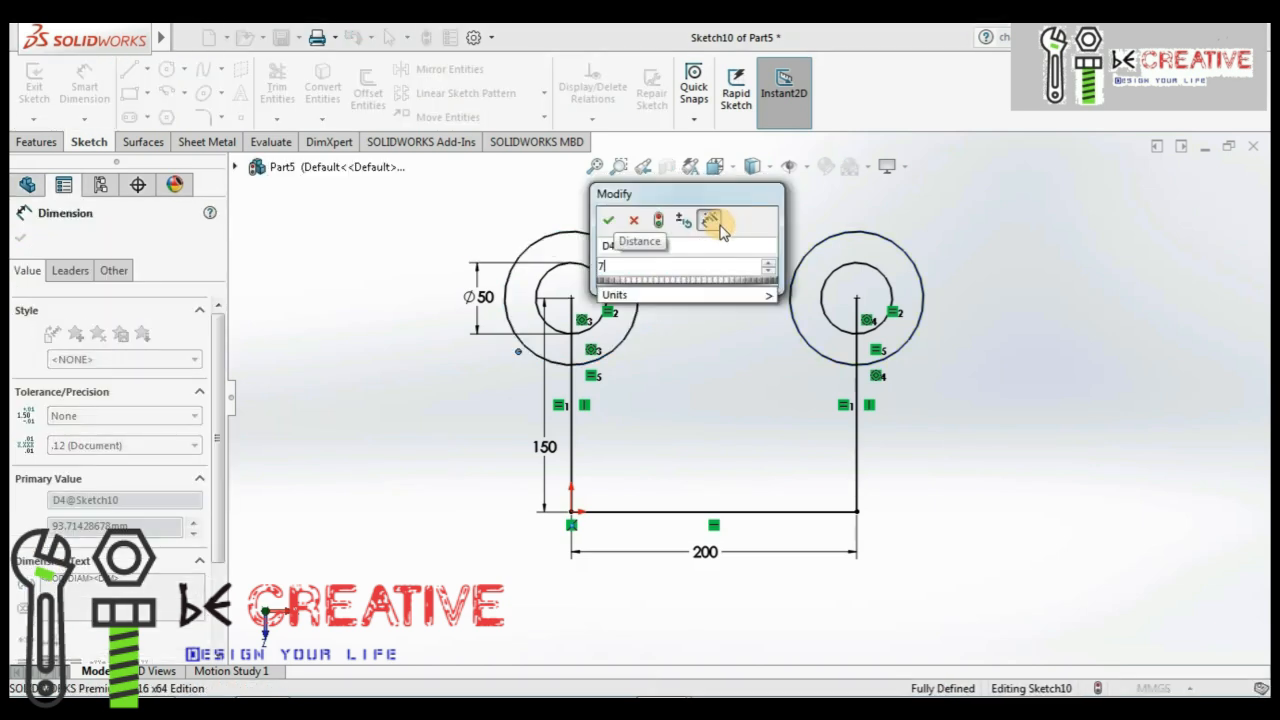
{"action": "key", "text": "Return"}
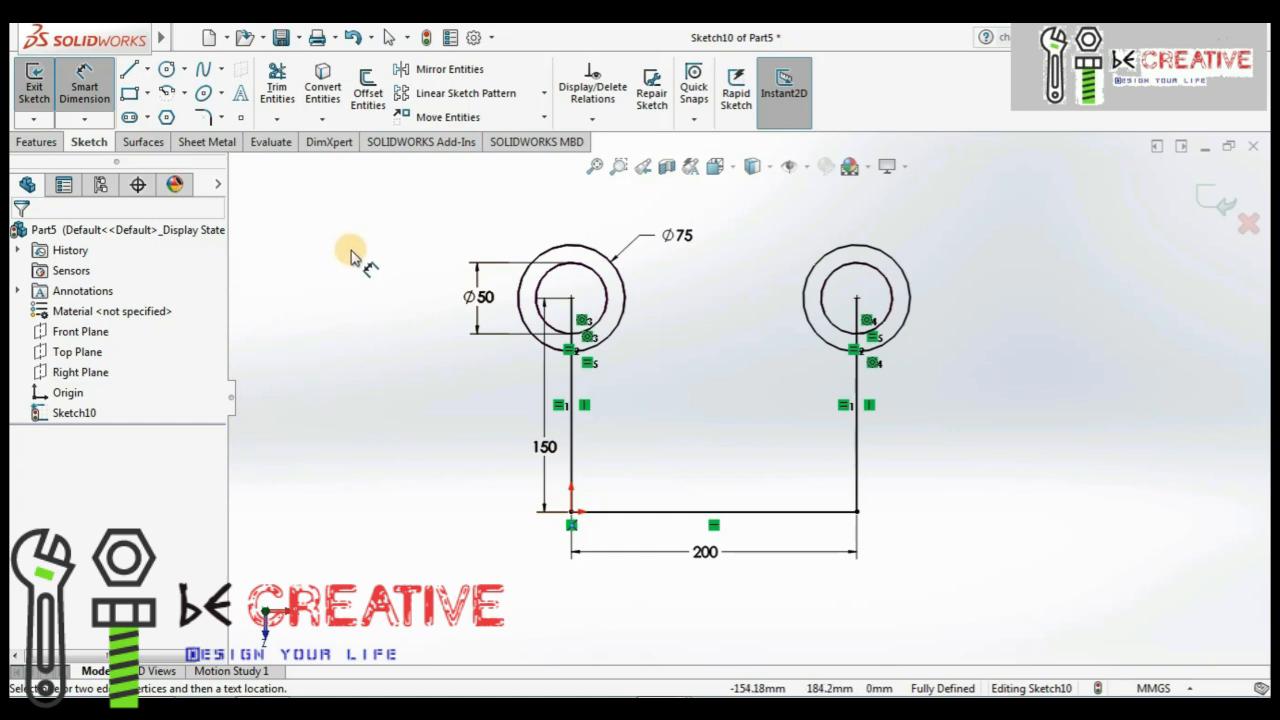
- Draw a tall, tilted ellipse between the circle pairs, its side point on the right outer circle and its minor radius about 60 mm
{"action": "left_click", "coordinate": [224, 93]}
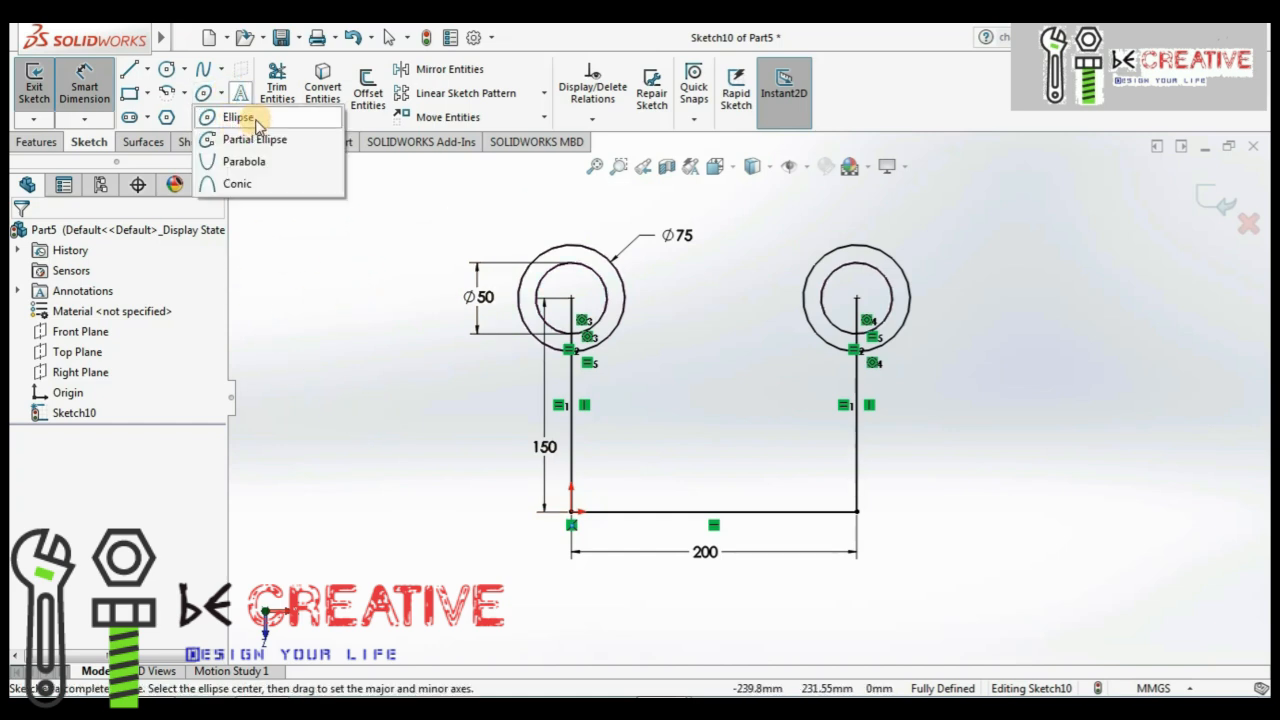
{"action": "left_click", "coordinate": [238, 117]}
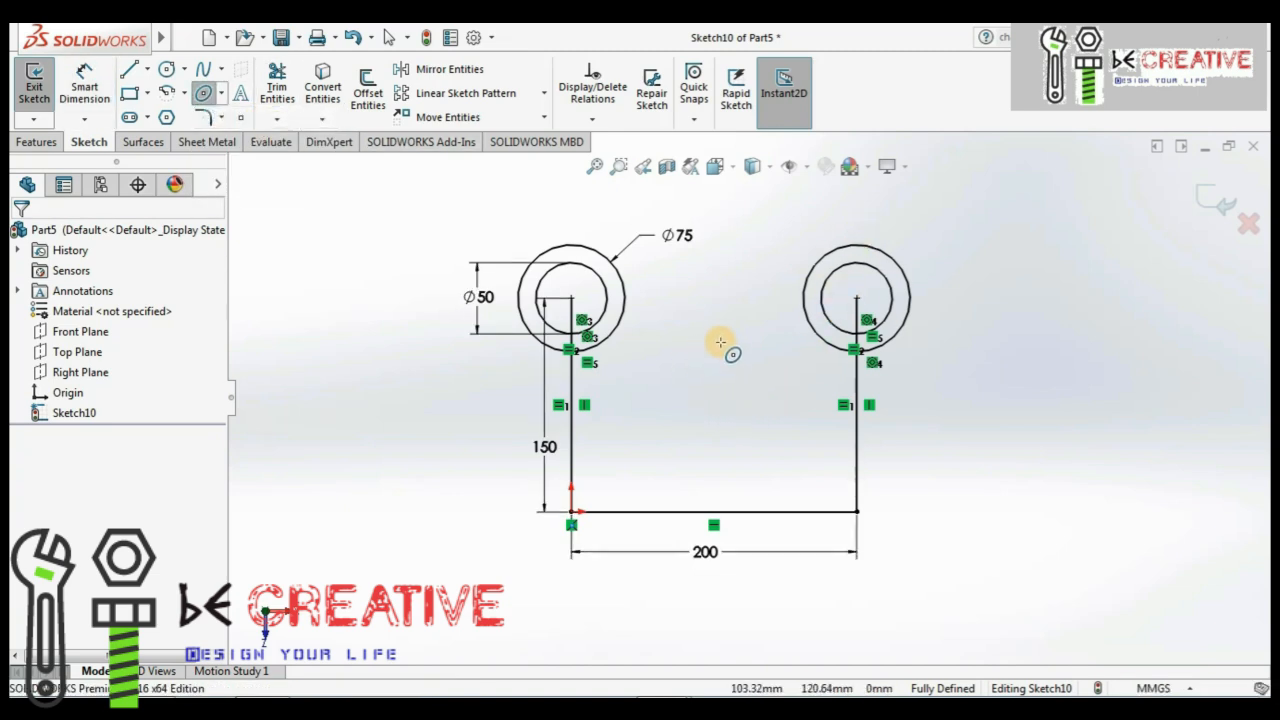
{"action": "left_click", "coordinate": [722, 264]}
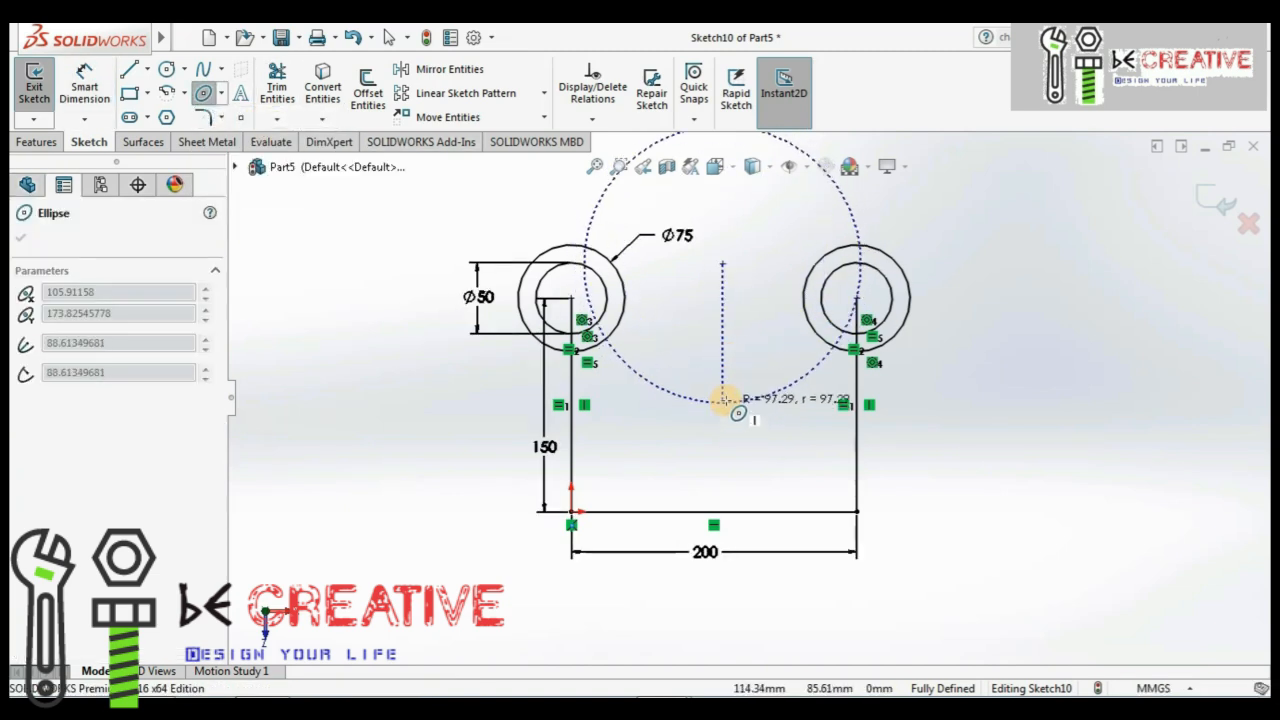
{"action": "left_click", "coordinate": [806, 286]}
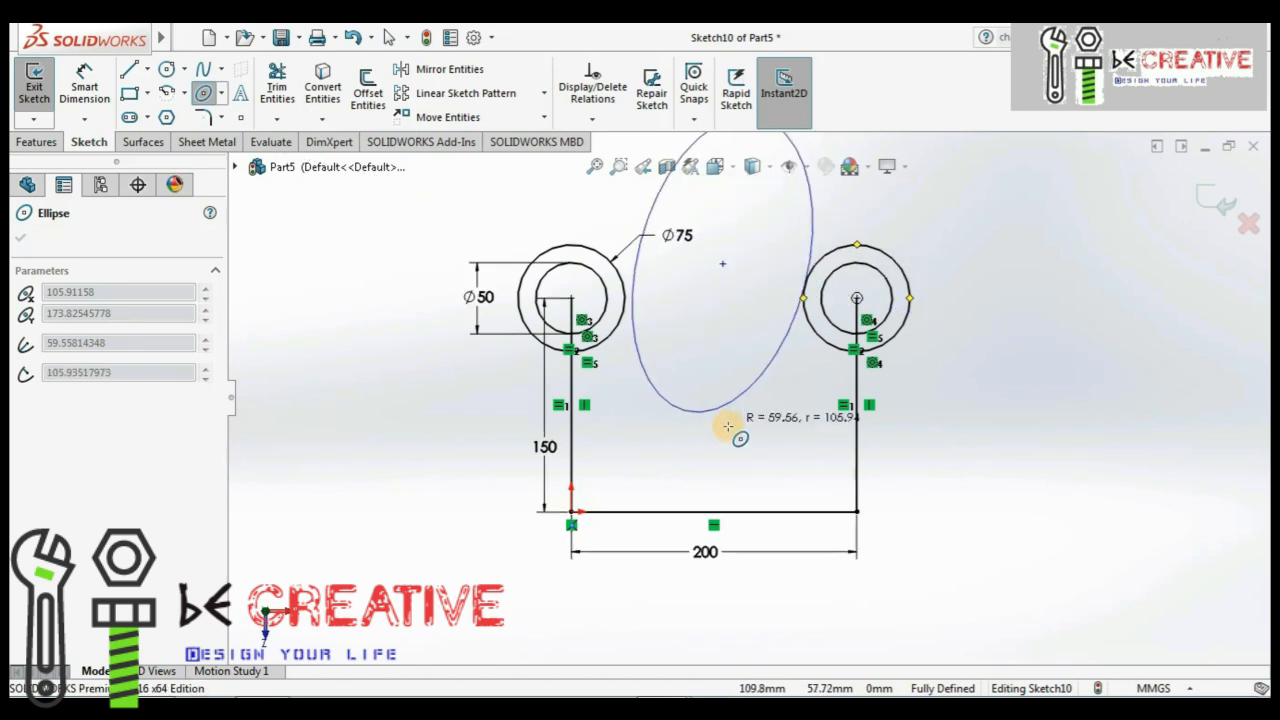
{"action": "left_click", "coordinate": [723, 472]}
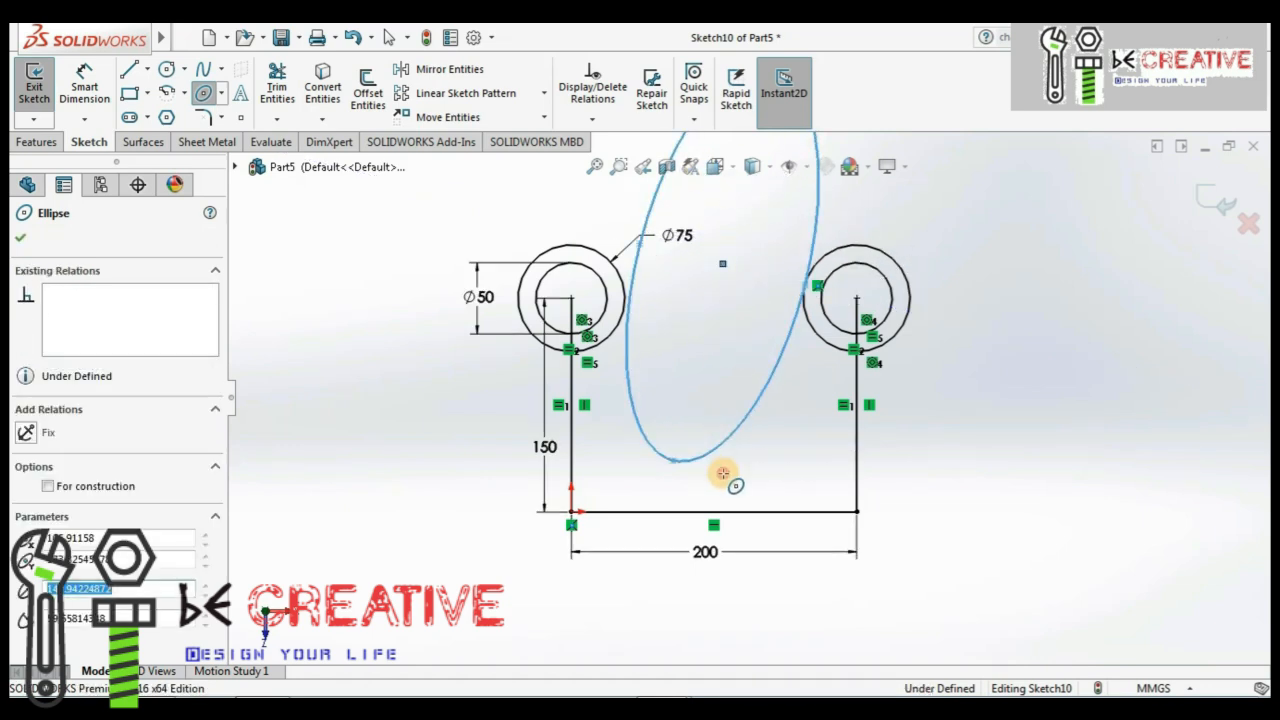
{"action": "left_click", "coordinate": [19, 237]}
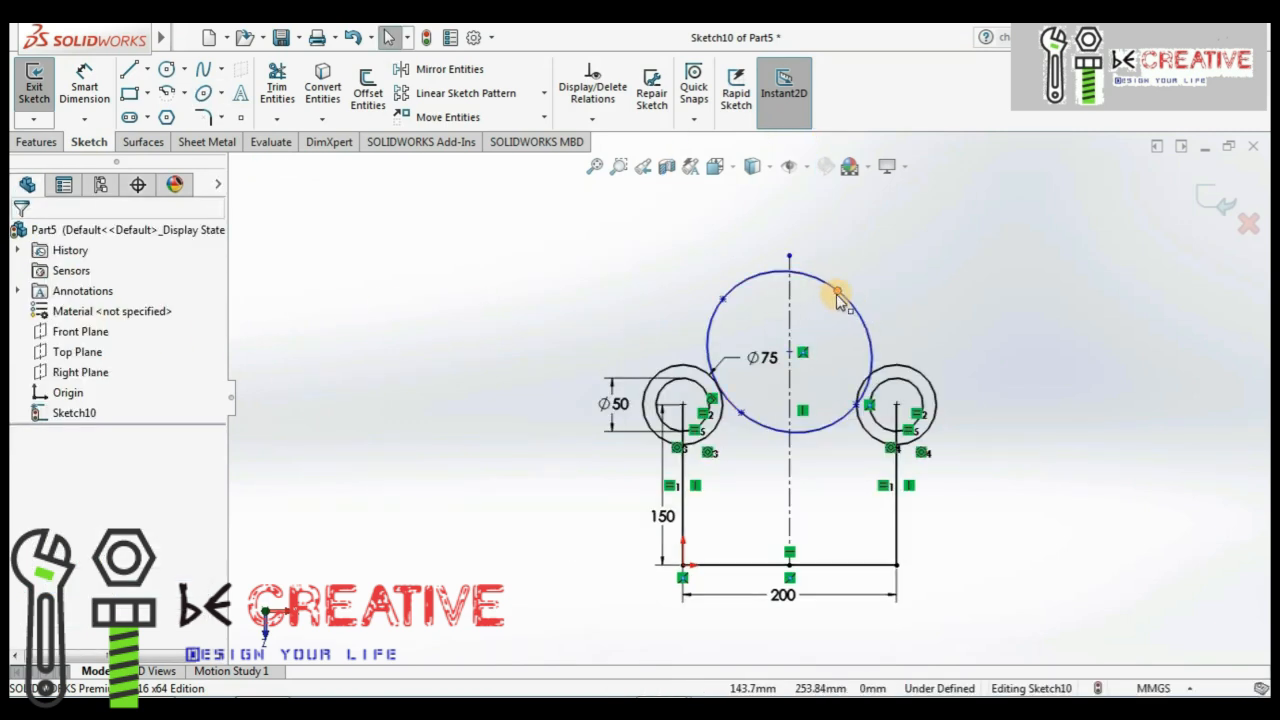
- Reshape the ellipse by pulling its upper-right axis point slightly outward
{"action": "mouse_move", "coordinate": [838, 300]}
{"action": "left_mouse_down"}
{"action": "mouse_move", "coordinate": [866, 252]}
{"action": "mouse_move", "coordinate": [846, 296]}
{"action": "left_mouse_up"}
{"action": "left_click_drag", "start_coordinate": [818, 409], "coordinate": [892, 255]}
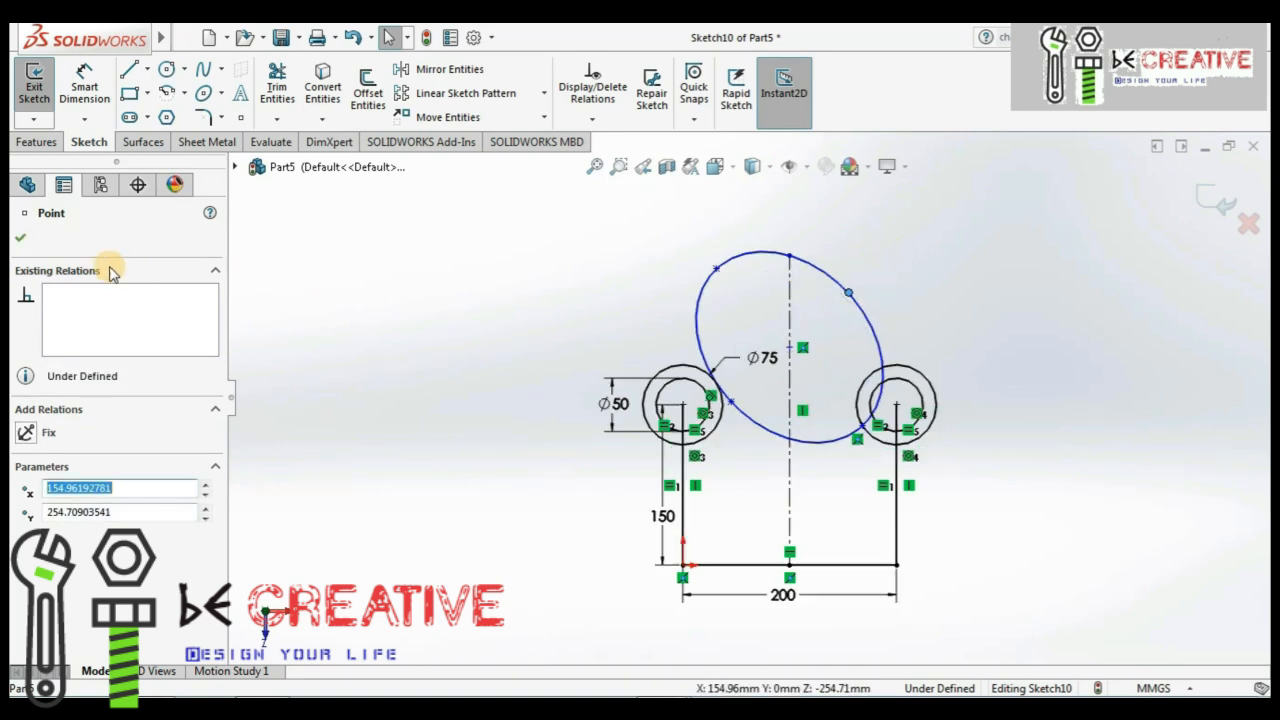
{"action": "left_click", "coordinate": [21, 241]}
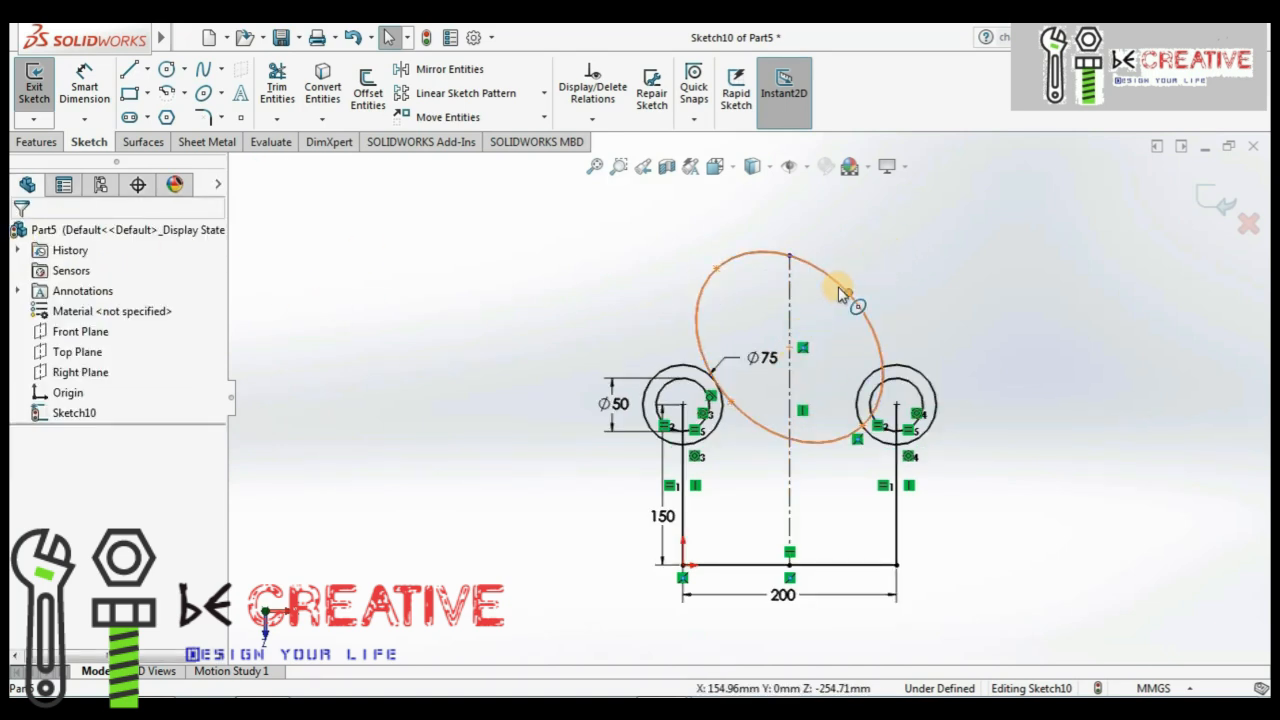
{"action": "left_click", "coordinate": [847, 295]}
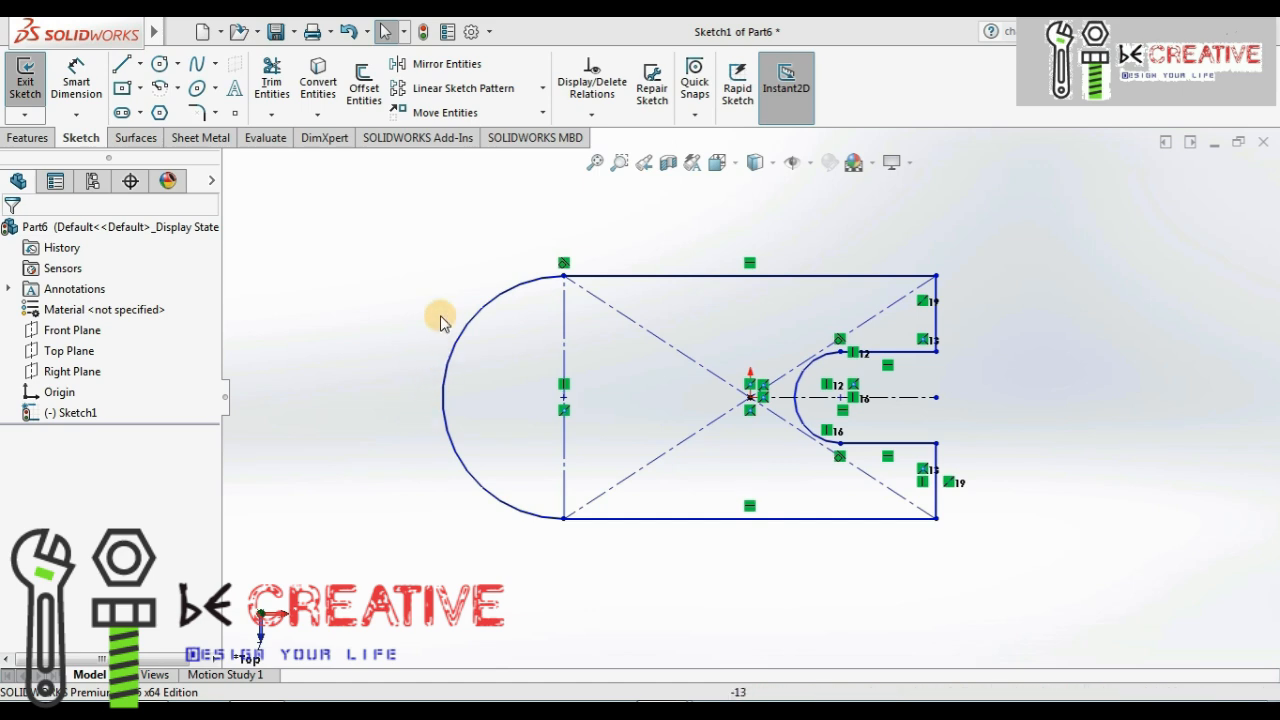
- Apply Fully Define Sketch to all entities in the slotted profile, calculating both relations and dimensions
{"action": "left_click", "coordinate": [586, 115]}
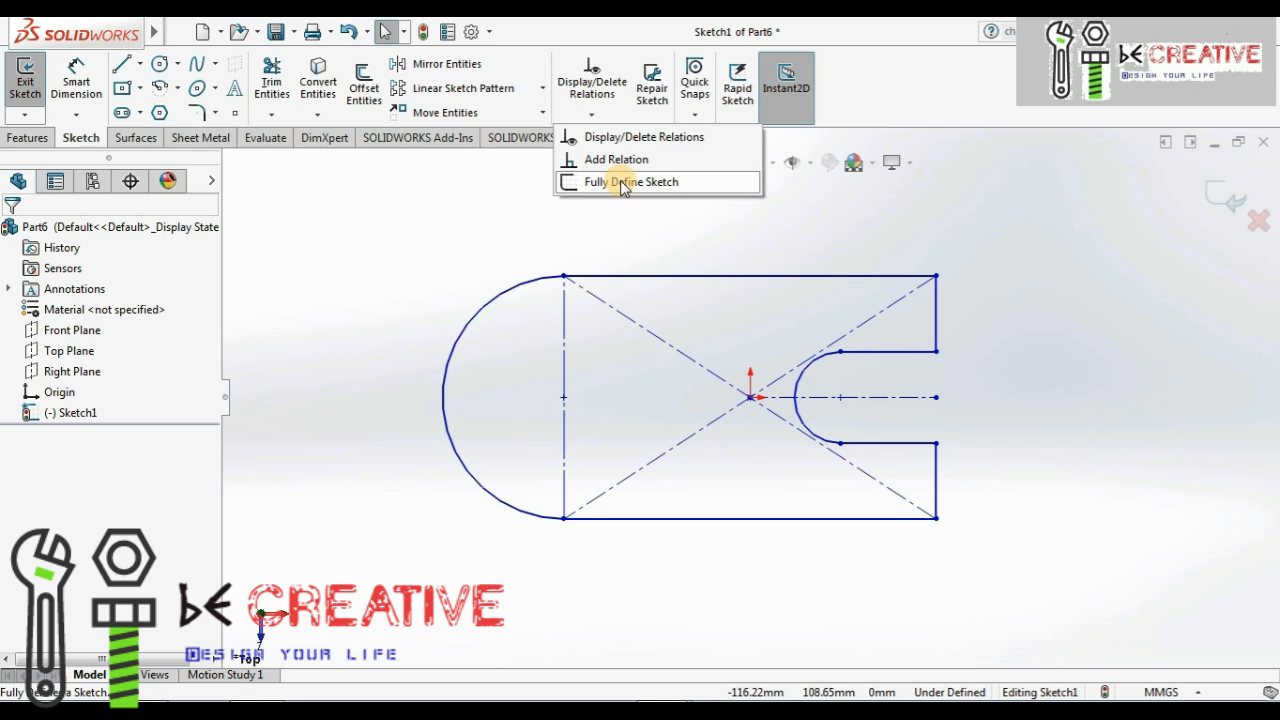
{"action": "left_click", "coordinate": [622, 183]}
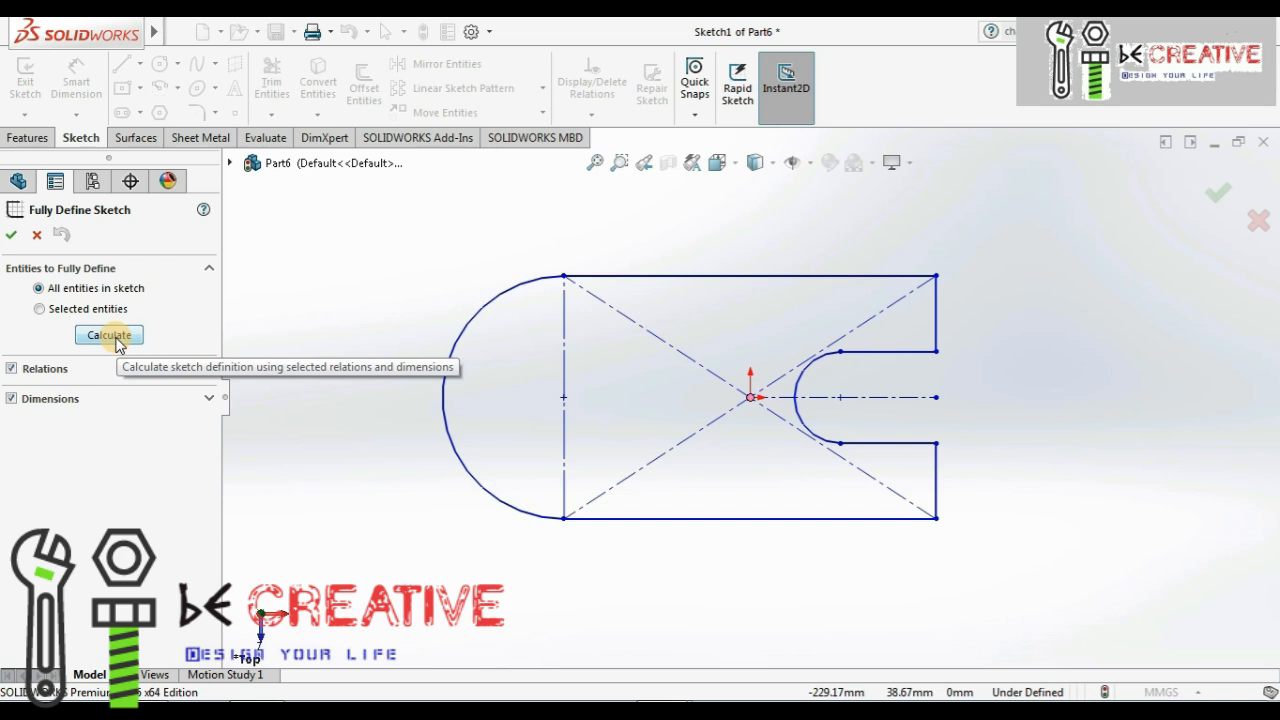
{"action": "left_click", "coordinate": [112, 336]}
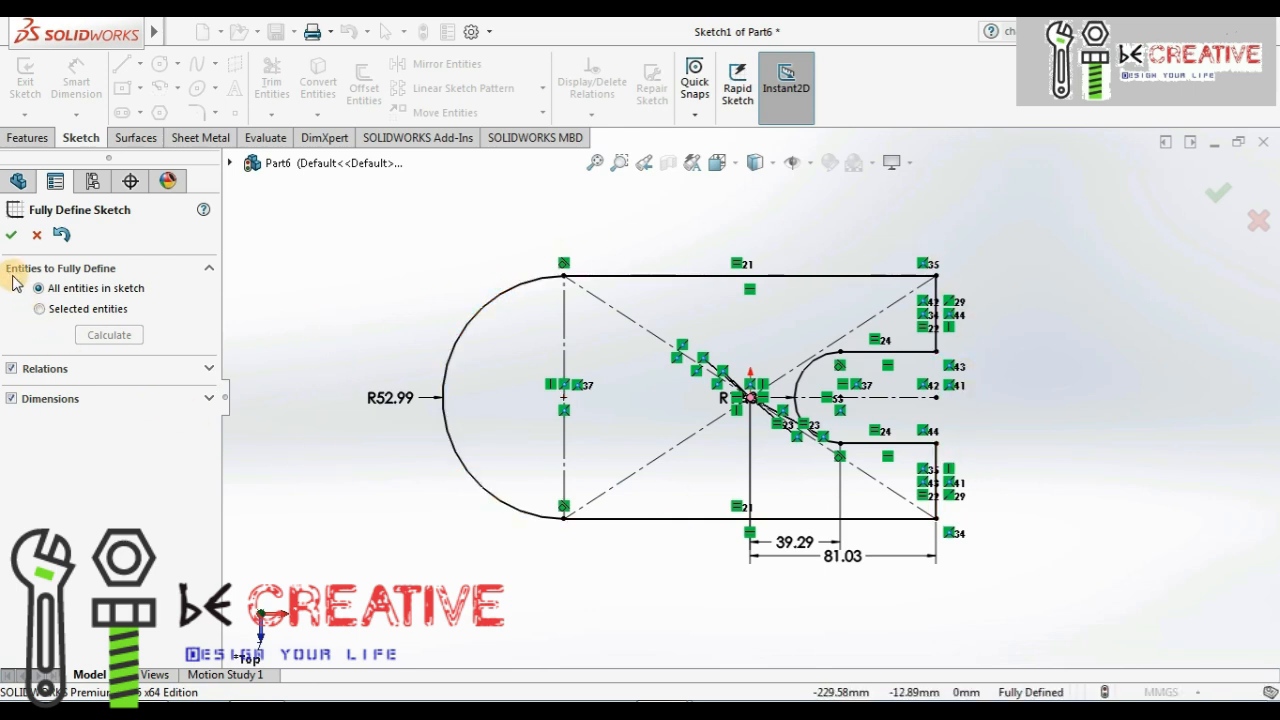
{"action": "left_click", "coordinate": [11, 234]}
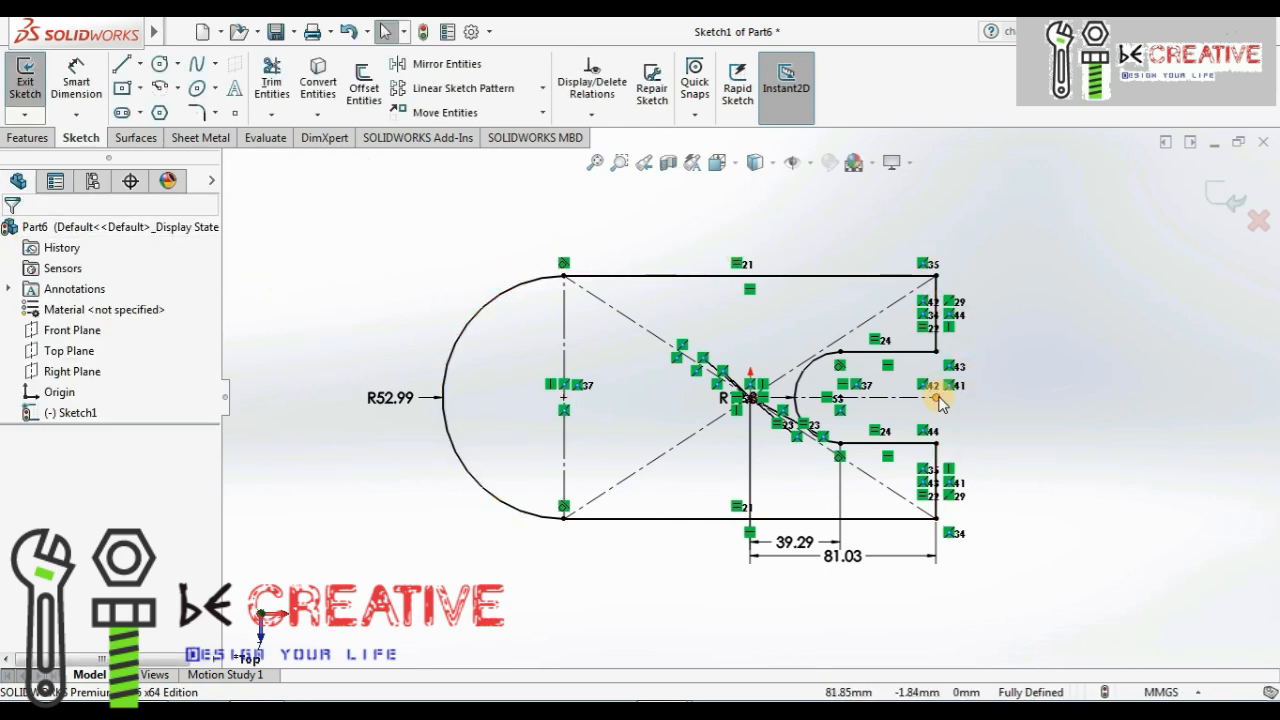
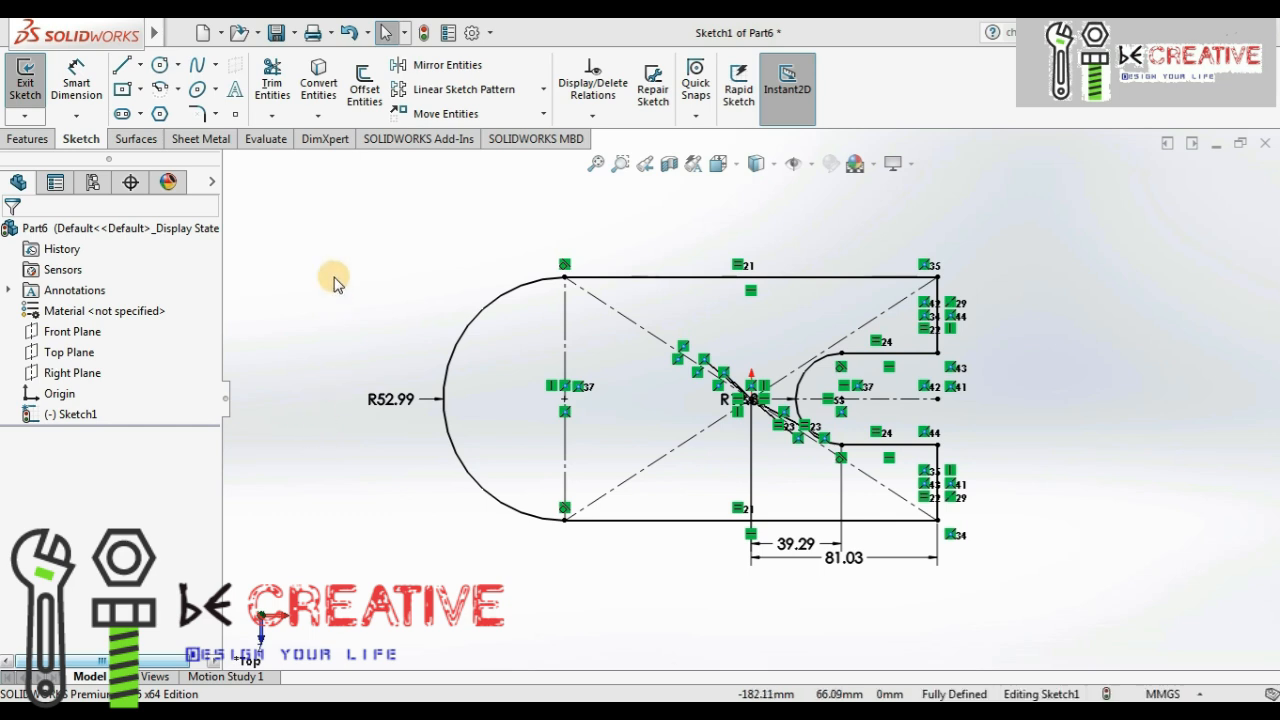
- Select the entire profile and delete all relations of the selected entities with Display/Delete Relations
{"action": "mouse_move", "coordinate": [310, 238]}
{"action": "left_mouse_down"}
{"action": "mouse_move", "coordinate": [583, 334]}
{"action": "mouse_move", "coordinate": [720, 400]}
{"action": "mouse_move", "coordinate": [820, 486]}
{"action": "mouse_move", "coordinate": [1015, 603]}
{"action": "left_mouse_up"}
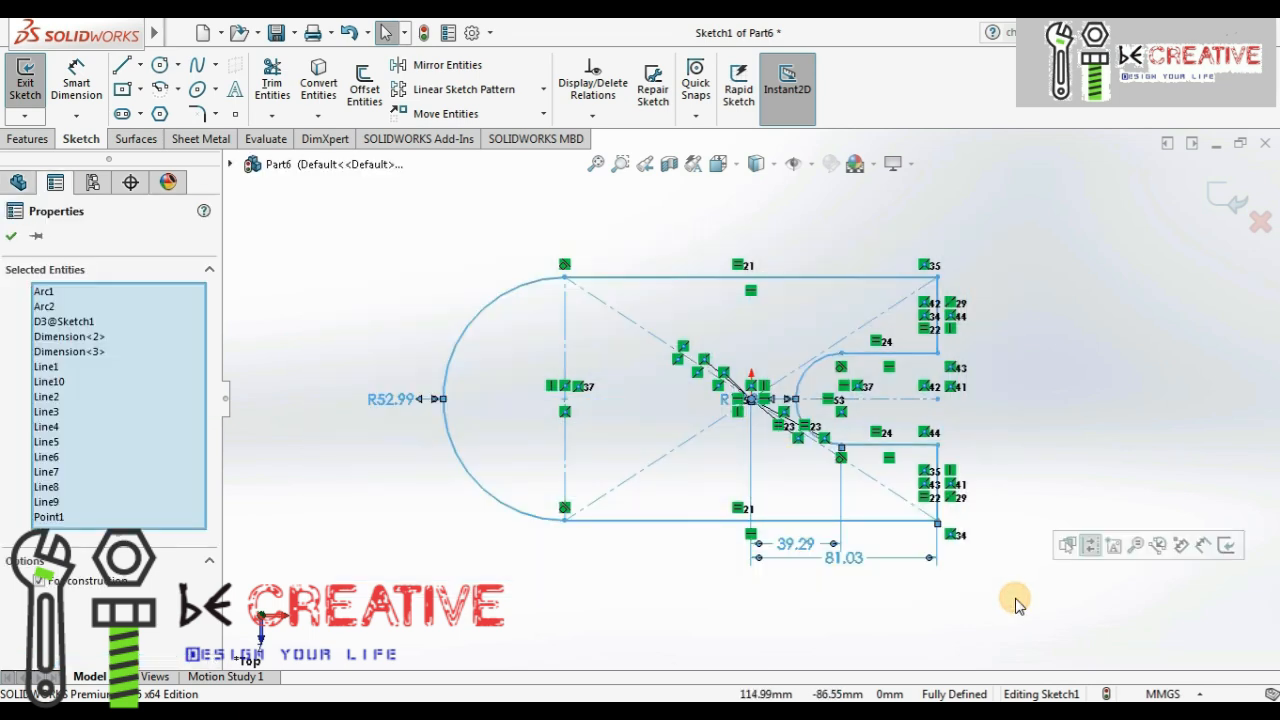
{"action": "left_click", "coordinate": [592, 115]}
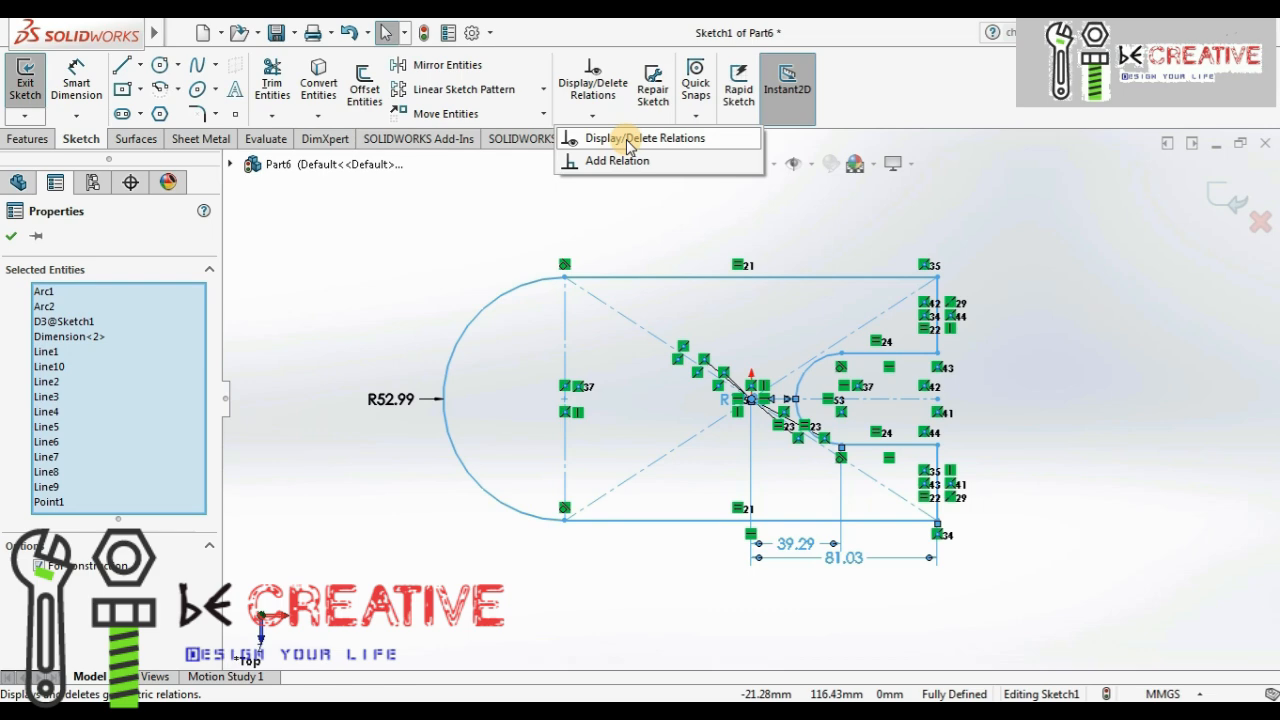
{"action": "left_click", "coordinate": [628, 140]}
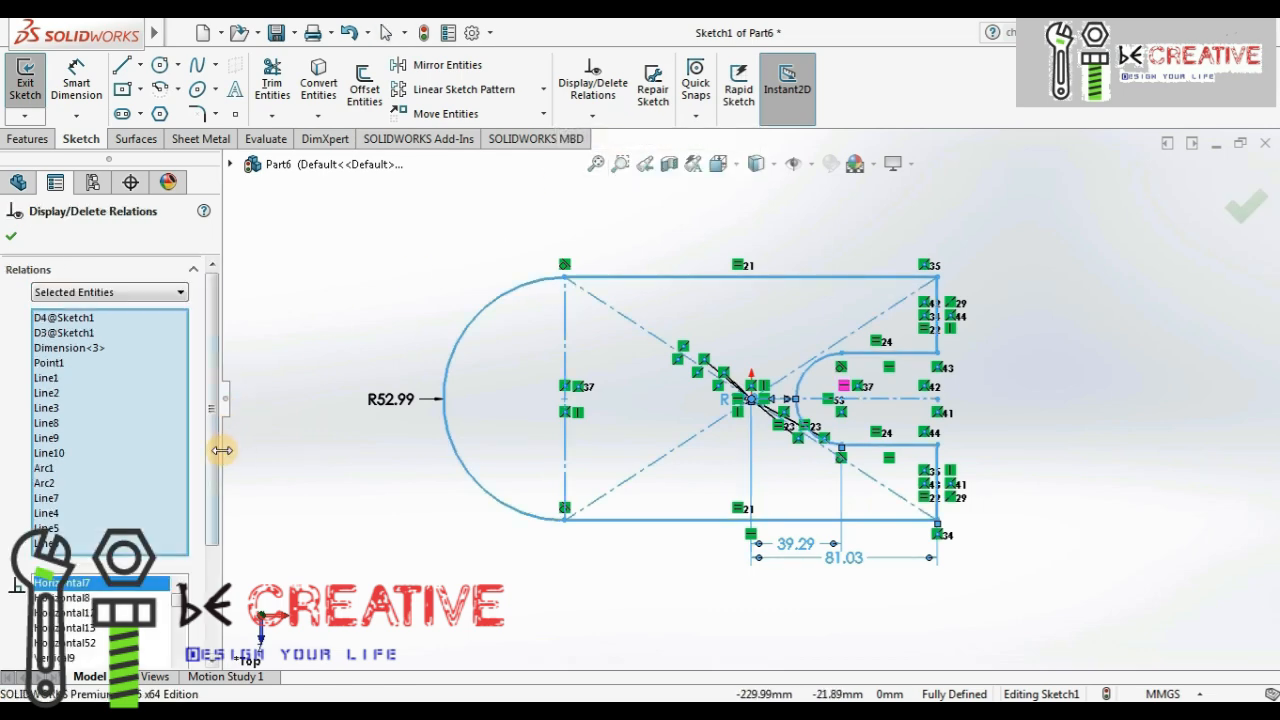
{"action": "left_click_drag", "start_coordinate": [211, 462], "coordinate": [231, 568]}
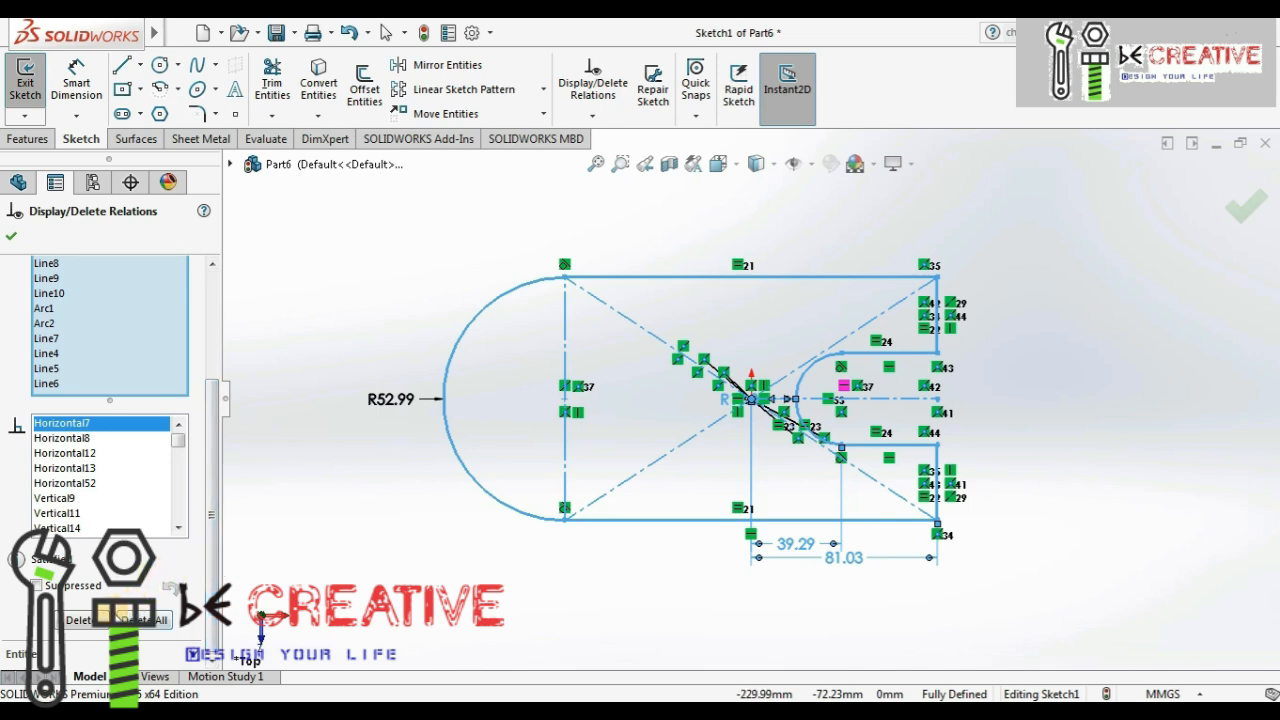
{"action": "left_click", "coordinate": [155, 621]}
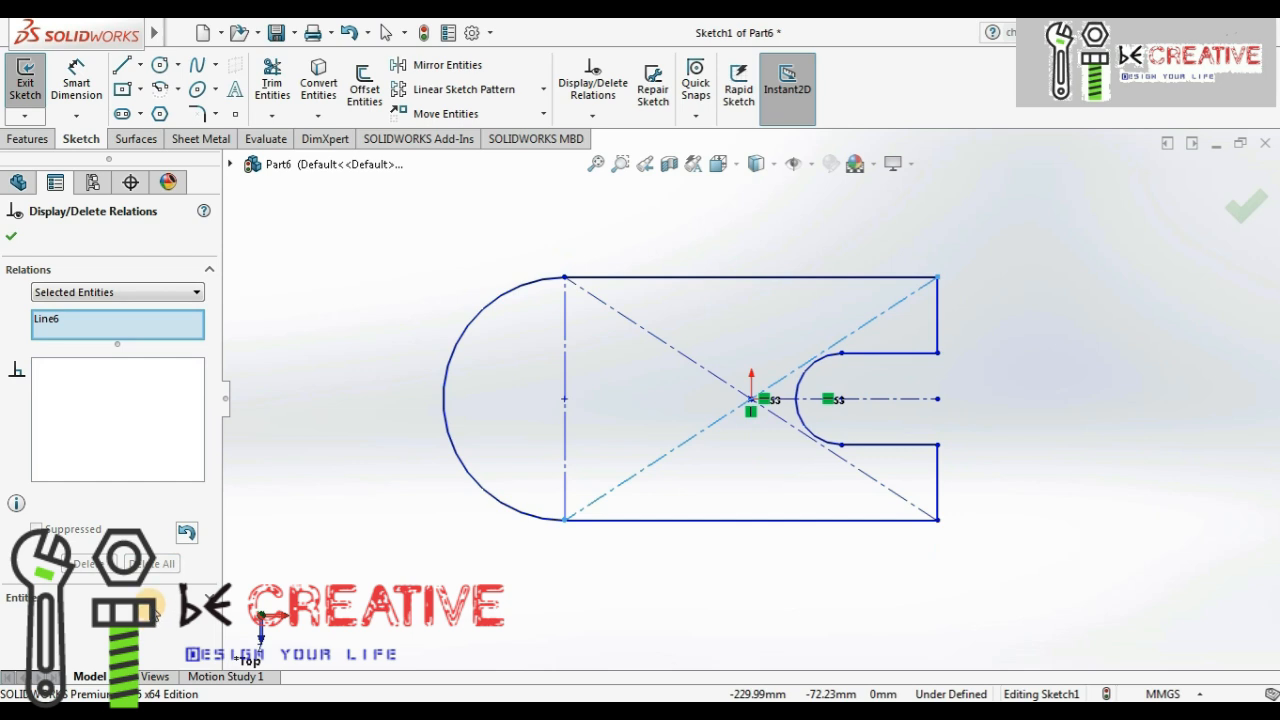
{"action": "left_click", "coordinate": [13, 238]}
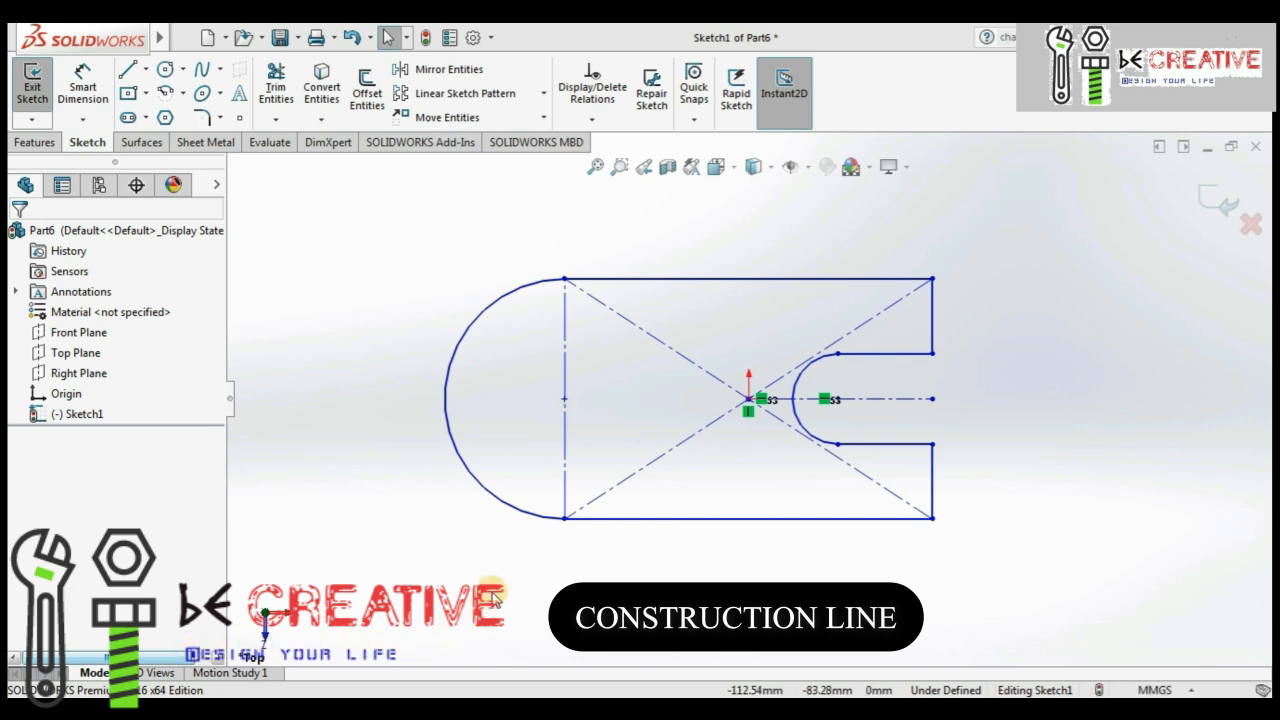
{"action": "left_click", "coordinate": [564, 481]}
{"action": "left_click", "coordinate": [501, 574]}
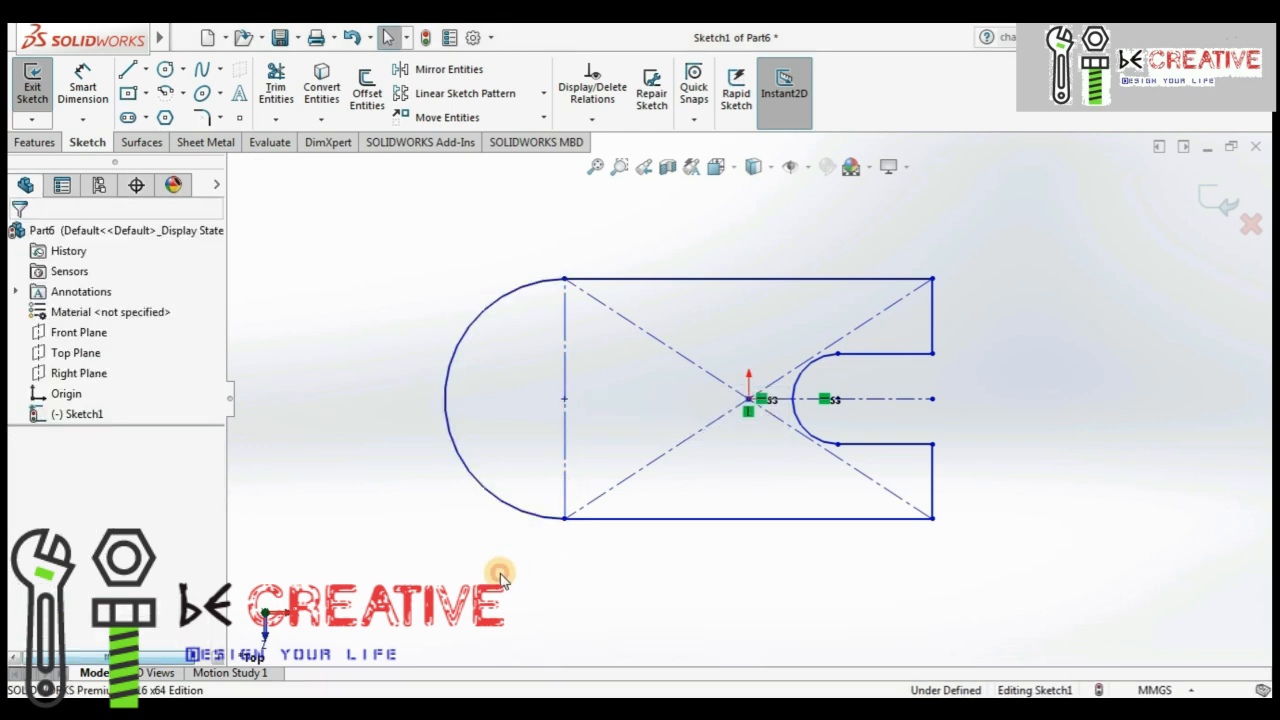
{"action": "left_click", "coordinate": [601, 527]}
{"action": "left_click", "coordinate": [580, 576]}
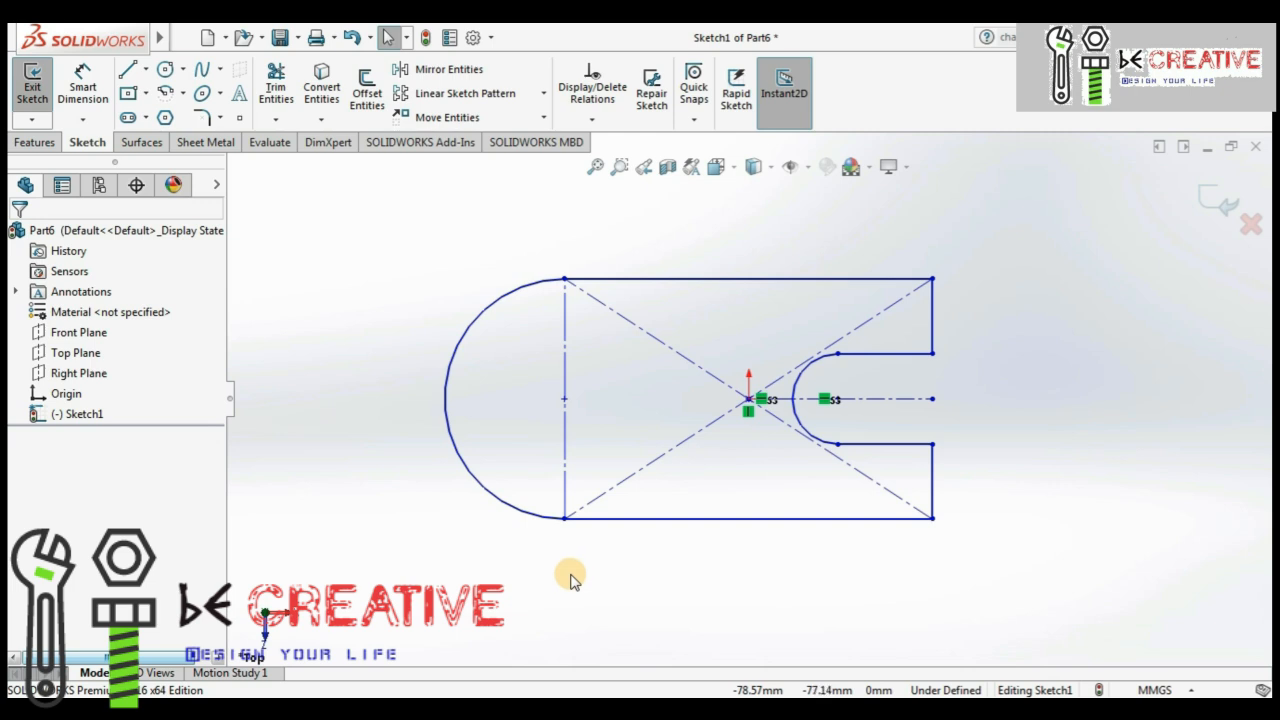
- Convert the profile's lower horizontal line to construction geometry
{"action": "left_click", "coordinate": [650, 519]}
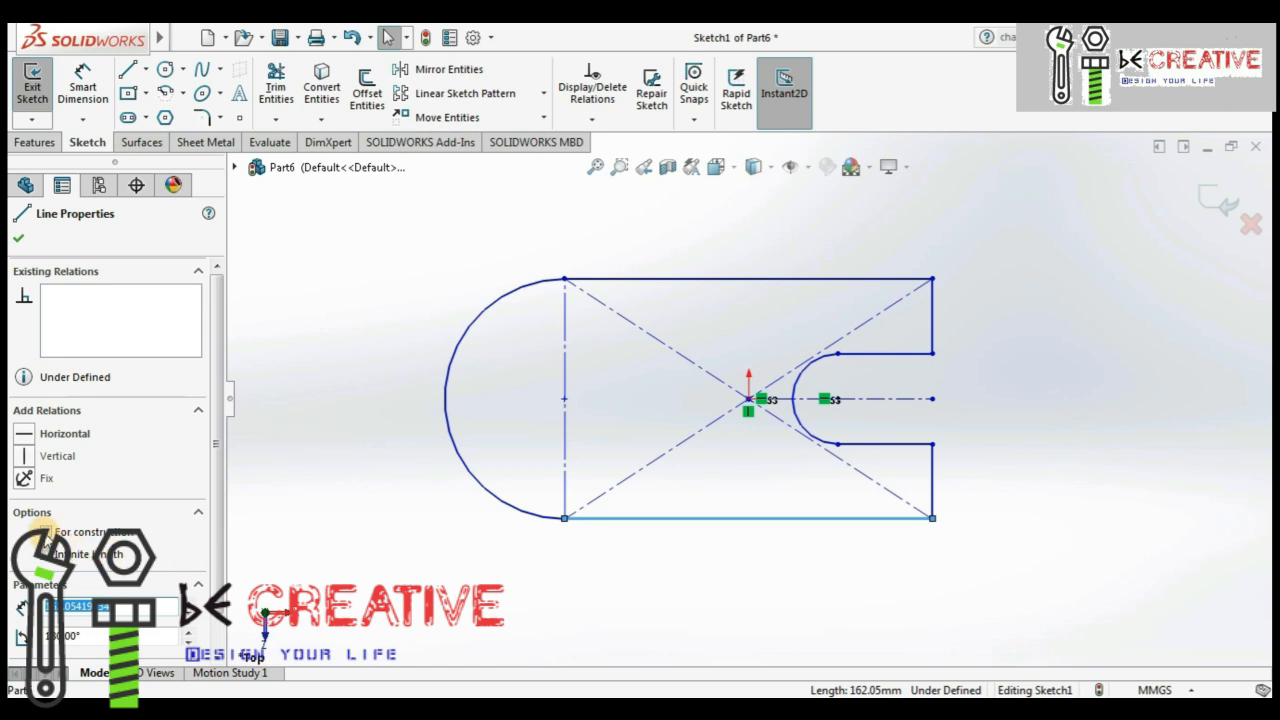
{"action": "left_click", "coordinate": [44, 532]}
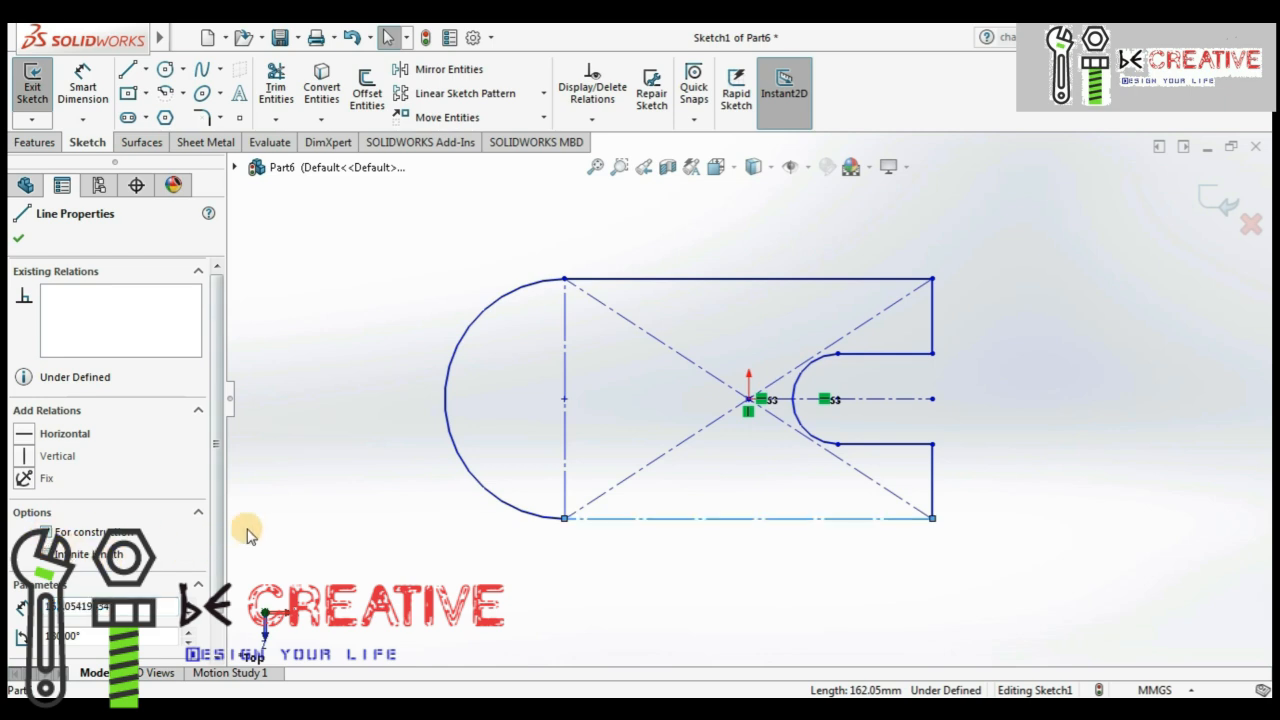
{"action": "left_click", "coordinate": [292, 518]}
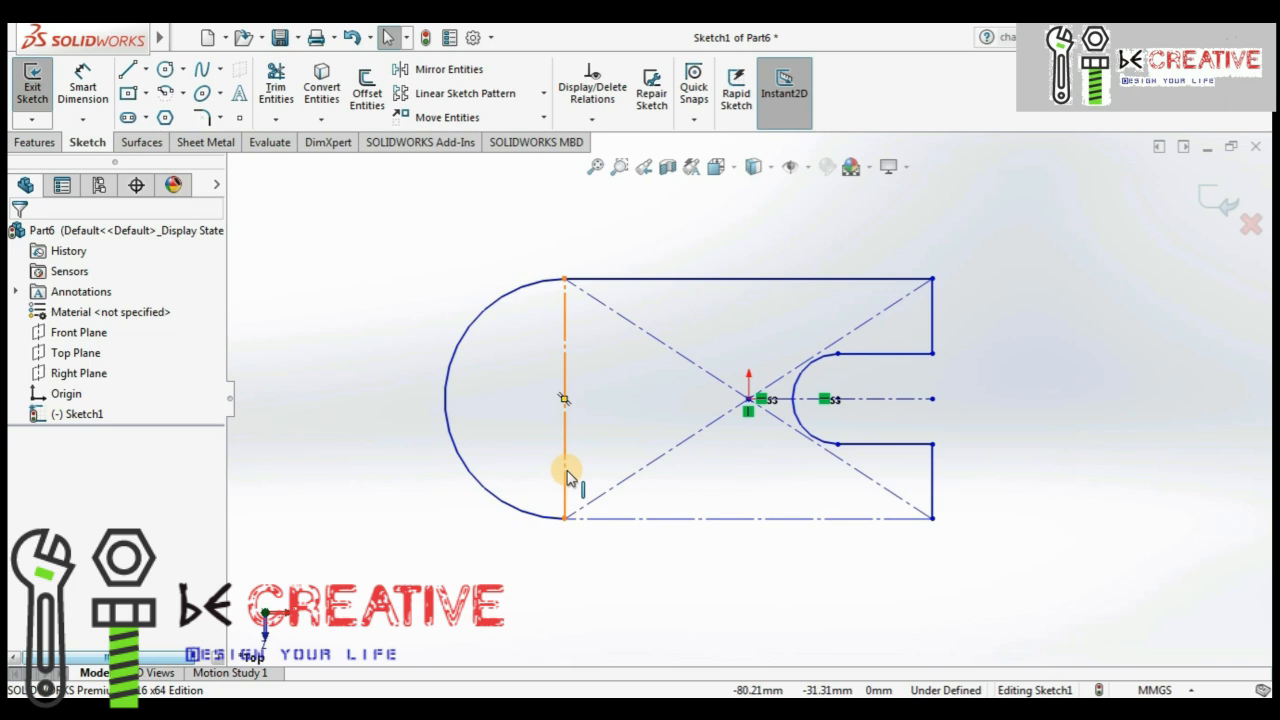
- Inspect the line properties of the vertical construction line joining the large arc's endpoints
{"action": "left_click", "coordinate": [569, 478]}
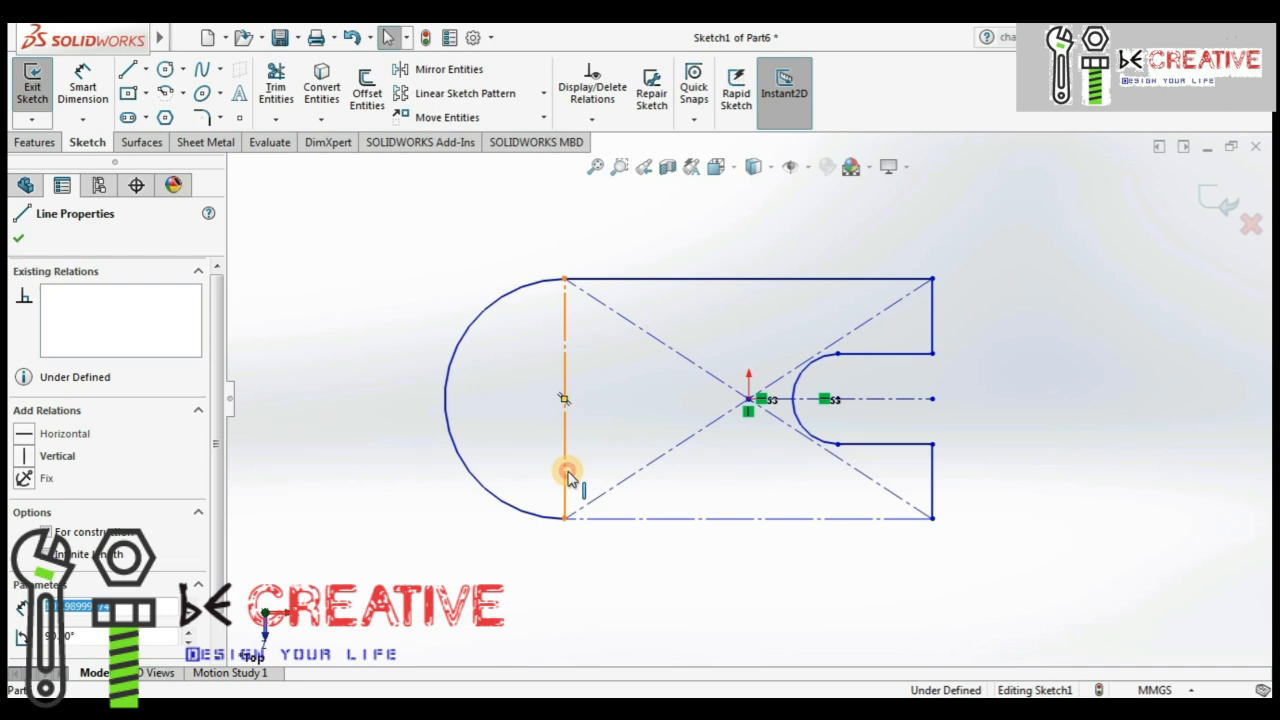
{"action": "left_click", "coordinate": [567, 474]}
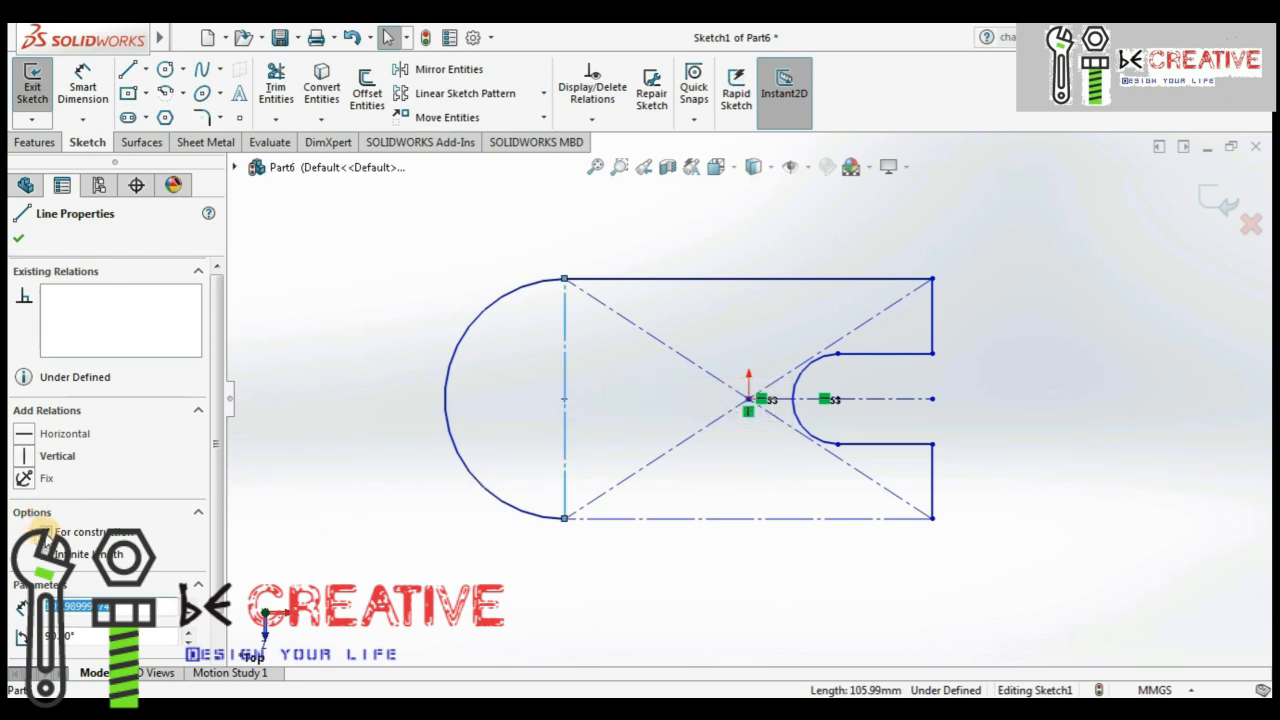
{"action": "left_click", "coordinate": [452, 568]}
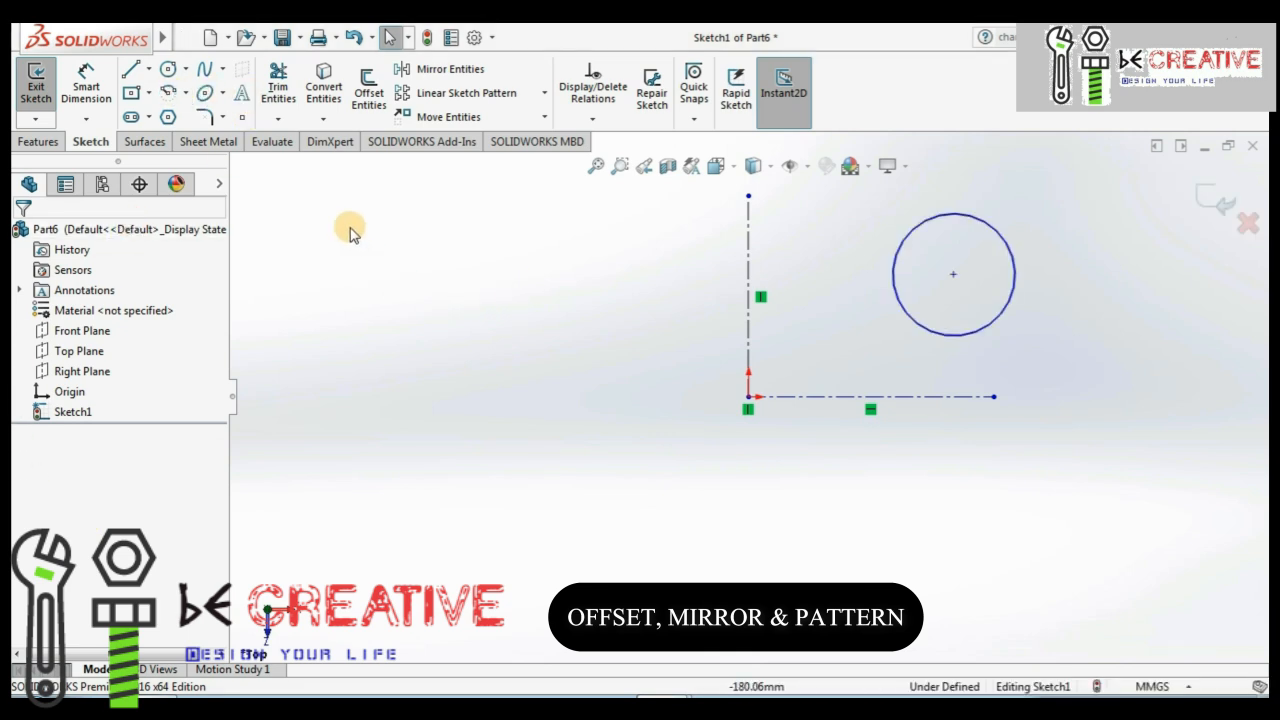
- Set up an Offset Entities operation on the circle with a 5 mm distance, comparing the reversed and outward directions
{"action": "left_click", "coordinate": [370, 100]}
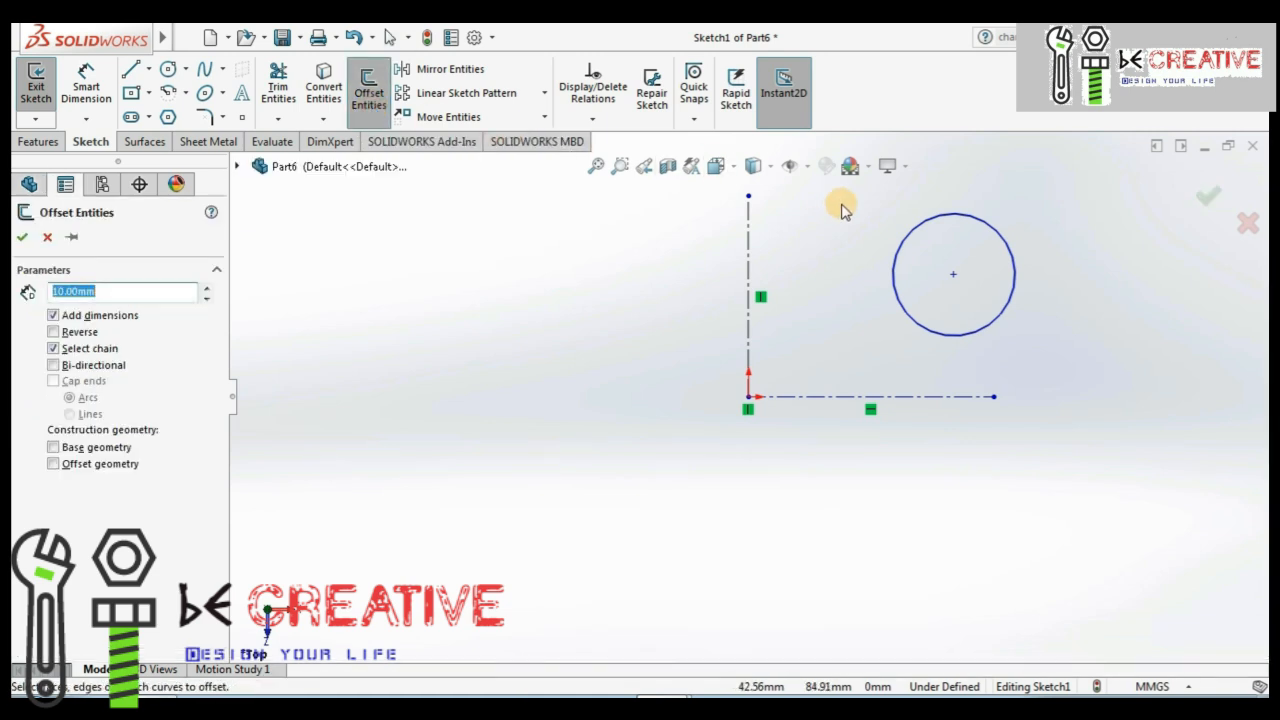
{"action": "left_click", "coordinate": [914, 236]}
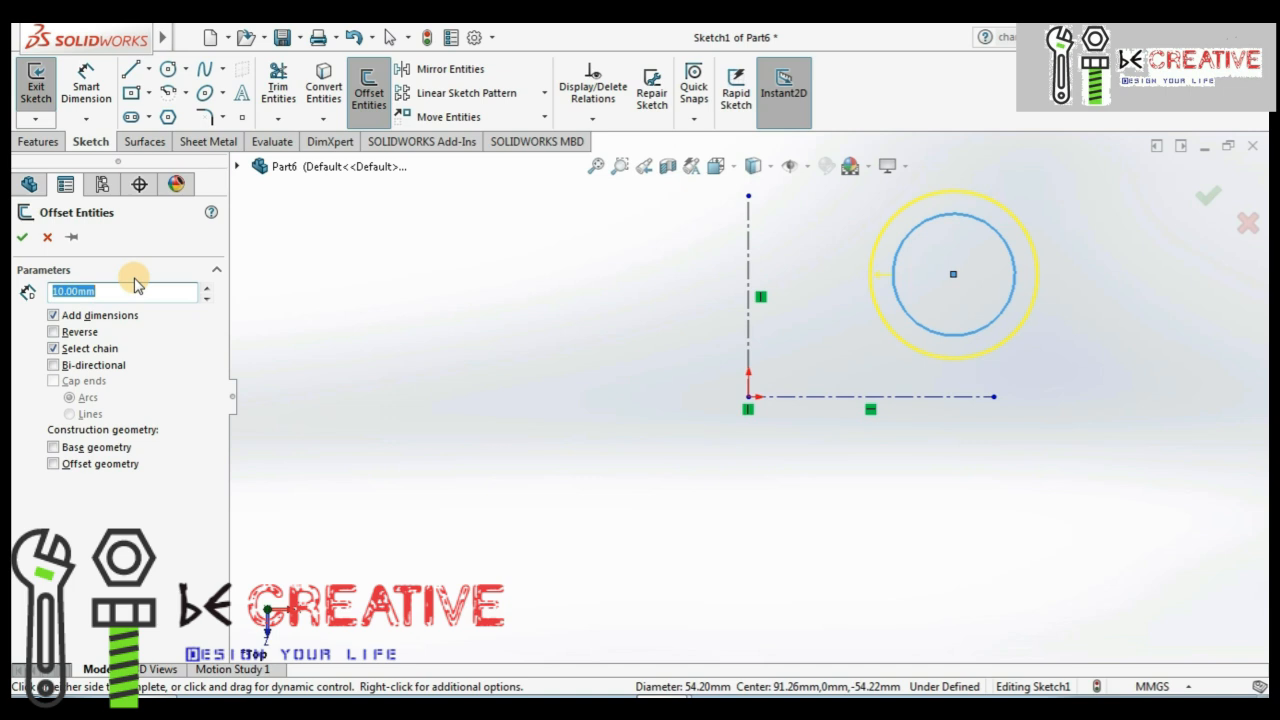
{"action": "type", "text": "5"}
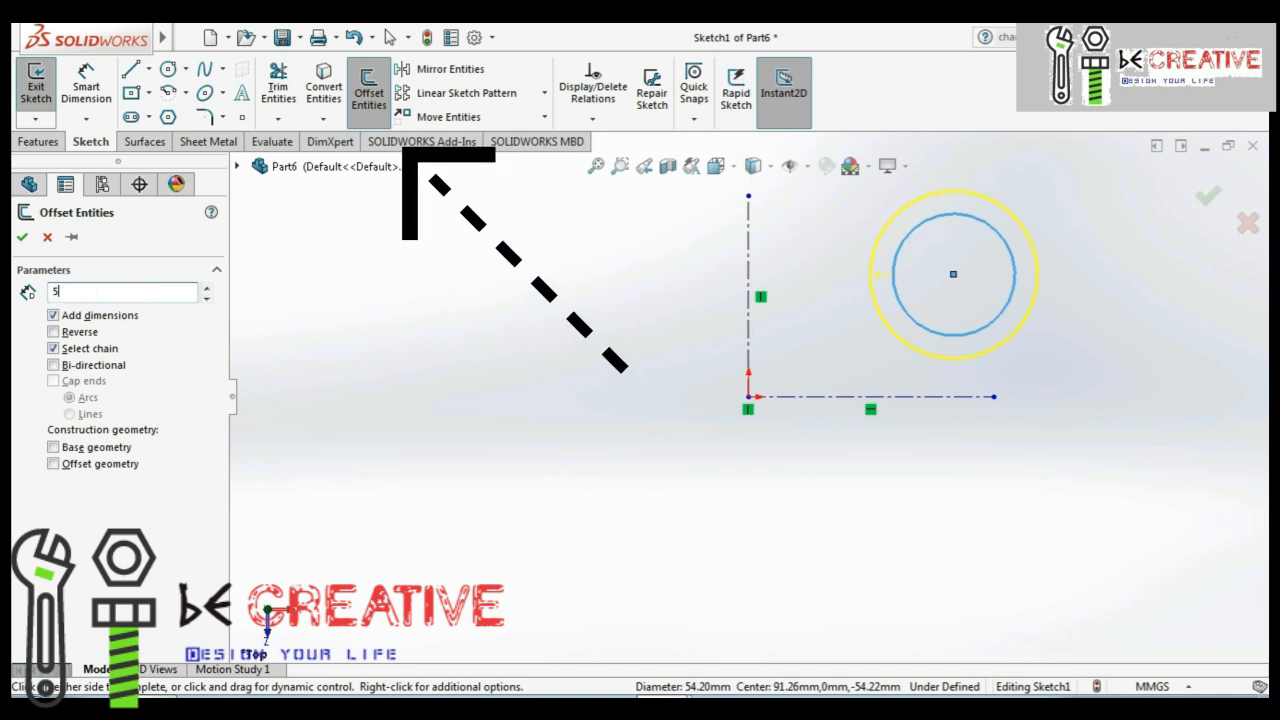
{"action": "left_click", "coordinate": [54, 347]}
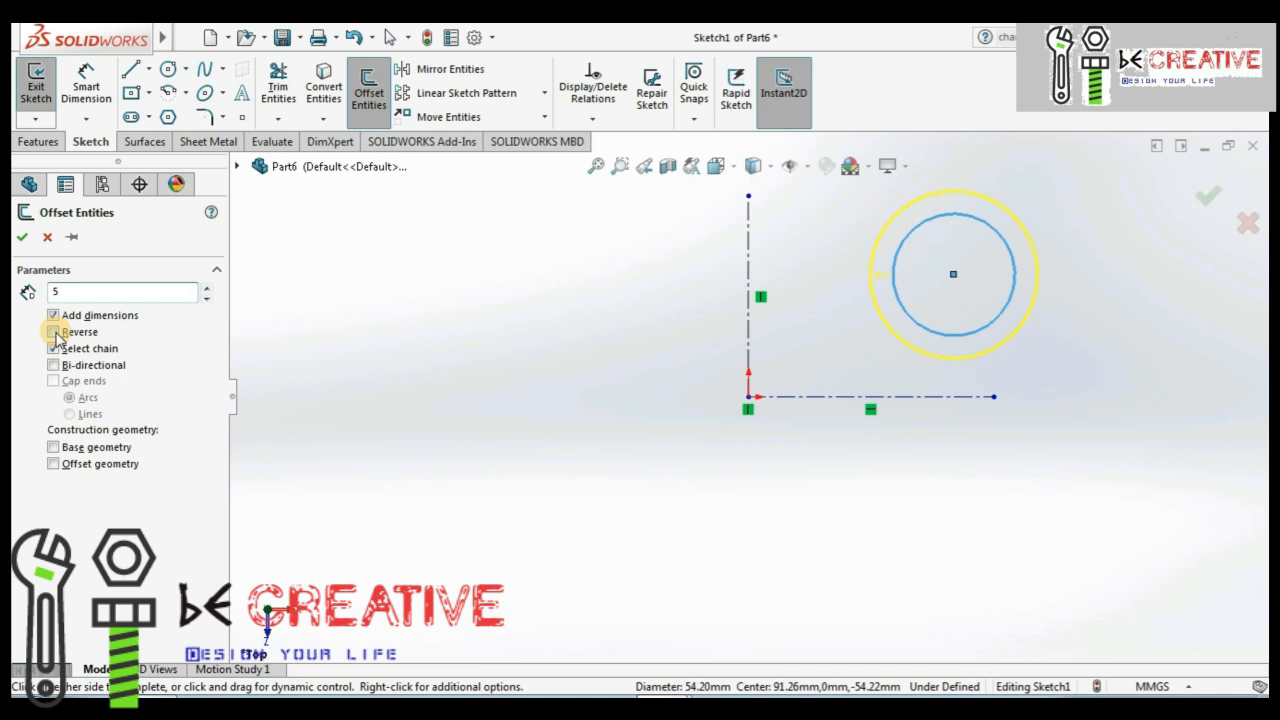
{"action": "left_click", "coordinate": [53, 332]}
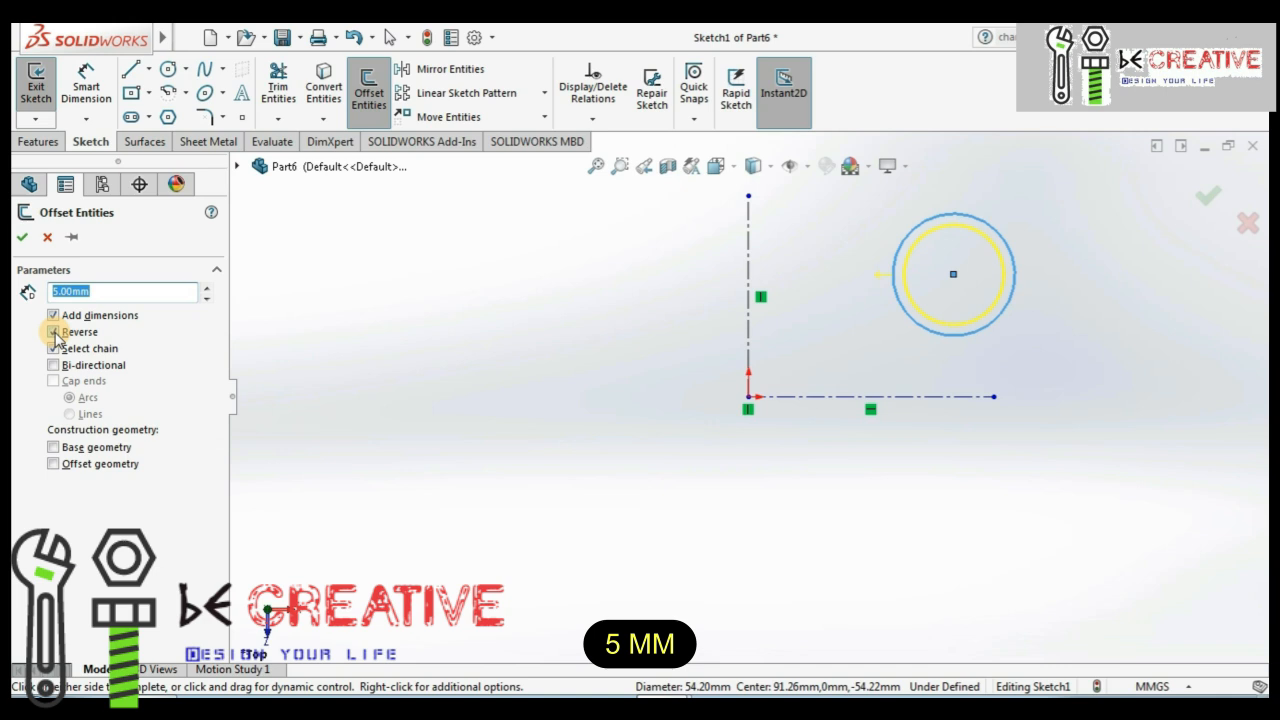
{"action": "left_click", "coordinate": [55, 334]}
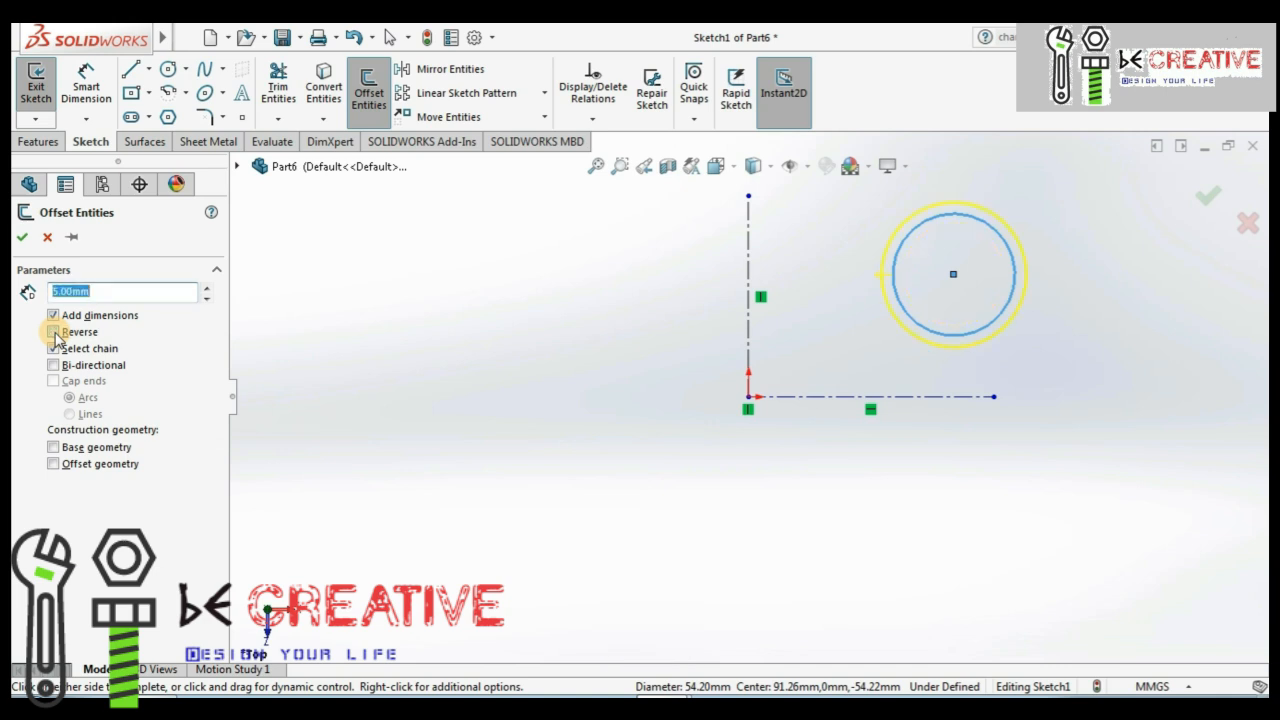
- Complete the circle's outward offset with Select chain off and the base circle as construction geometry, after trying the Bi-directional option
{"action": "left_click", "coordinate": [54, 349]}
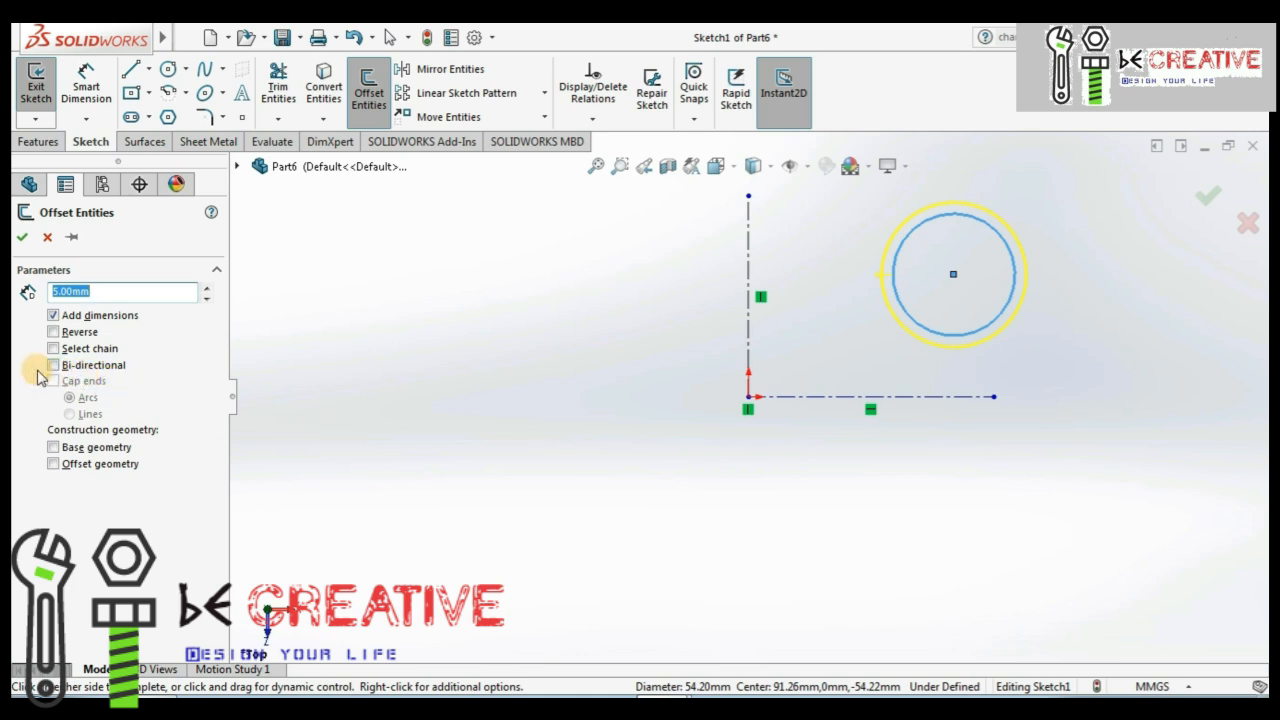
{"action": "left_click", "coordinate": [55, 367]}
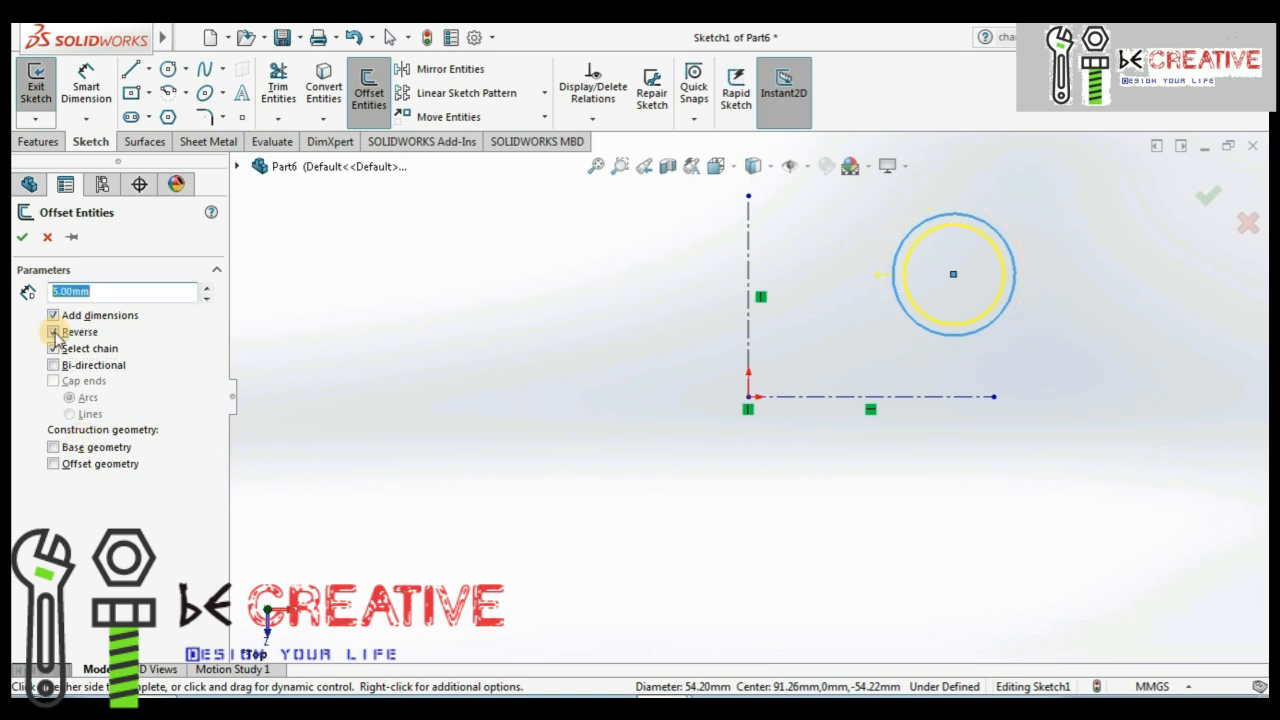
{"action": "left_click", "coordinate": [54, 332]}
{"action": "left_click", "coordinate": [54, 348]}
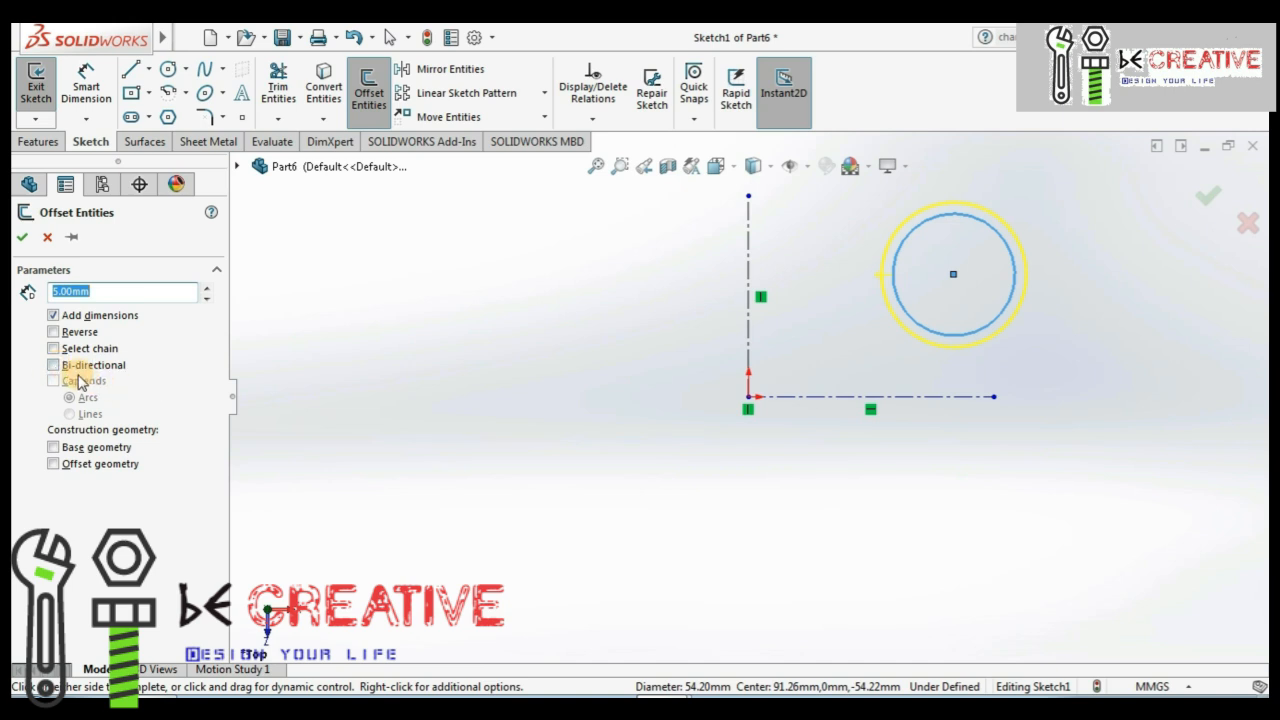
{"action": "left_click", "coordinate": [54, 366]}
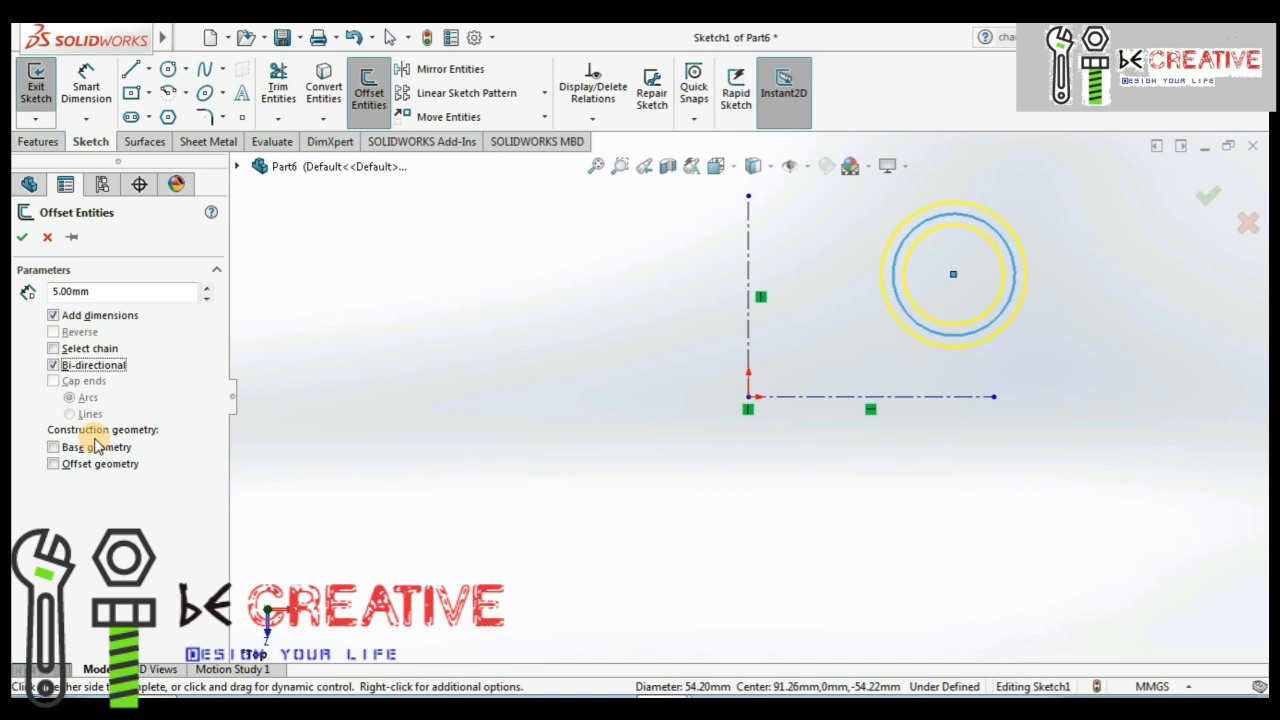
{"action": "left_click", "coordinate": [918, 330]}
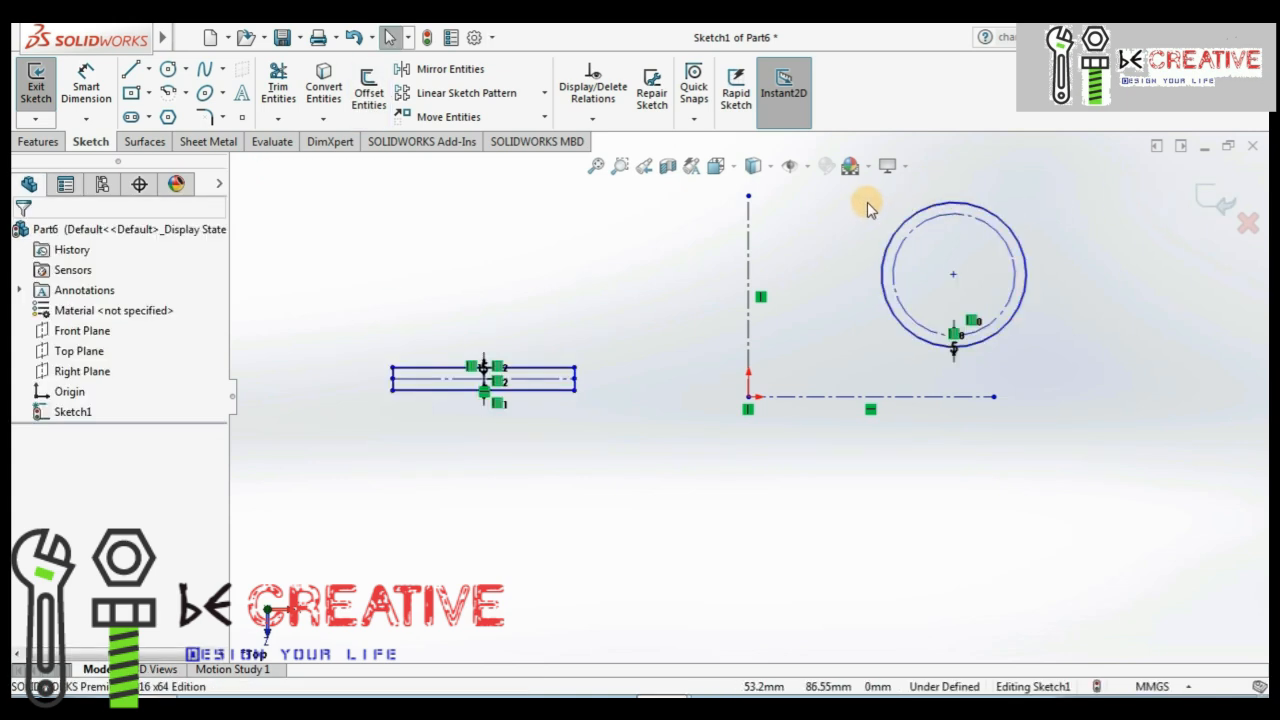
- Mirror the two concentric circles about the horizontal construction line, comparing the result with the Copy option off and on
{"action": "left_click_drag", "start_coordinate": [858, 200], "coordinate": [1051, 378]}
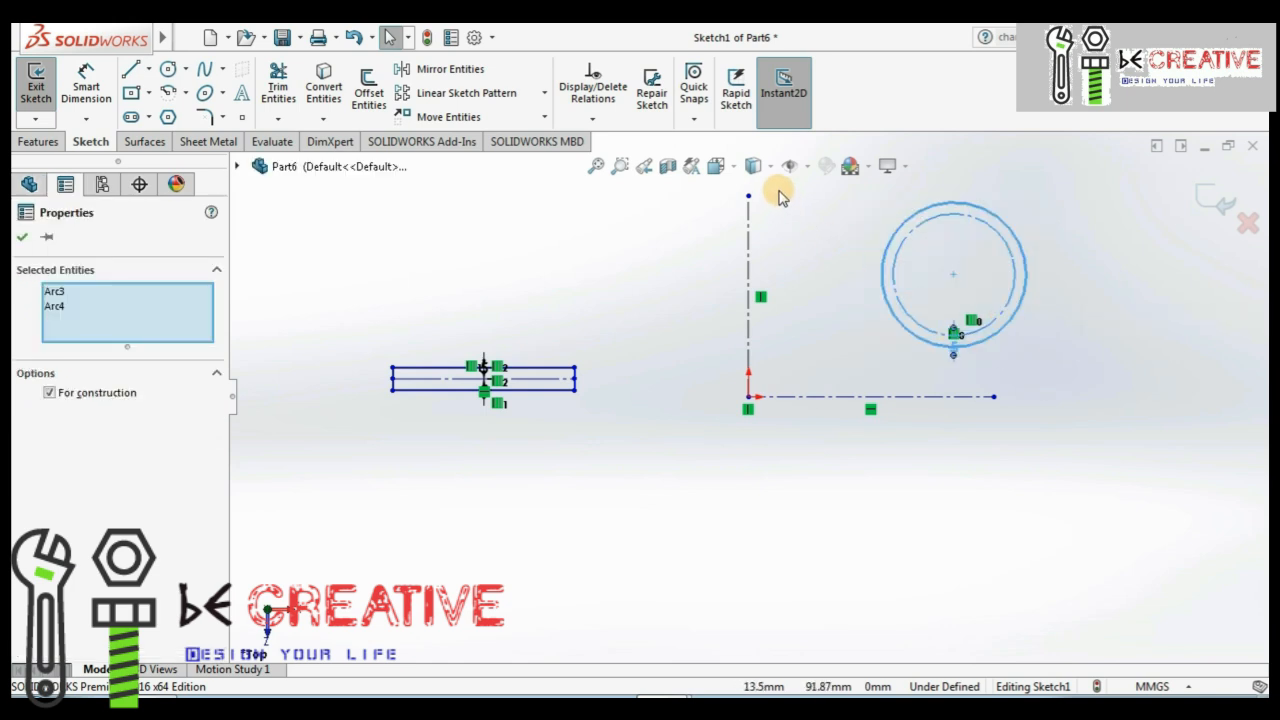
{"action": "left_click", "coordinate": [445, 78]}
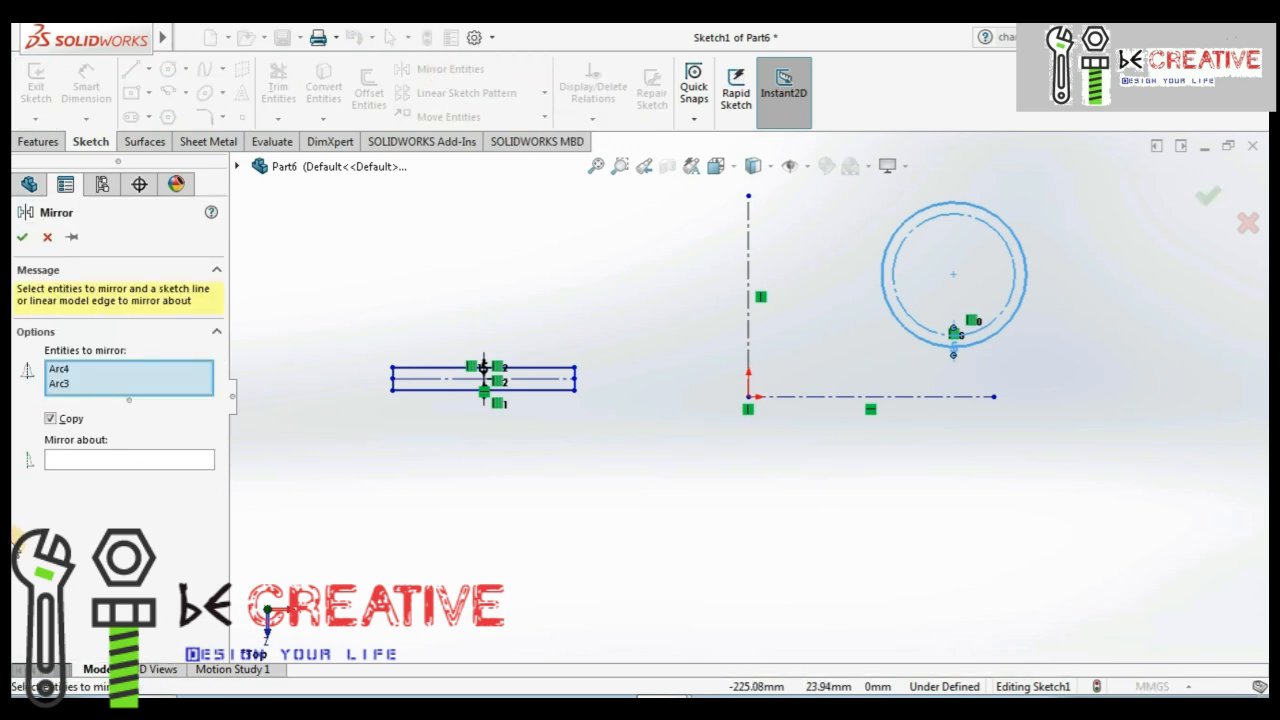
{"action": "left_click", "coordinate": [80, 463]}
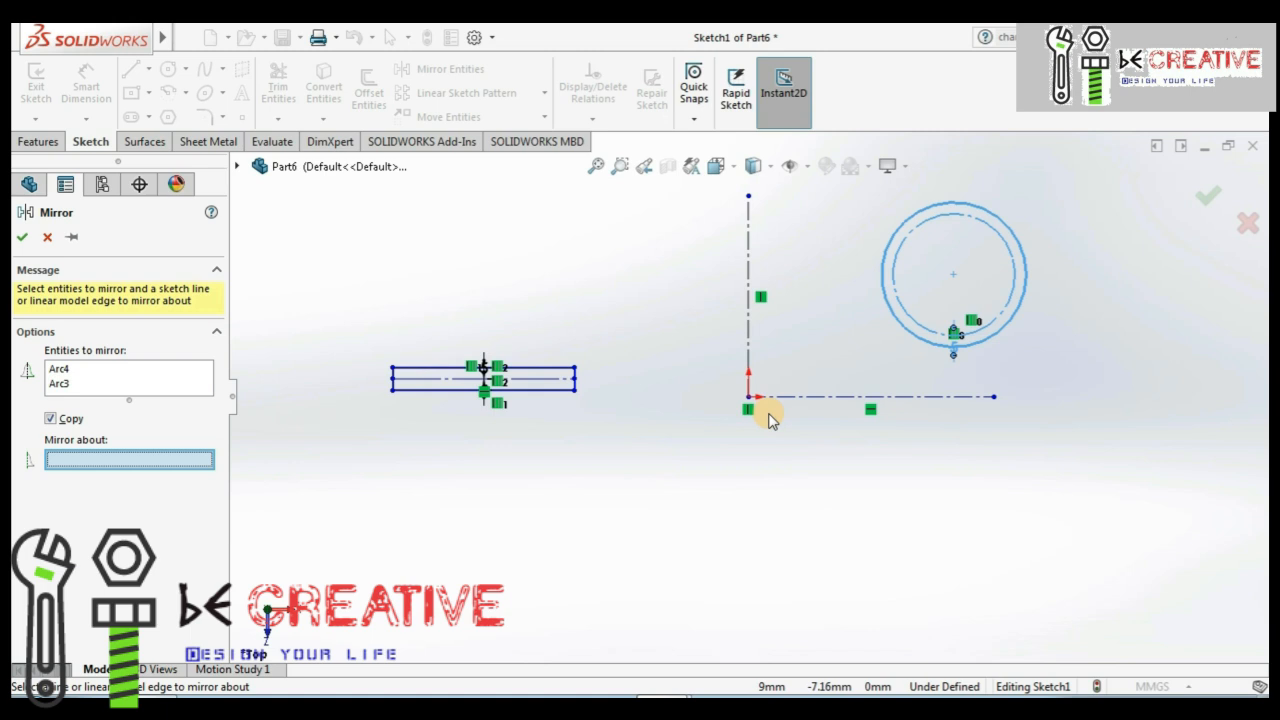
{"action": "left_click", "coordinate": [821, 397]}
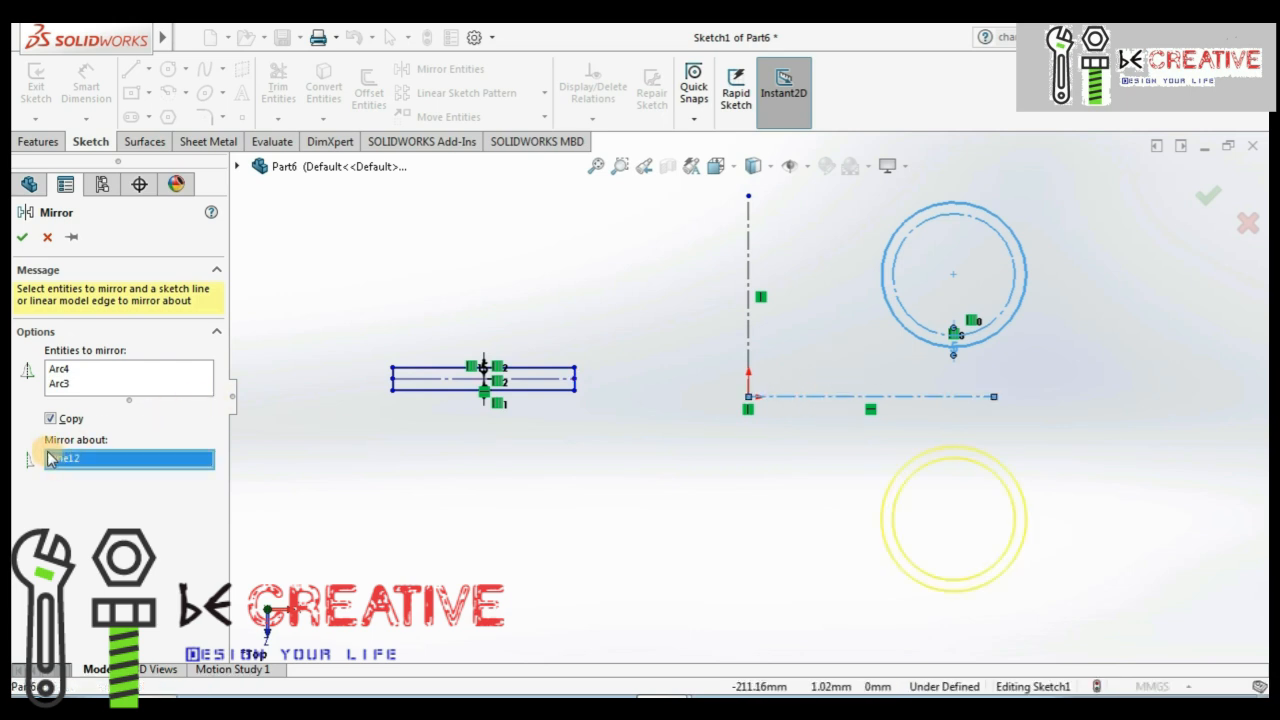
{"action": "left_click", "coordinate": [51, 420]}
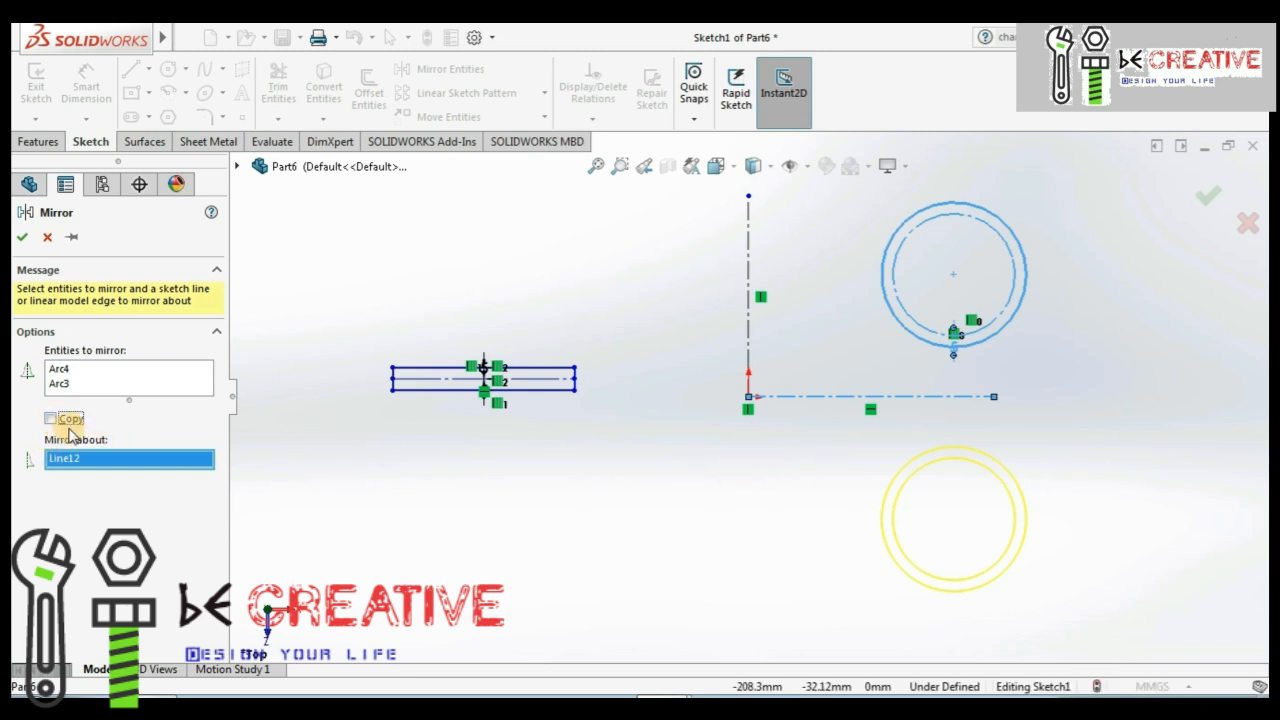
{"action": "left_click", "coordinate": [50, 420]}
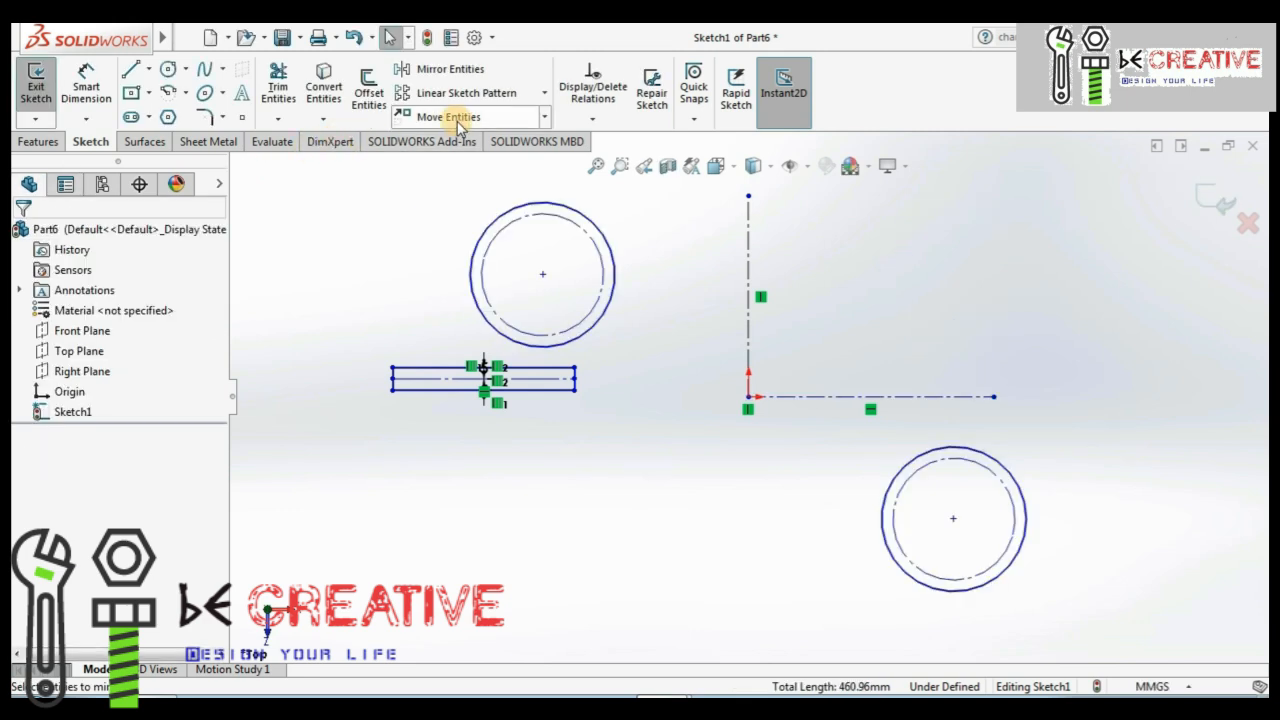
- Set up a Linear Sketch Pattern of the upper-left outer circle with 100 mm spacing in Direction 1, after trying 50 mm
{"action": "left_click", "coordinate": [509, 97]}
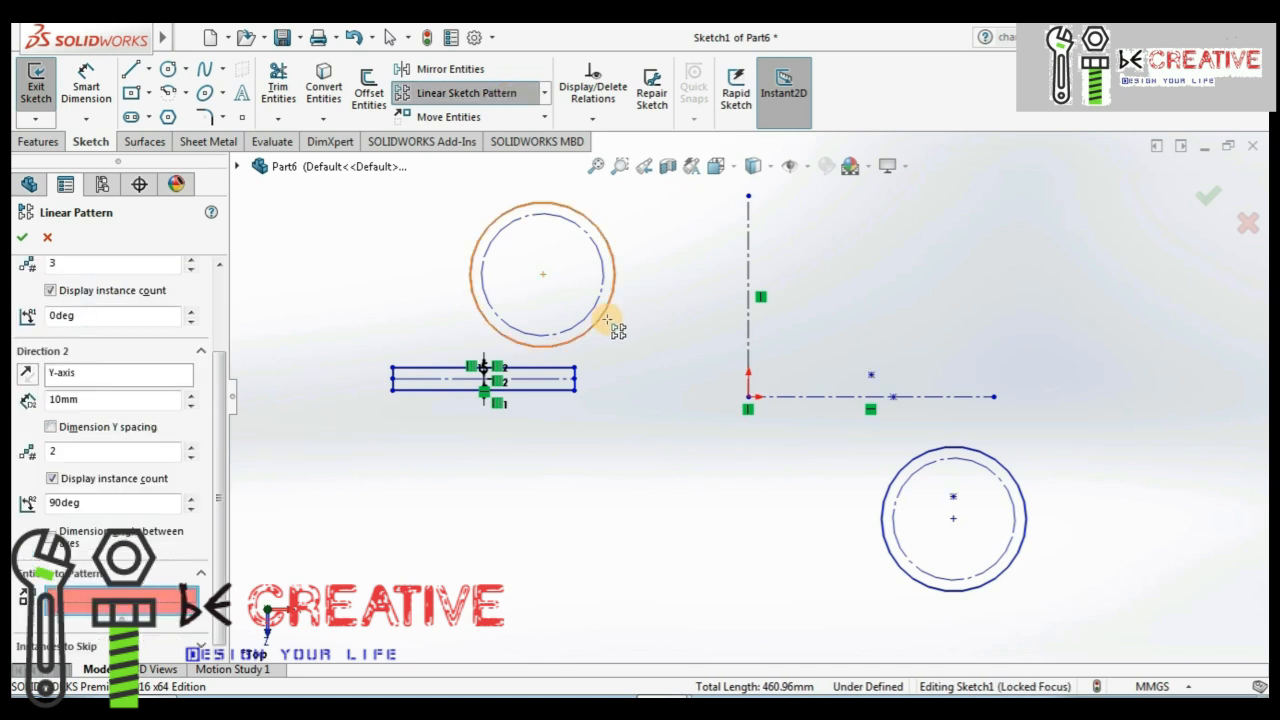
{"action": "left_click", "coordinate": [614, 328]}
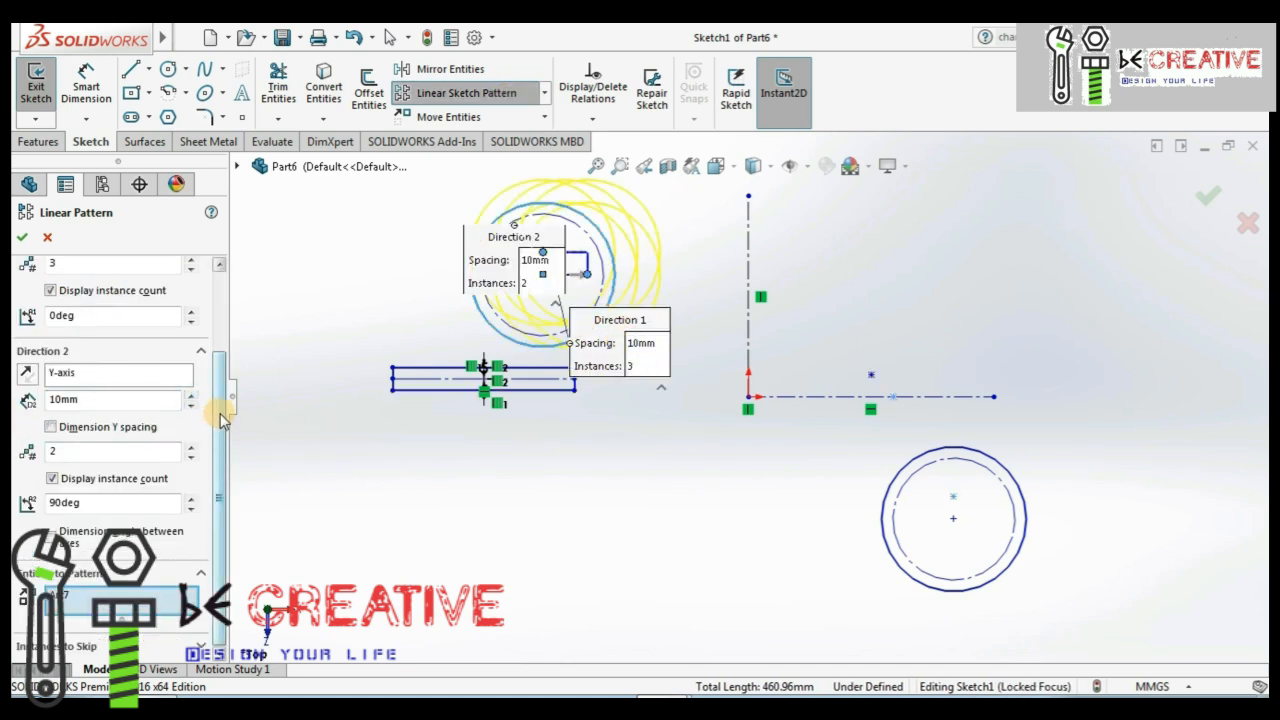
{"action": "left_click_drag", "start_coordinate": [216, 357], "coordinate": [222, 277]}
{"action": "double_click", "coordinate": [100, 320]}
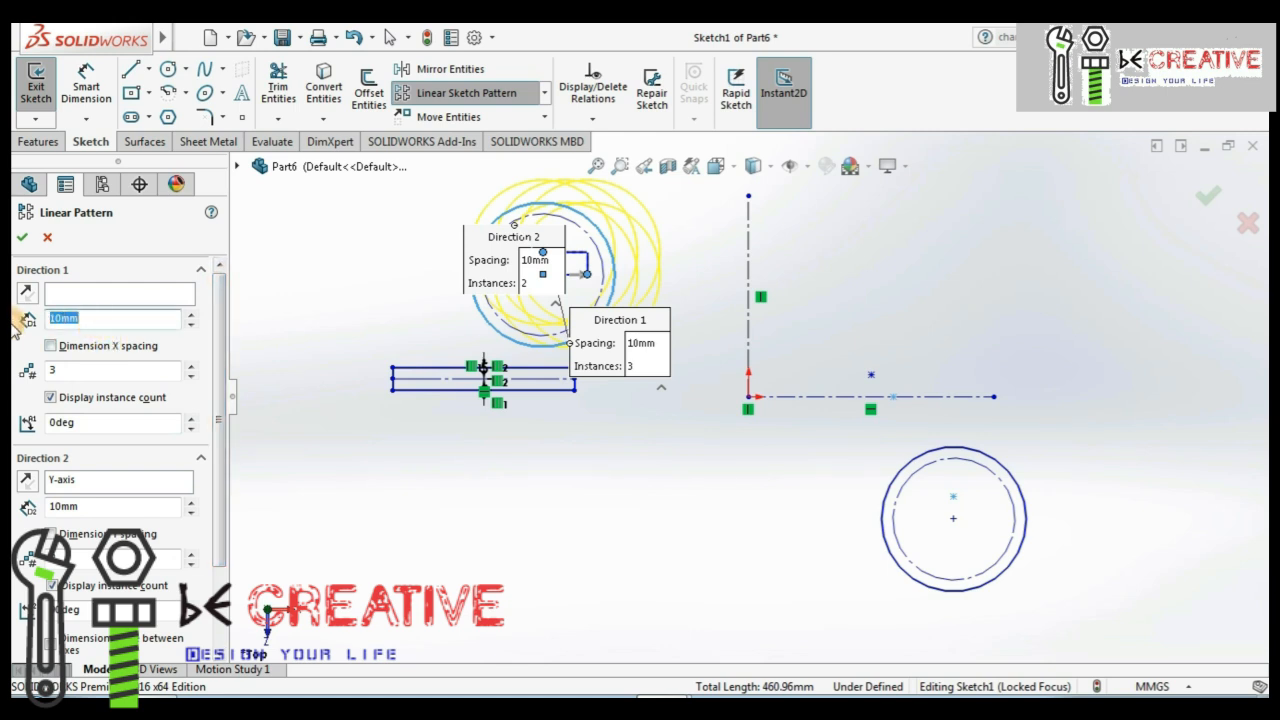
{"action": "type", "text": "50"}
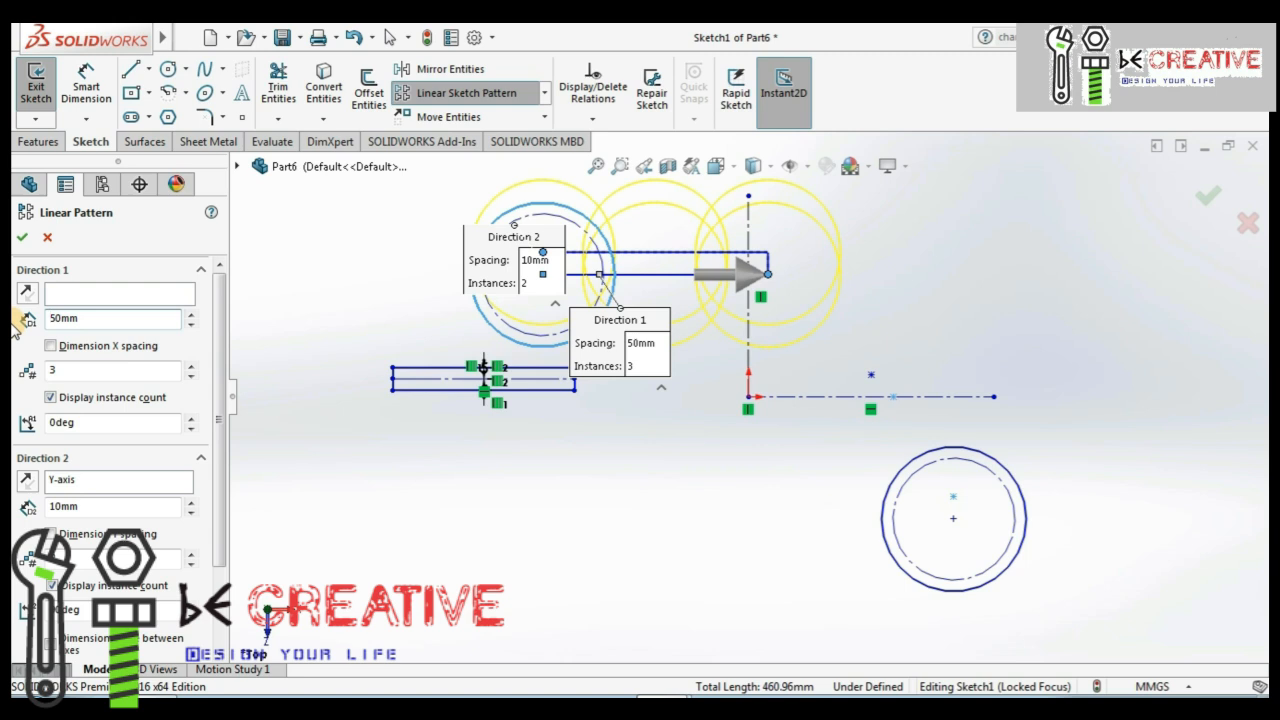
{"action": "left_click_drag", "start_coordinate": [100, 318], "coordinate": [16, 306]}
{"action": "type", "text": "4"}
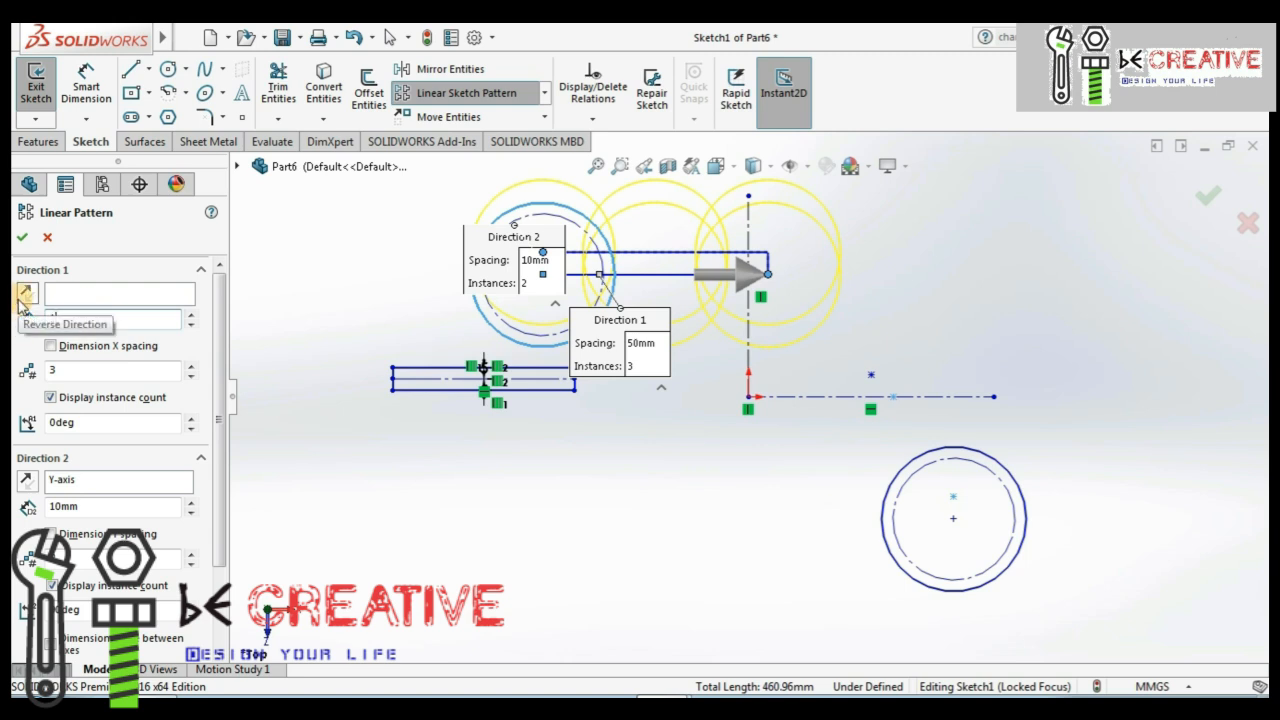
{"action": "type", "text": "00mm"}
- Set the pattern's Direction 2 spacing along the Y-axis to 100 mm, after trying 50 mm
{"action": "left_click", "coordinate": [108, 527]}
{"action": "left_click_drag", "start_coordinate": [100, 506], "coordinate": [16, 502]}
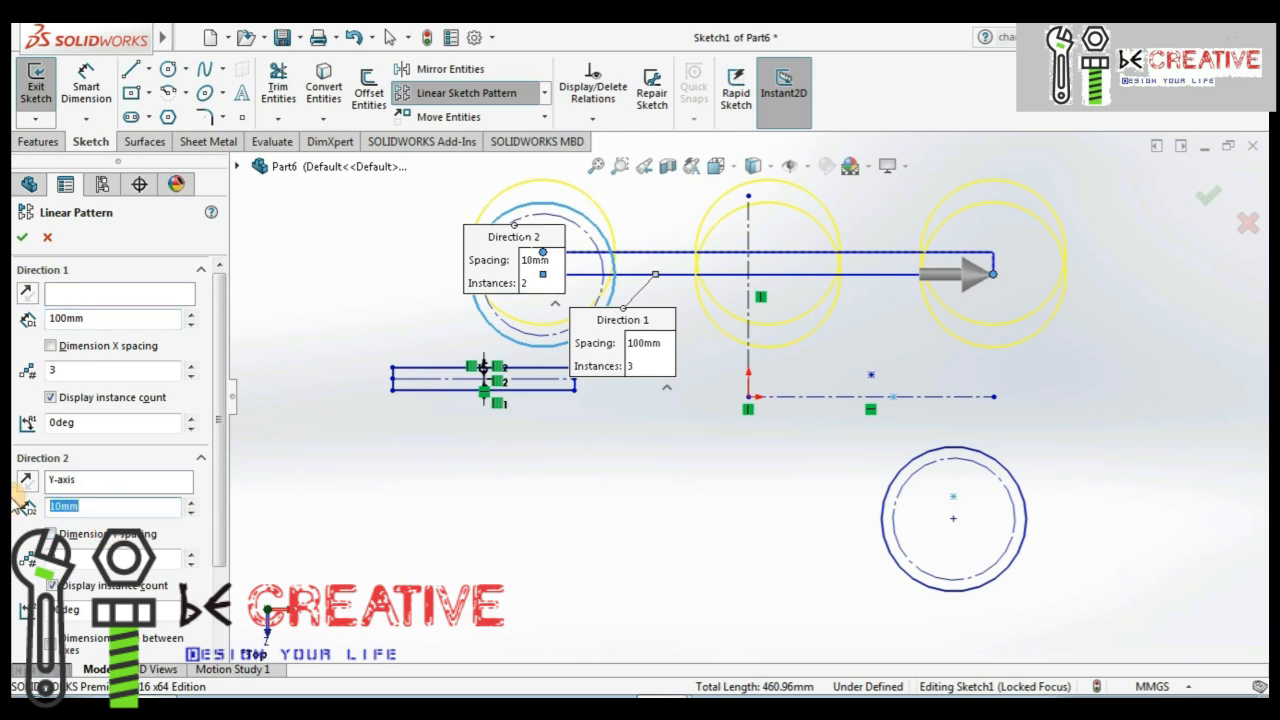
{"action": "type", "text": "50"}
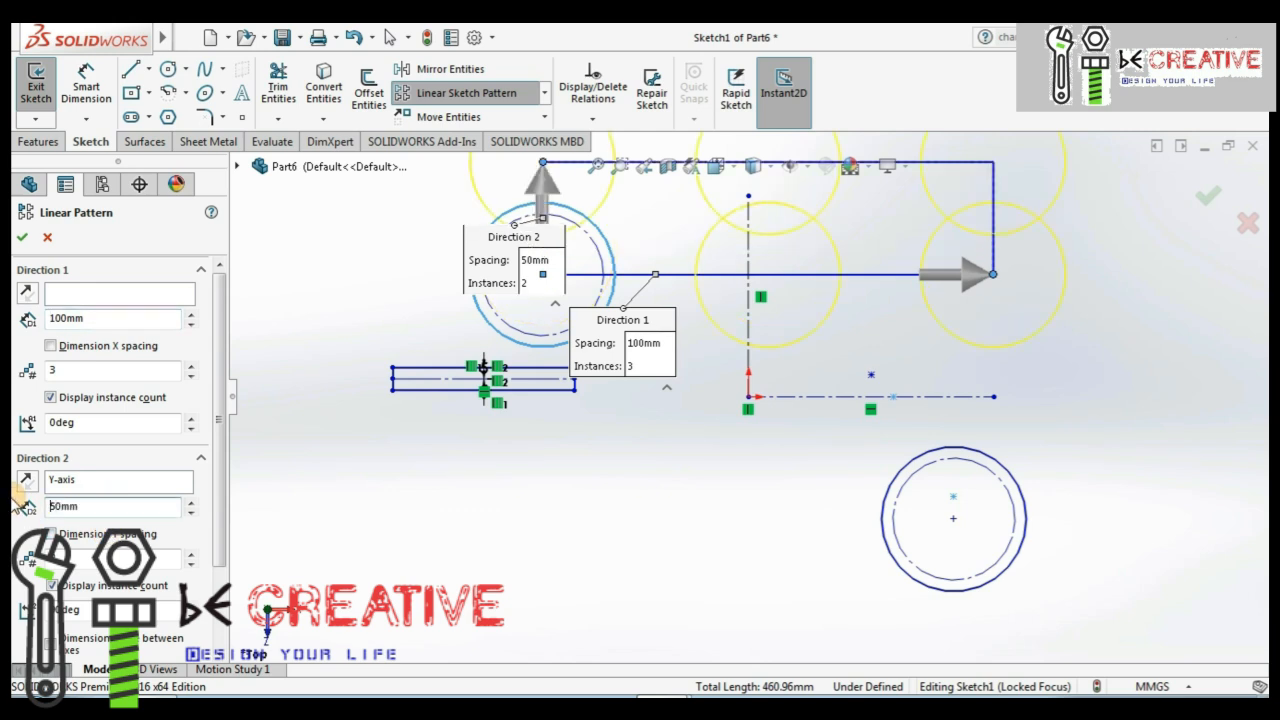
{"action": "left_click_drag", "start_coordinate": [100, 506], "coordinate": [18, 492]}
{"action": "type", "text": "100"}
{"action": "key", "text": "Return"}
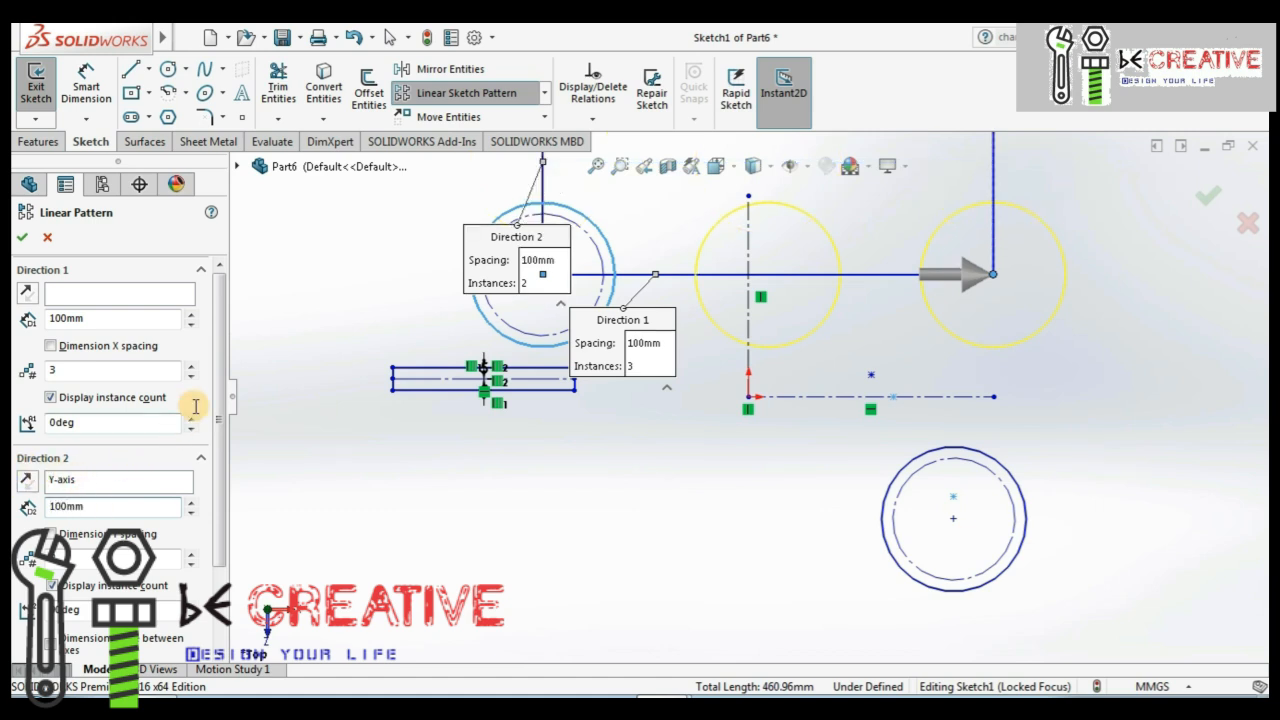
- Set the pattern's Direction 1 to 4 instances and its angle to 45 degrees
{"action": "left_click", "coordinate": [596, 166]}
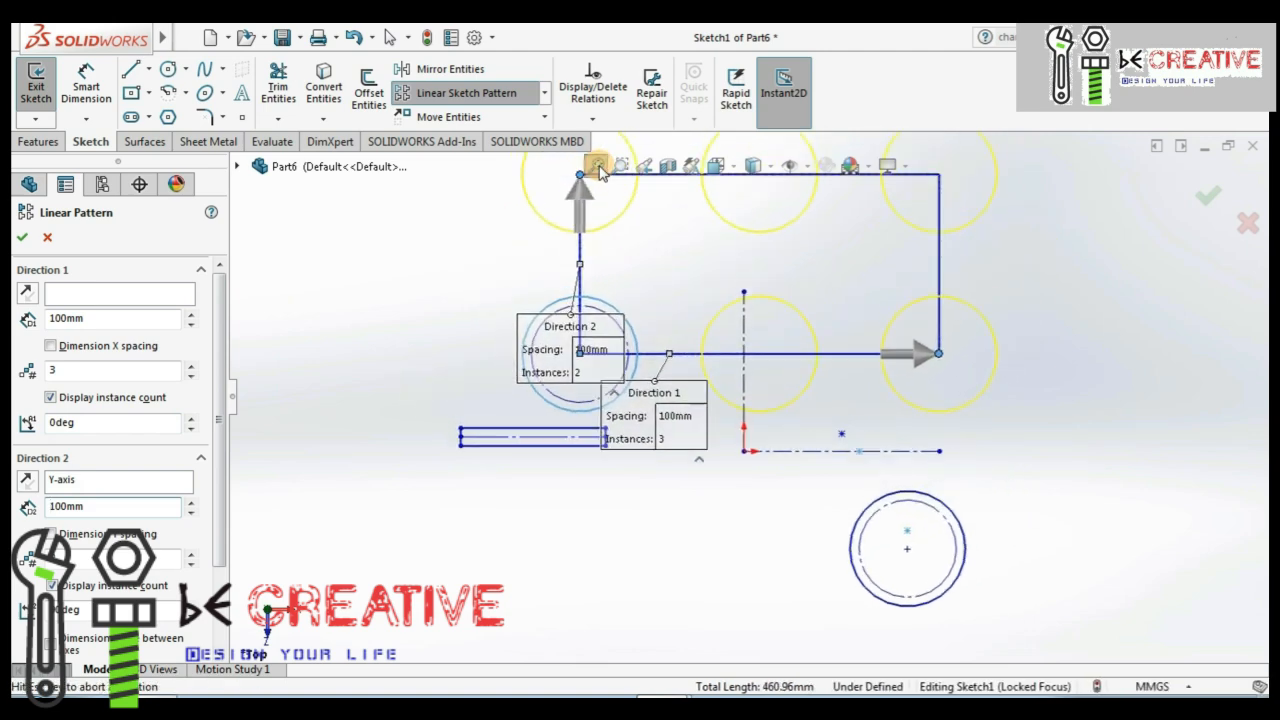
{"action": "left_click", "coordinate": [190, 365]}
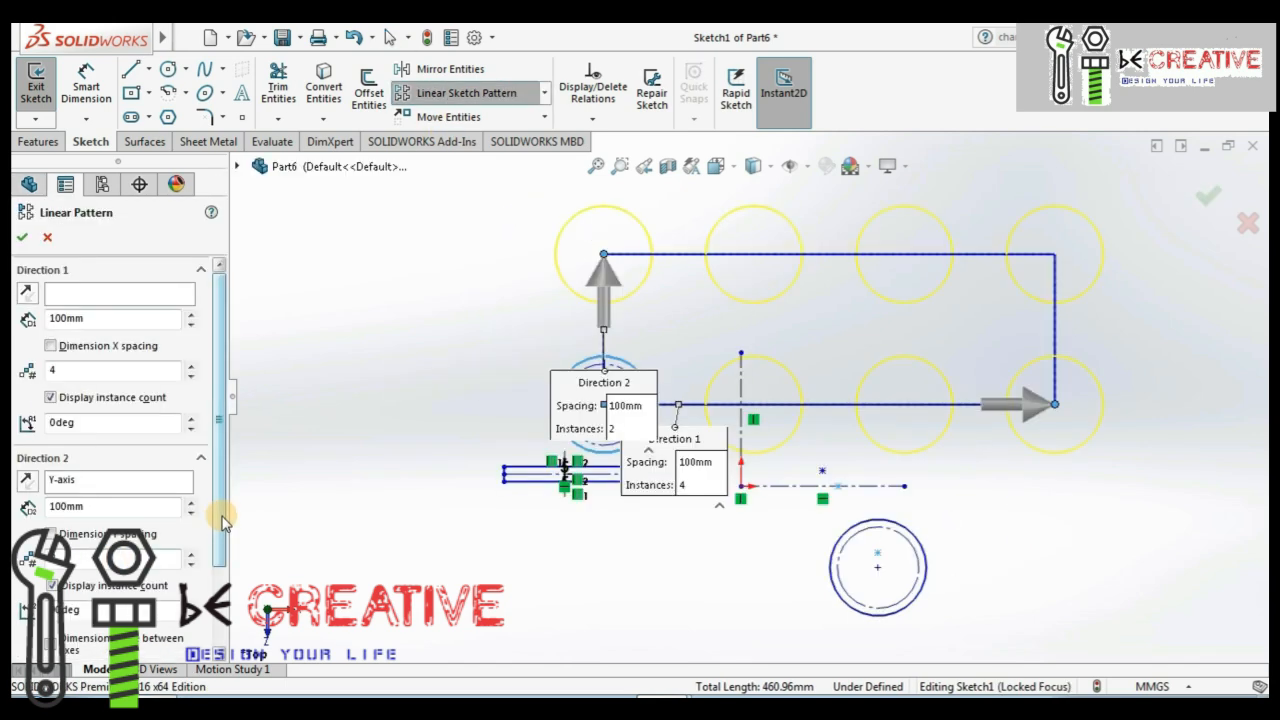
{"action": "left_click", "coordinate": [191, 419]}
{"action": "left_click", "coordinate": [191, 419]}
{"action": "left_click", "coordinate": [191, 419]}
{"action": "double_click", "coordinate": [130, 431]}
{"action": "type", "text": "45"}
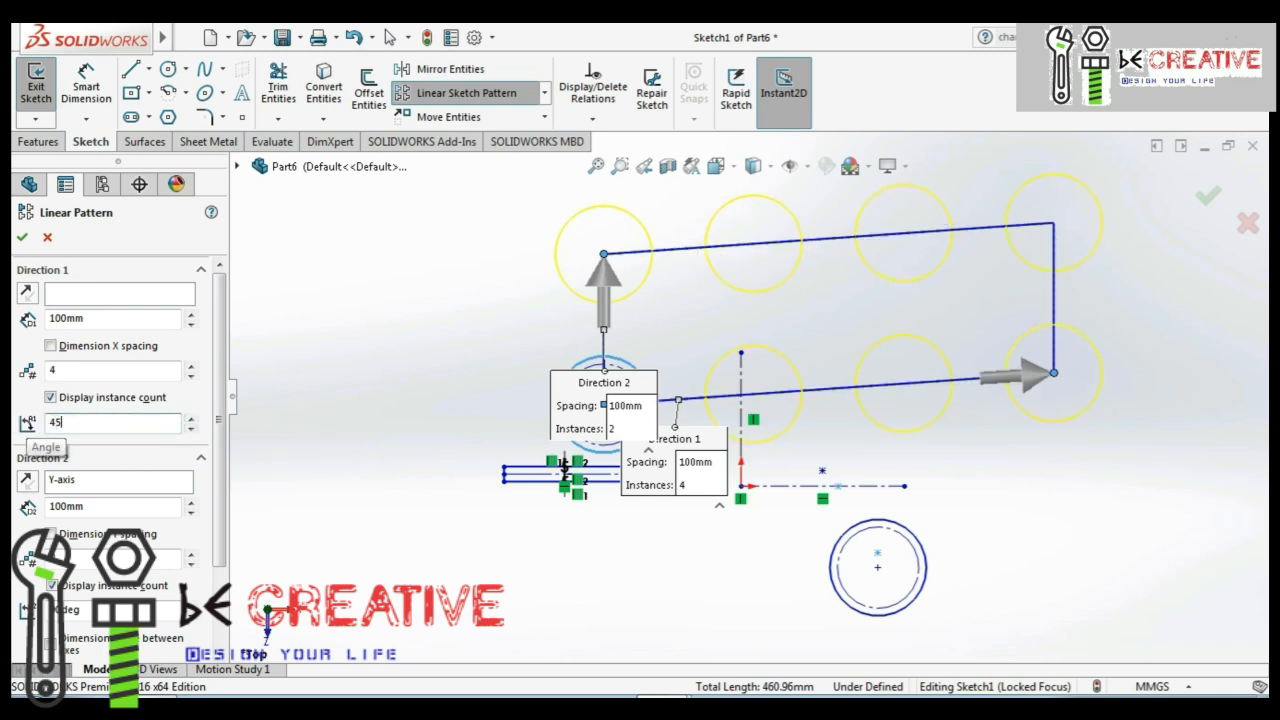
{"action": "key", "text": "Return"}
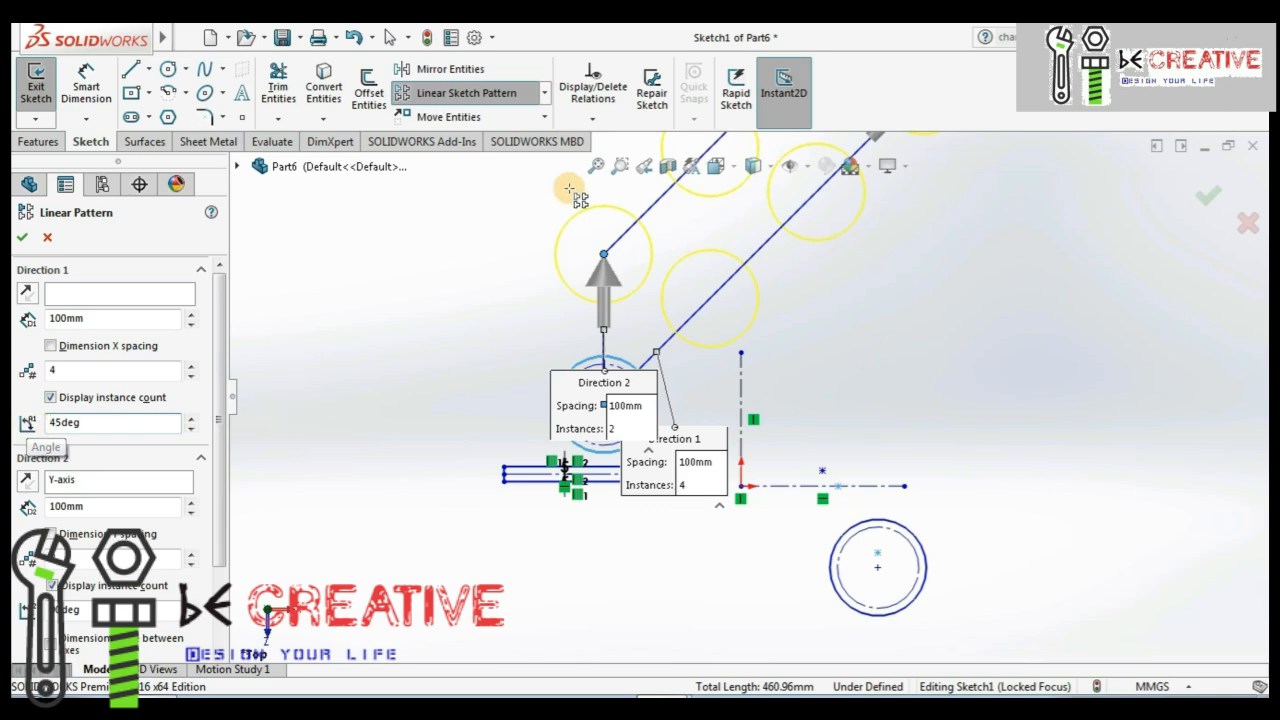